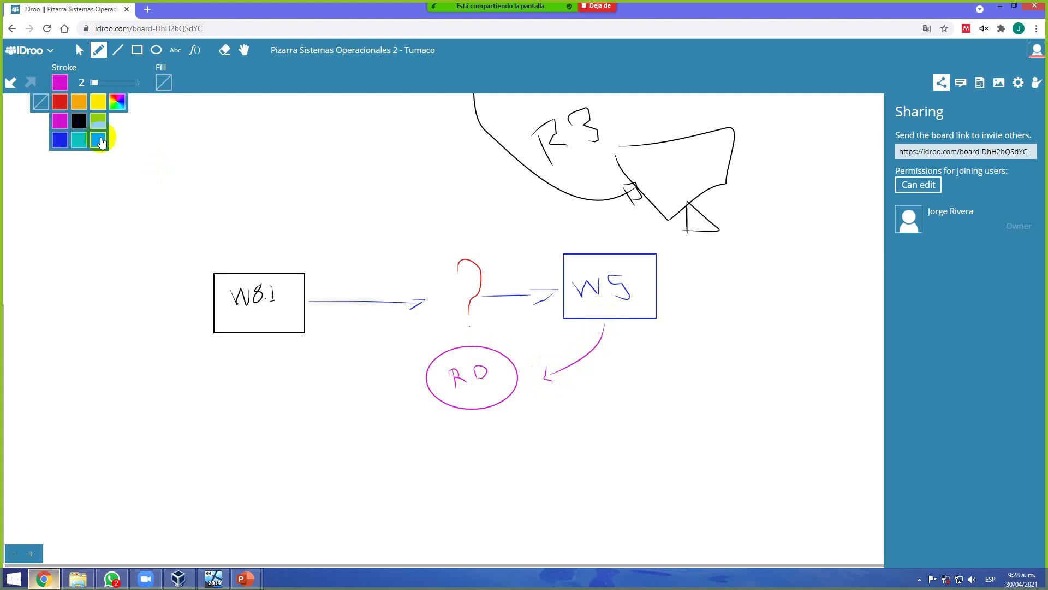
- Draw a green check mark just beneath the WS box, replacing a first badly placed stroke
mouse_move(550, 329)
mouse_down()
mouse_move(561, 351)
mouse_move(567, 313)
mouse_up()
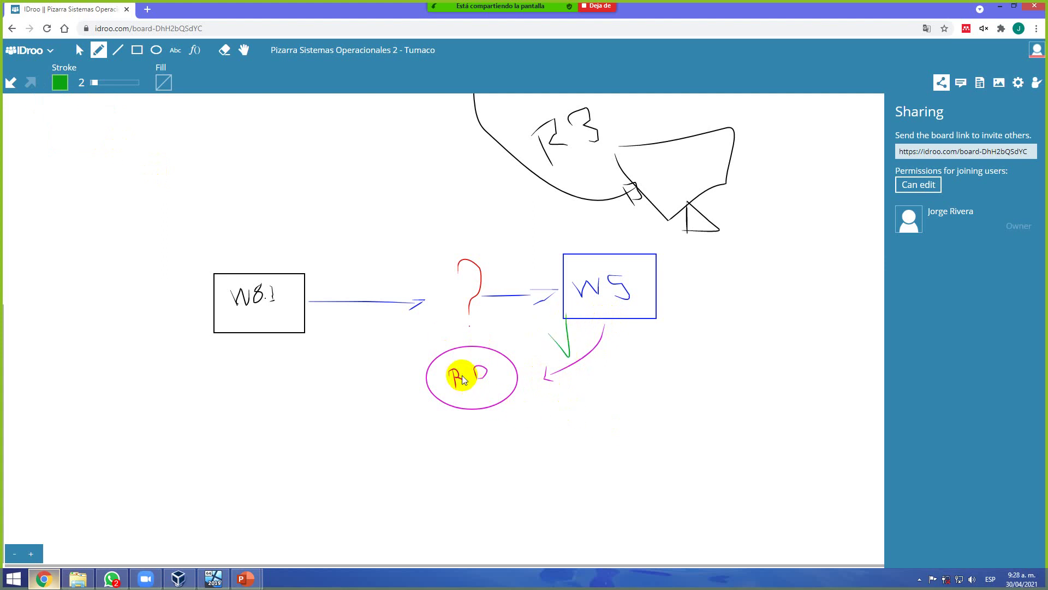
key(ctrl+z)
drag(602, 372, 622, 323)
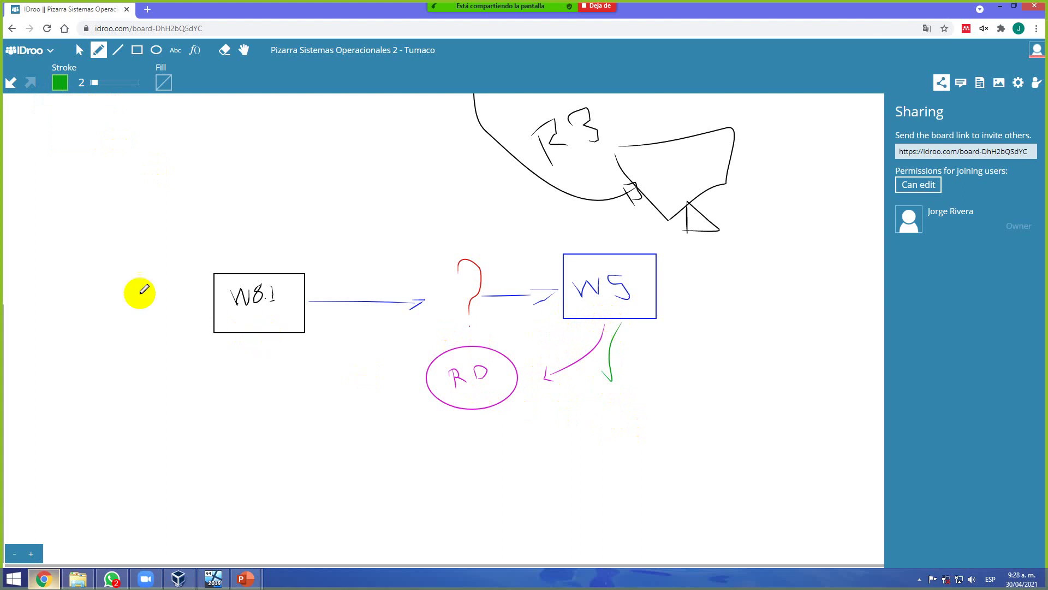
- Draw a magenta arrow from the W8.1 box to the RD ellipse
click(60, 83)
click(60, 119)
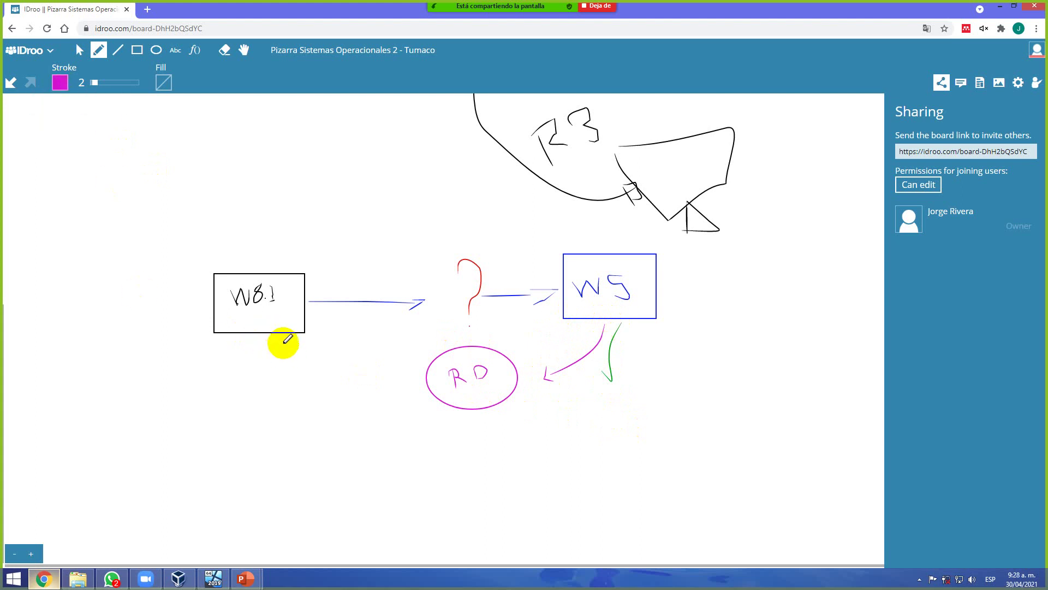
mouse_move(304, 315)
mouse_down()
mouse_move(356, 328)
mouse_move(381, 393)
mouse_move(412, 381)
mouse_move(410, 391)
mouse_up()
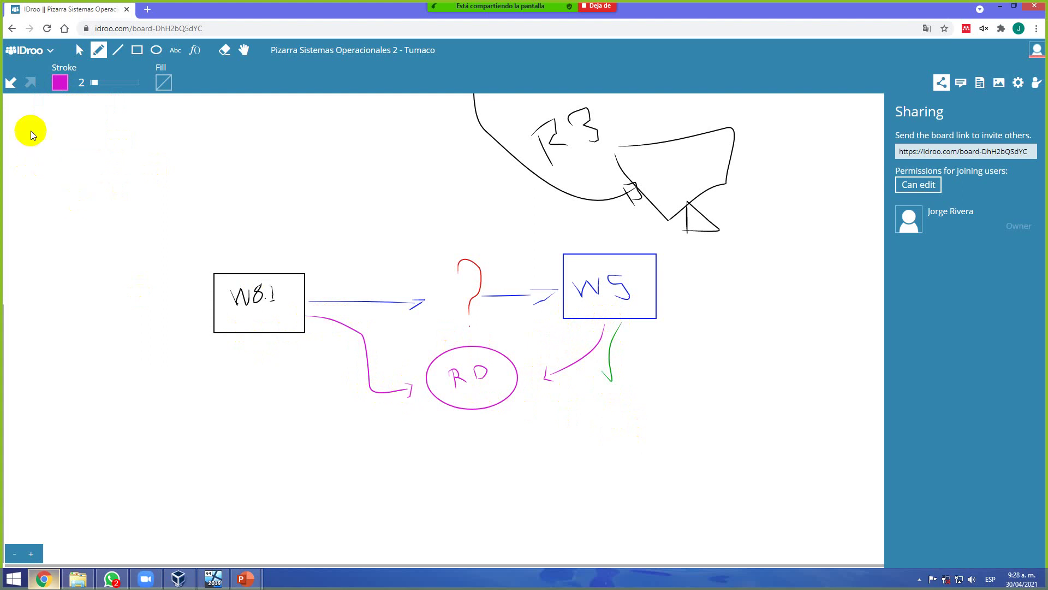
- Add a green check mark beneath the W8.1 box and a green double-headed arrow over the diagram linking W8.1 and WS
click(60, 83)
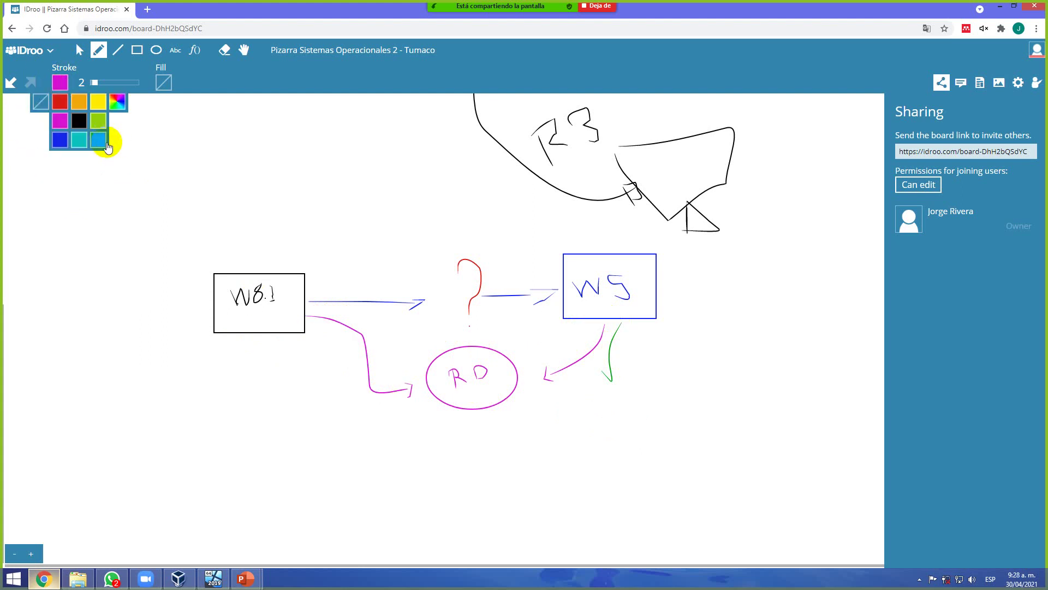
click(105, 141)
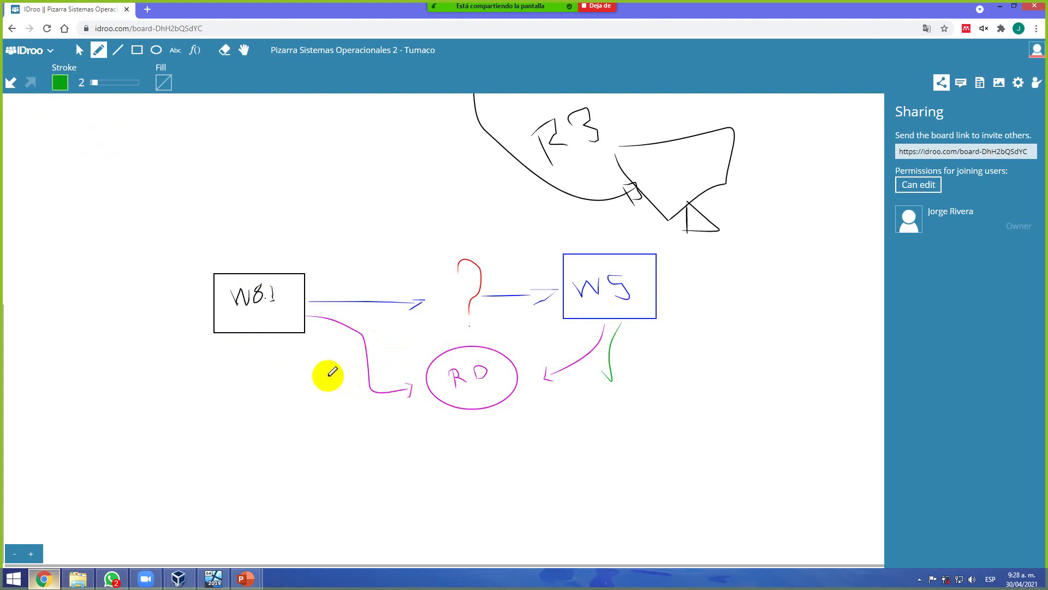
drag(316, 382, 320, 392)
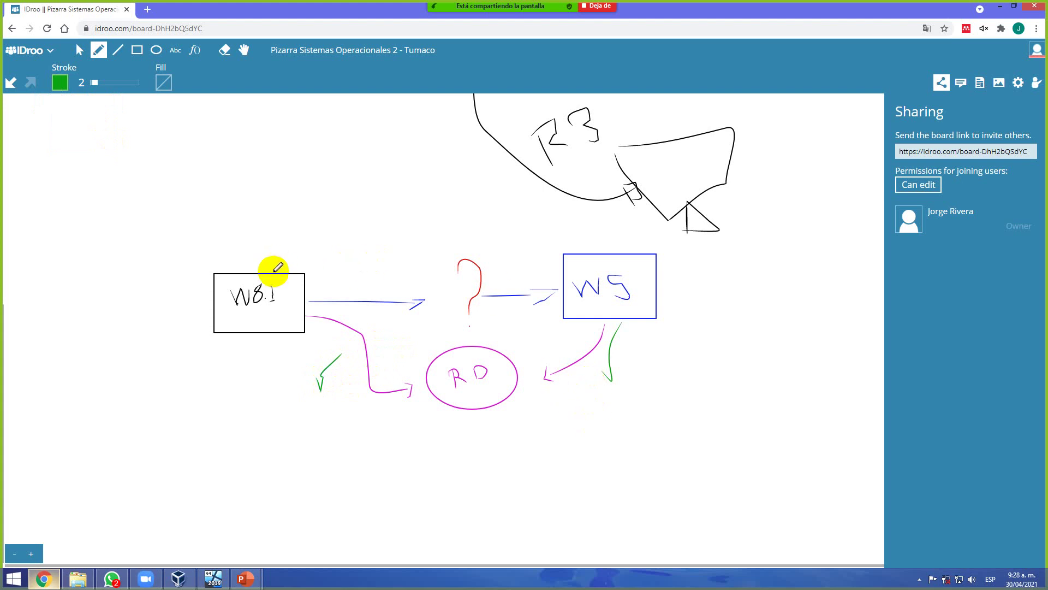
mouse_move(273, 271)
mouse_down()
mouse_move(269, 237)
mouse_move(346, 206)
mouse_move(583, 202)
mouse_move(593, 249)
mouse_up()
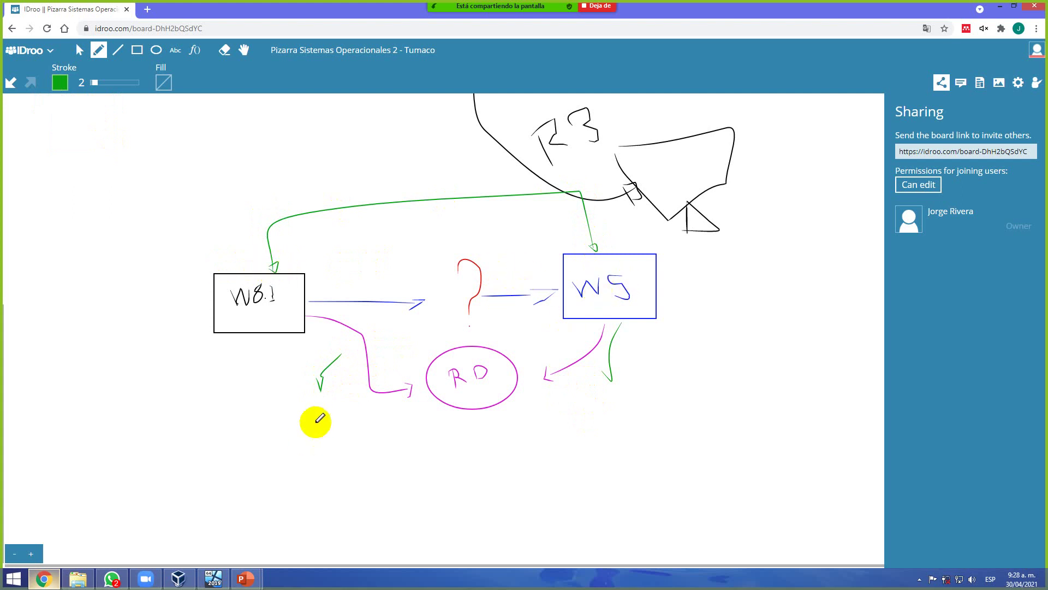
- Switch to VirtualBox and set network Adaptador 1 of the ws2019 machine to Adaptador puente
click(178, 578)
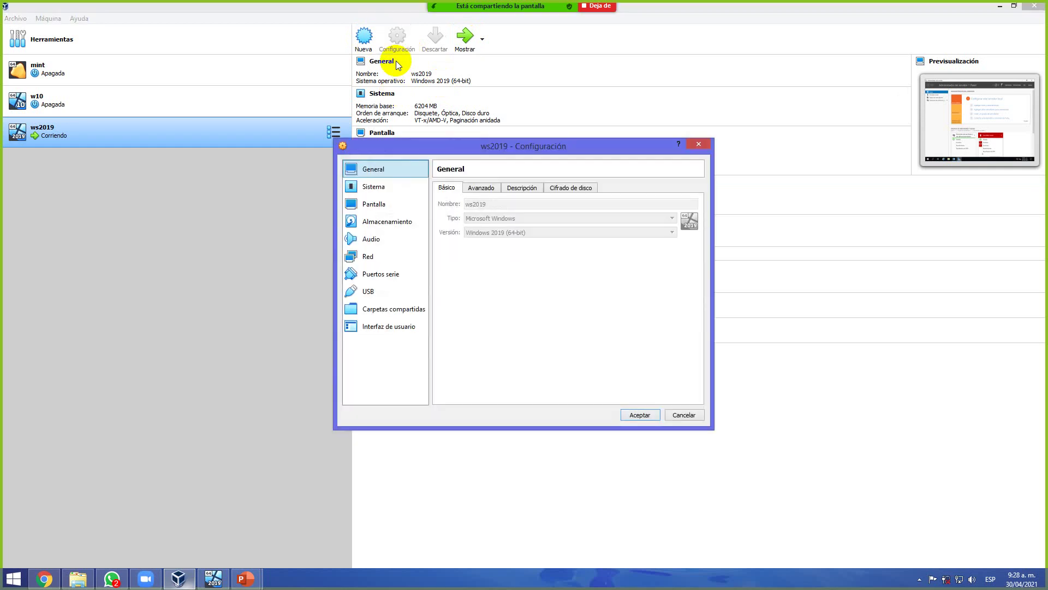
click(360, 264)
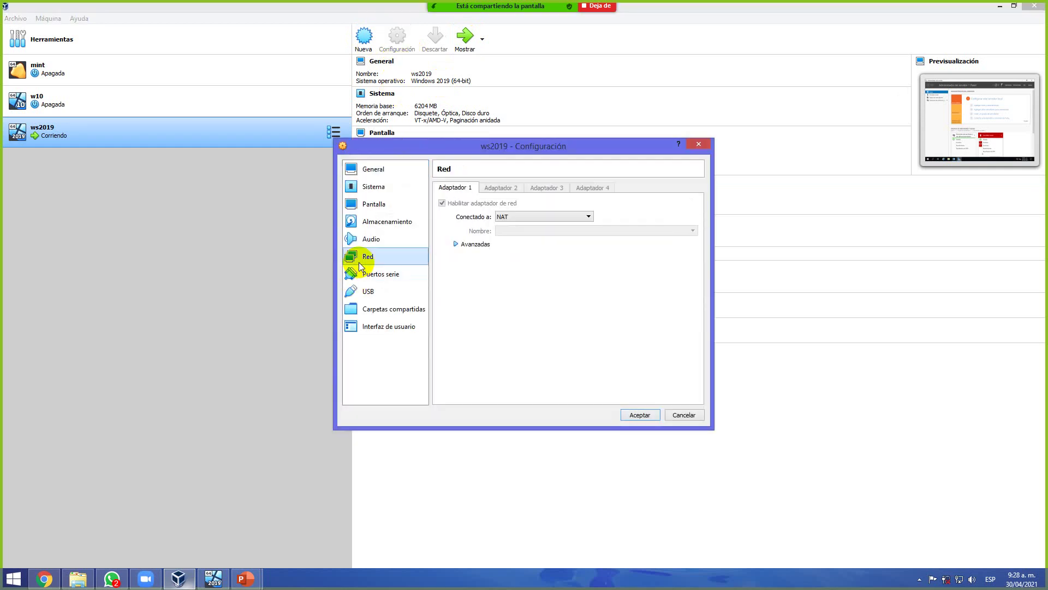
click(546, 219)
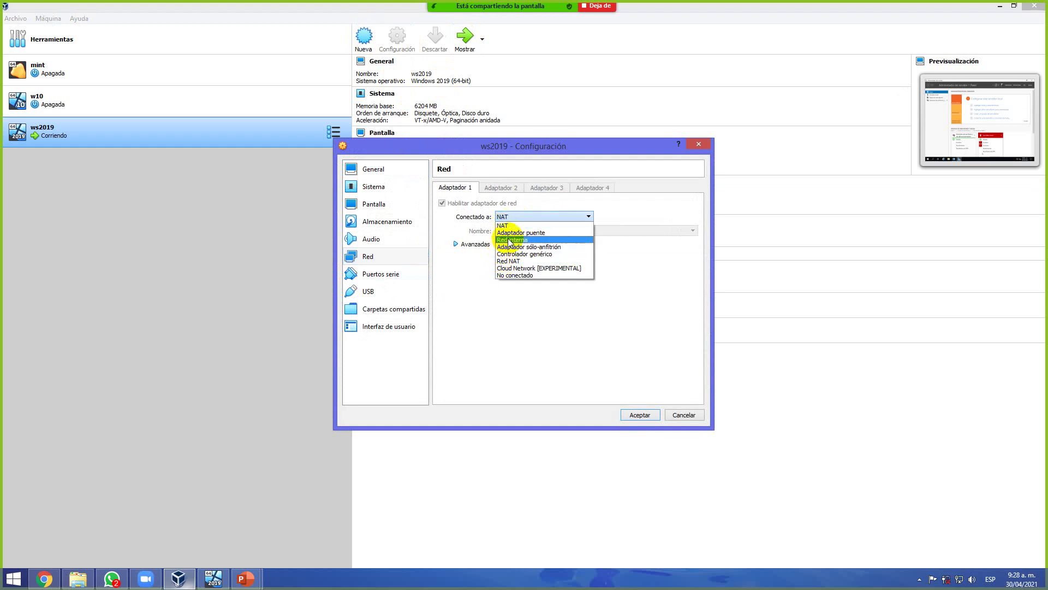
click(510, 232)
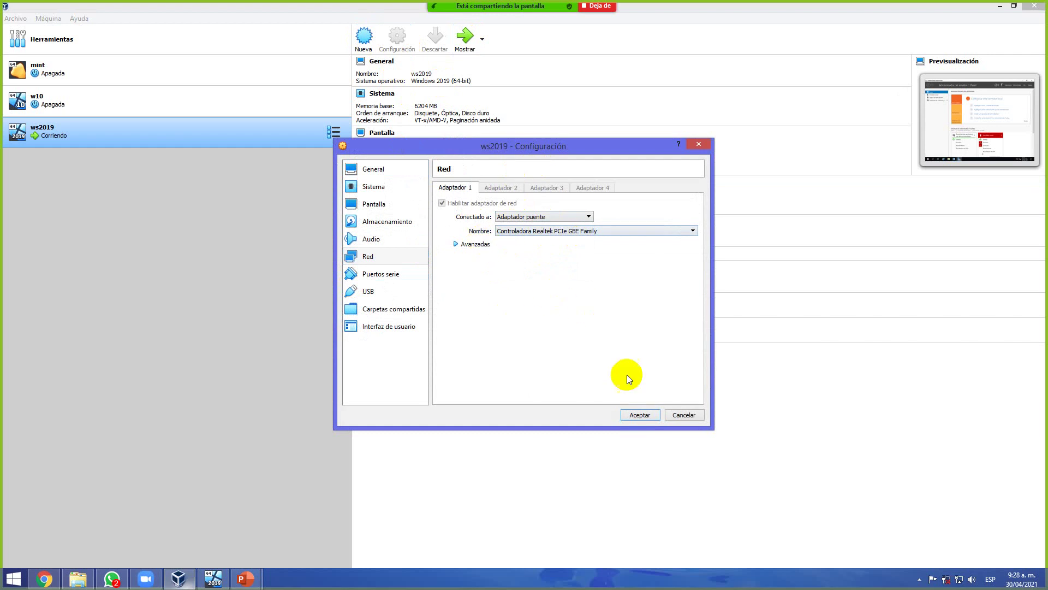
- Return to the IDroo whiteboard in Chrome and paste a copy of the whole W8.1–RD–WS diagram below the original
click(44, 578)
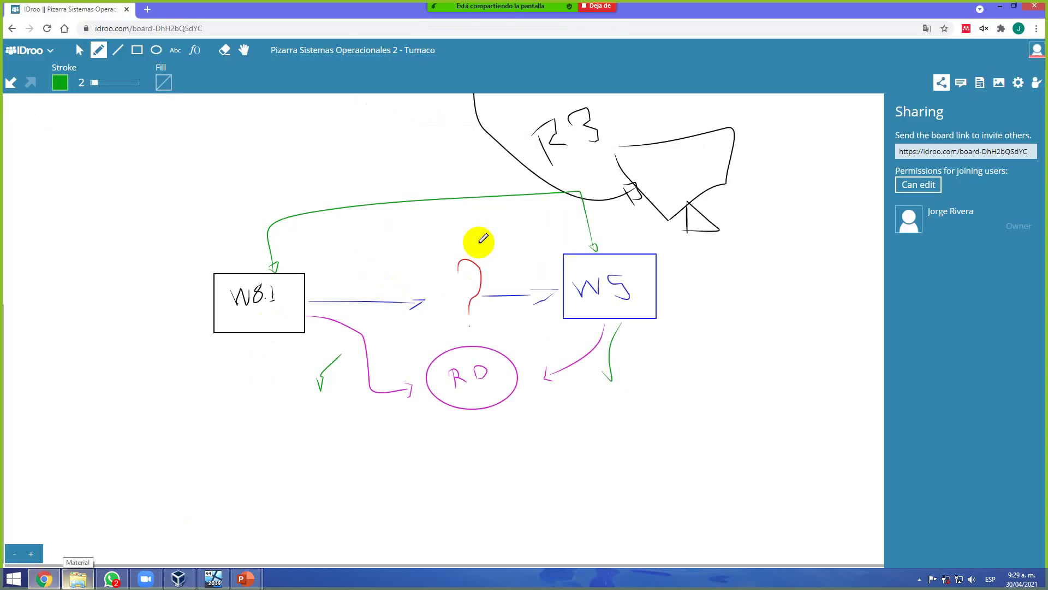
click(120, 80)
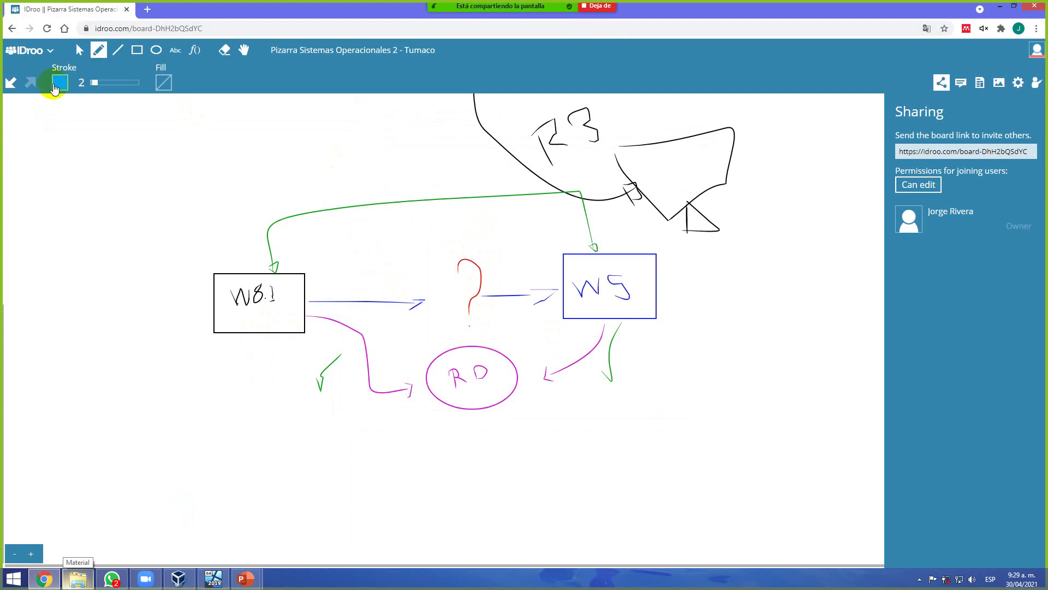
click(78, 50)
drag(169, 237, 689, 401)
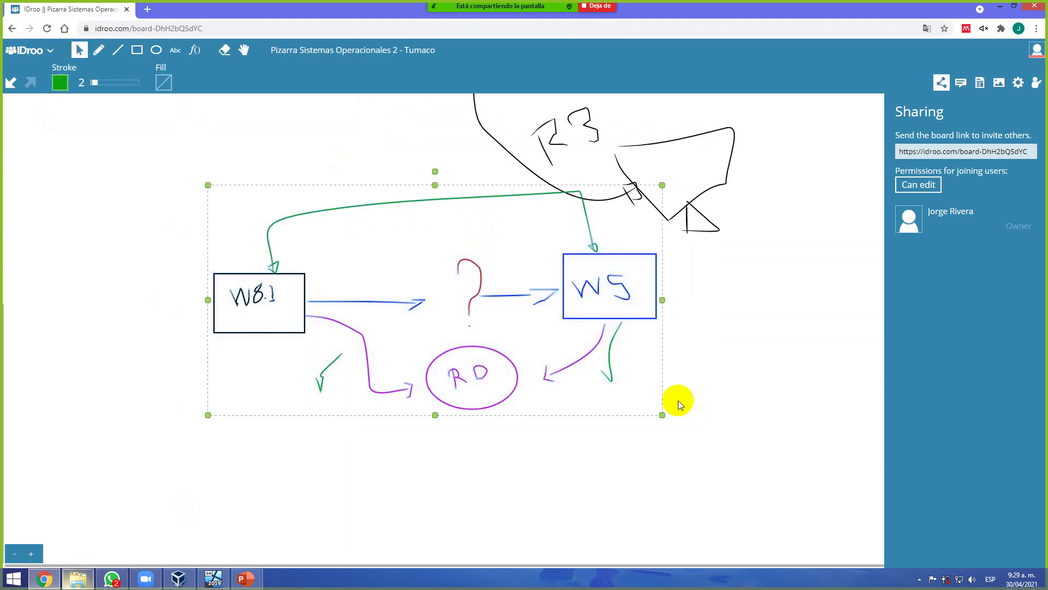
scroll(472, 323, down, 1)
scroll(472, 323, down, 4)
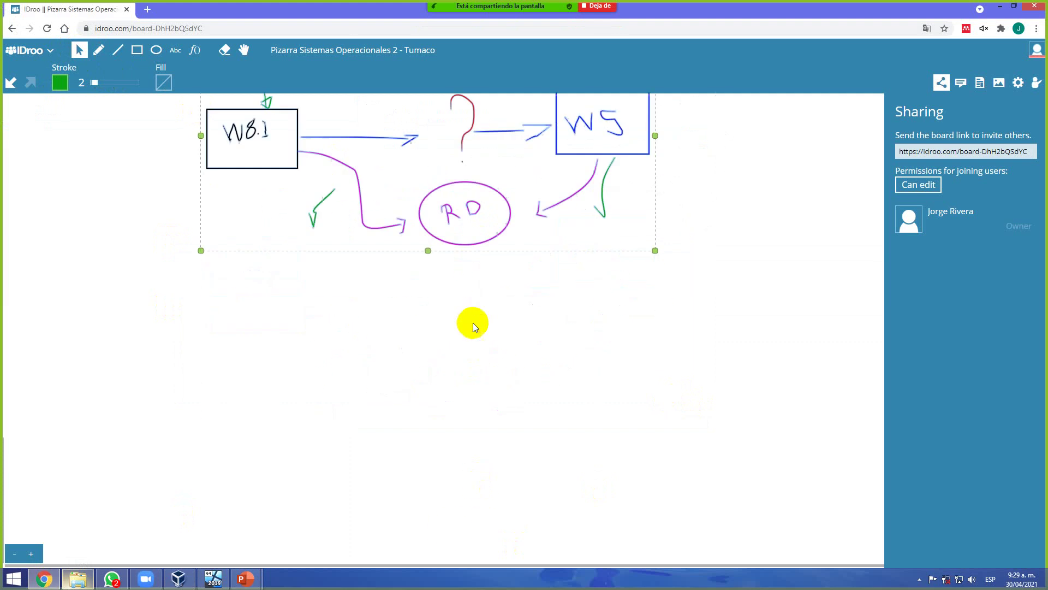
key(ctrl+v)
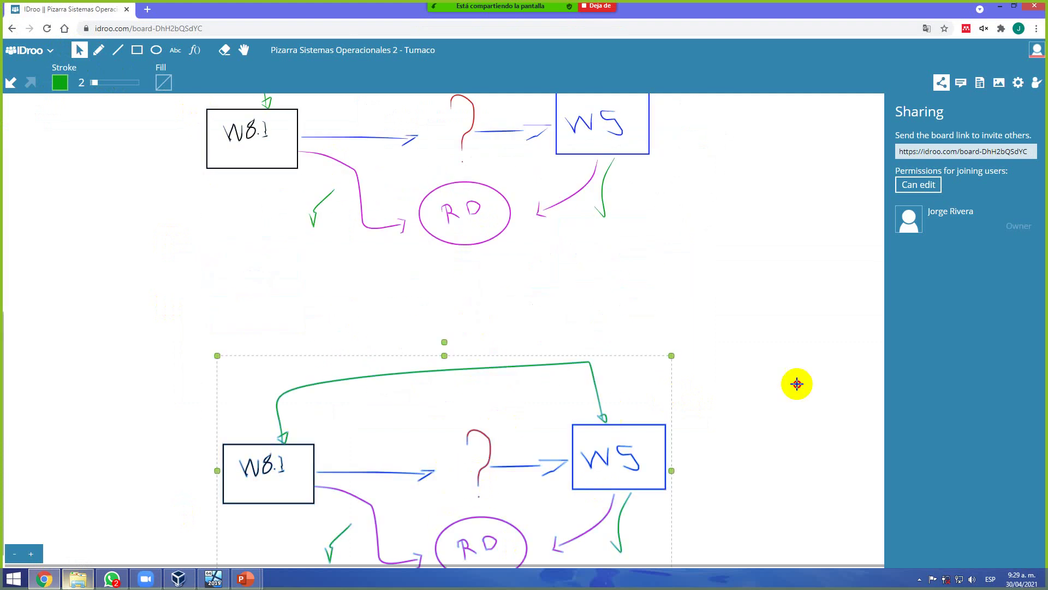
- Delete the green linking arrow, the question mark, the RD ellipse and their connecting arrows from the copied diagram
drag(674, 412, 477, 351)
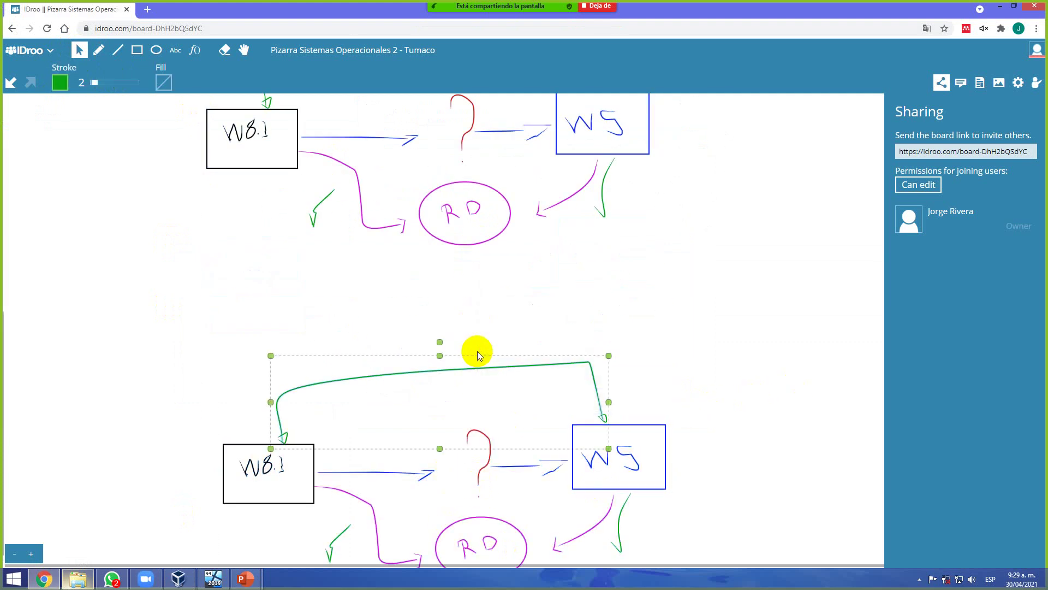
key(Delete)
click(283, 437)
key(Delete)
drag(351, 437, 554, 570)
key(Delete)
- Delete the leftover strokes around the copied WS box and the check mark beneath W8.1, keeping only the two labelled boxes
scroll(513, 410, down, 3)
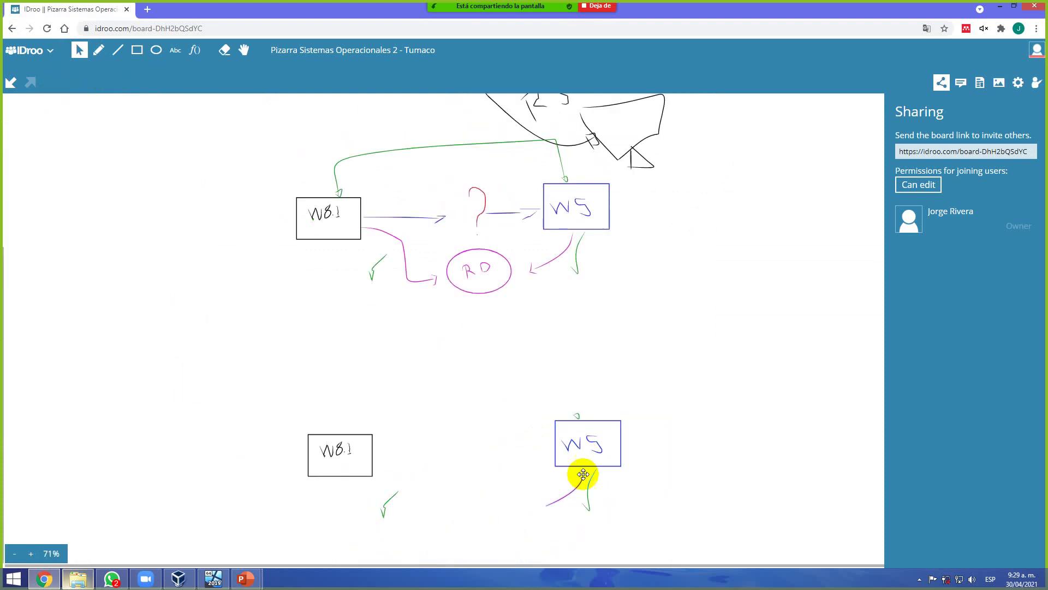
drag(582, 475, 580, 324)
scroll(596, 376, up, 3)
drag(606, 390, 513, 321)
key(Delete)
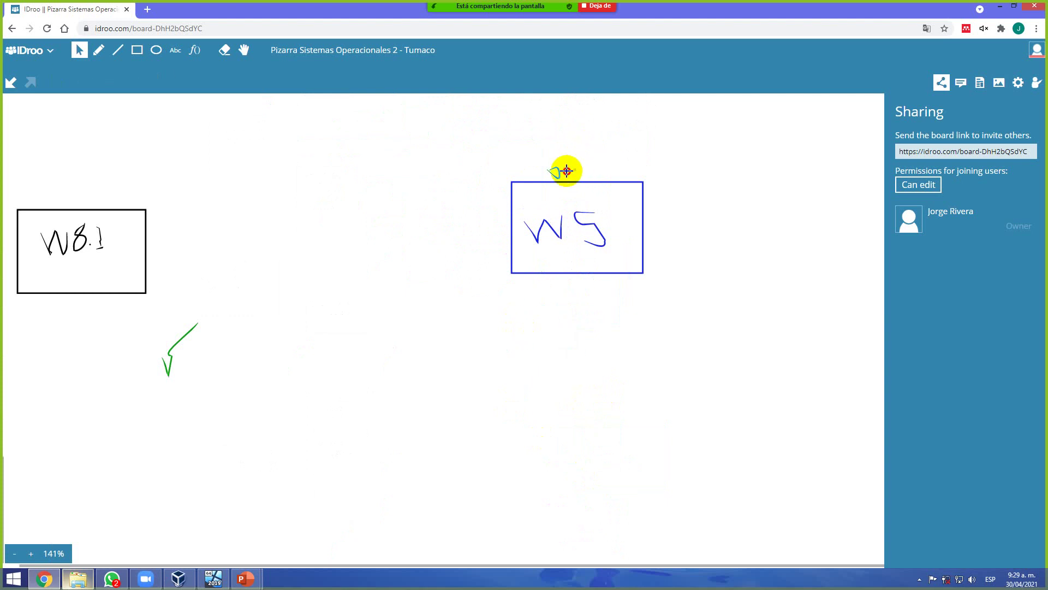
click(212, 353)
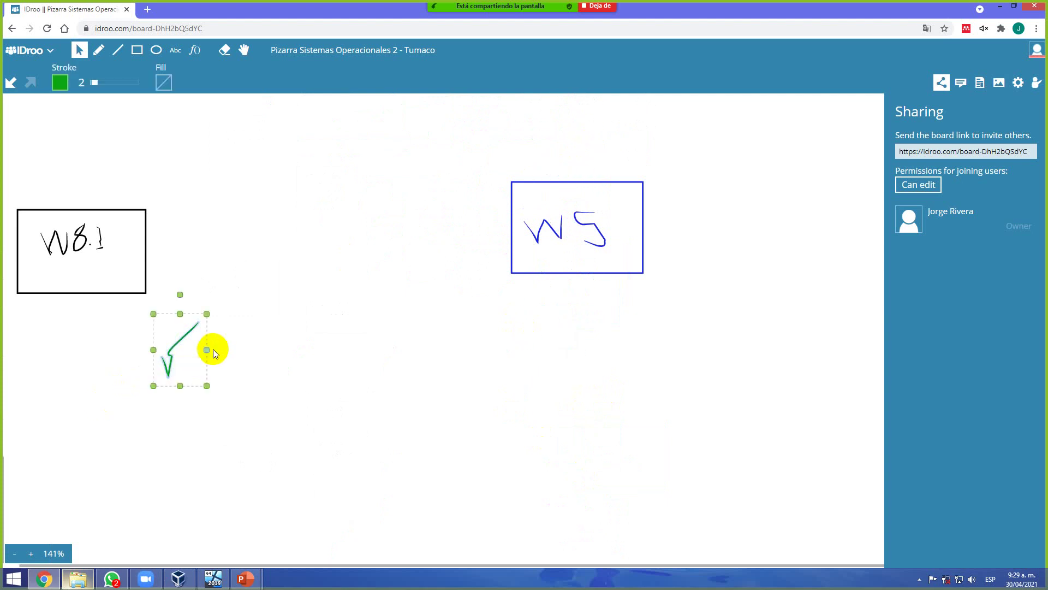
key(Delete)
- Draw a green box labelled RC above the copied W8.1 box, with an arrow down to W8.1 labelled R1
click(96, 52)
mouse_move(247, 165)
mouse_down()
mouse_move(327, 188)
mouse_move(328, 140)
mouse_move(252, 135)
mouse_up()
mouse_move(274, 169)
mouse_down()
mouse_move(265, 147)
mouse_move(288, 167)
mouse_move(299, 161)
mouse_move(256, 235)
mouse_move(238, 312)
mouse_up()
drag(235, 289, 254, 304)
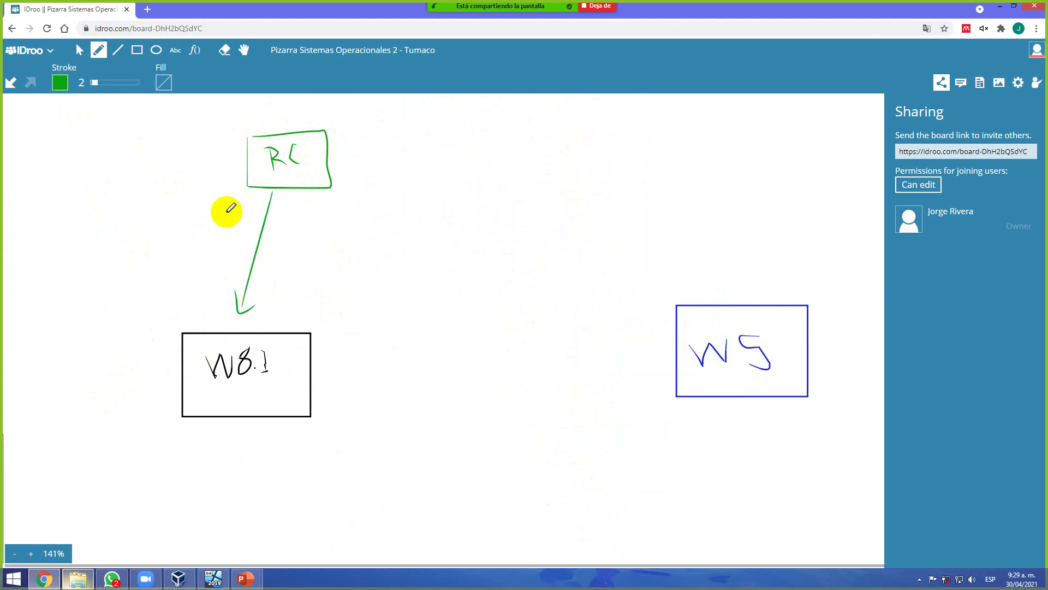
mouse_move(229, 234)
mouse_down()
mouse_move(225, 206)
mouse_move(234, 224)
mouse_move(244, 196)
mouse_move(254, 222)
mouse_up()
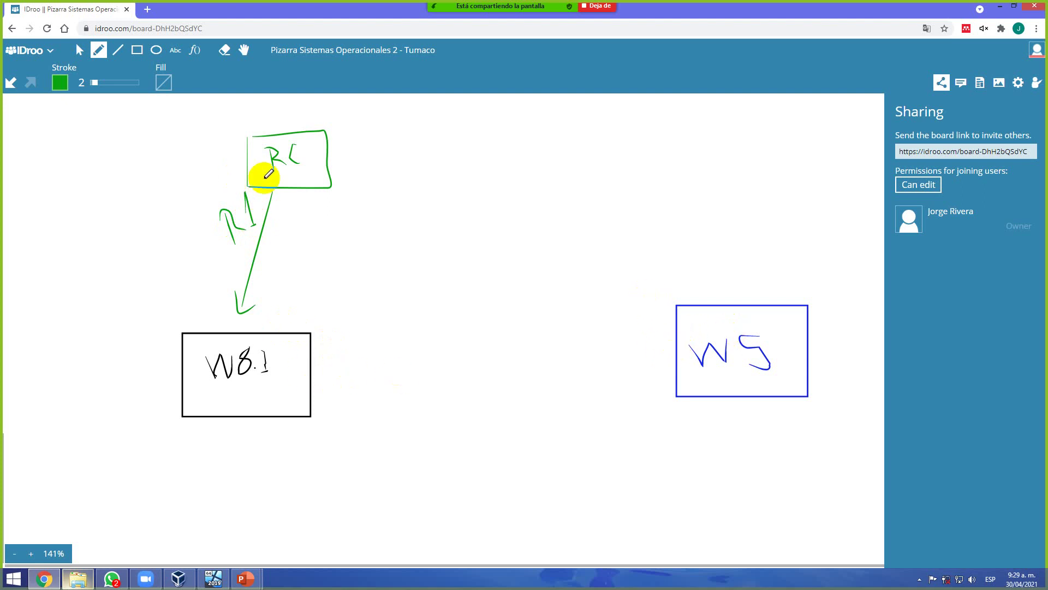
- Draw a green arrow from W8.1 to WS labelled R2 and write NAT above it
mouse_move(309, 369)
mouse_down()
mouse_move(669, 362)
mouse_move(669, 373)
mouse_up()
mouse_move(465, 323)
mouse_down()
mouse_move(470, 348)
mouse_move(478, 322)
mouse_move(484, 334)
mouse_move(484, 304)
mouse_move(494, 330)
mouse_move(503, 324)
mouse_up()
mouse_move(438, 246)
mouse_down()
mouse_move(430, 211)
mouse_move(449, 202)
mouse_move(463, 234)
mouse_move(463, 196)
mouse_move(490, 228)
mouse_up()
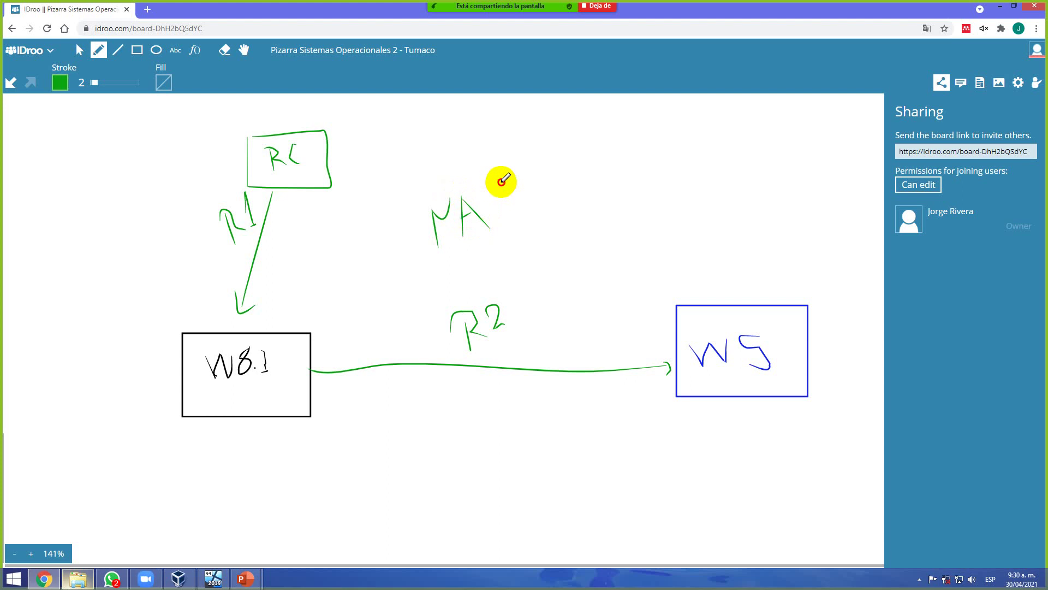
drag(503, 176, 521, 218)
drag(487, 190, 524, 169)
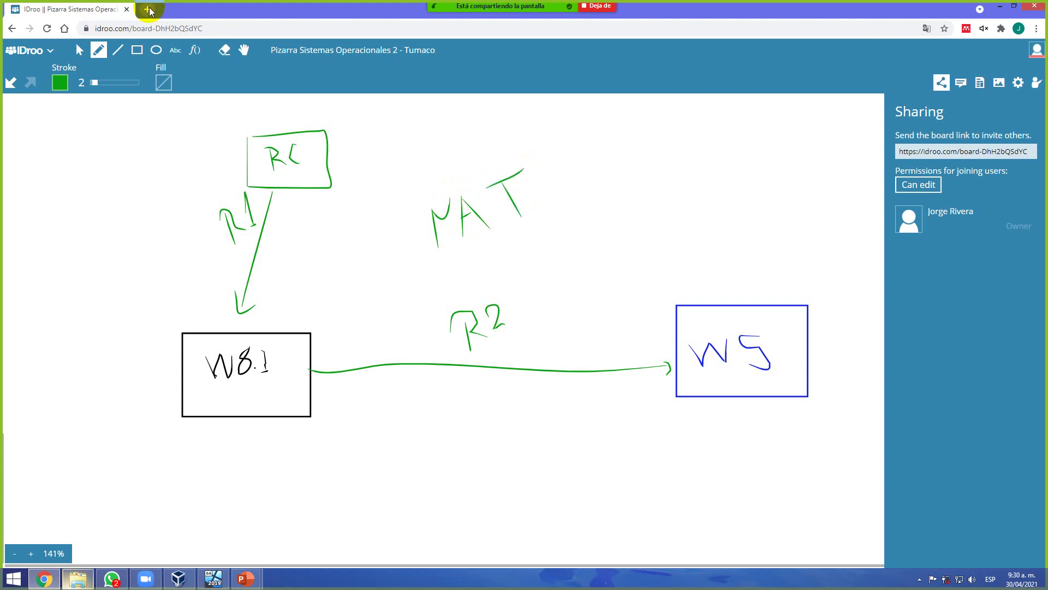
- Search Google for "que significa NAT" in a new browser tab, read the definition and return to the whiteboard
key(ctrl+t)
text(q)
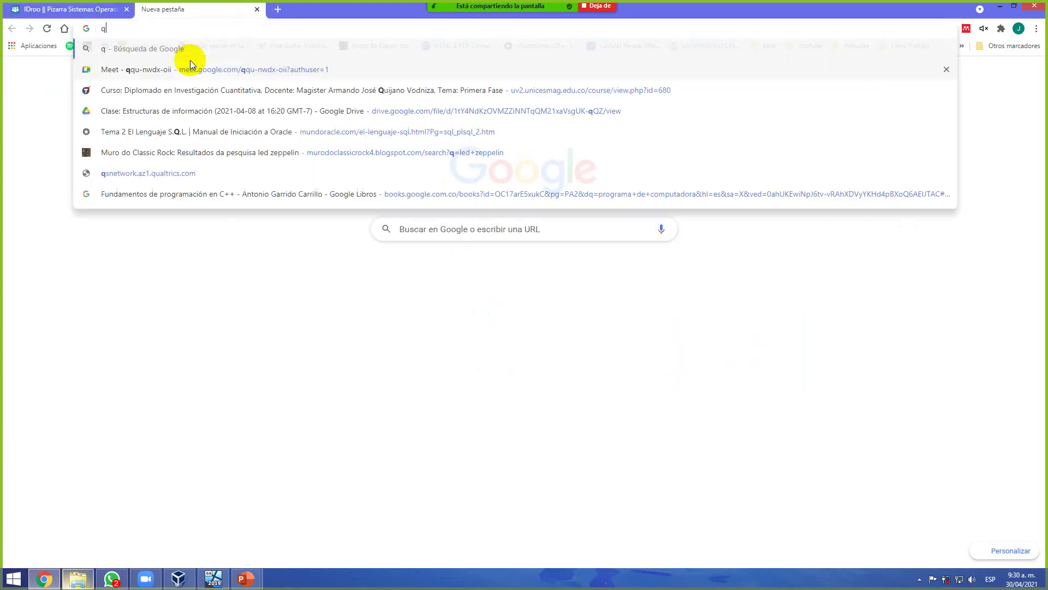
text(ue significa NAT)
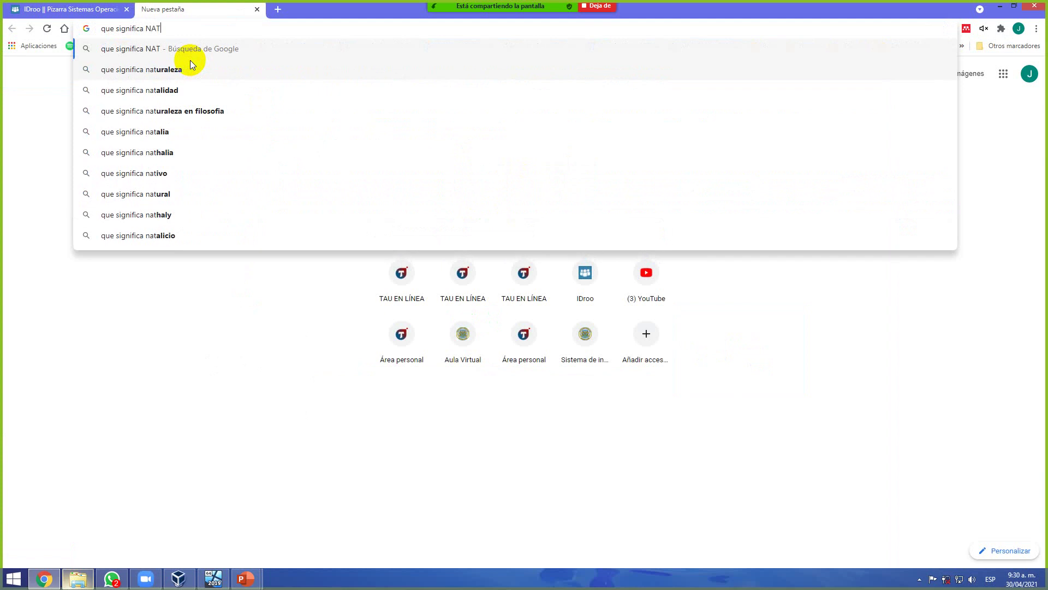
key(Return)
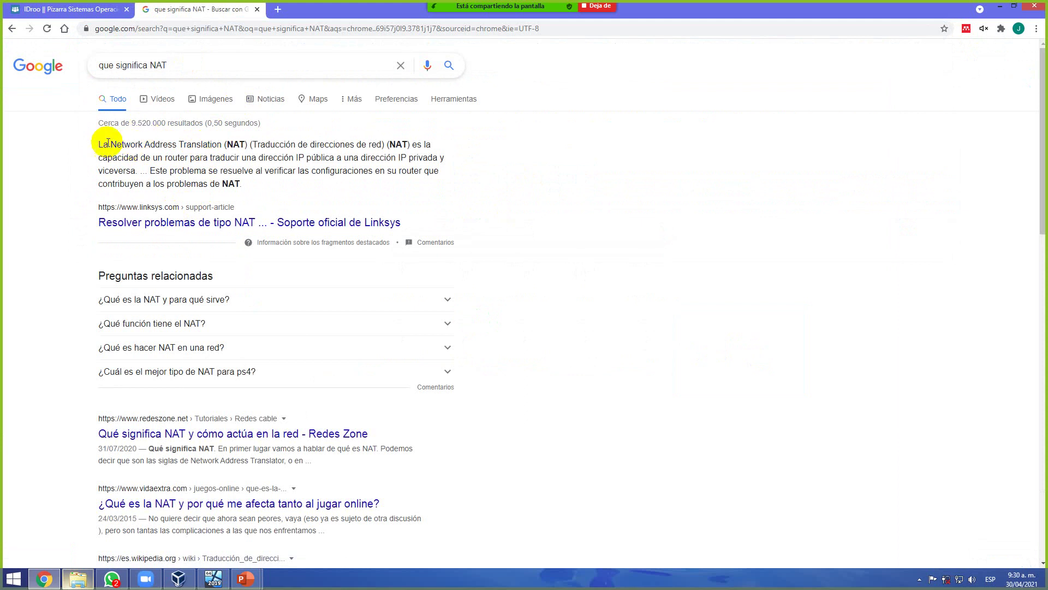
click(82, 13)
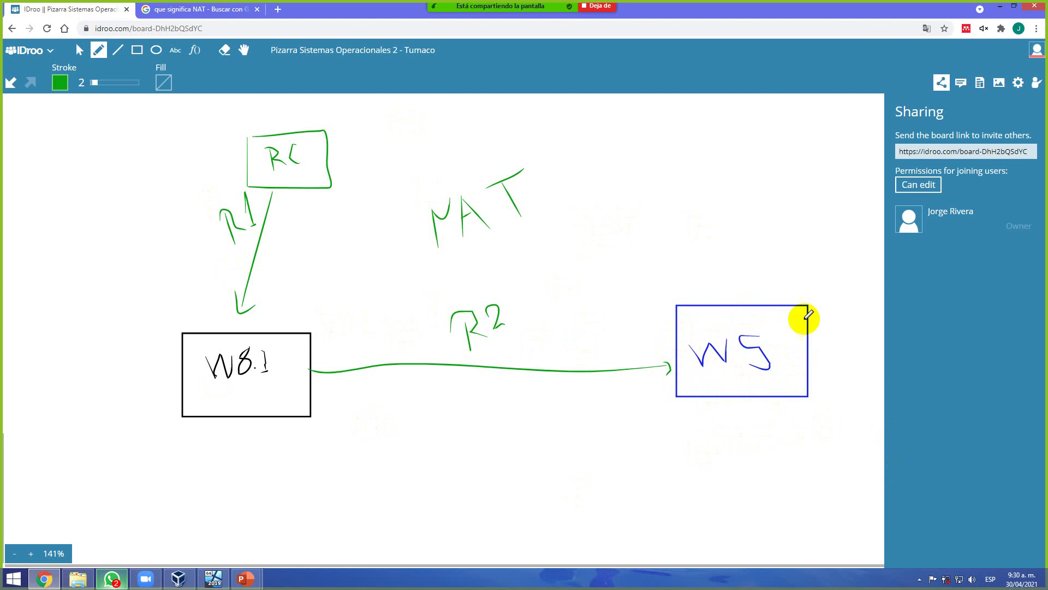
- Switch to the ws2019 virtual machine and open Centro de redes y recursos compartidos from its network settings
click(211, 578)
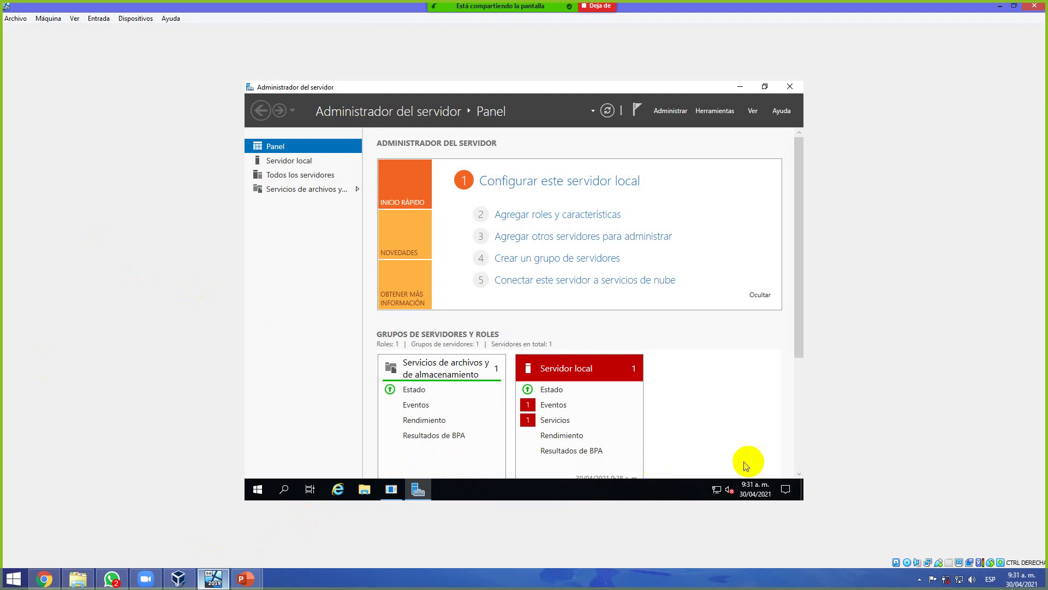
right_click(716, 488)
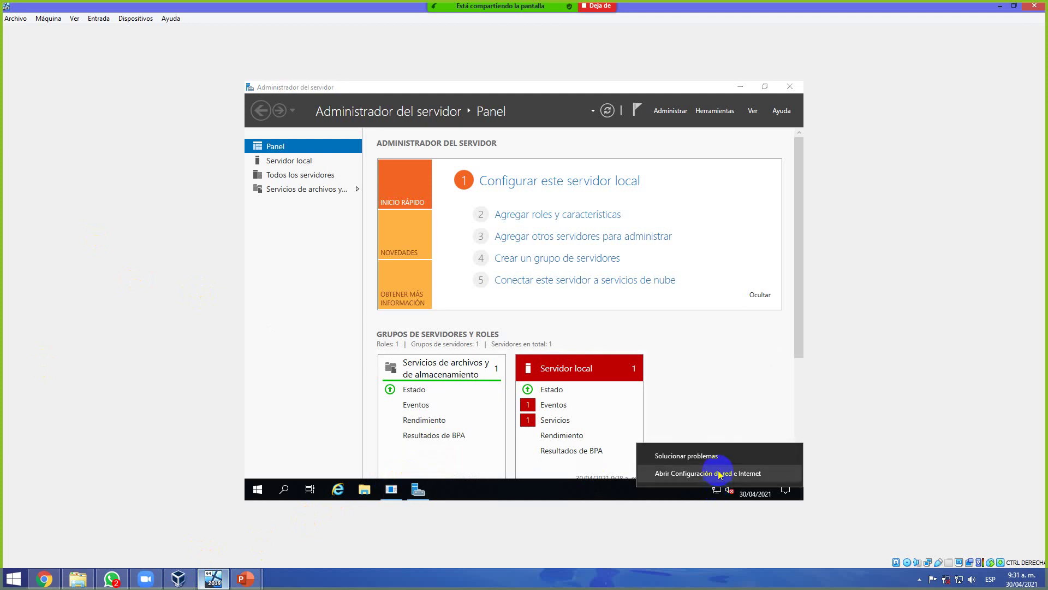
click(718, 473)
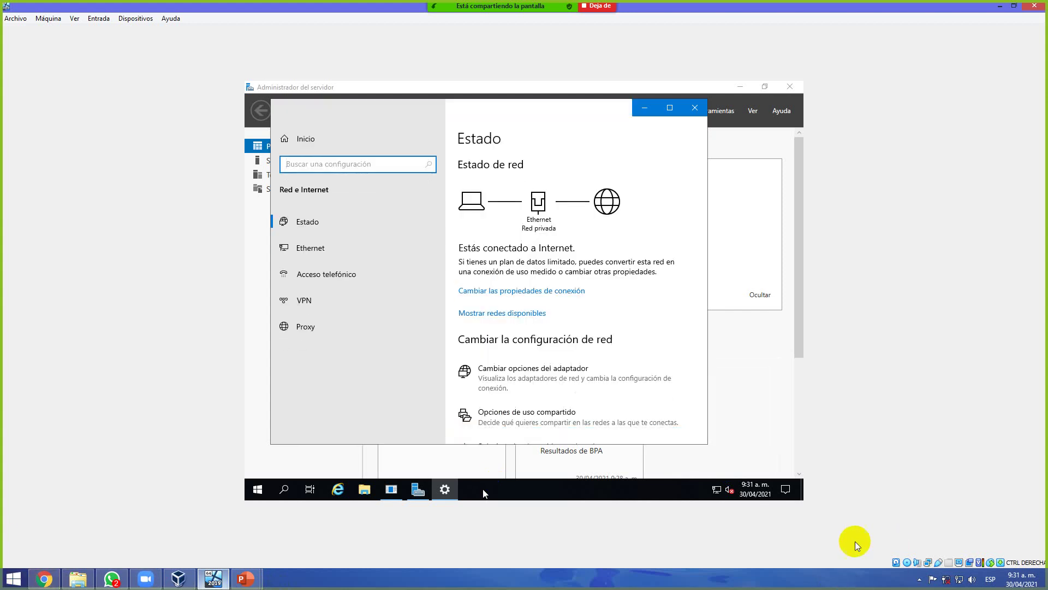
click(315, 229)
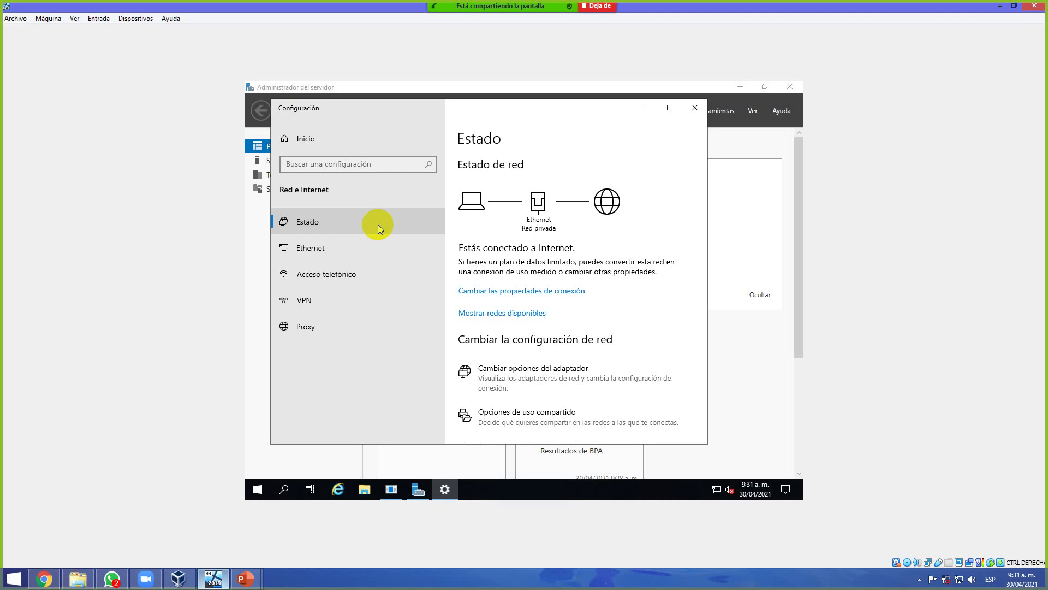
scroll(579, 259, down, 3)
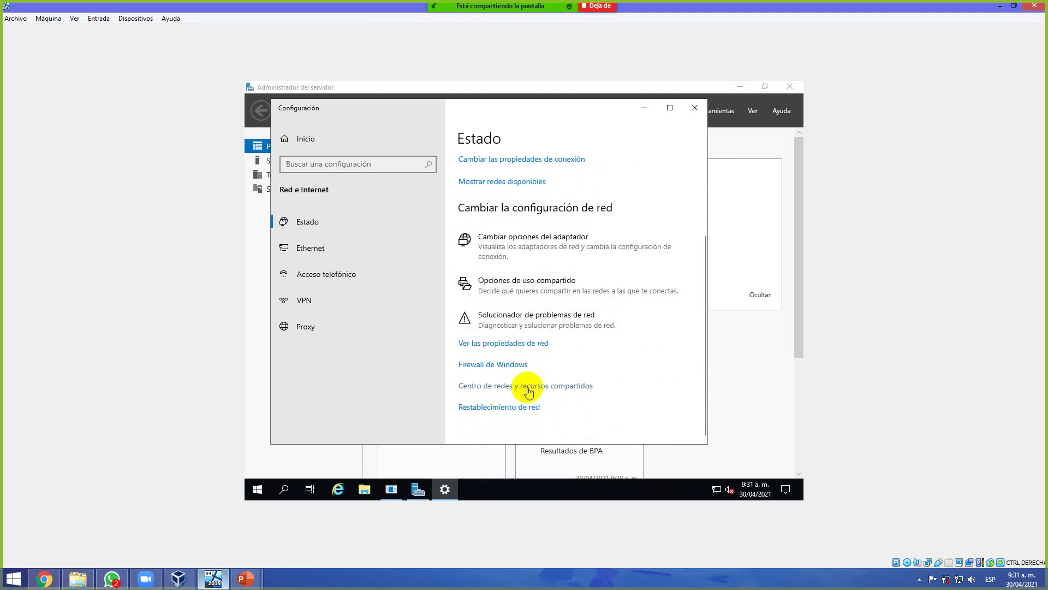
click(530, 385)
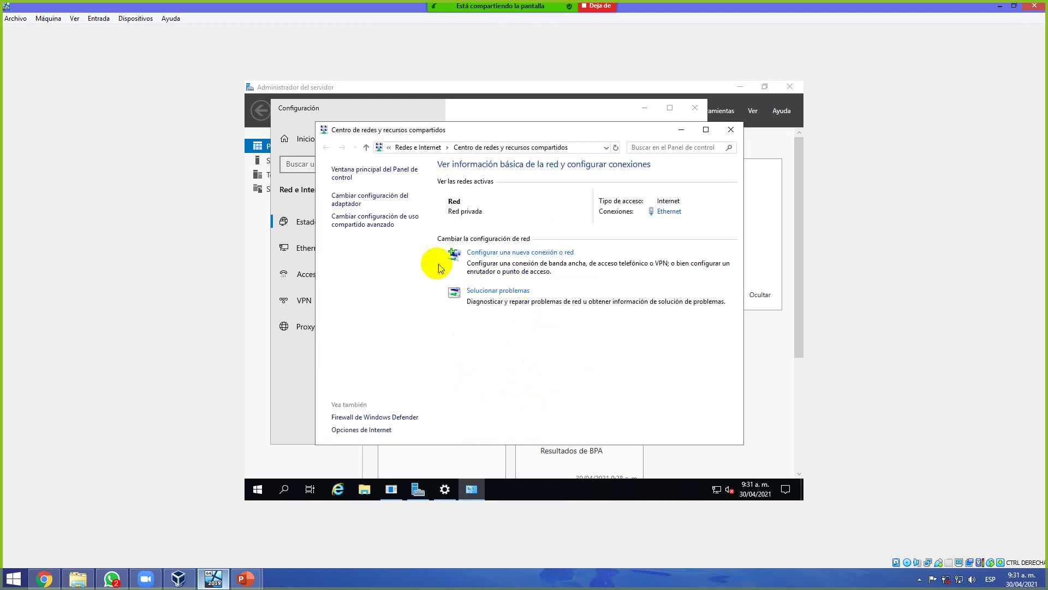
- Open the connection details of the server's Ethernet adapter from its network connections and examine the IPv4 address
click(345, 200)
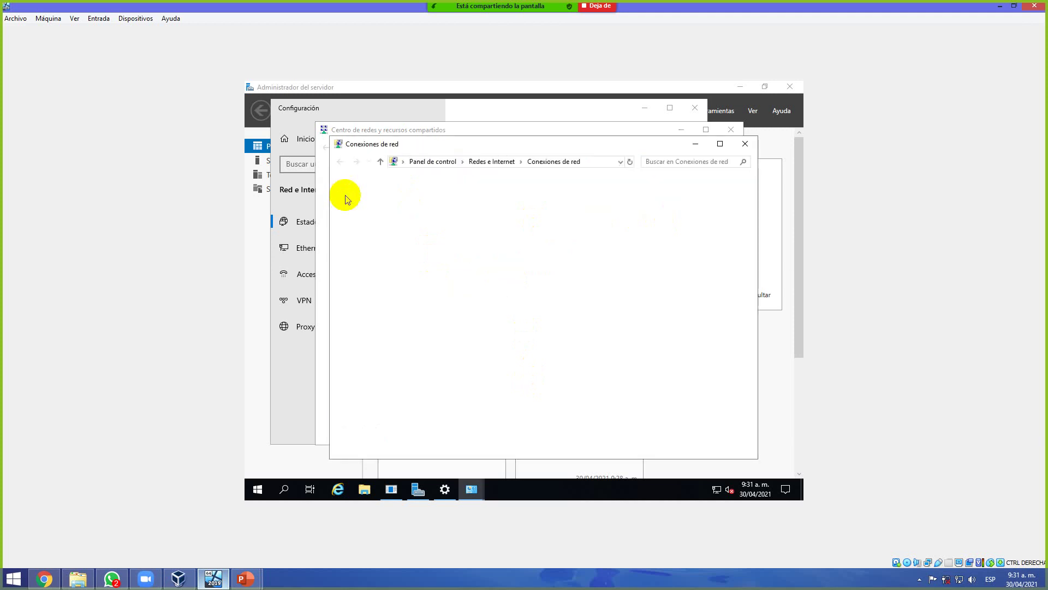
click(352, 202)
right_click(370, 208)
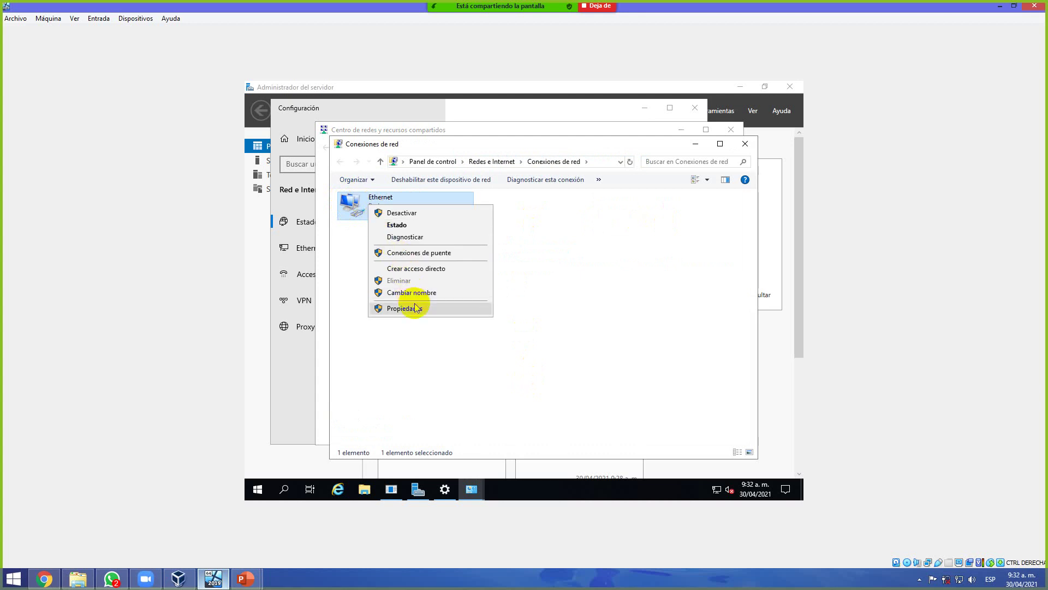
click(400, 225)
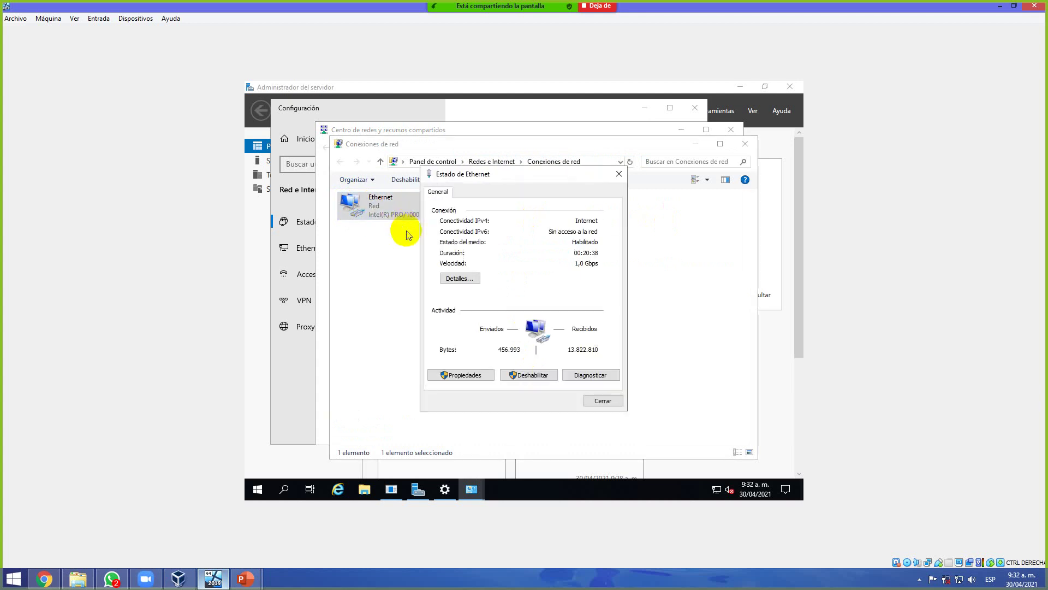
click(462, 279)
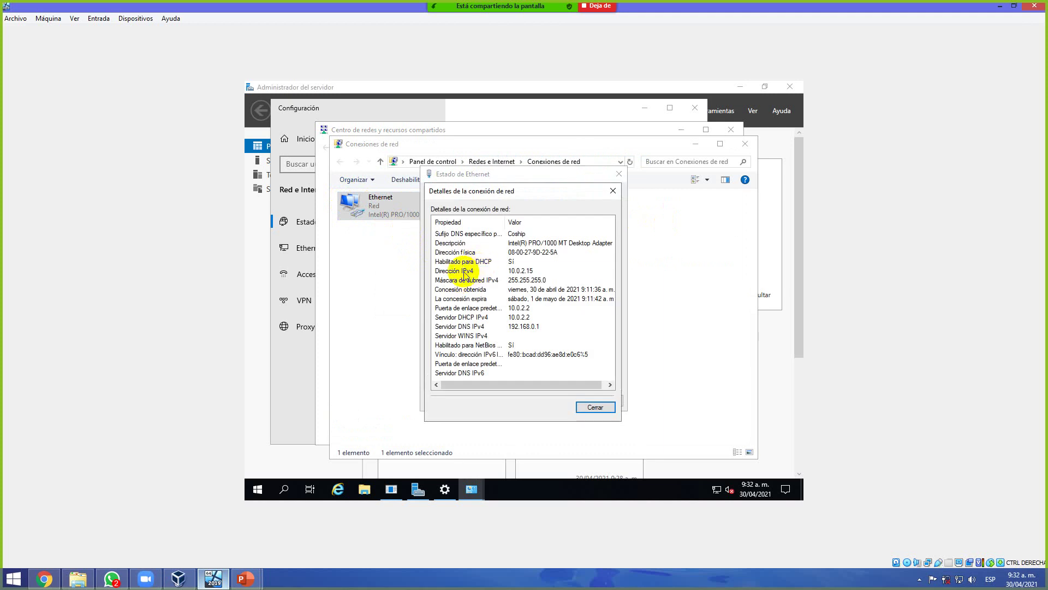
click(464, 271)
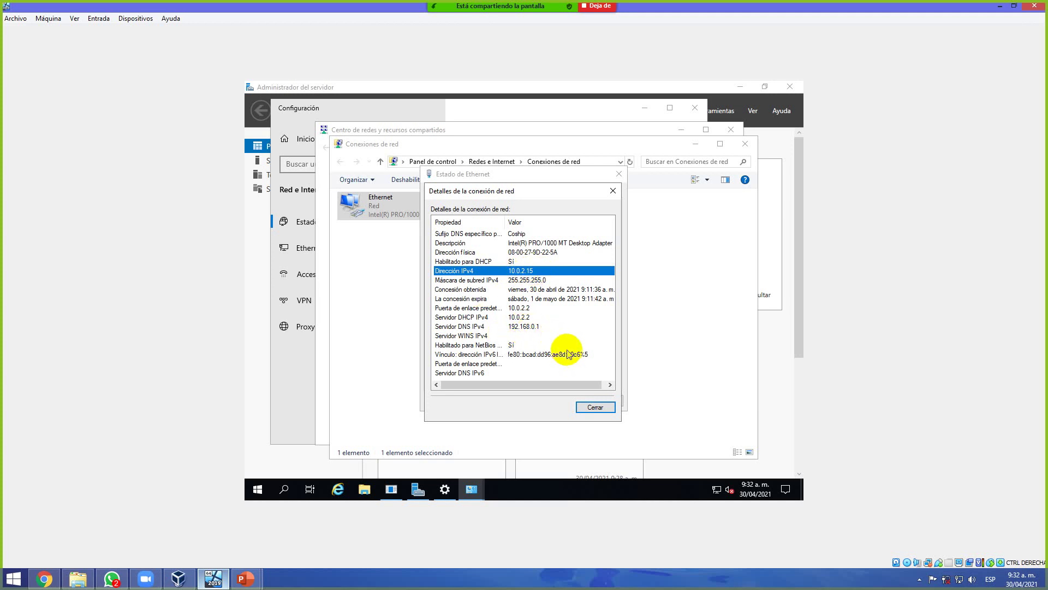
- On the Windows 8.1 host, open Centro de redes y recursos compartidos, move it clear of the server's details and list the host's network adapters
click(958, 585)
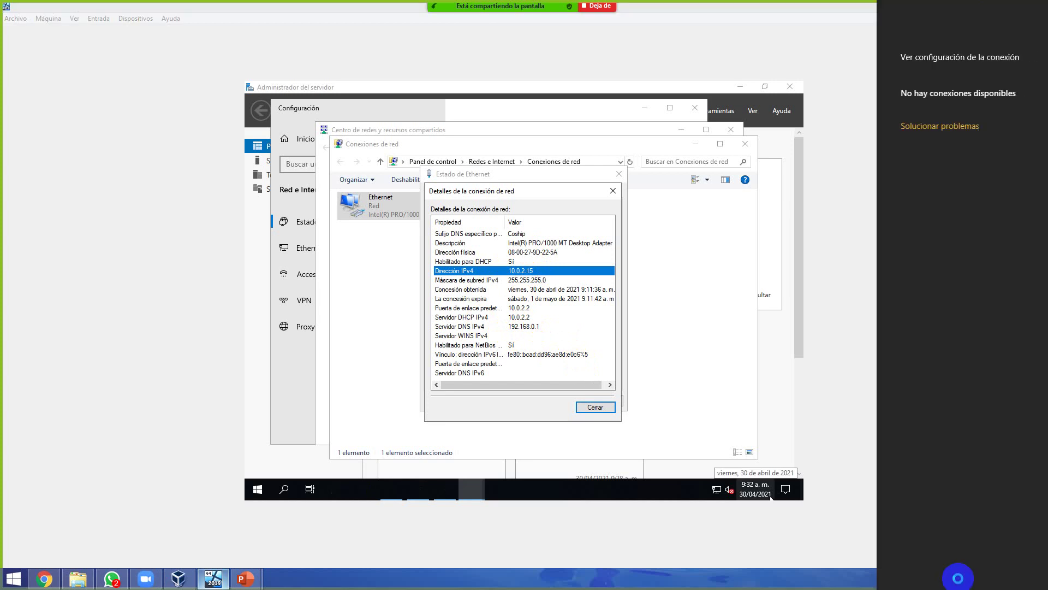
click(938, 583)
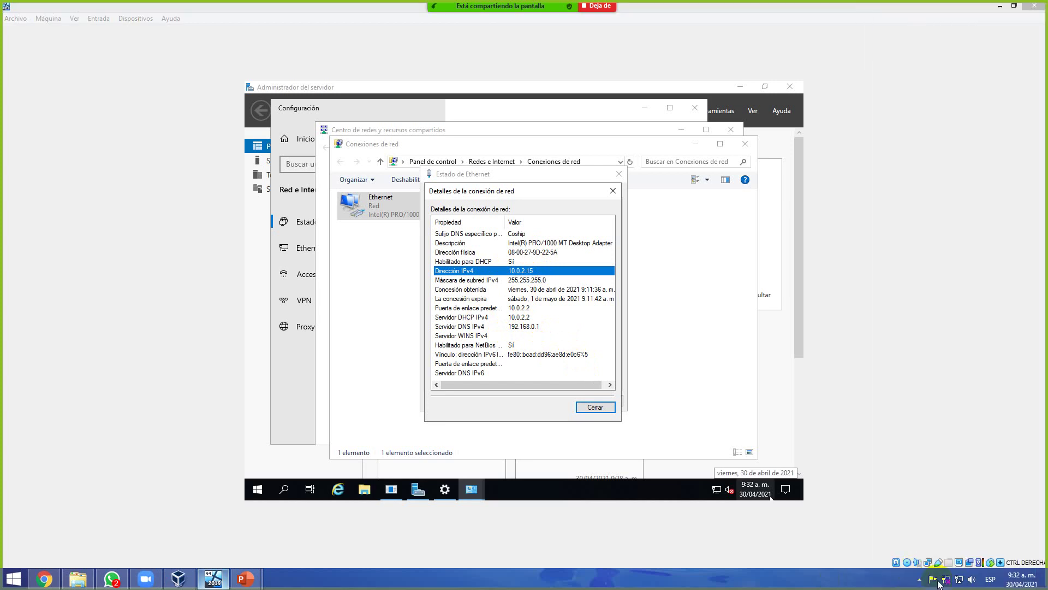
right_click(963, 582)
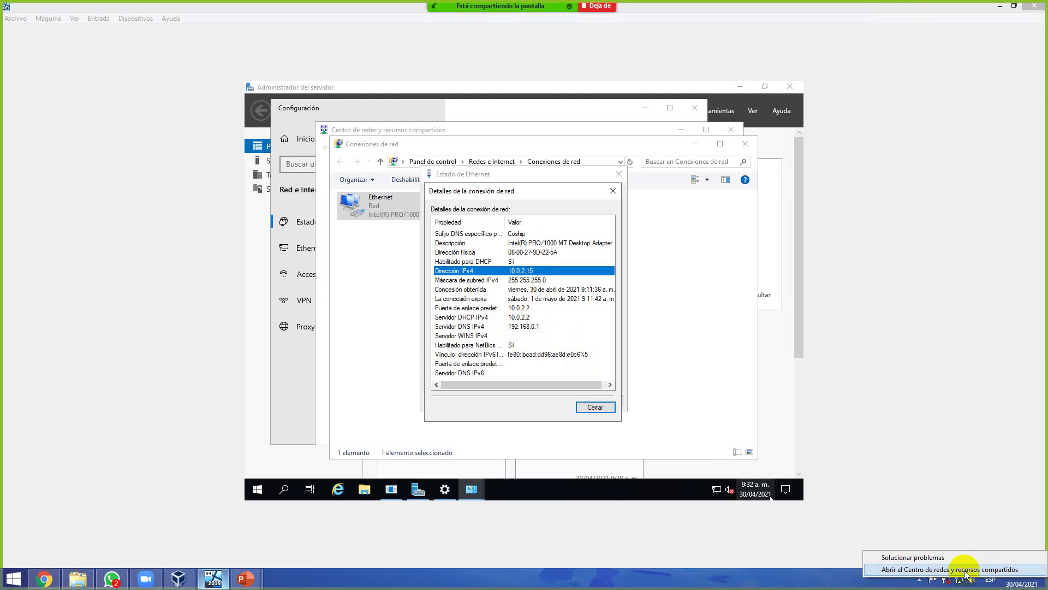
click(965, 571)
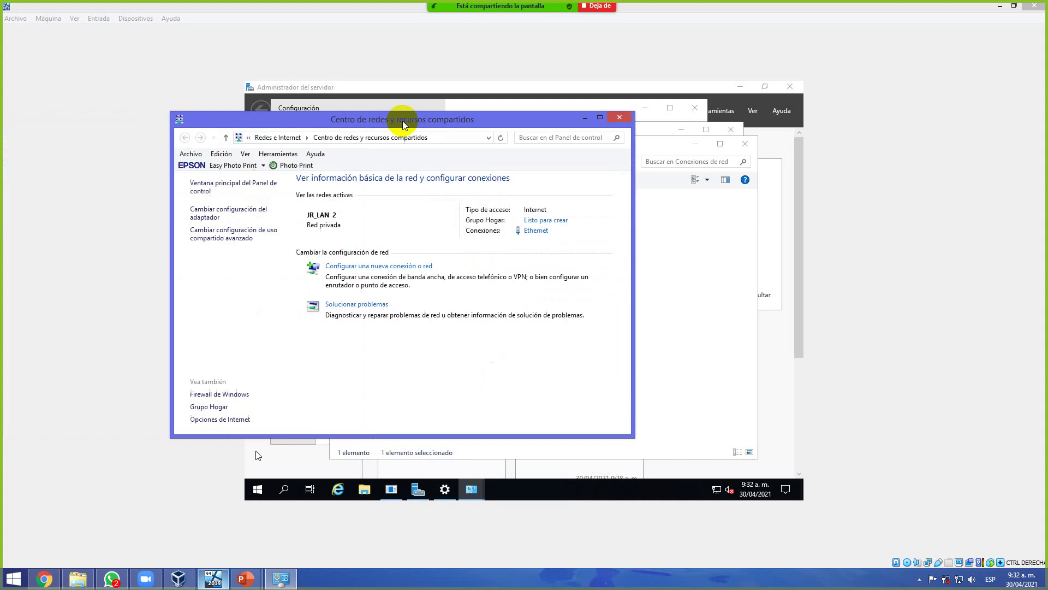
drag(403, 122, 764, 127)
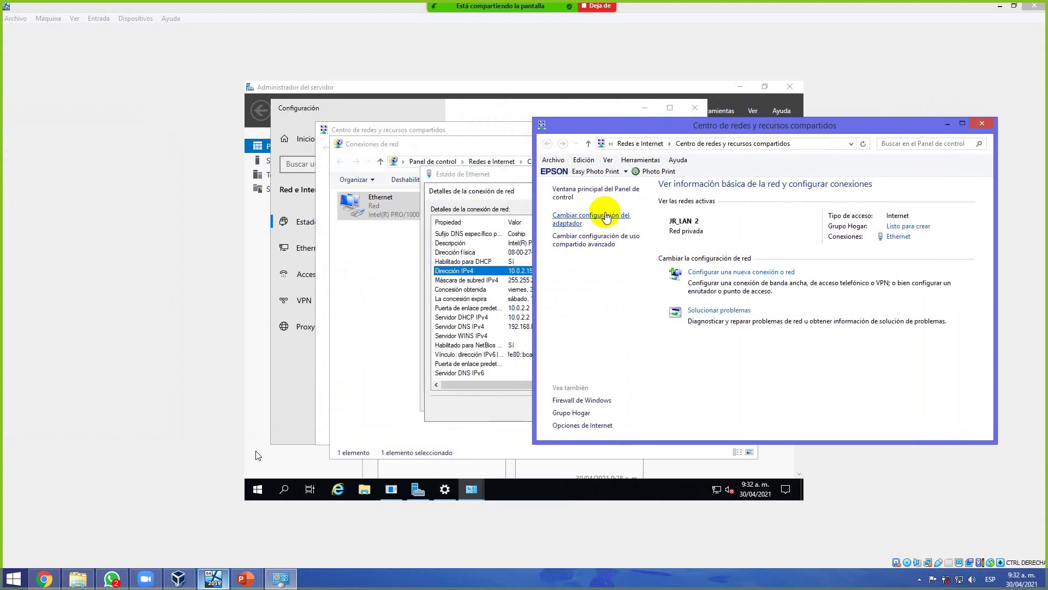
click(630, 216)
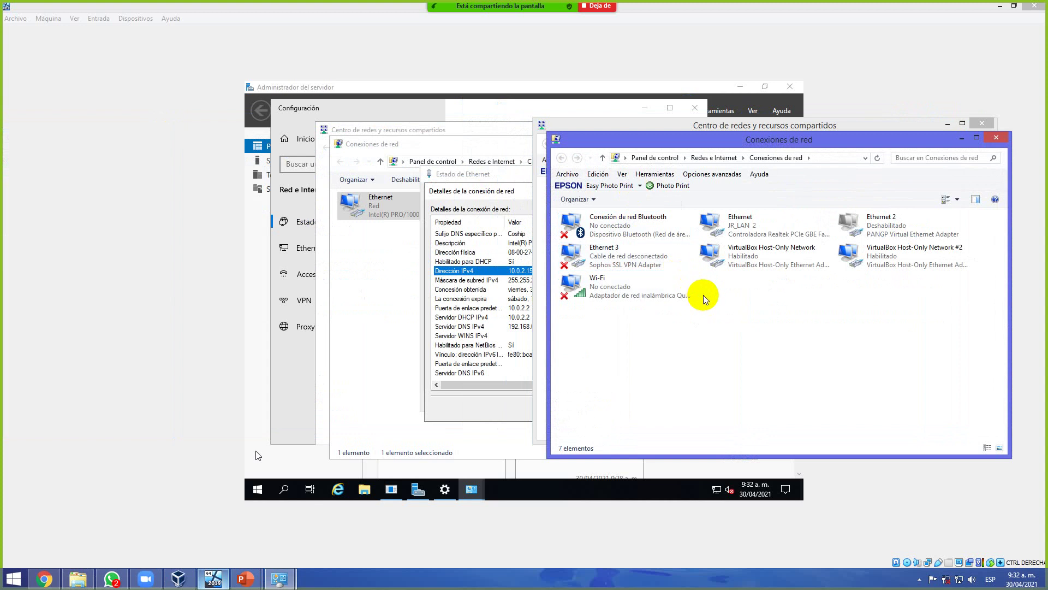
- Examine the connection details of the host's Ethernet adapter on JR_LAN 2, and dismiss the host's network windows
click(769, 232)
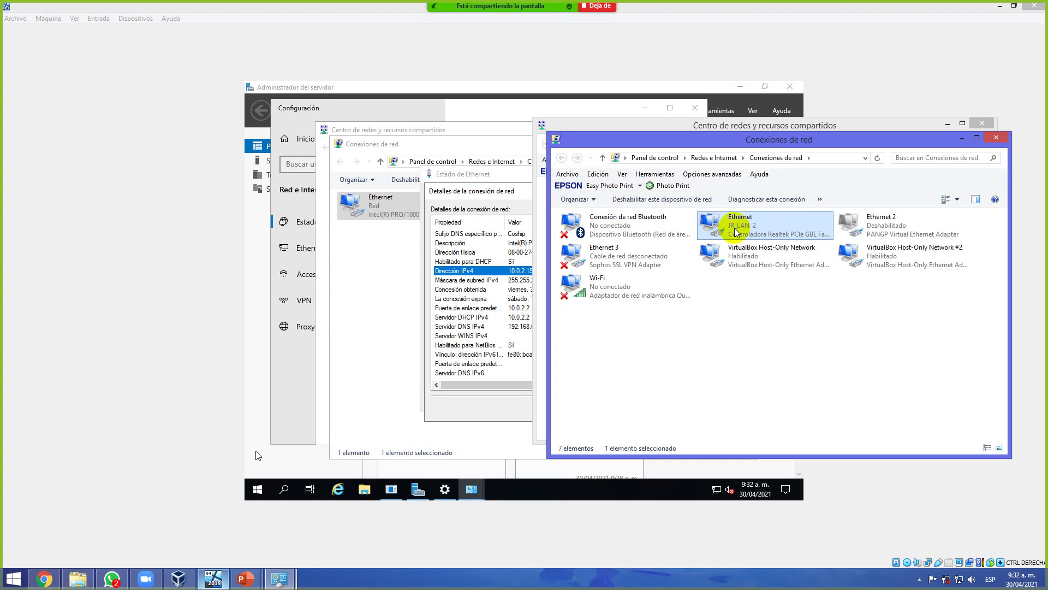
key(Menu)
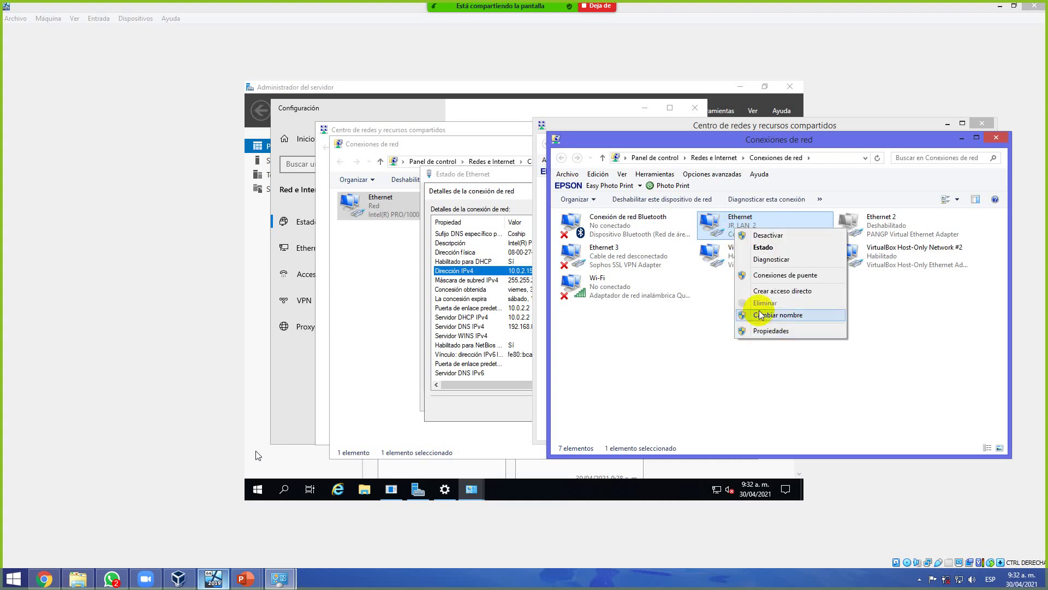
click(762, 248)
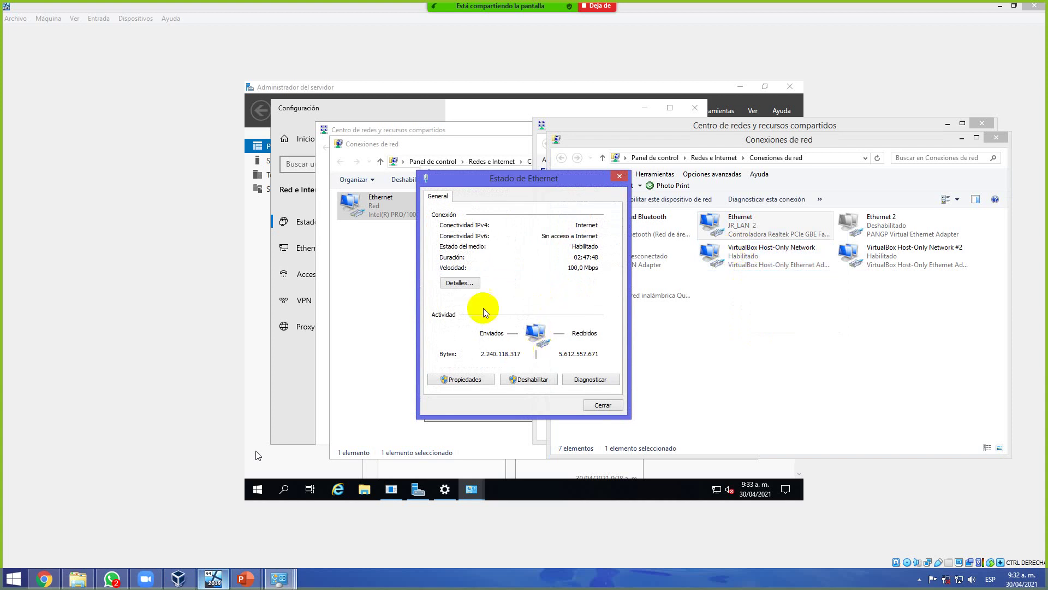
click(460, 281)
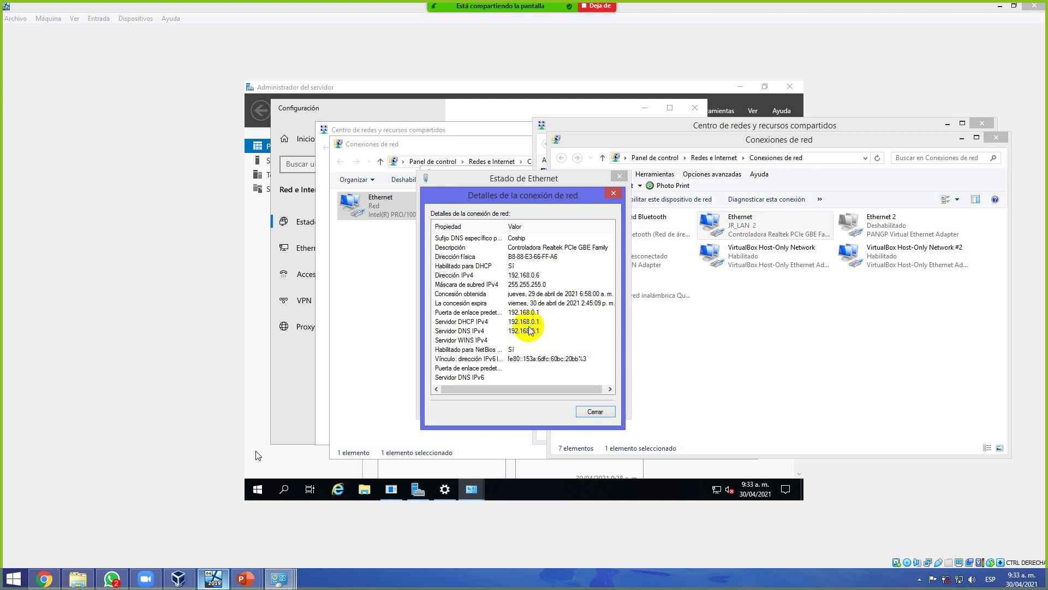
click(613, 193)
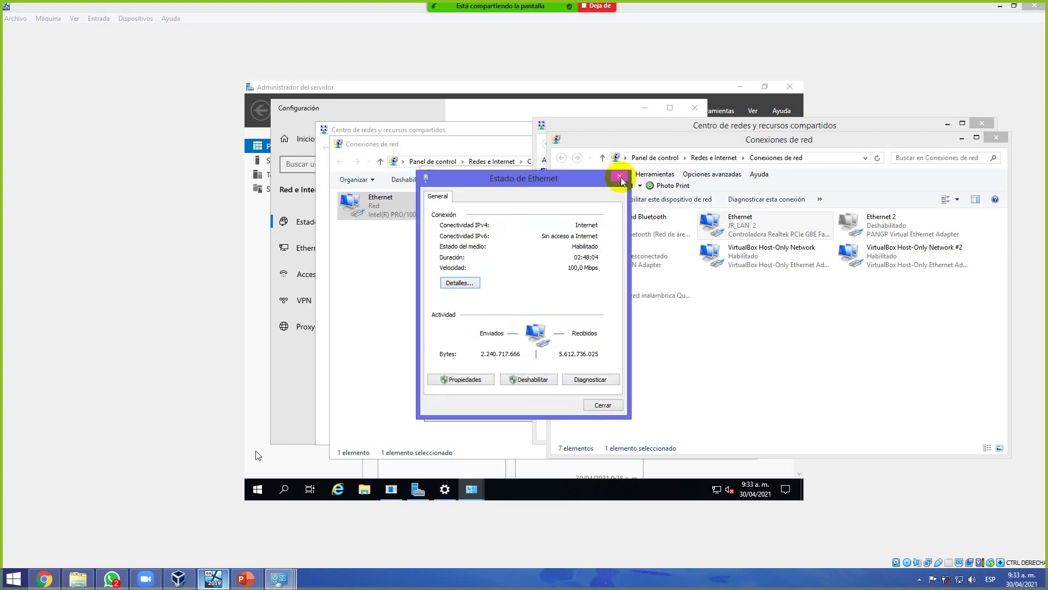
click(917, 137)
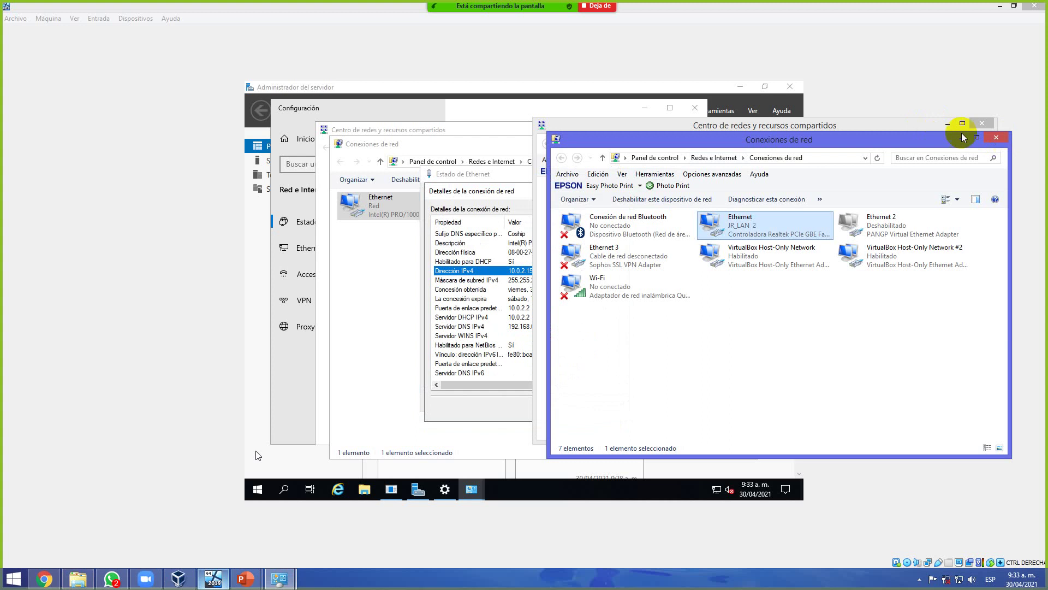
click(962, 137)
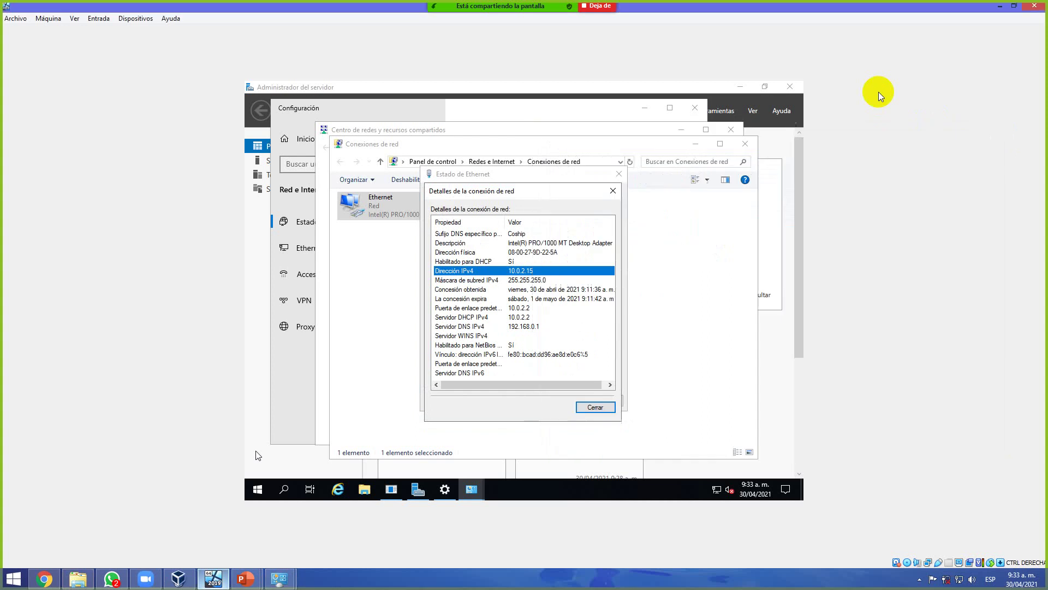
- Close the server's Ethernet details and status, its network connection windows and Configuración
click(590, 406)
click(603, 400)
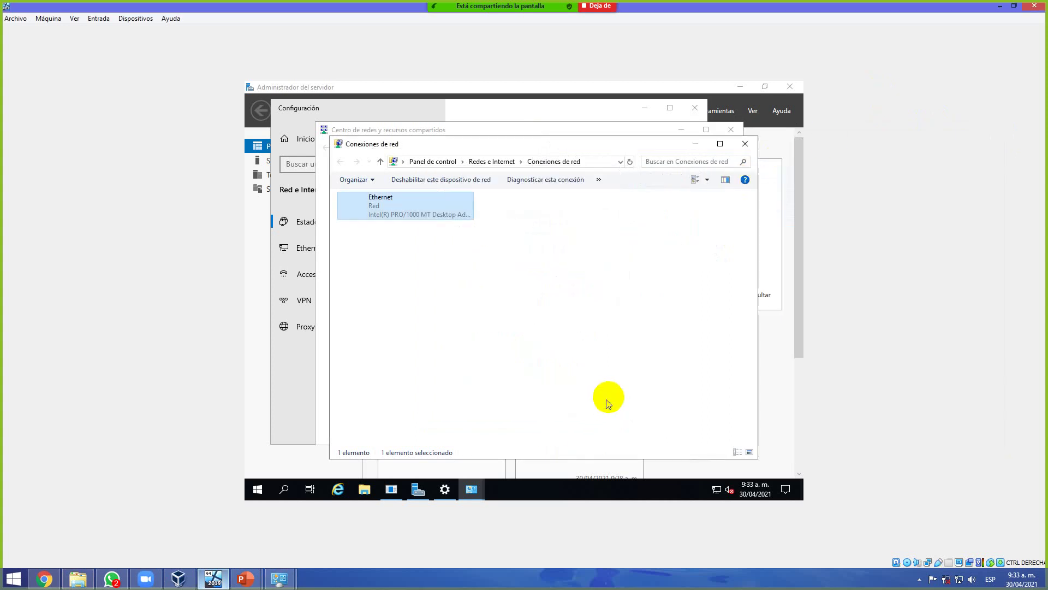
click(748, 143)
click(731, 129)
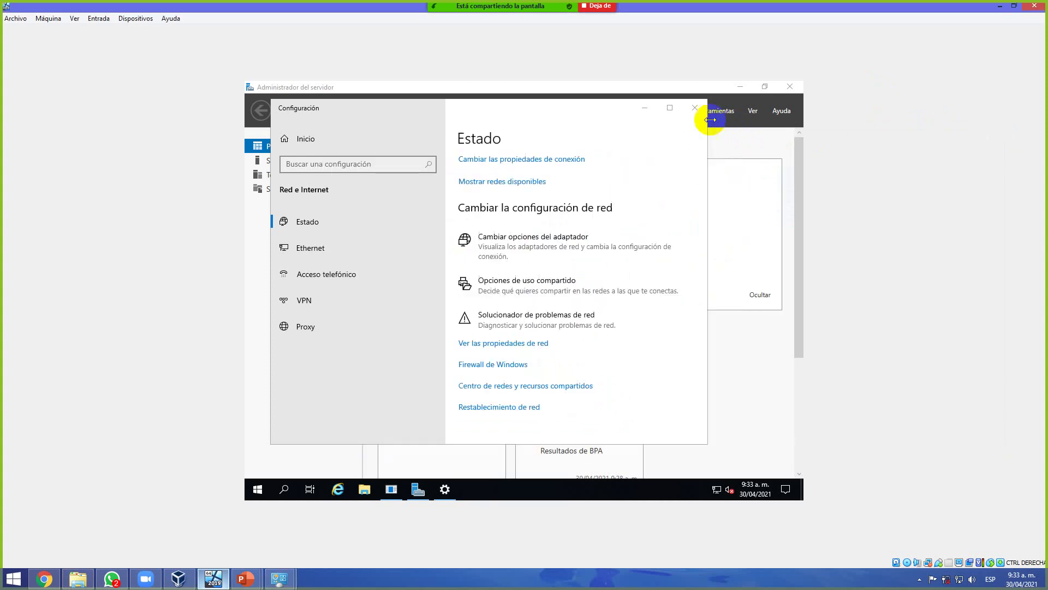
click(694, 113)
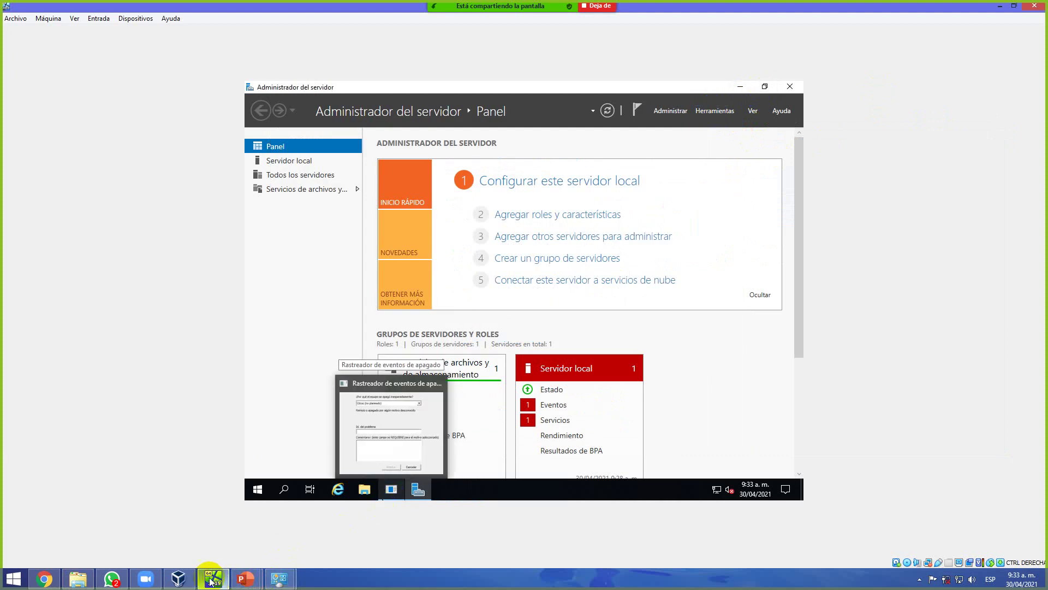
- Switch to VirtualBox Manager and connect ws2019's Adaptador 1 to Adaptador puente with Controladora Realtek PCIe GBE Family, accepting the configuration
click(169, 581)
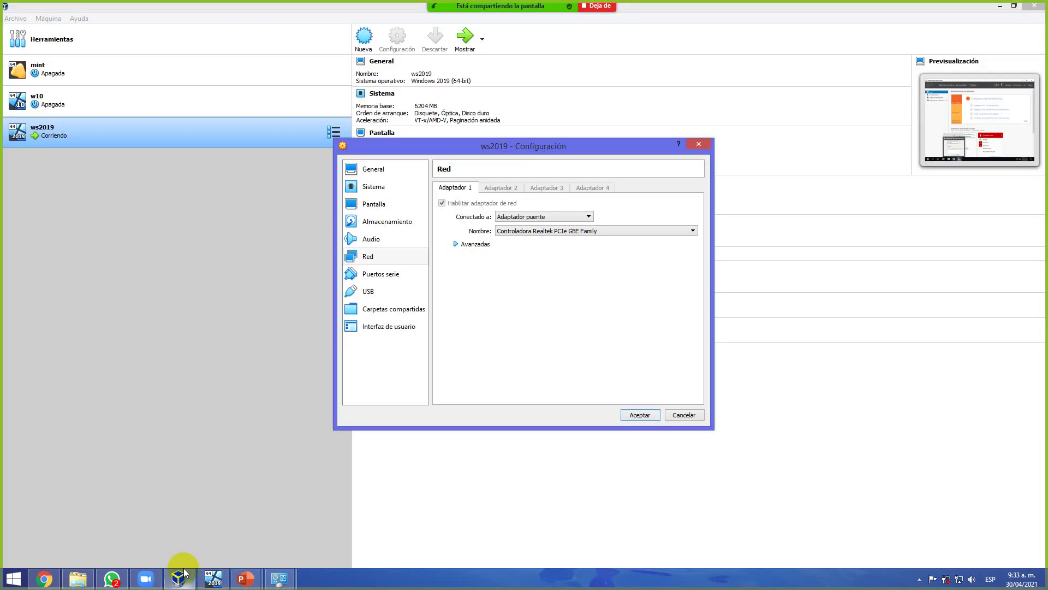
click(531, 218)
click(524, 229)
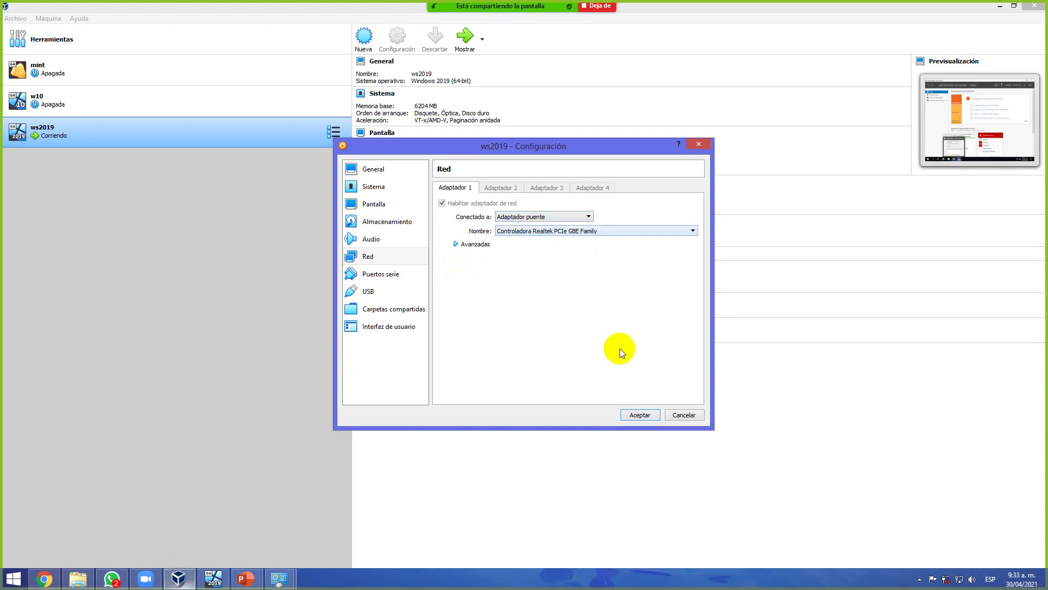
click(653, 416)
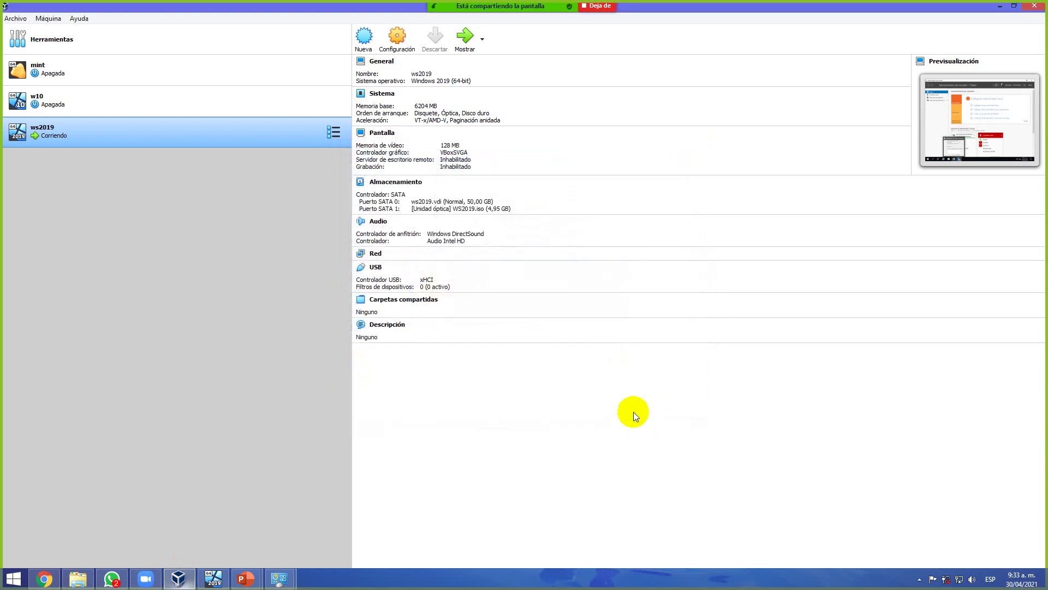
- Return to the IDroo whiteboard in Chrome and paste a copy of the whole NAT diagram below the original
click(45, 578)
scroll(334, 324, down, 5)
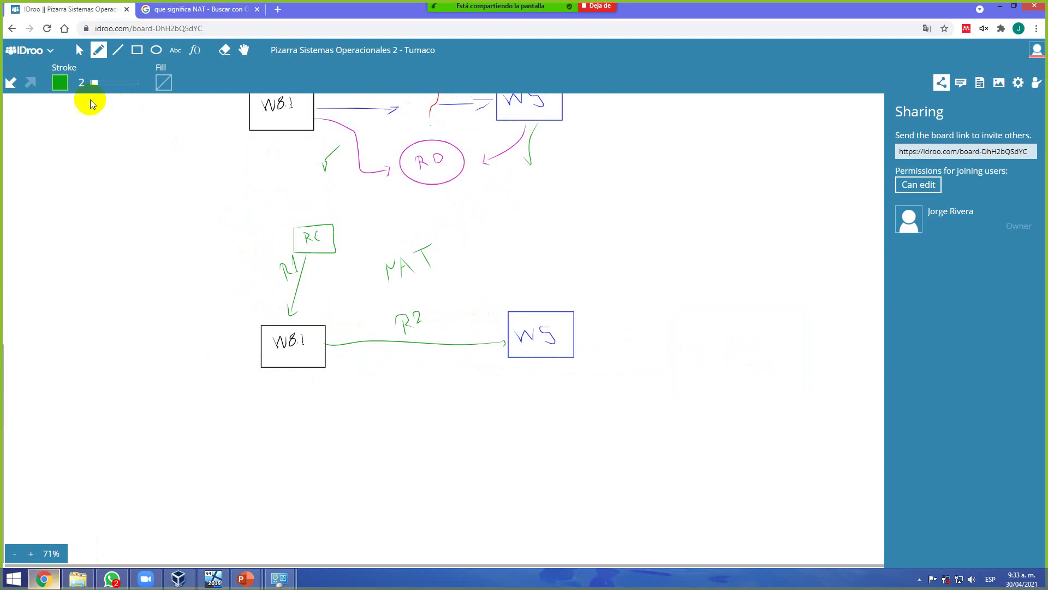
click(58, 83)
click(80, 51)
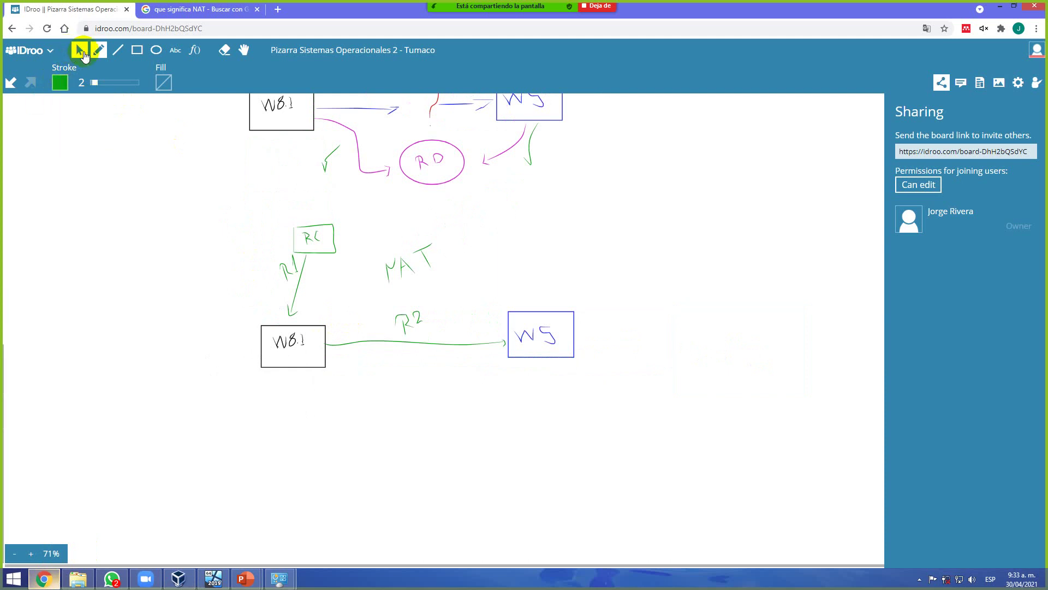
drag(225, 206, 627, 439)
drag(509, 499, 506, 381)
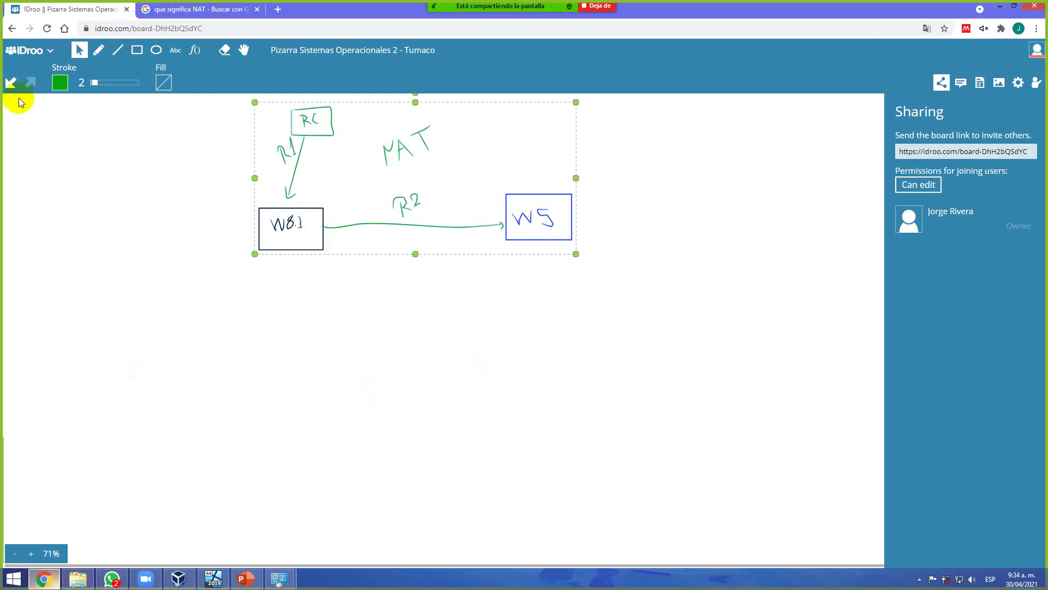
scroll(514, 290, up, 3)
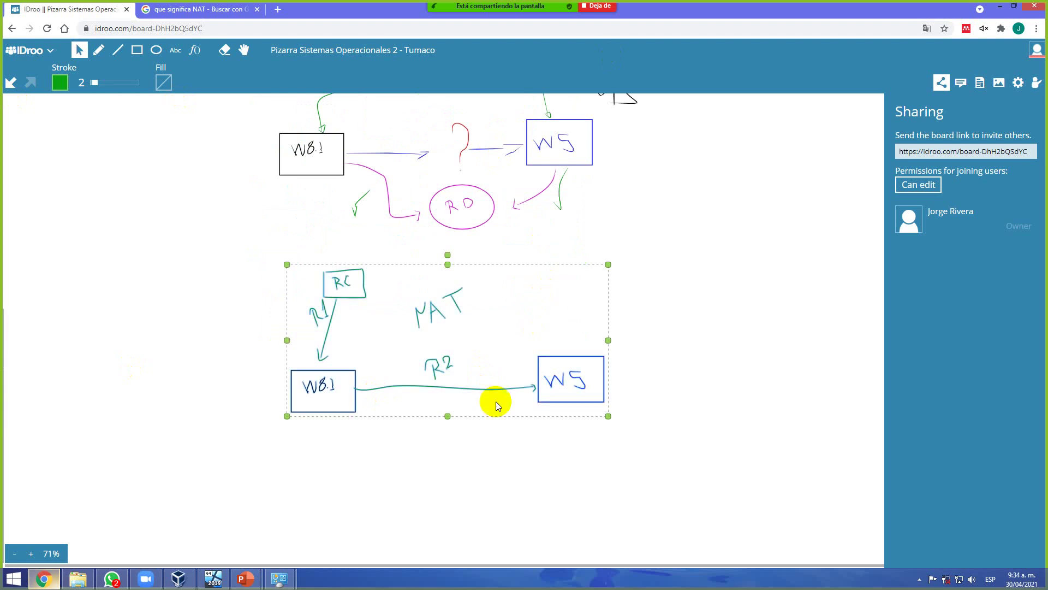
scroll(470, 293, down, 4)
key(ctrl+v)
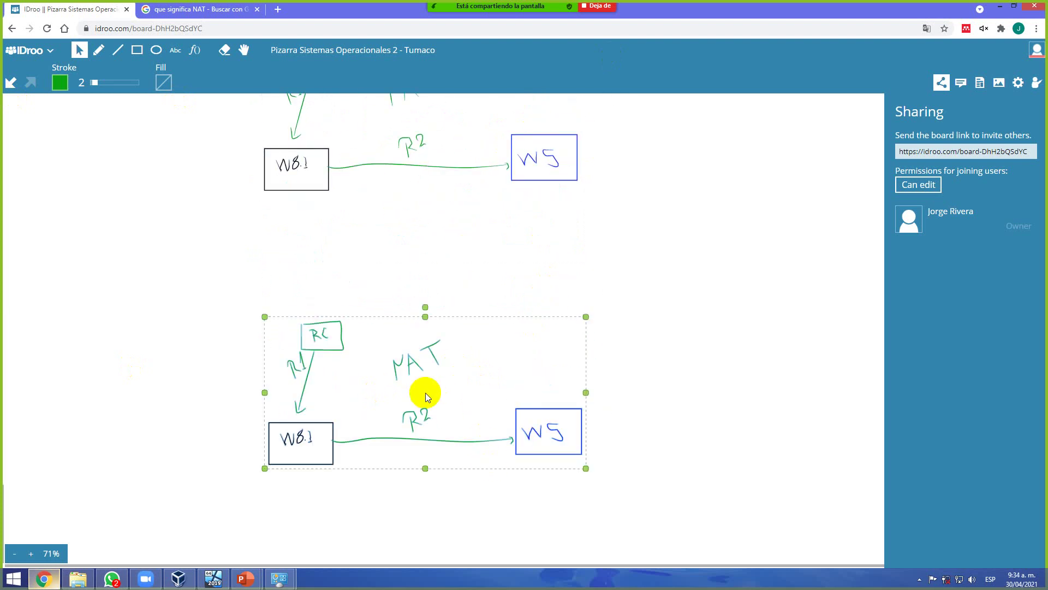
- Delete the handwritten NAT label from the copied diagram
click(595, 342)
mouse_move(380, 340)
mouse_down()
mouse_move(433, 360)
mouse_move(446, 381)
mouse_up()
key(Delete)
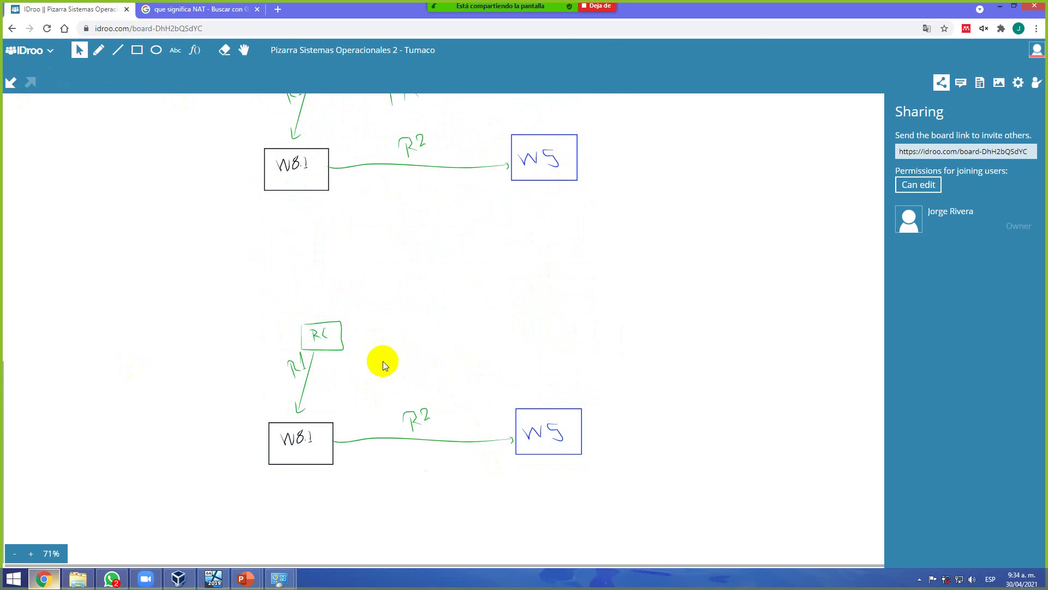
- Add the text "Adapatador puente" above the R2 arrow in the copied diagram
scroll(382, 360, up, 3)
scroll(359, 277, down, 2)
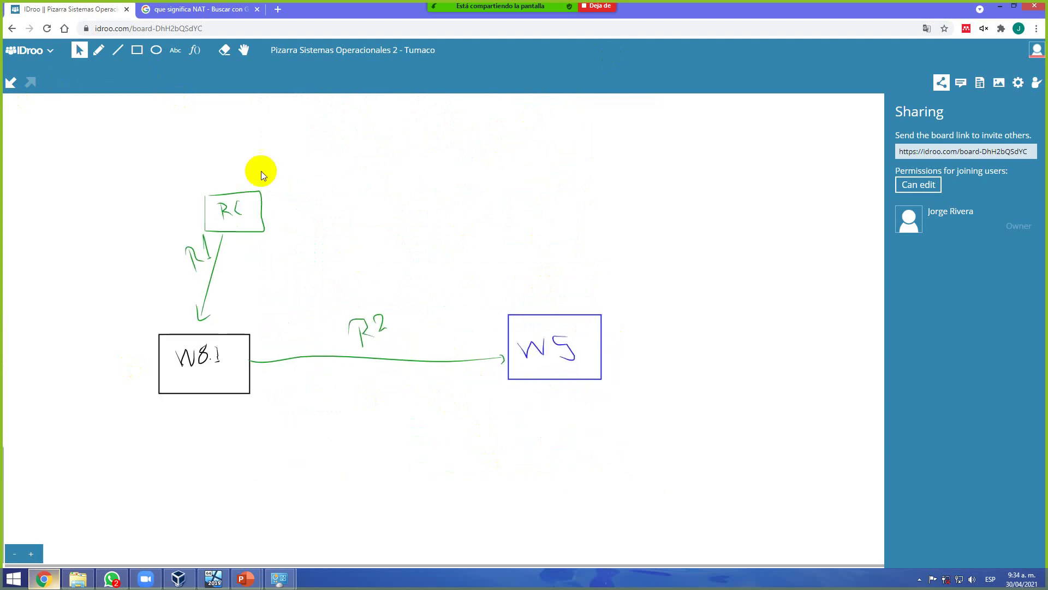
click(175, 49)
click(386, 218)
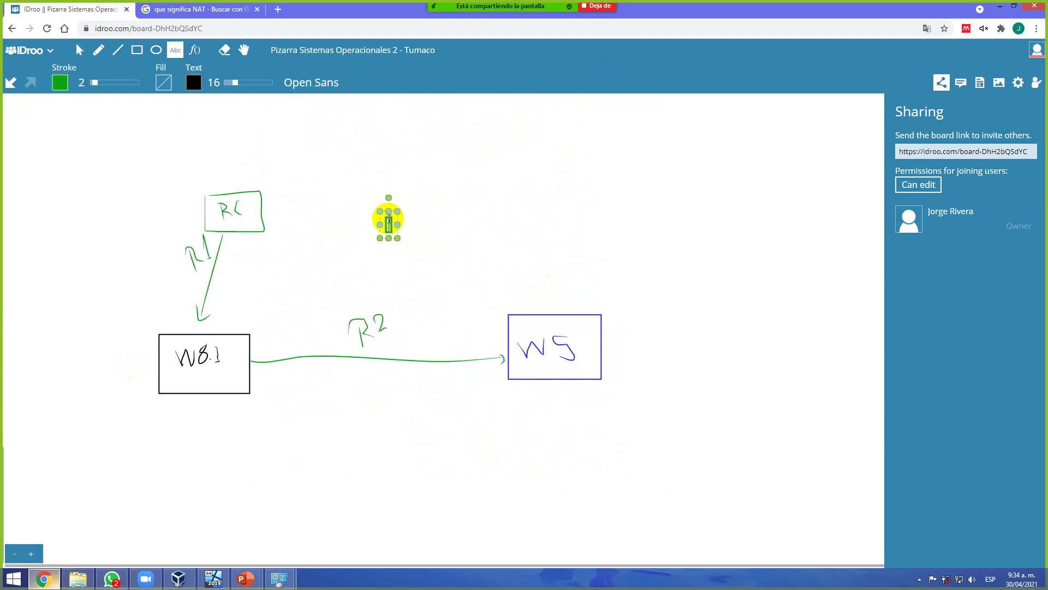
text(Adapat)
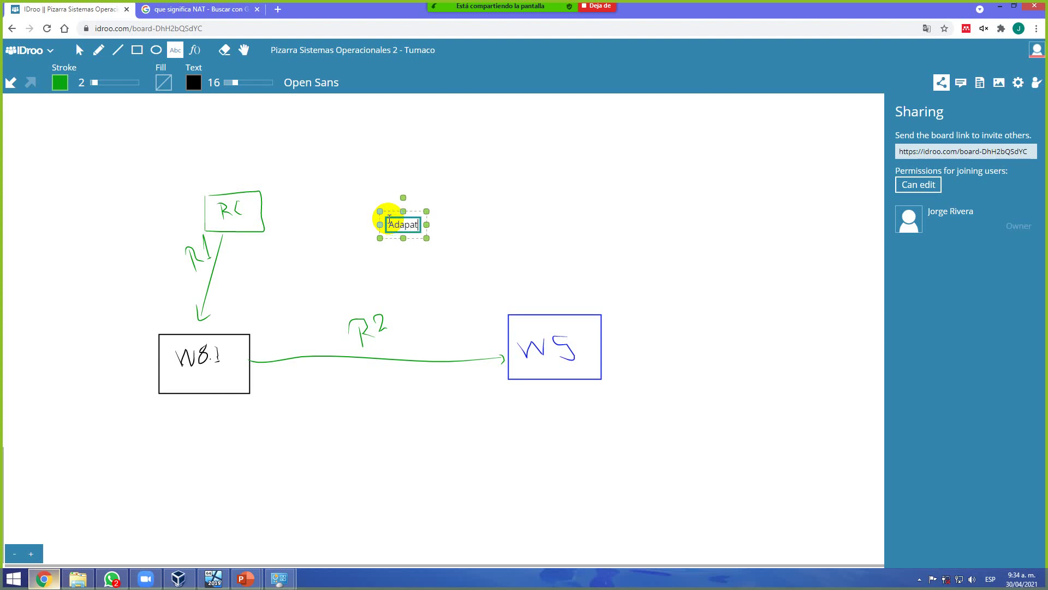
text(ador)
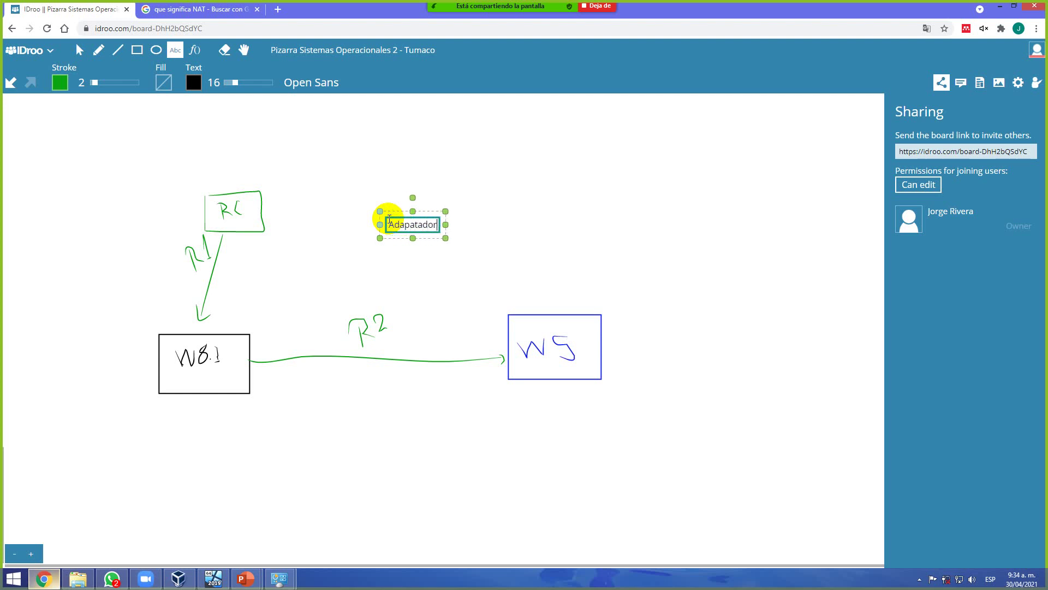
text( puente)
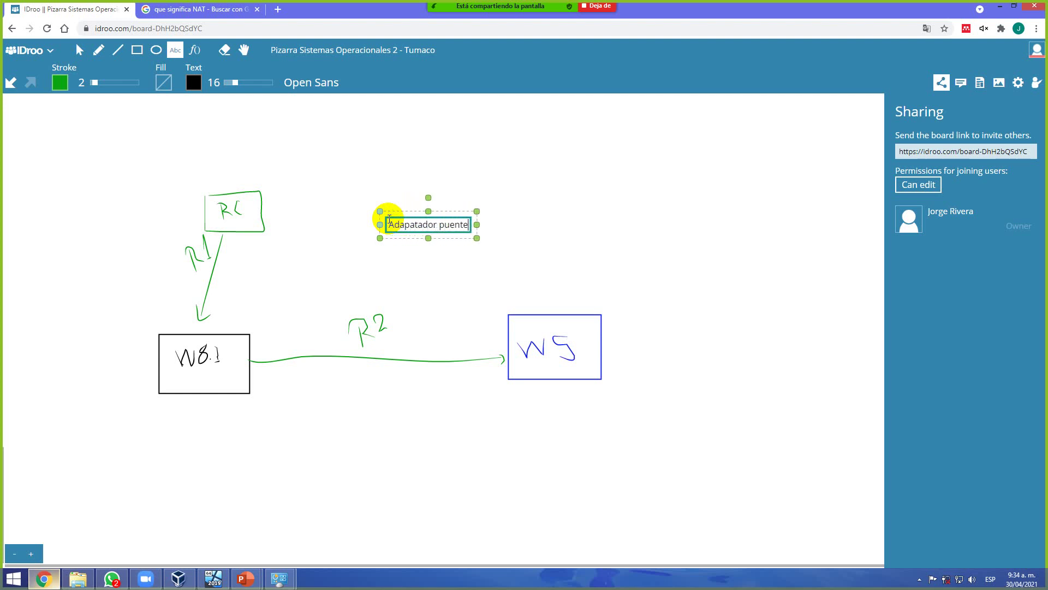
- Erase the R2 arrow and its handwritten label from the bridged-adapter diagram on the IDroo whiteboard
click(225, 51)
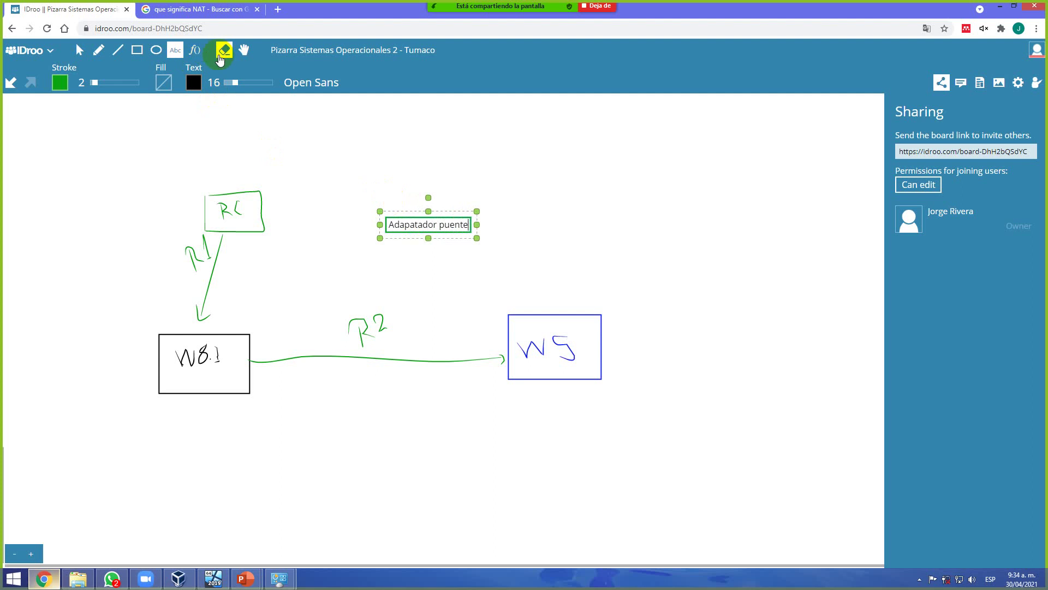
mouse_move(365, 344)
mouse_down()
mouse_move(355, 334)
mouse_move(379, 324)
mouse_move(381, 356)
mouse_up()
- Draw a magenta freehand path linking the WS box through W8.1 to RC with arrowheads, and enclose the three boxes in a magenta loop
click(99, 51)
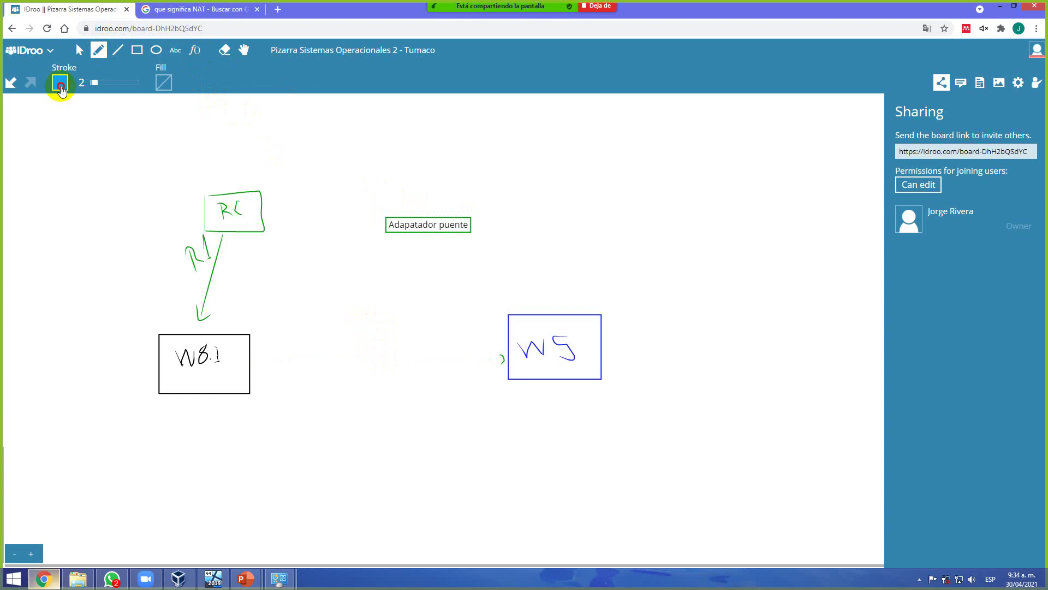
click(60, 83)
click(74, 117)
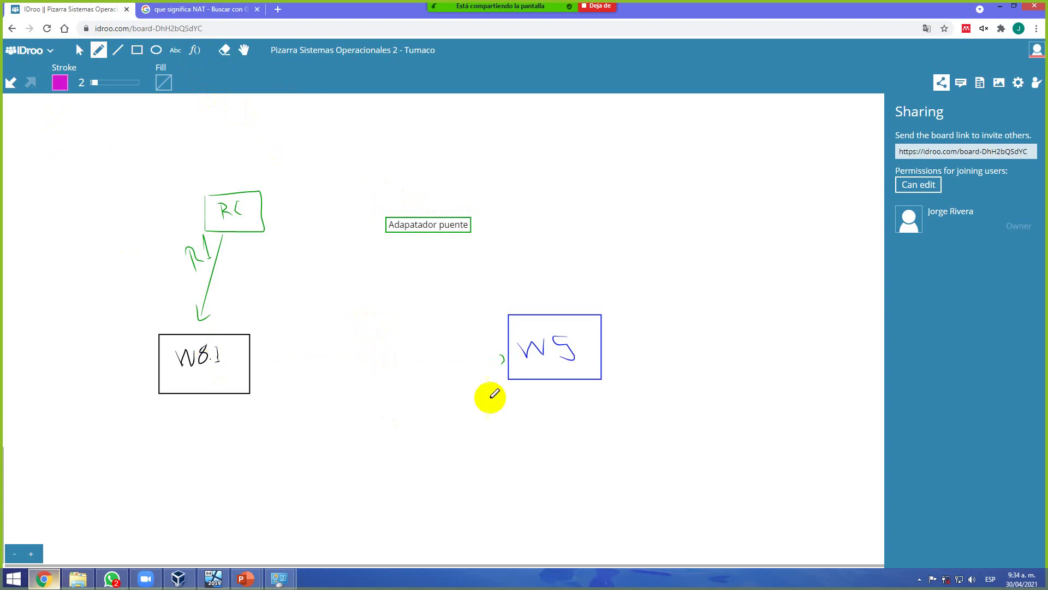
mouse_move(505, 358)
mouse_down()
mouse_move(363, 374)
mouse_move(248, 367)
mouse_move(234, 325)
mouse_move(211, 333)
mouse_move(234, 243)
mouse_up()
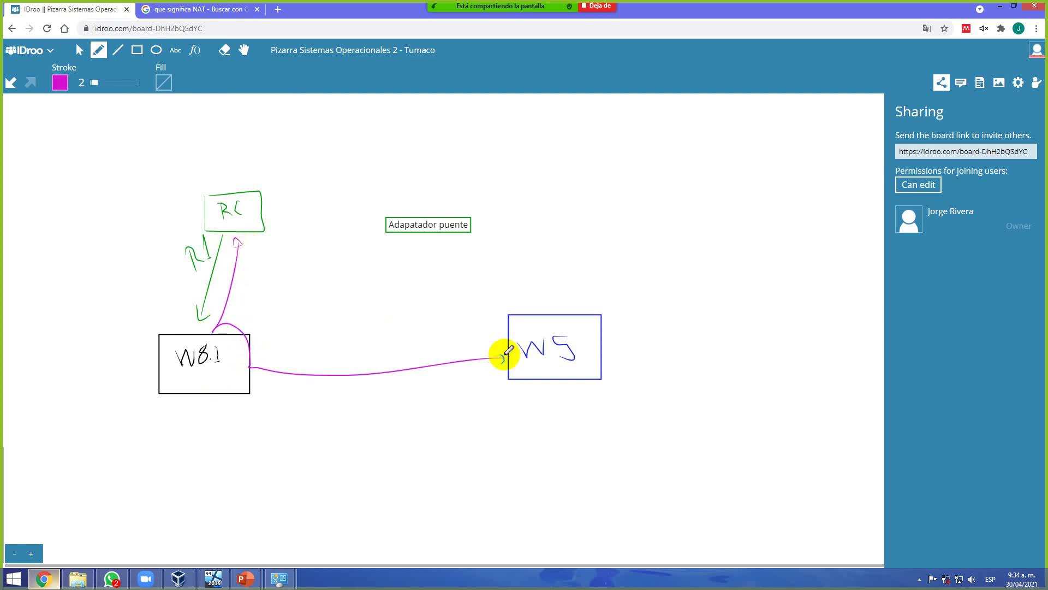
drag(503, 356, 493, 366)
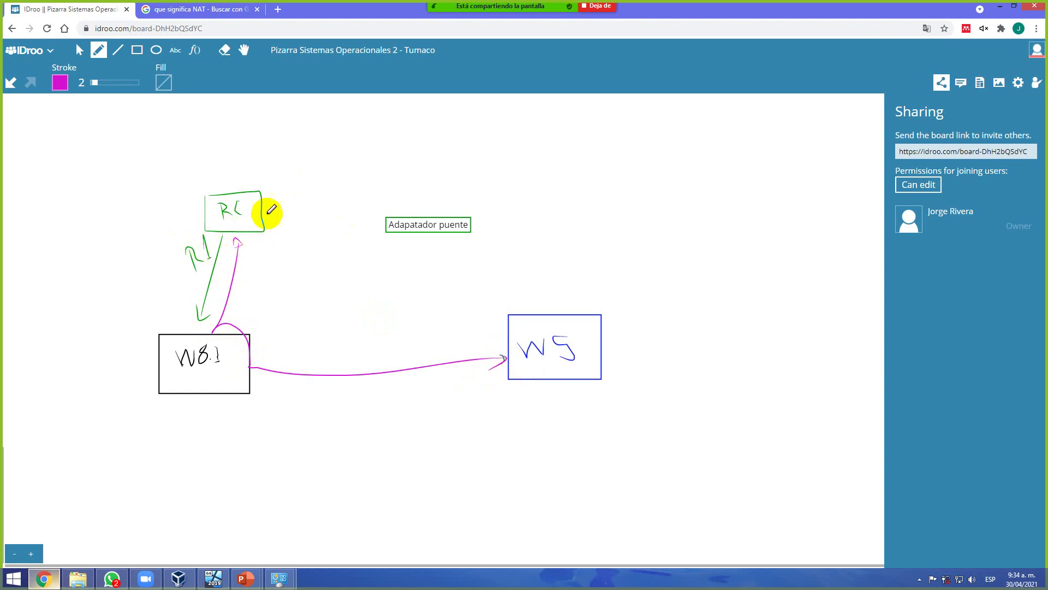
mouse_move(262, 210)
mouse_down()
mouse_move(267, 191)
mouse_move(203, 169)
mouse_move(155, 243)
mouse_move(149, 398)
mouse_up()
mouse_move(187, 432)
mouse_down()
mouse_move(550, 443)
mouse_move(627, 251)
mouse_move(334, 147)
mouse_move(265, 175)
mouse_up()
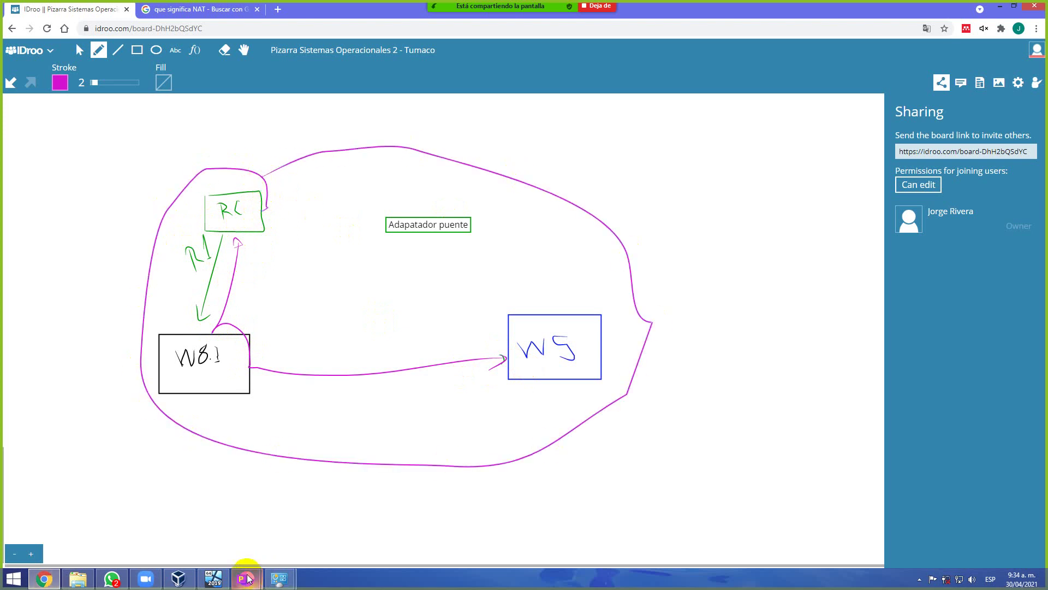
- Switch to the Windows Server 2019 virtual machine, allow other PCs to detect it on Red 2, and open its network and Internet settings
click(214, 577)
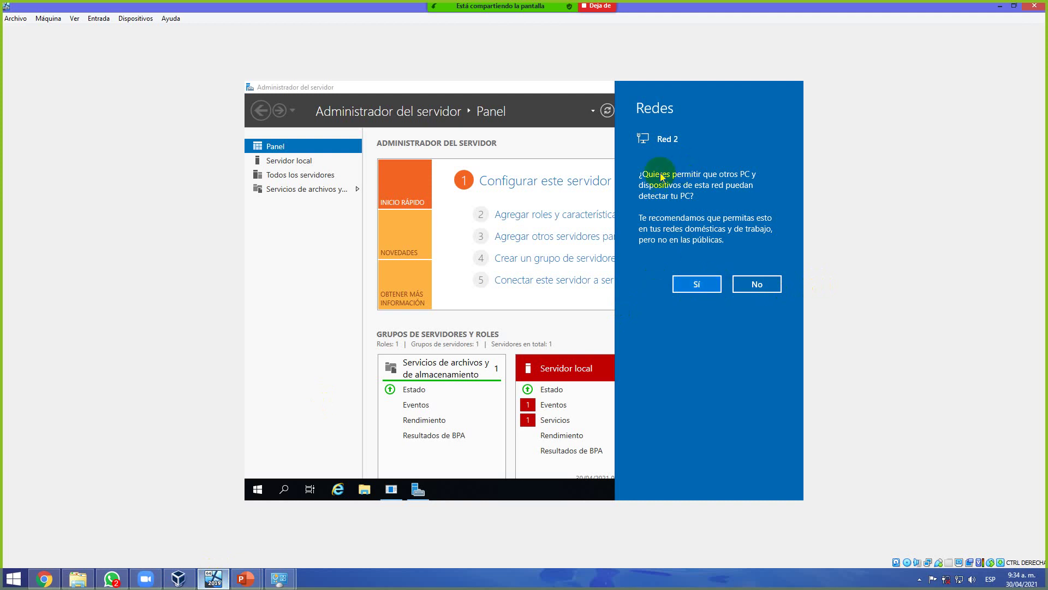
click(691, 285)
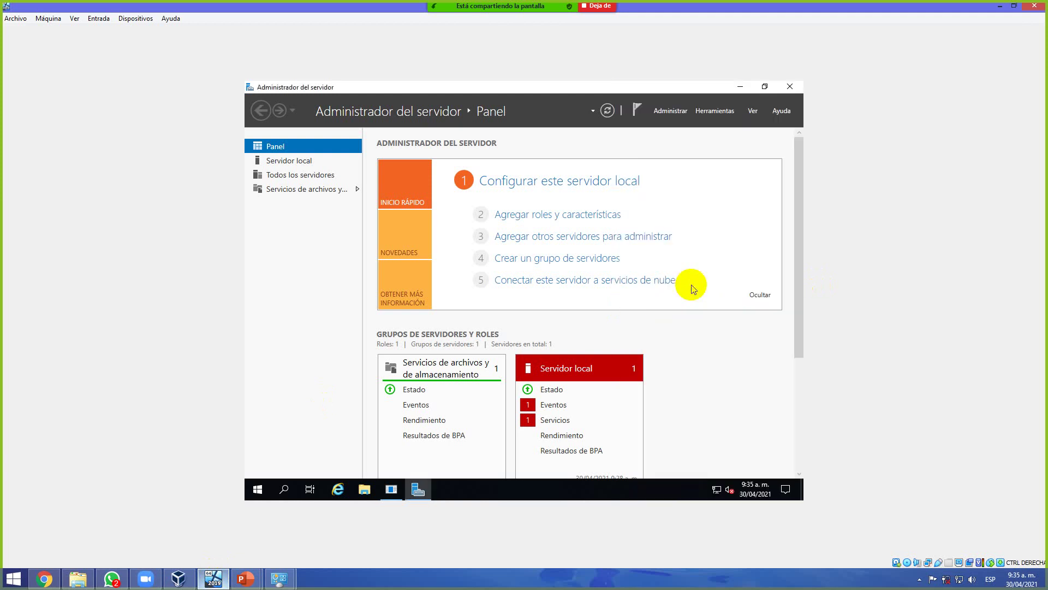
click(712, 490)
right_click(716, 487)
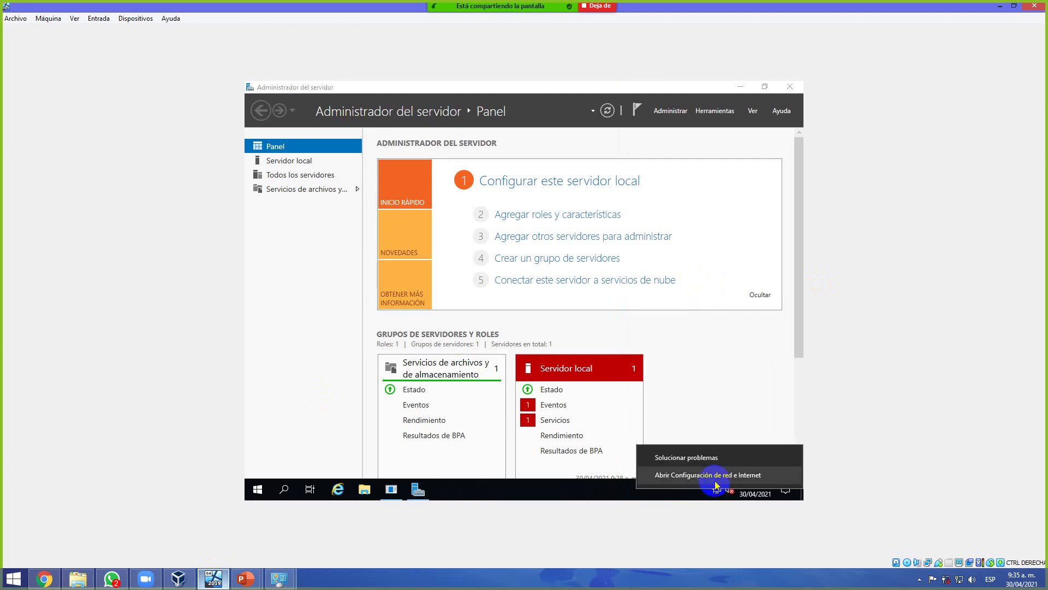
click(695, 476)
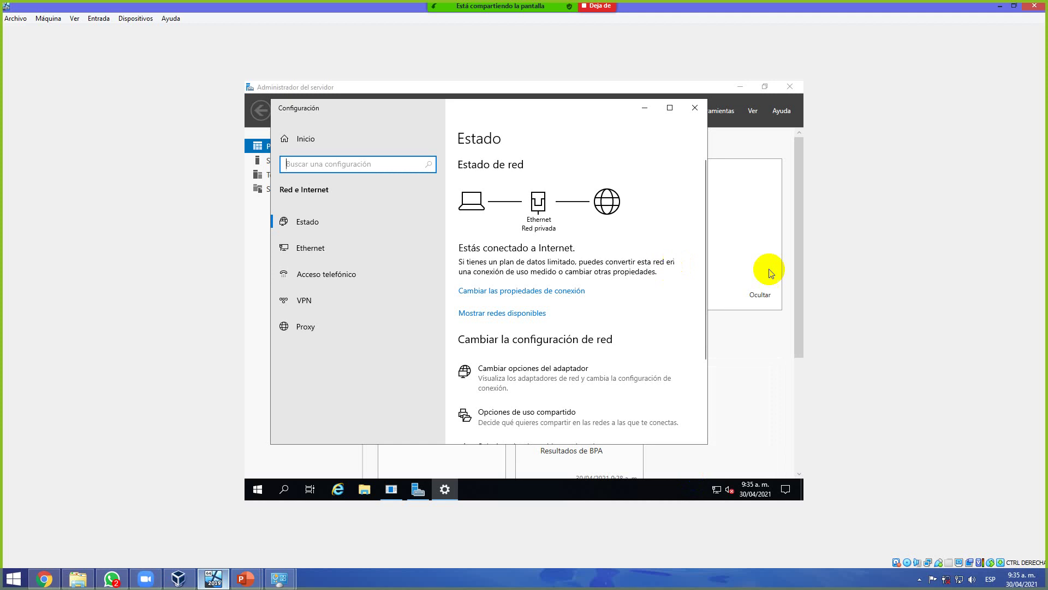
- Try to open the connection properties from the virtual machine's network status page
click(571, 292)
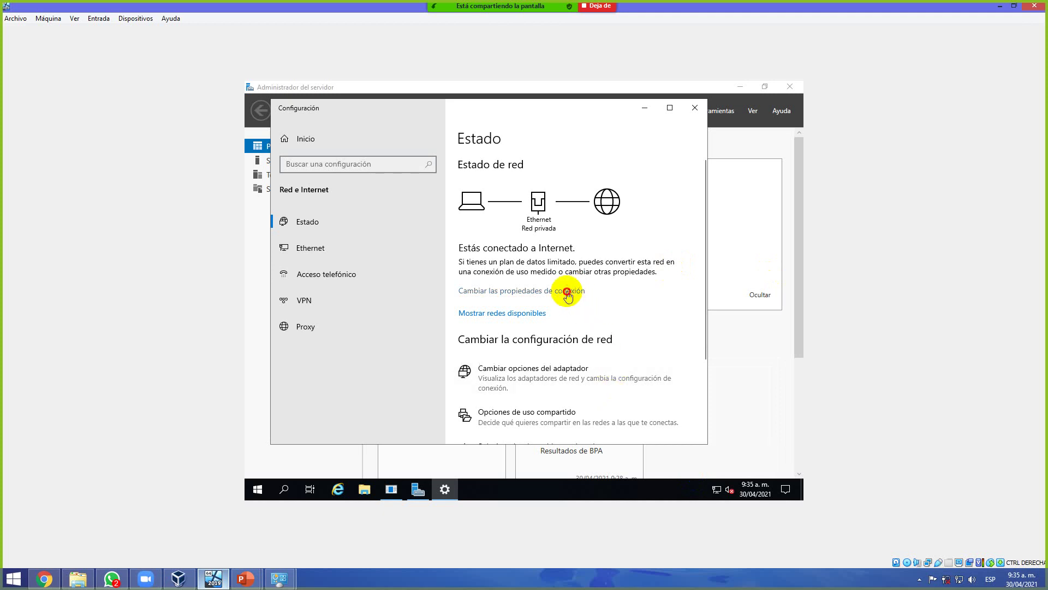
click(567, 293)
scroll(568, 293, down, 2)
scroll(627, 276, up, 1)
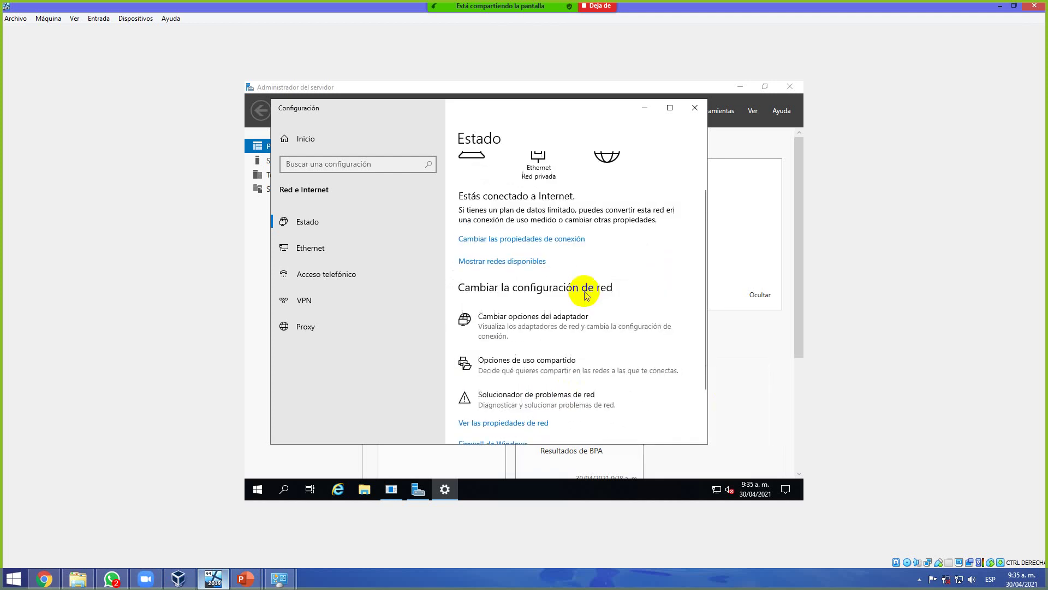
- Cancel the server's unexpected-shutdown event tracker and minimize Administrador del servidor, leaving the network settings window open
click(400, 490)
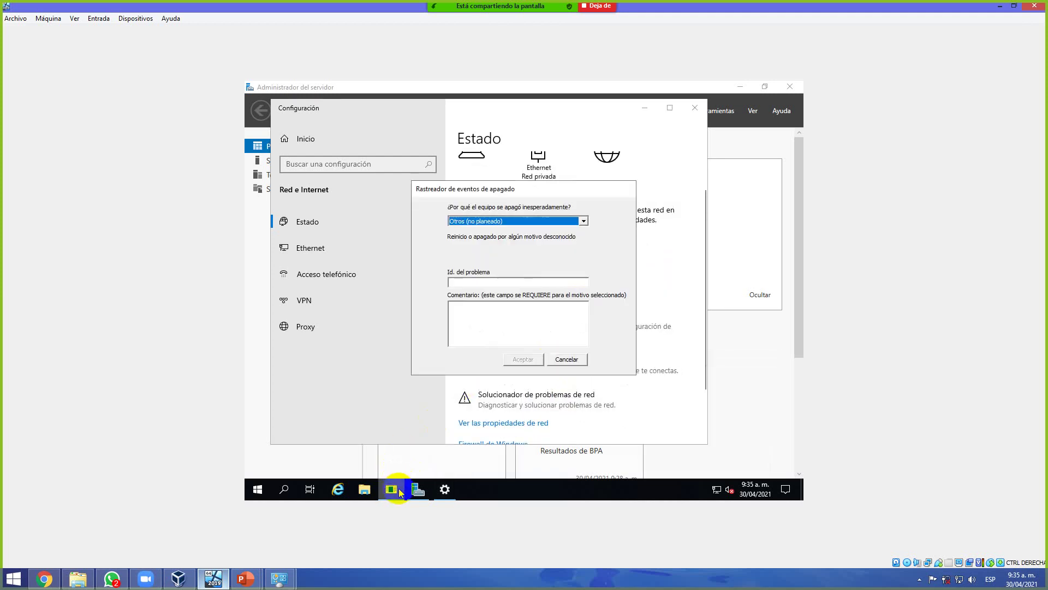
click(571, 361)
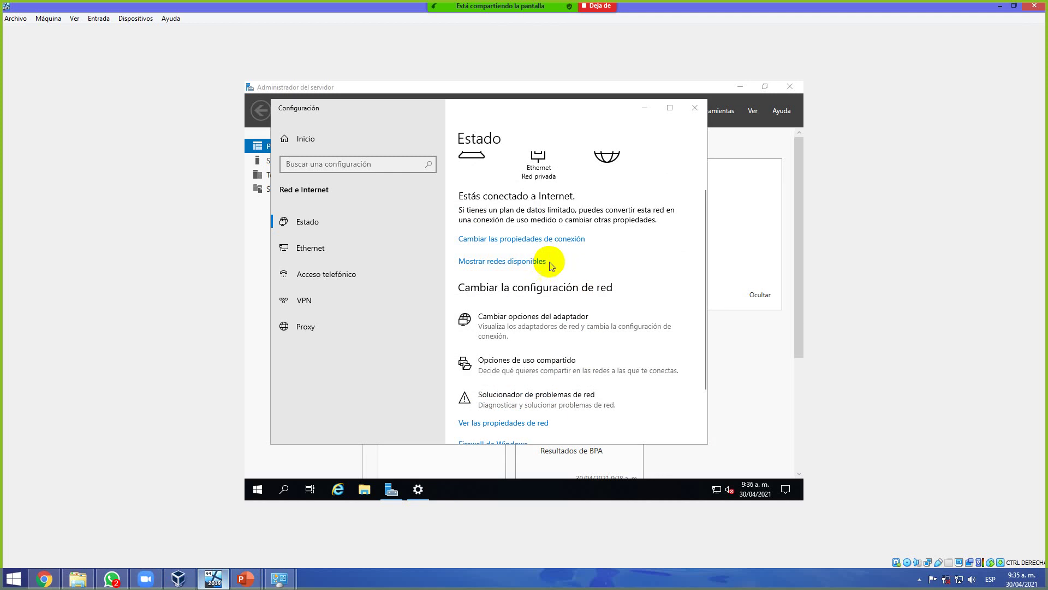
scroll(546, 234, up, 1)
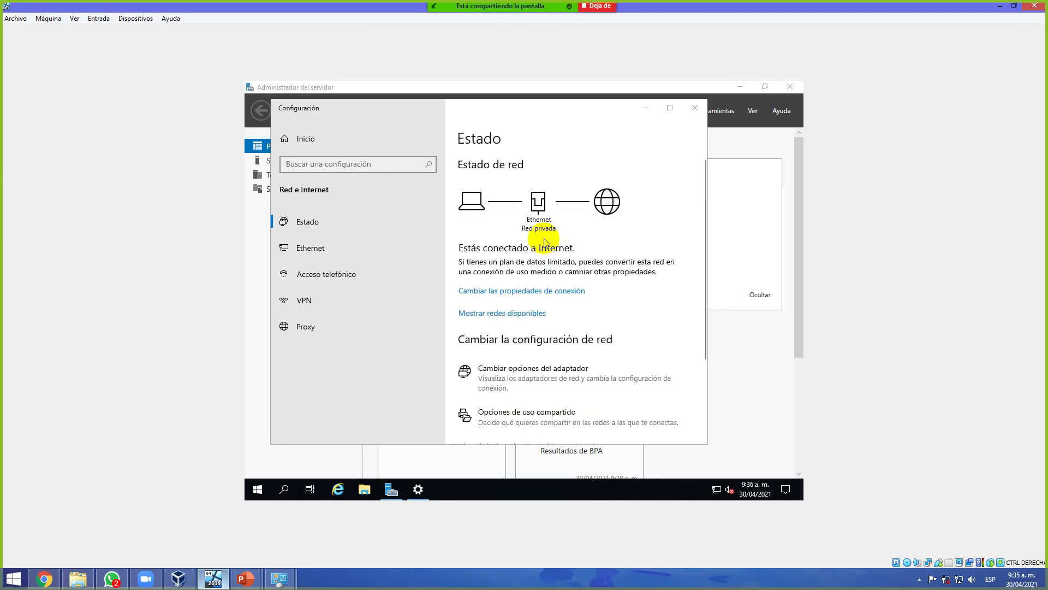
click(553, 295)
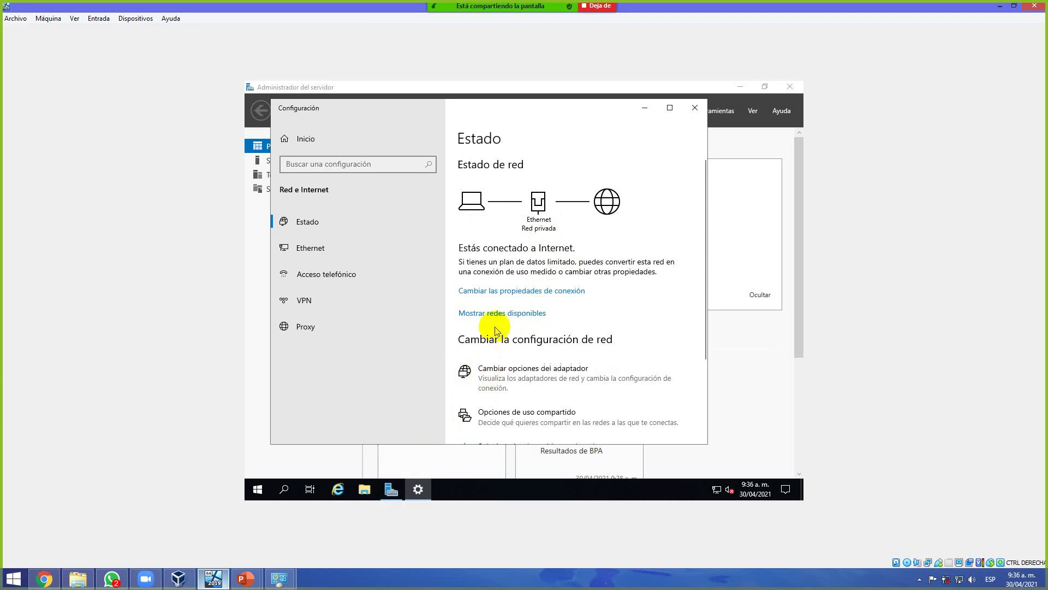
click(645, 111)
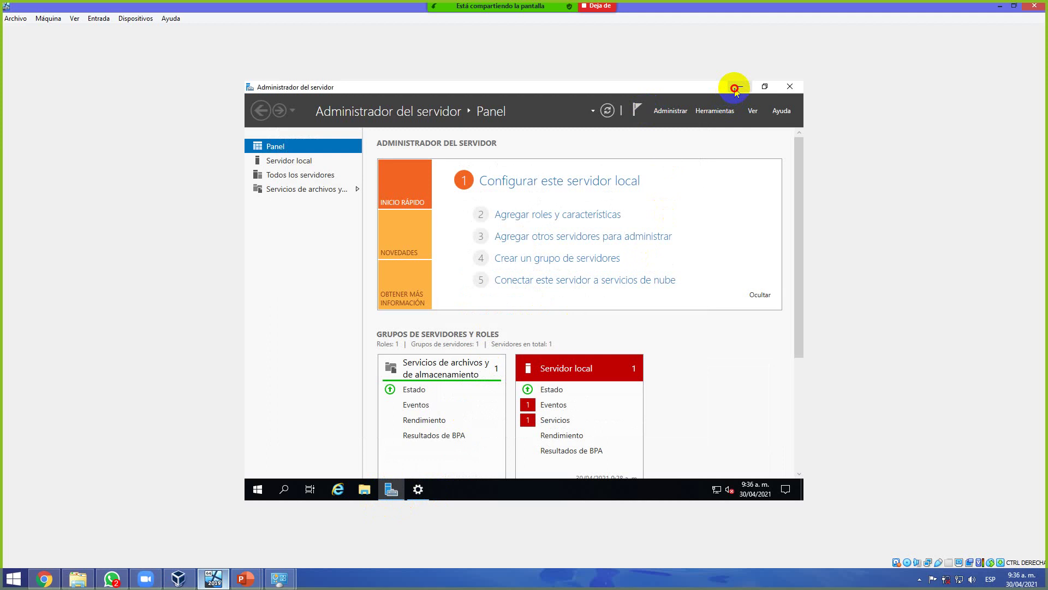
click(738, 87)
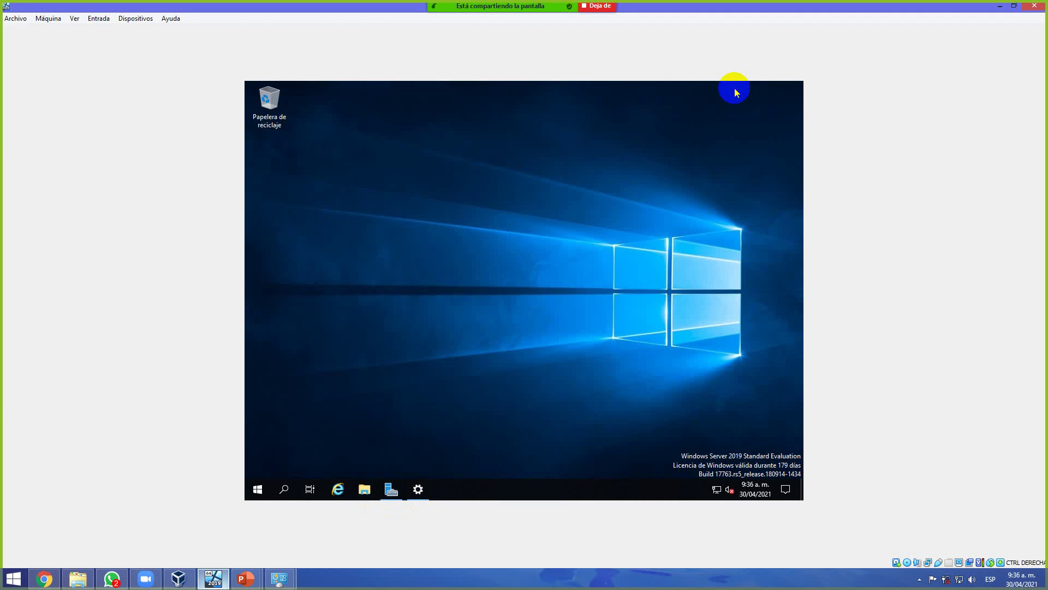
click(425, 490)
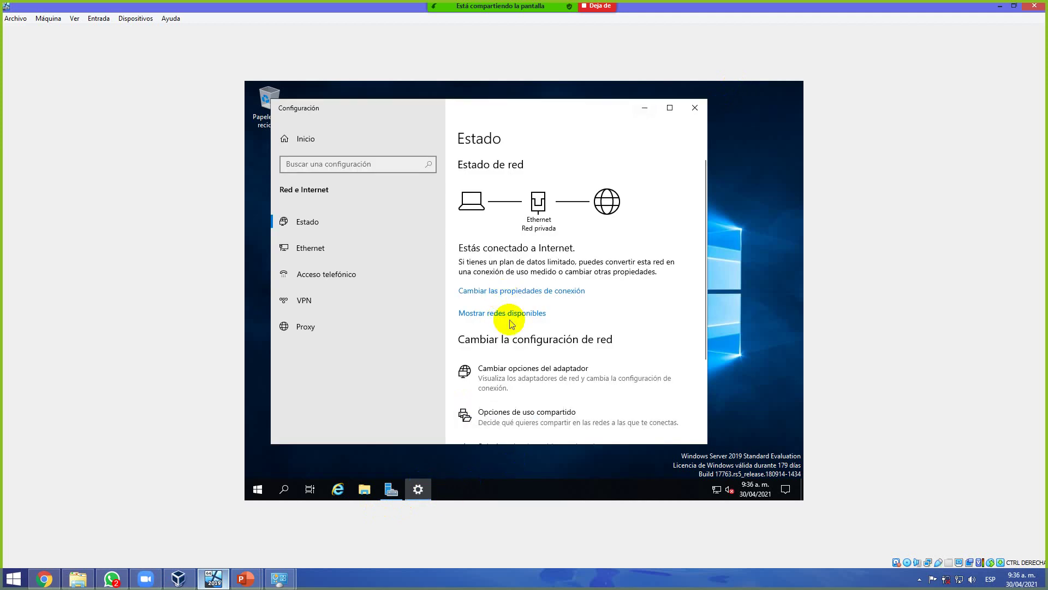
- Go to the virtual machine's Ethernet settings and open its adapter options to list the network connections
click(324, 228)
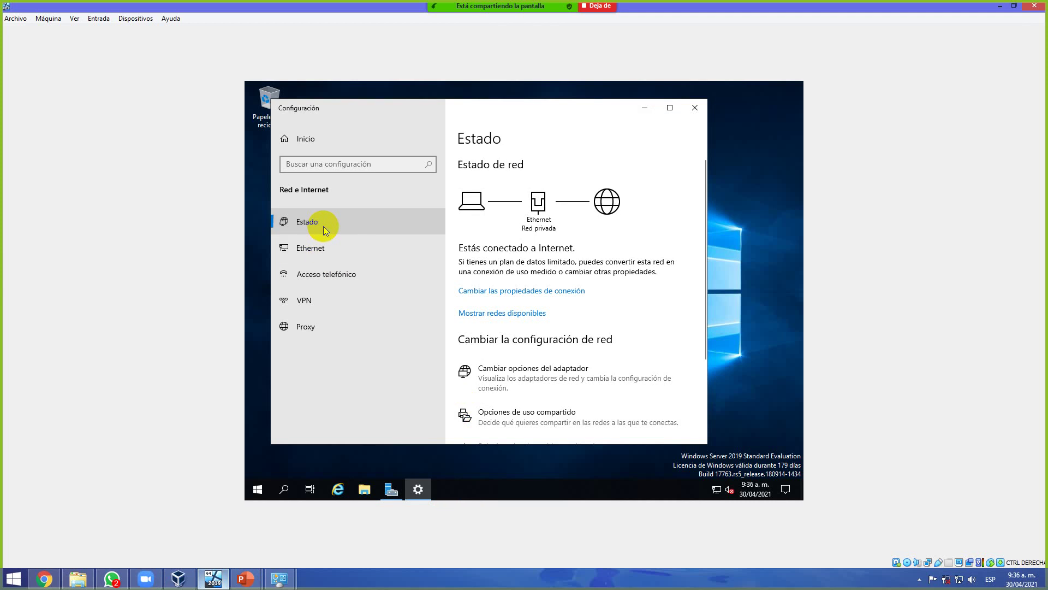
click(488, 295)
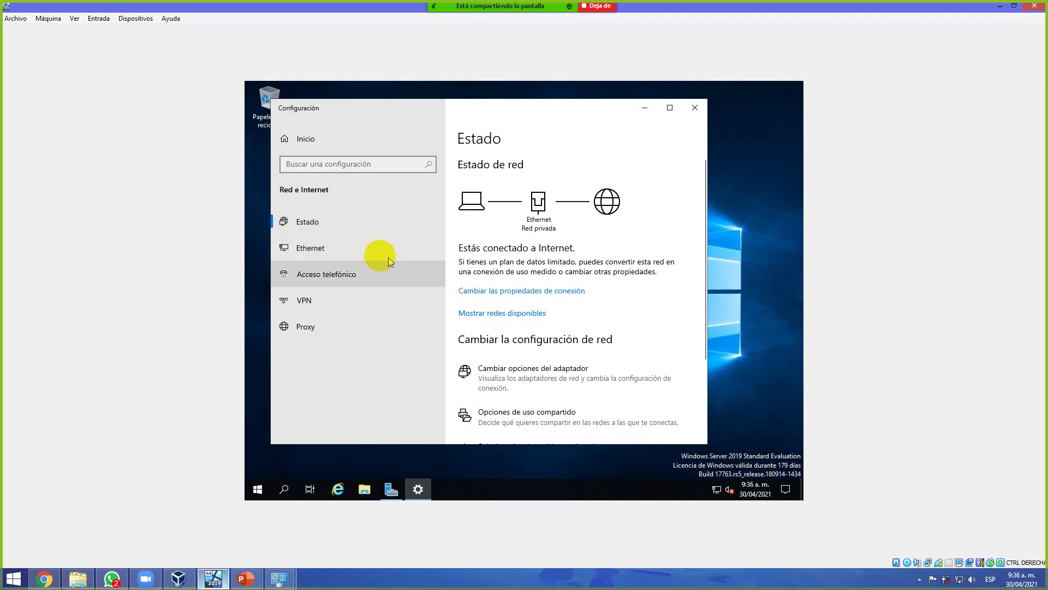
click(344, 249)
click(471, 260)
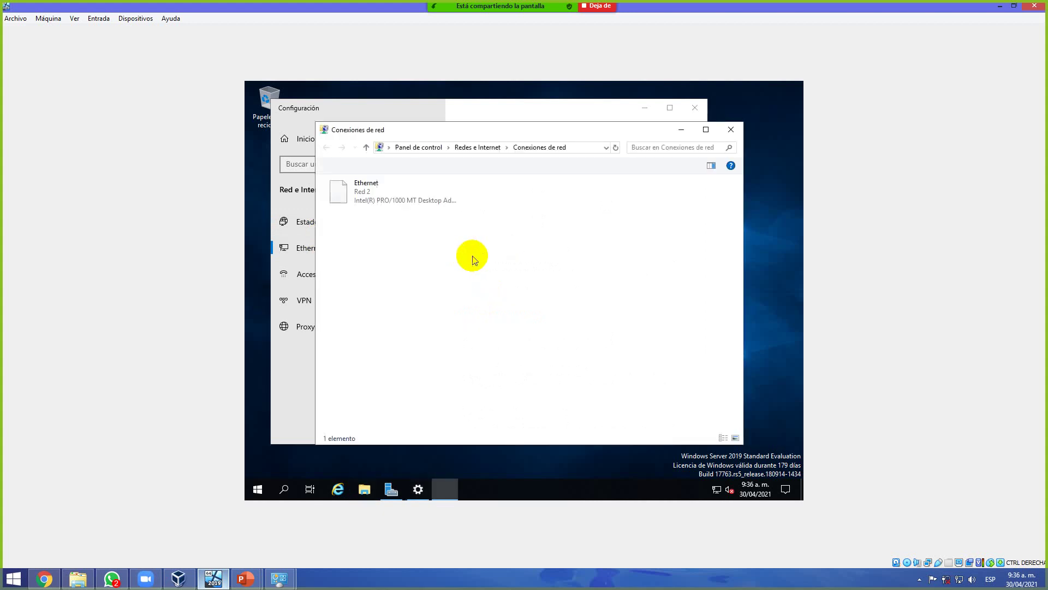
- View the connection details of the virtual machine's Ethernet adapter and highlight its IPv4 address
click(367, 192)
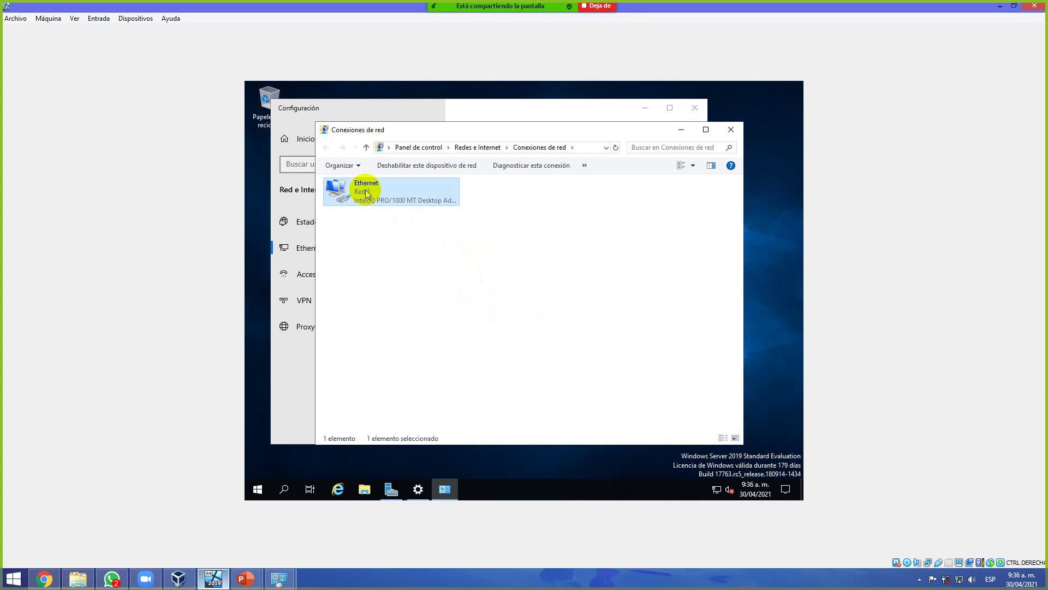
right_click(366, 190)
click(401, 209)
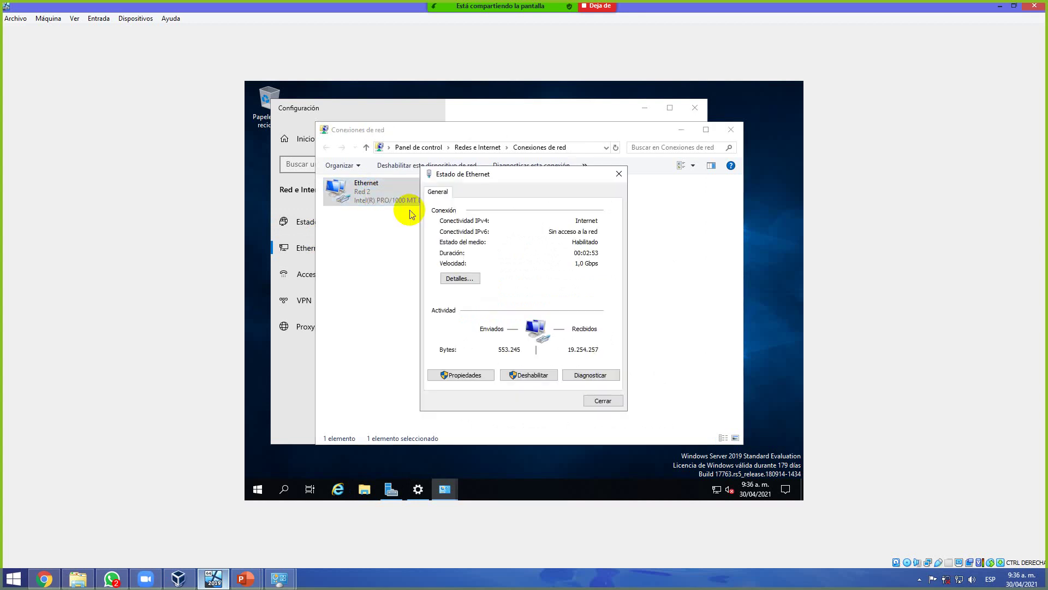
click(452, 276)
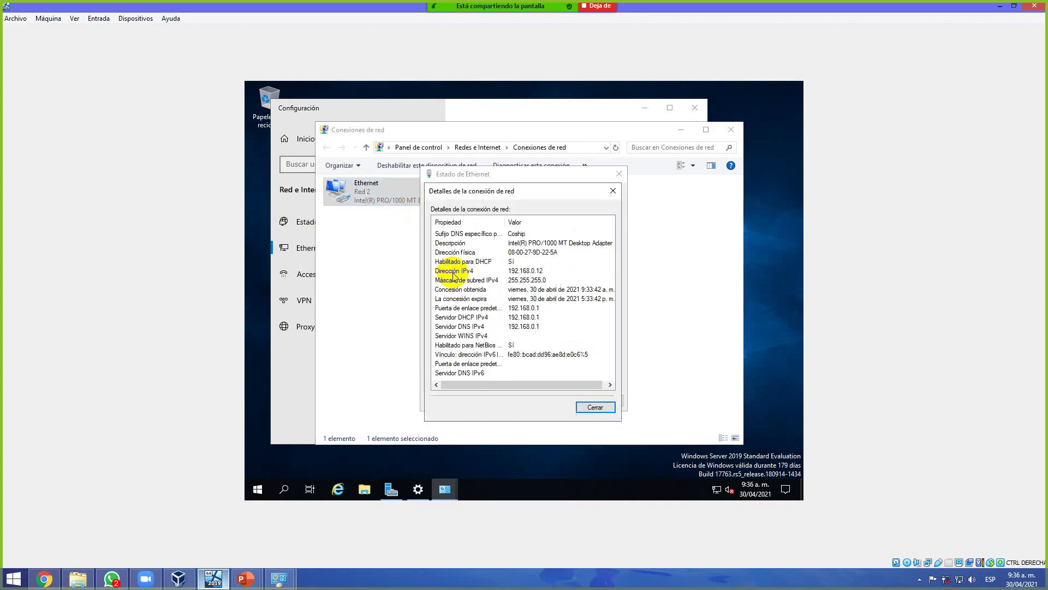
click(513, 273)
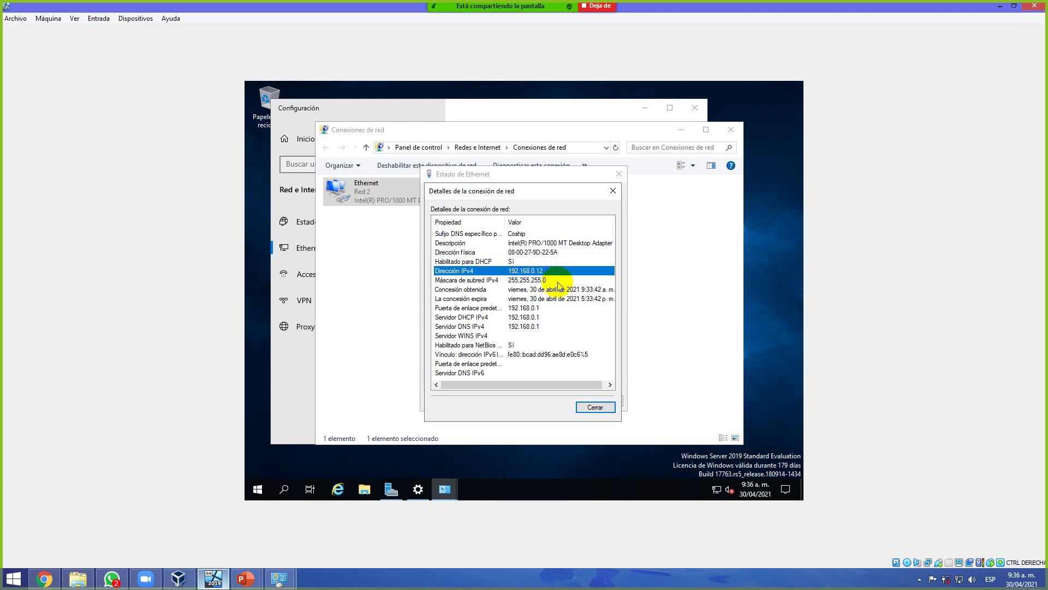
- Bring up the host's Conexiones de red window beside the virtual machine's connection details
mouse_move(279, 578)
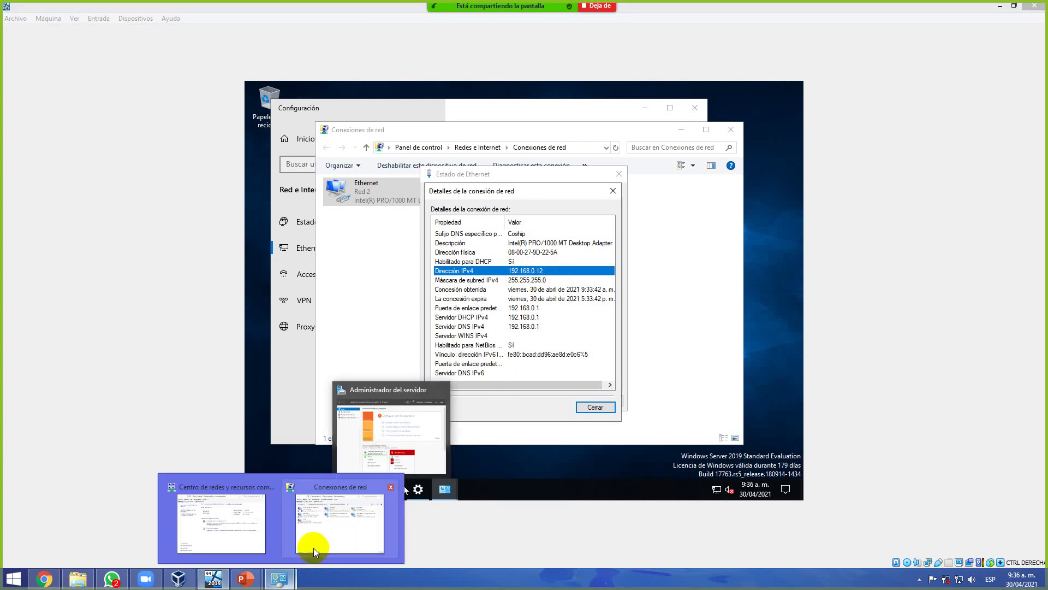
click(321, 529)
right_click(734, 232)
click(767, 332)
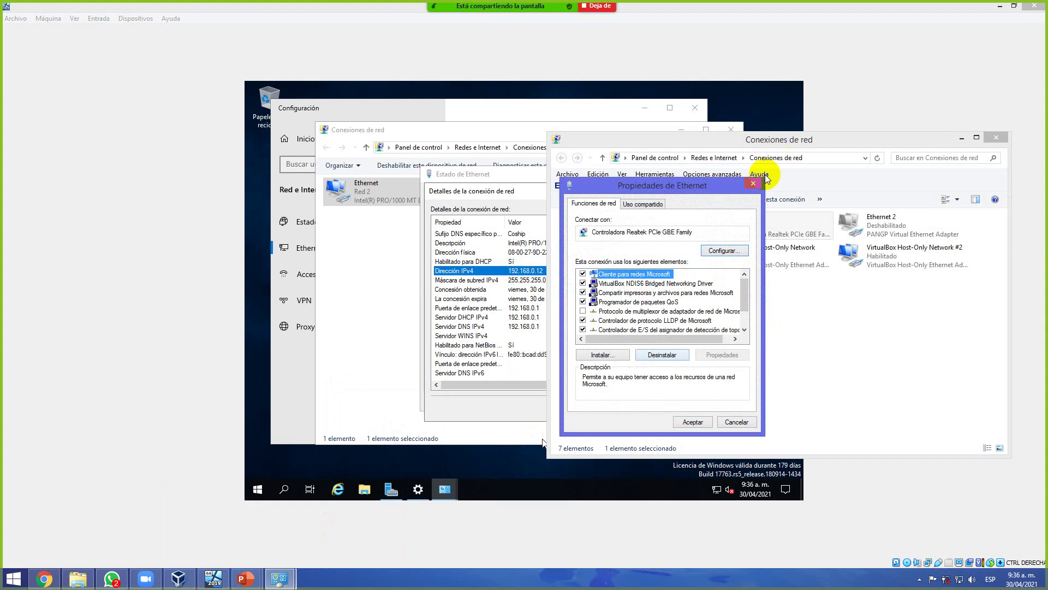
click(764, 213)
click(753, 183)
- View the host Ethernet adapter's connection details beside the virtual machine's and highlight the host's IPv4 address
right_click(764, 222)
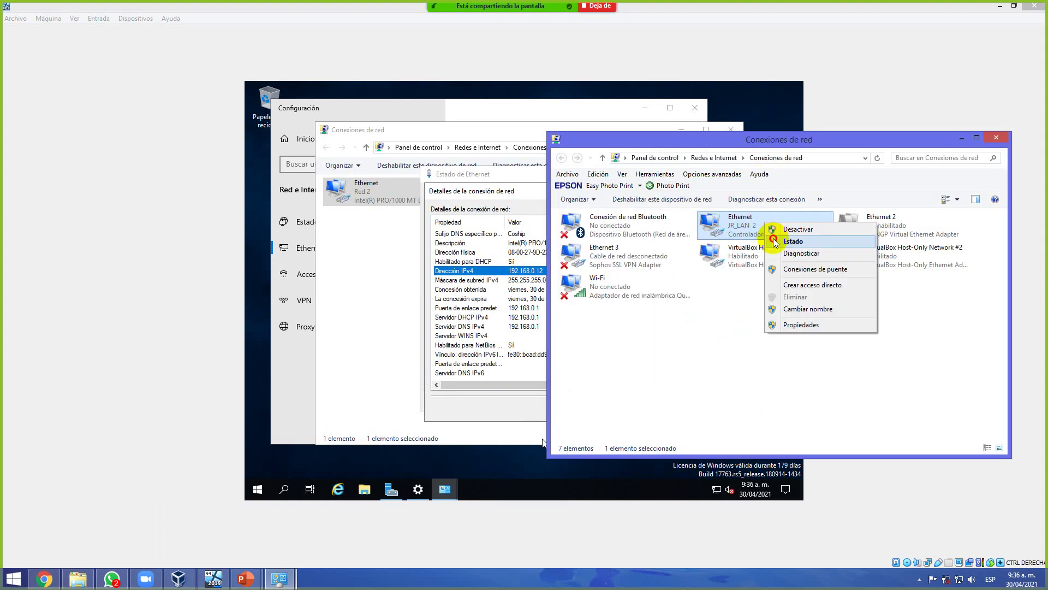
click(773, 238)
drag(576, 181, 752, 196)
click(649, 298)
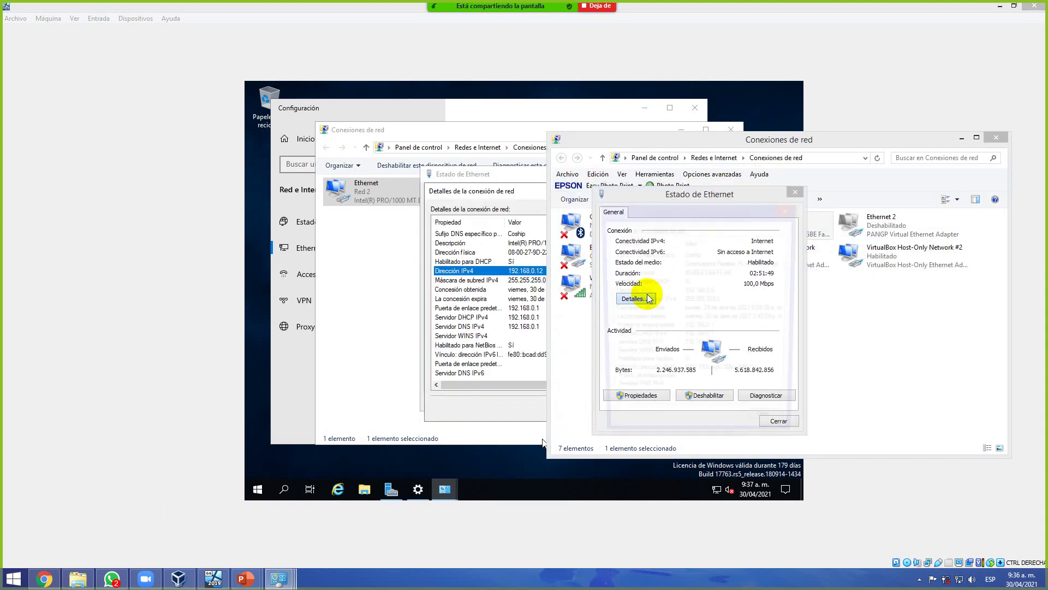
click(684, 292)
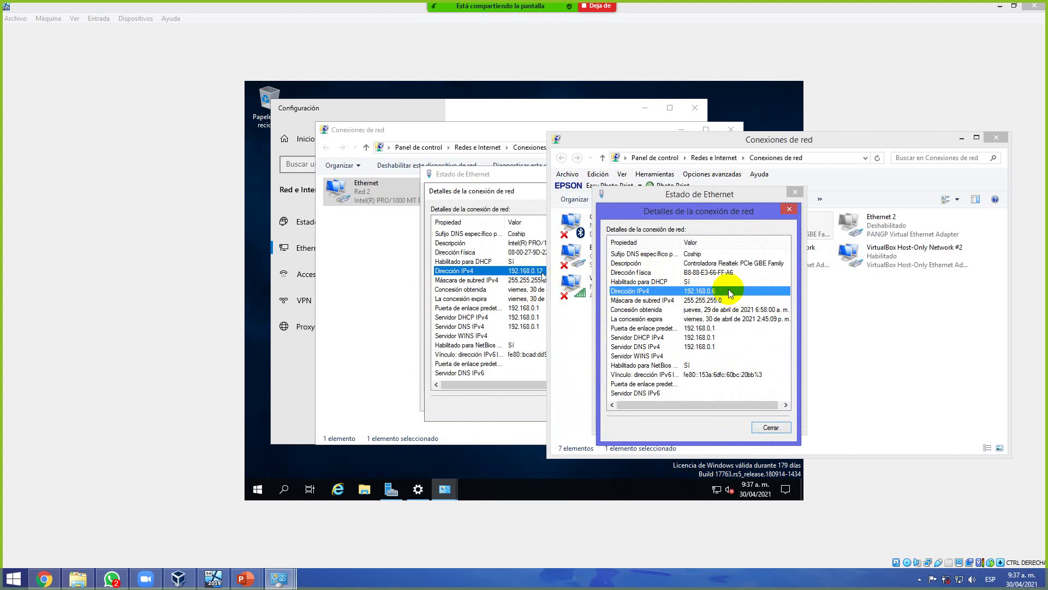
- Close the host's Ethernet details and status dialogs, its Conexiones de red window and the Centro de redes y recursos compartidos
click(770, 427)
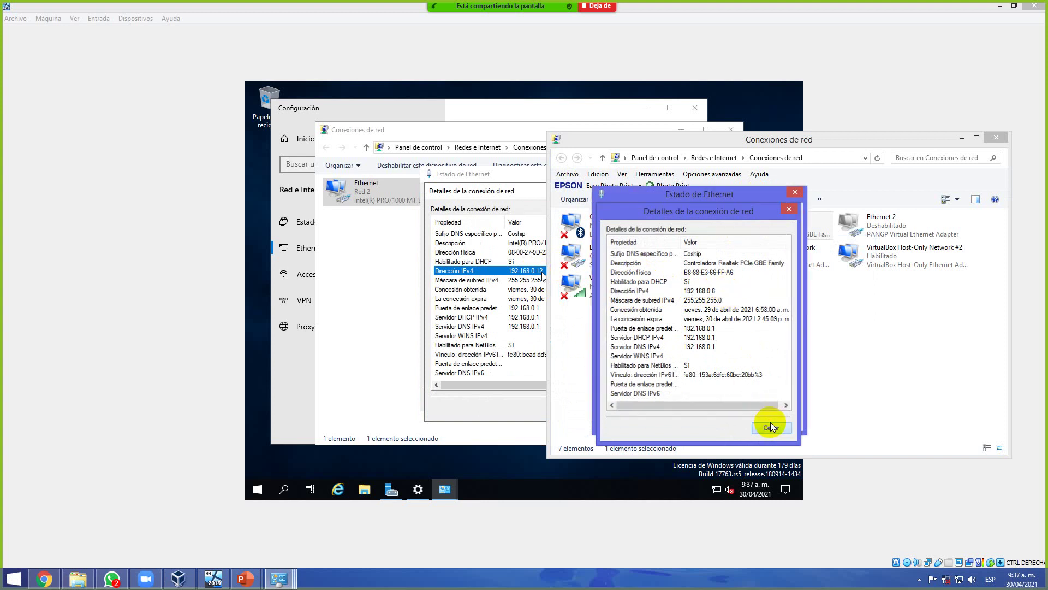
click(783, 421)
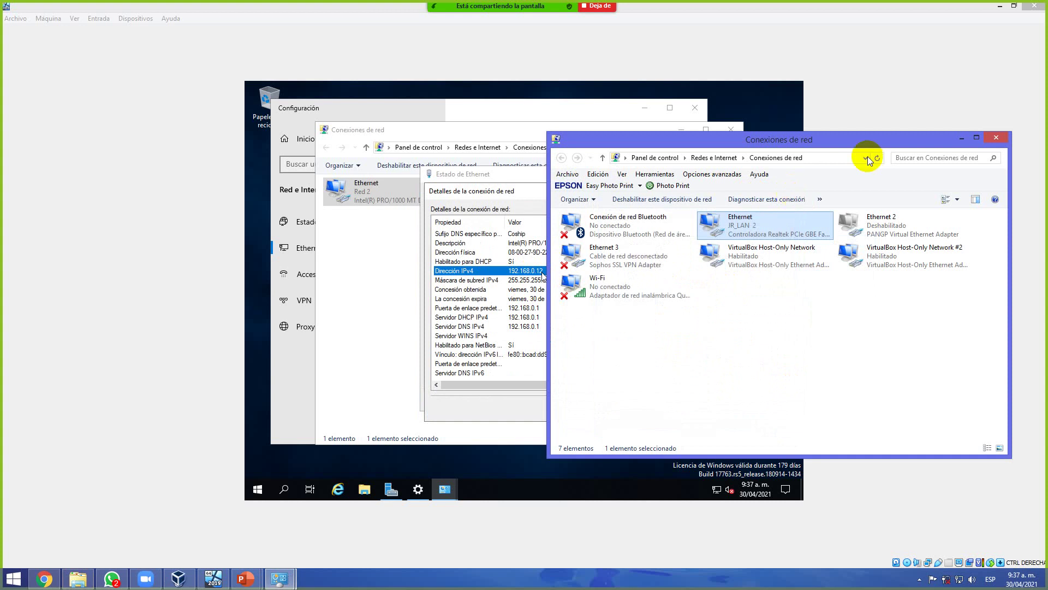
click(989, 136)
click(288, 581)
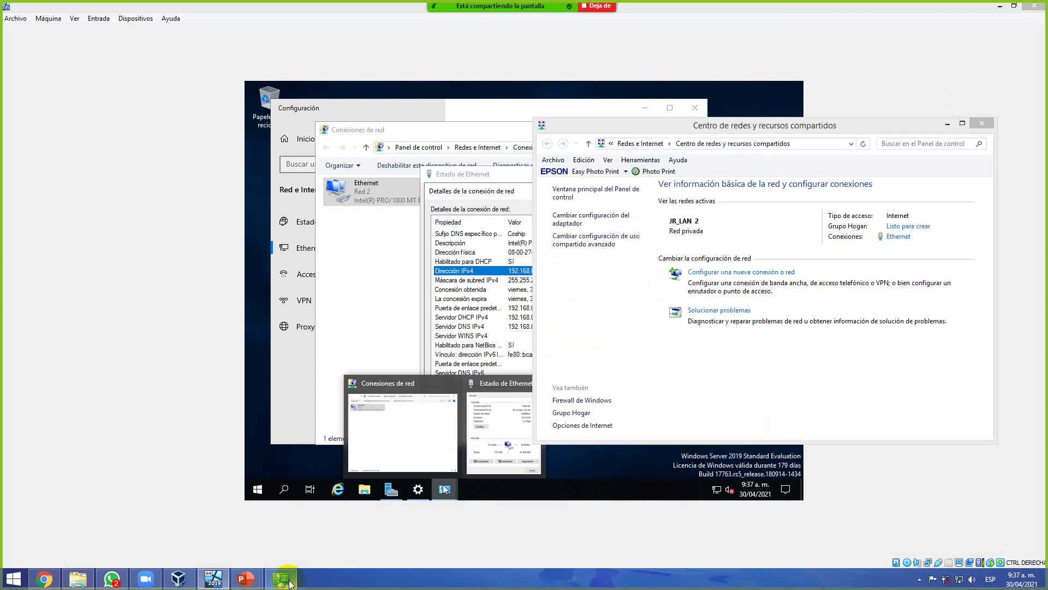
click(981, 125)
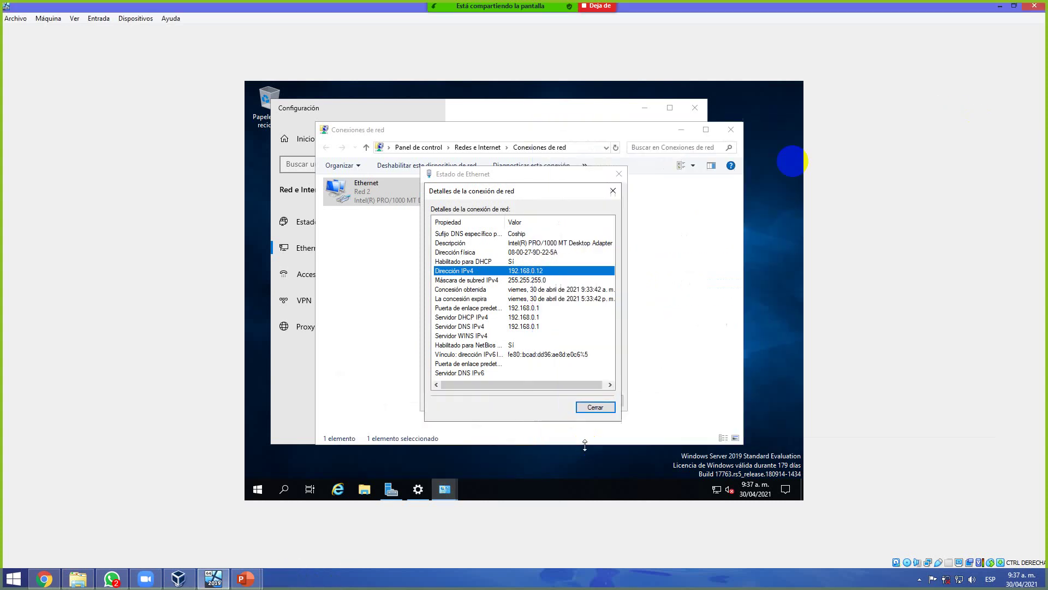
- Close the virtual machine's Conexiones de red window, its Ethernet details and status dialogs, and the Configuración window
click(731, 131)
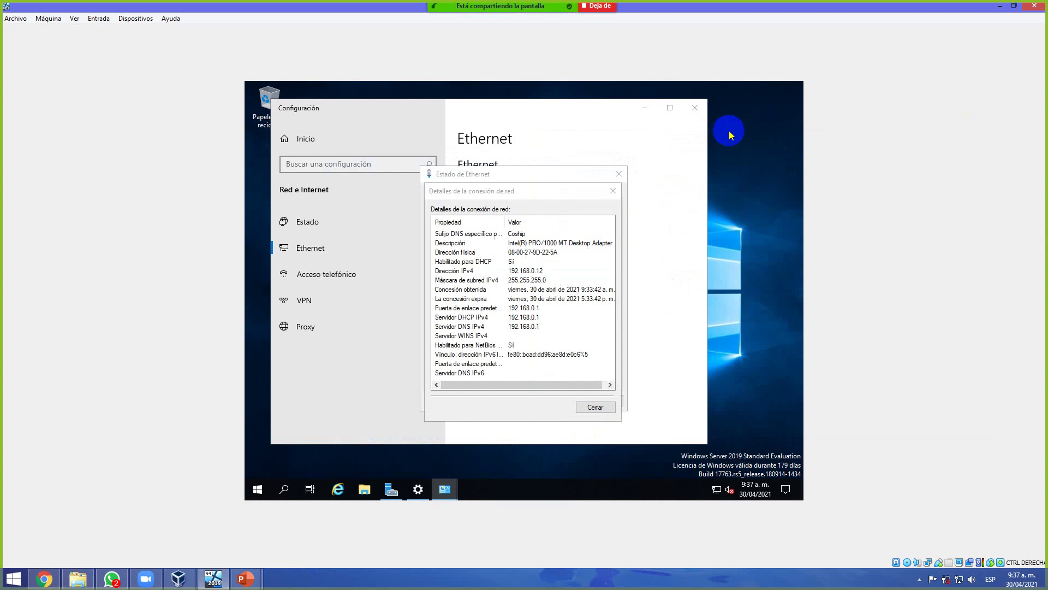
click(613, 190)
click(618, 174)
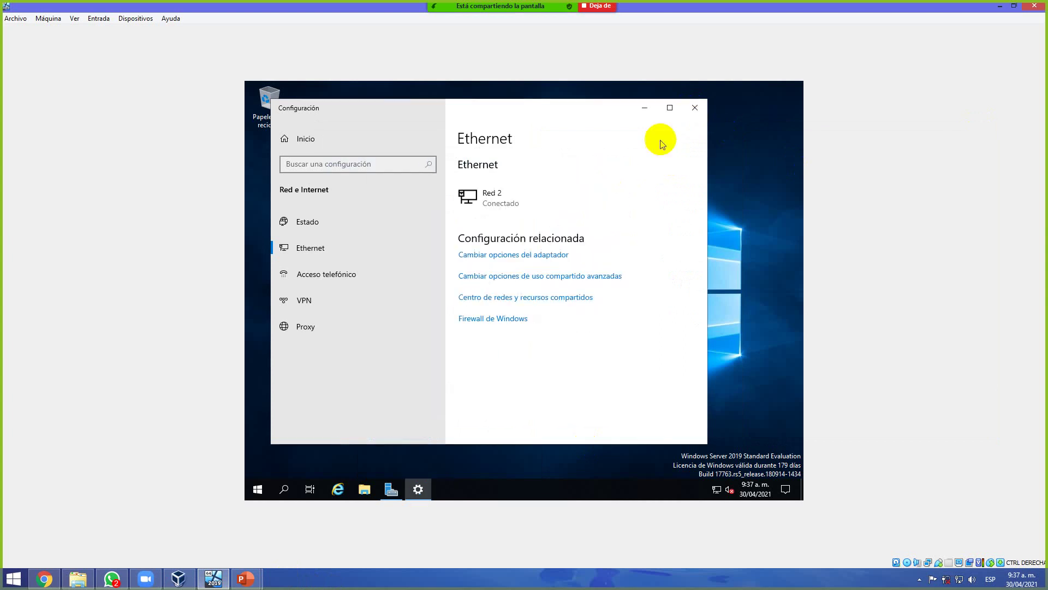
click(694, 109)
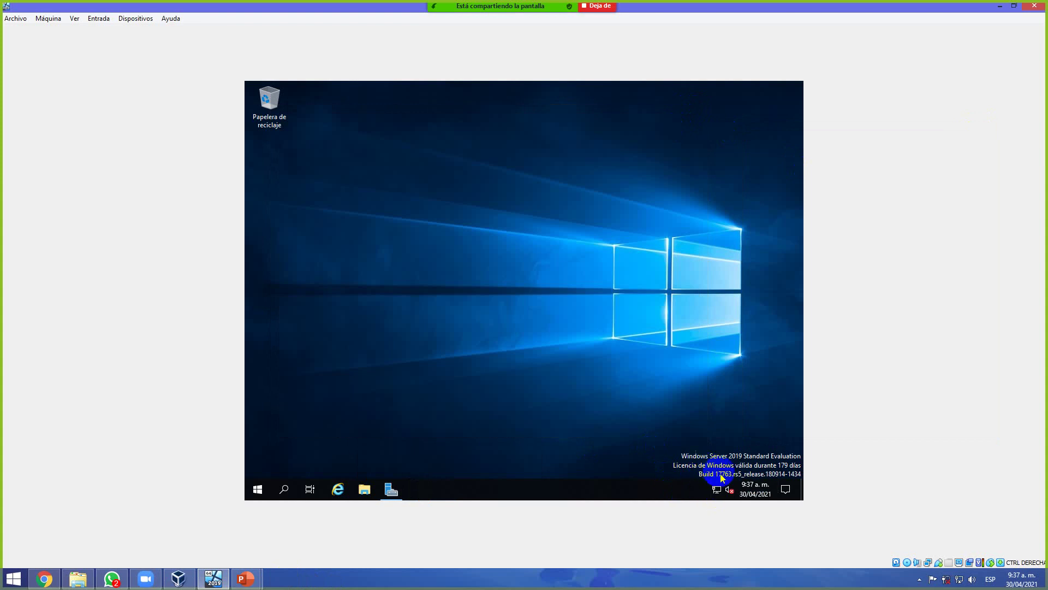
- Reopen the virtual machine's network settings, view its Ethernet adapter's connection details and highlight the IPv4 address
right_click(716, 490)
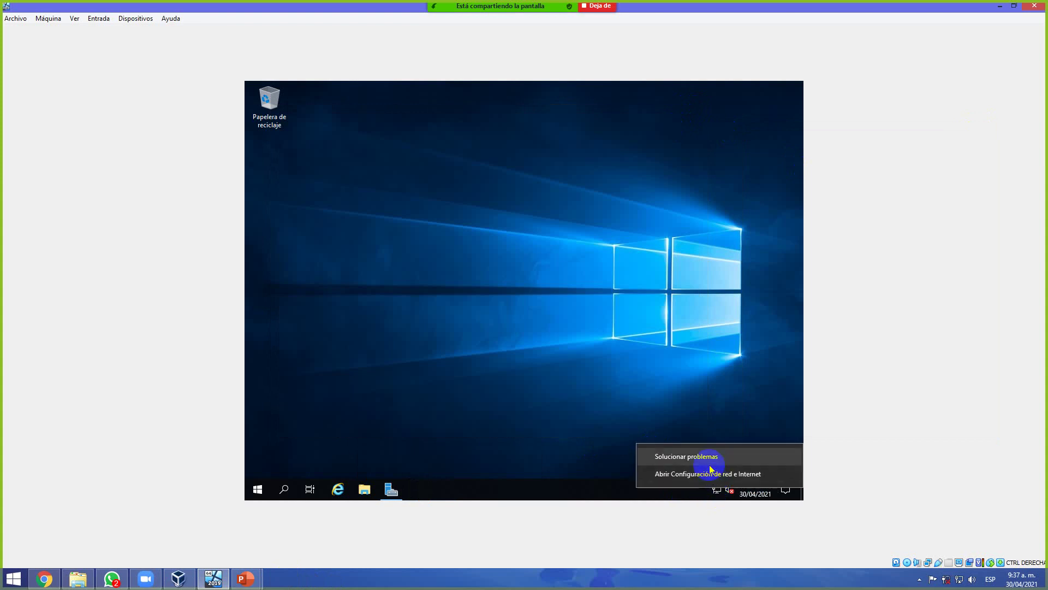
click(713, 474)
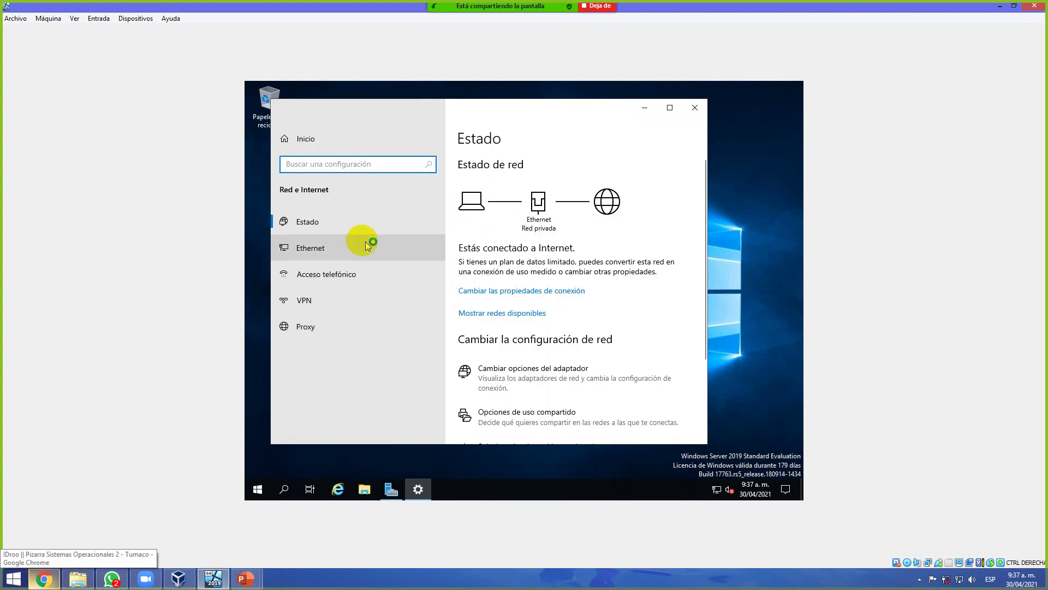
click(444, 255)
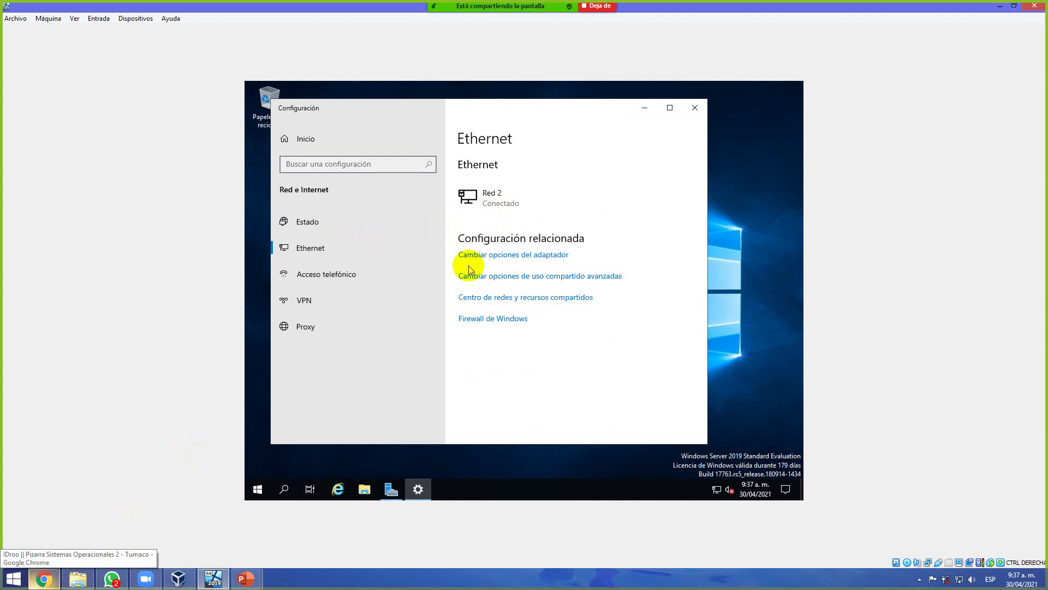
click(507, 256)
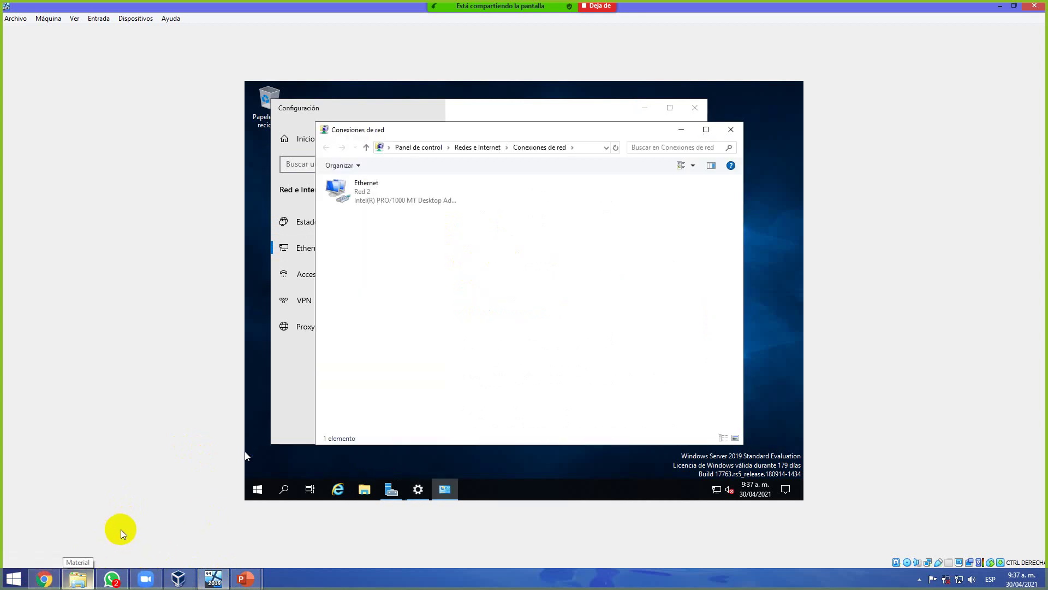
right_click(417, 204)
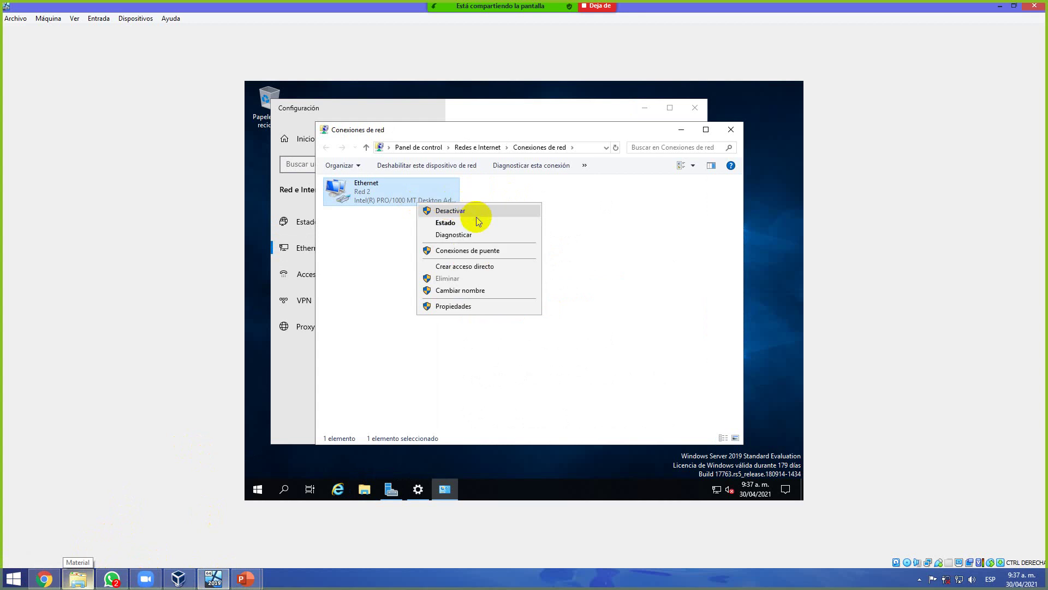
click(478, 222)
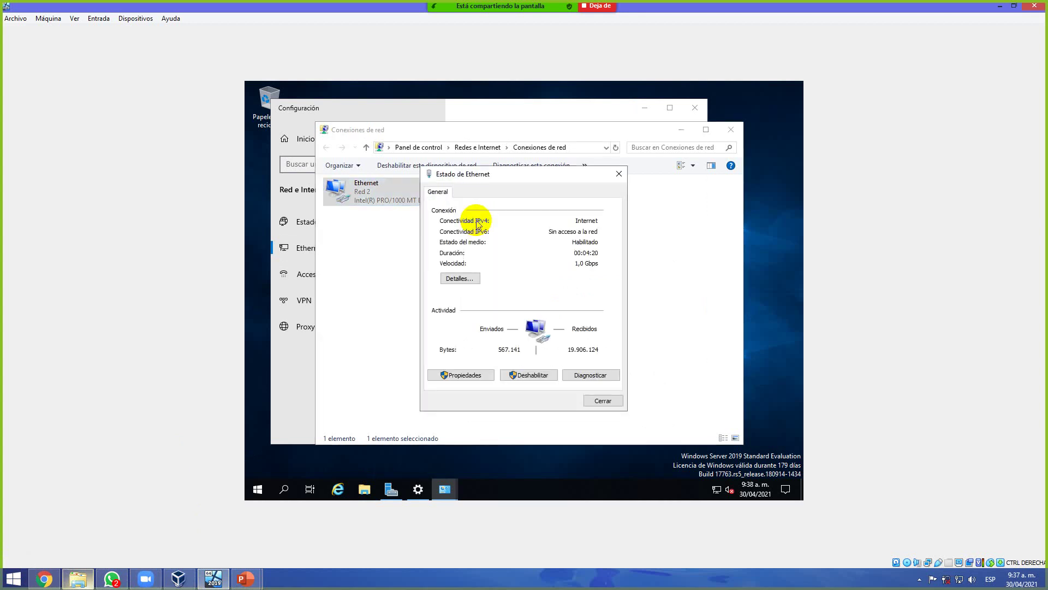
click(465, 278)
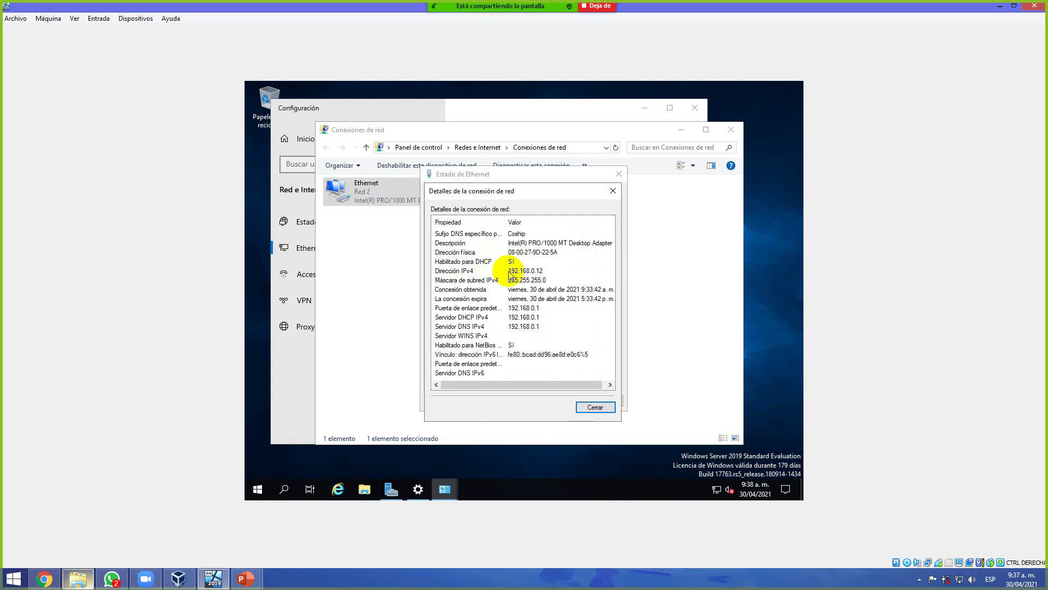
click(507, 271)
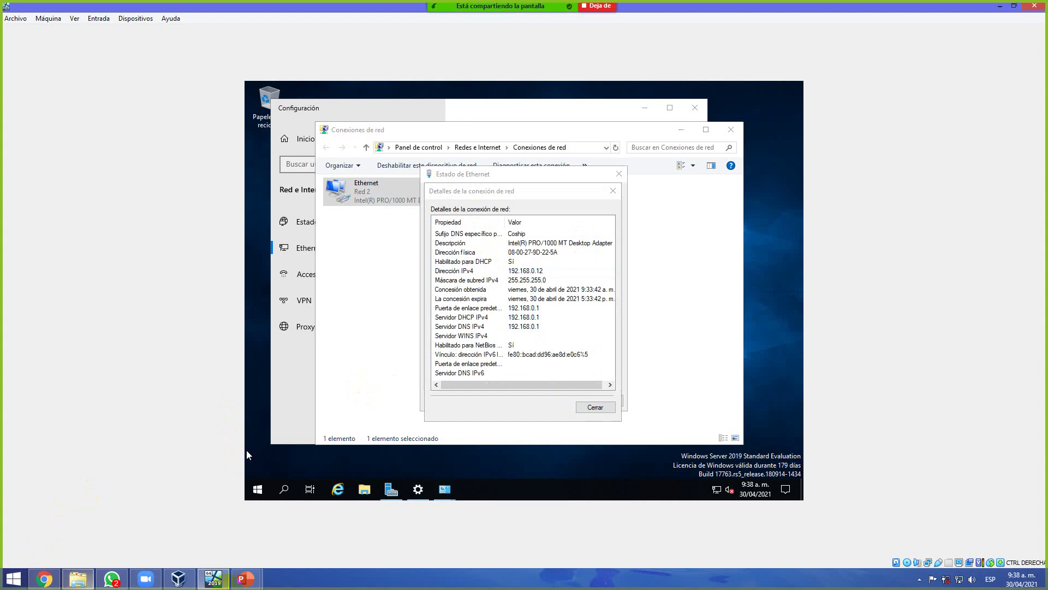
- Search the host for "cmd" and open Símbolo del sistema
key(super)
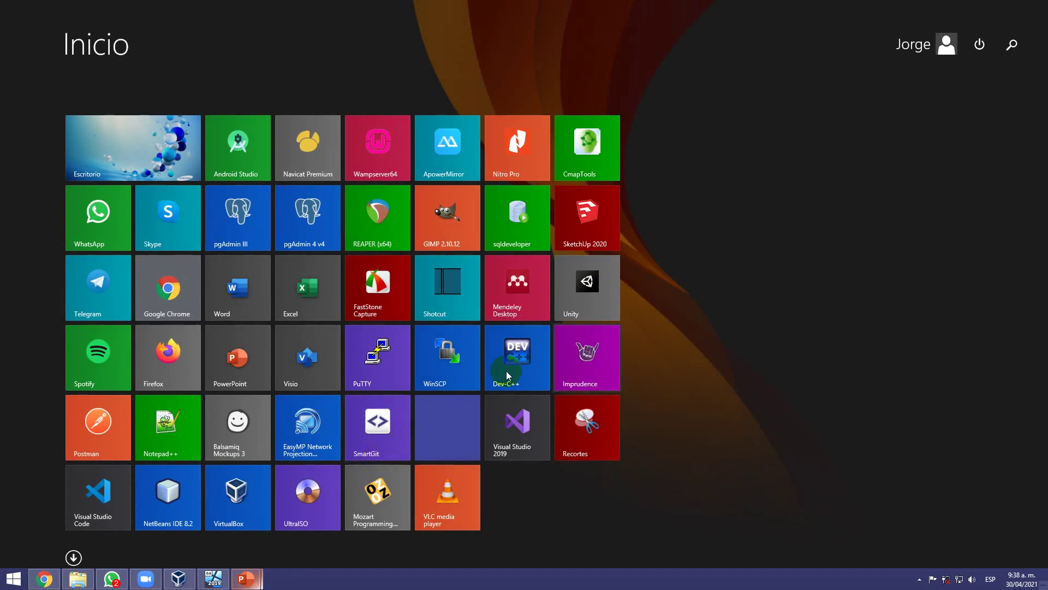
click(875, 255)
text(cm)
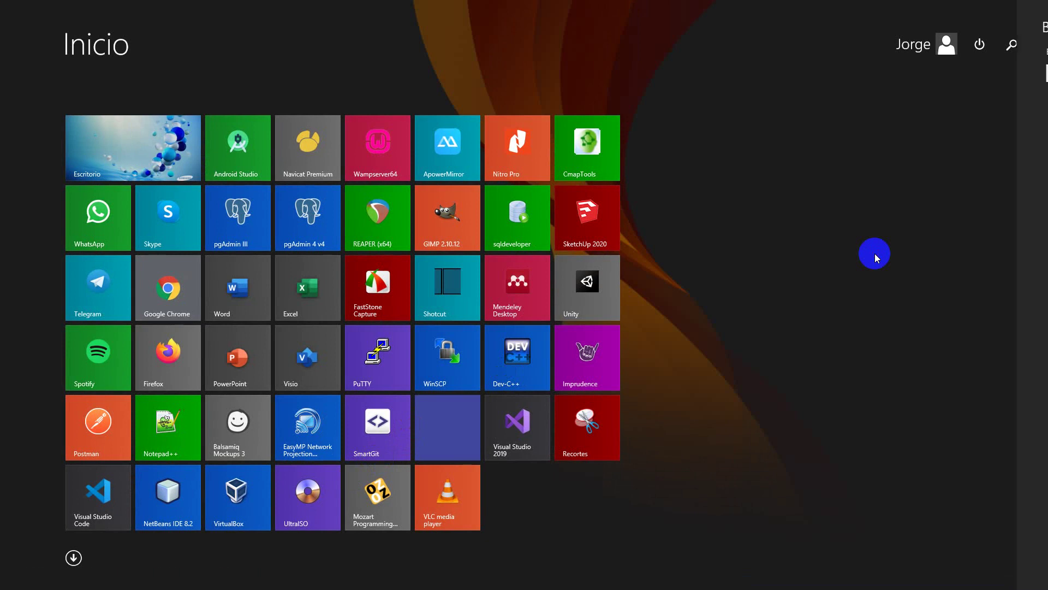
text(d)
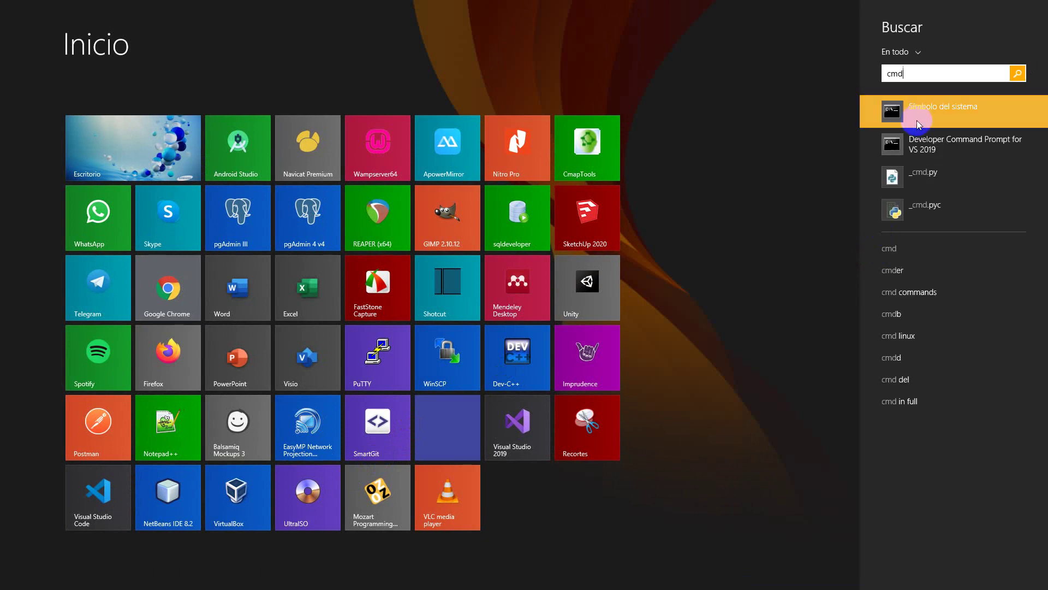
click(918, 121)
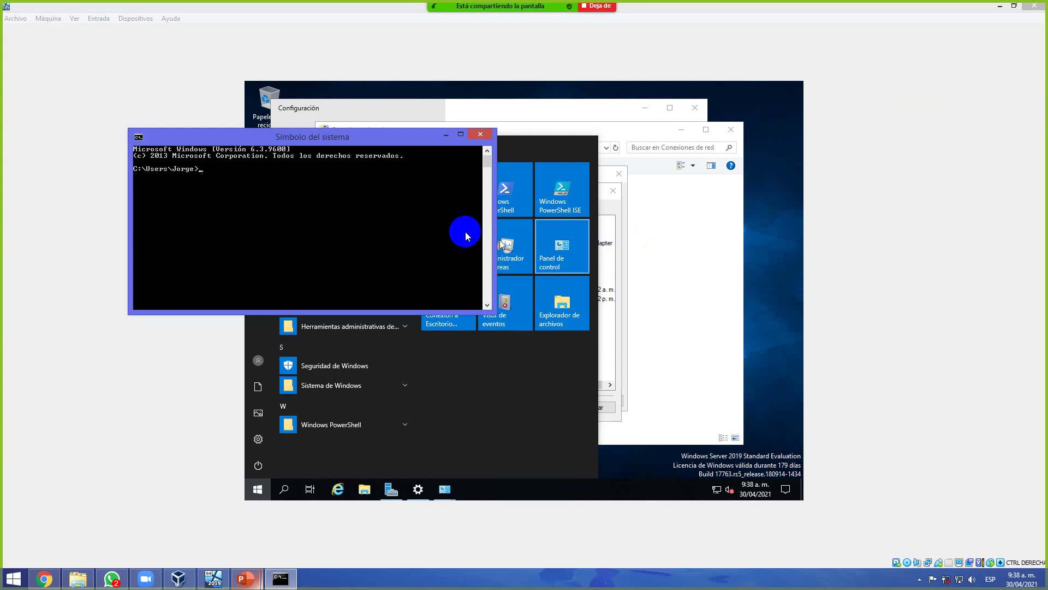
- Bring back the virtual machine's Ethernet details and place the host's command prompt over them so the IPv4 address stays readable
drag(375, 138, 716, 273)
click(620, 127)
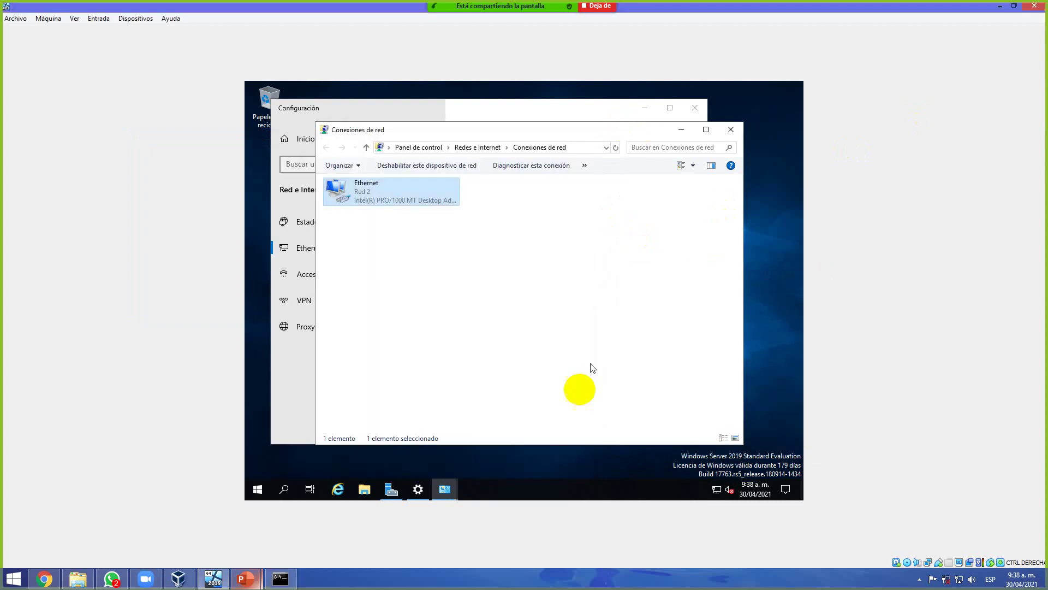
click(280, 578)
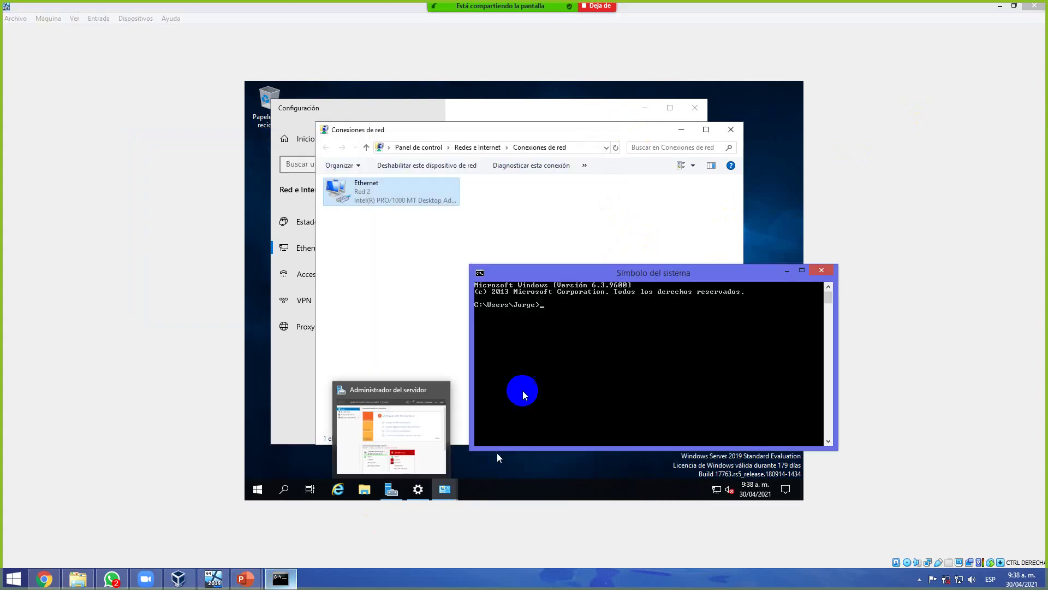
click(445, 487)
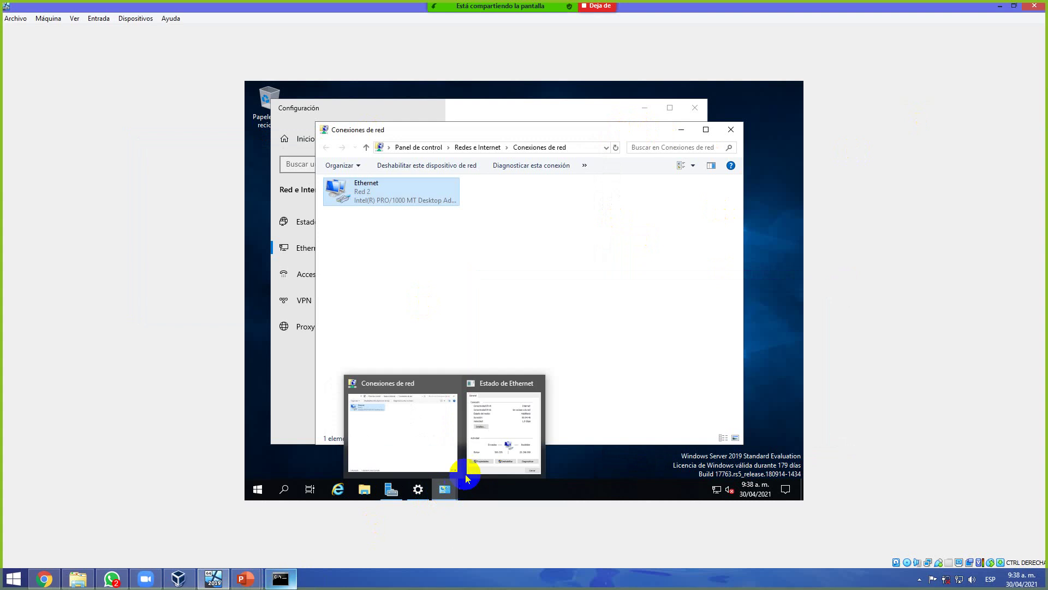
click(487, 456)
click(293, 582)
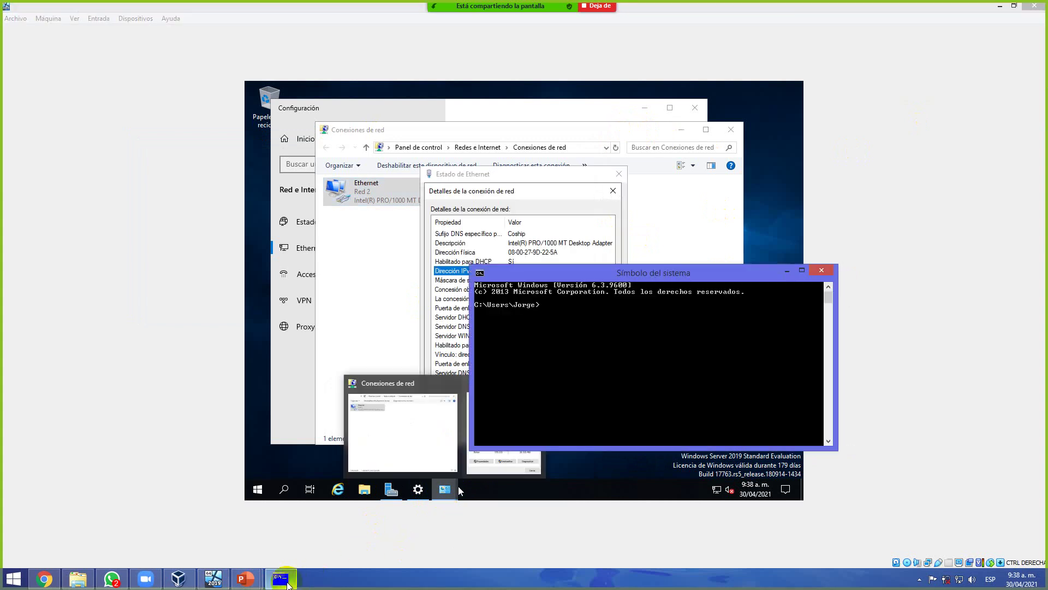
drag(614, 276, 588, 287)
click(594, 342)
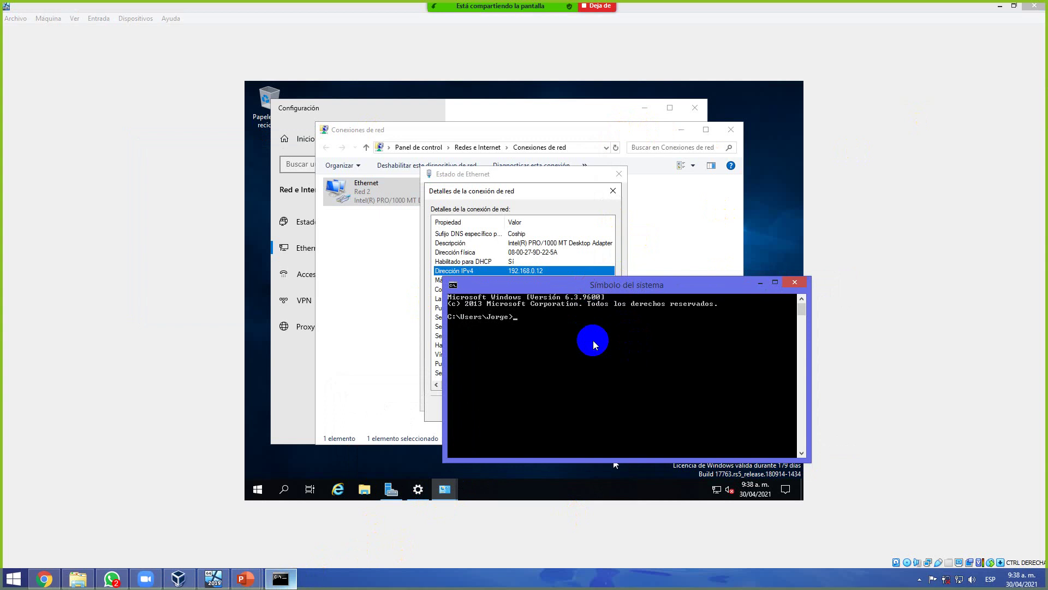
- Ping the virtual machine at 192.168.0.12 from the host's command prompt
text(ping 192)
text(.168.0.12)
key(Return)
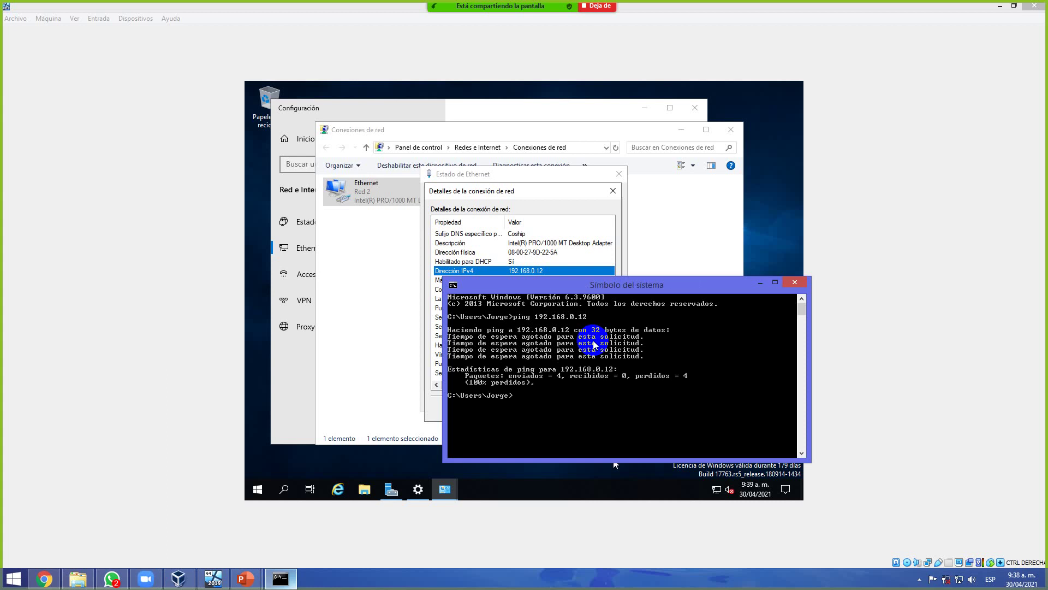
- Switch to Chrome and replace the Google search about NAT with "puerto de ping"
click(287, 470)
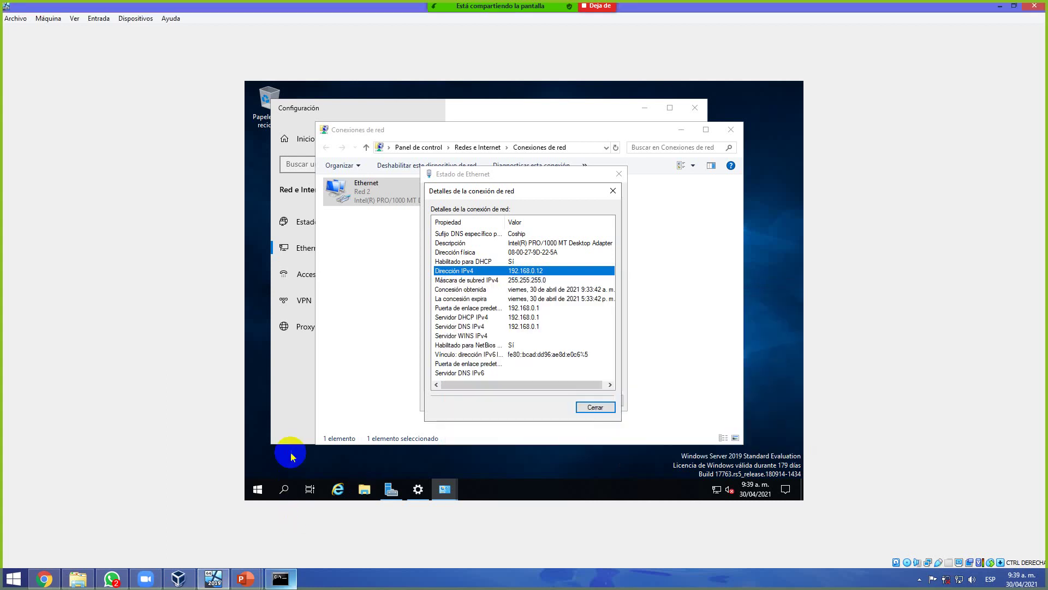
click(44, 578)
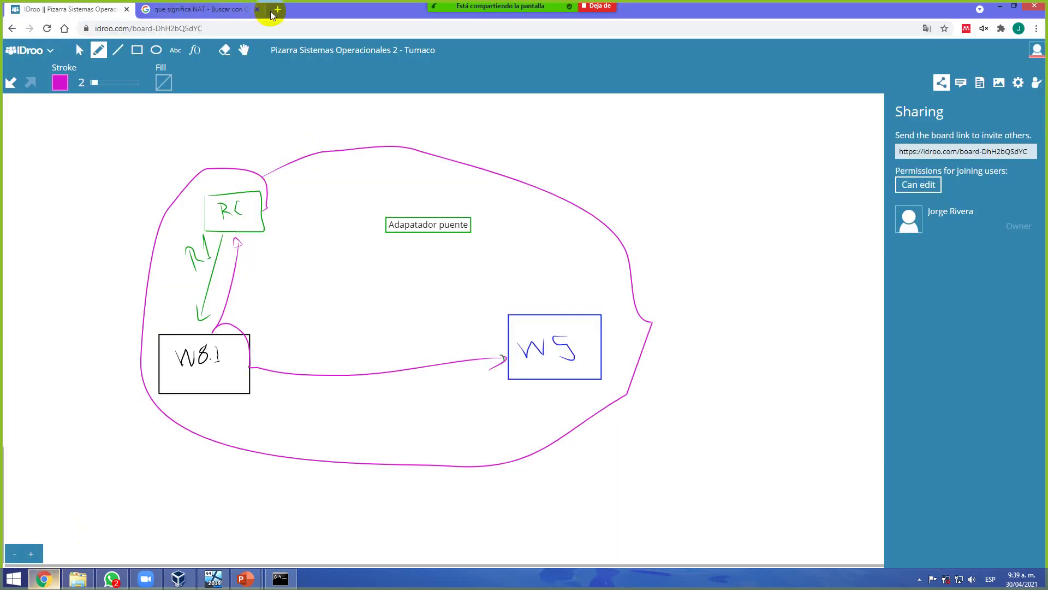
click(224, 10)
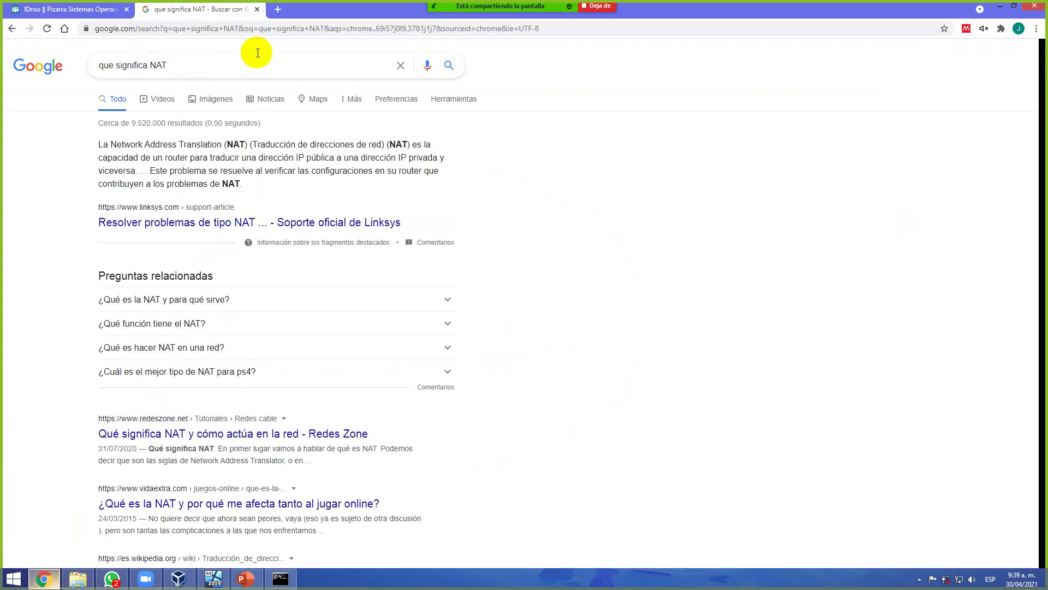
drag(257, 61, 12, 56)
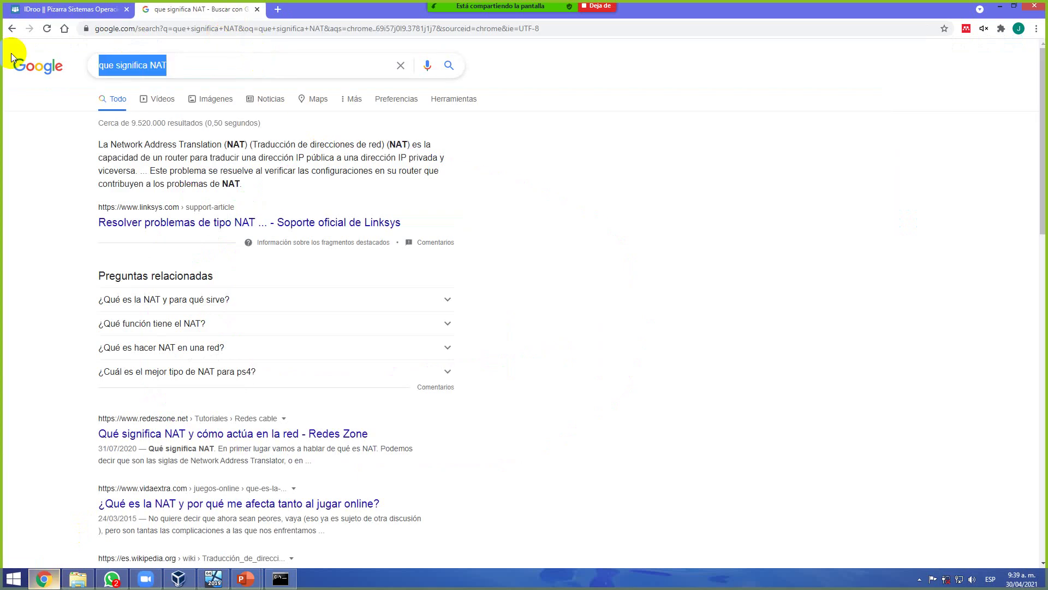
text(puerto de ping)
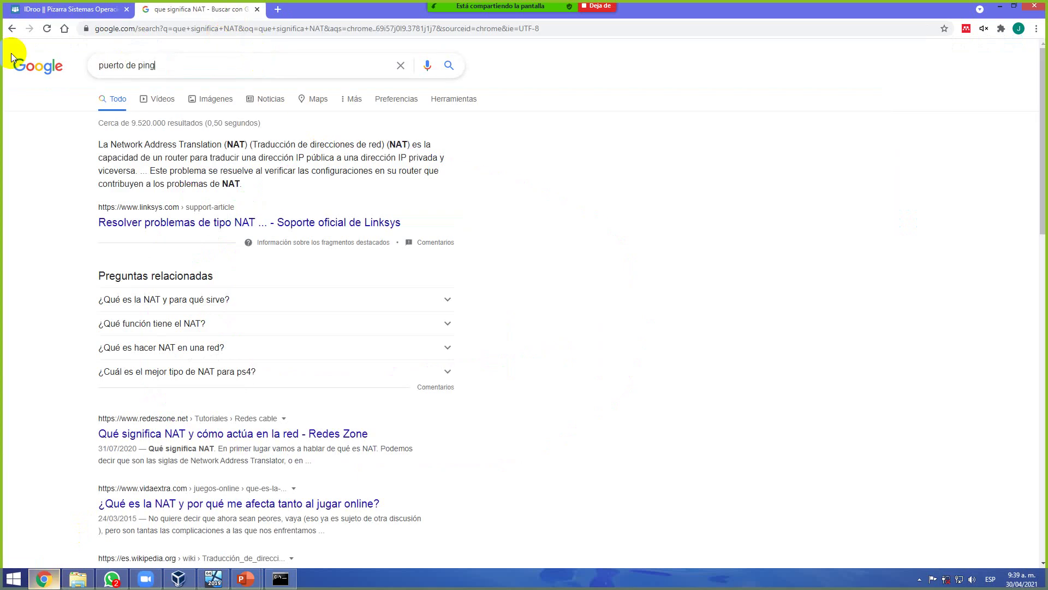
key(Return)
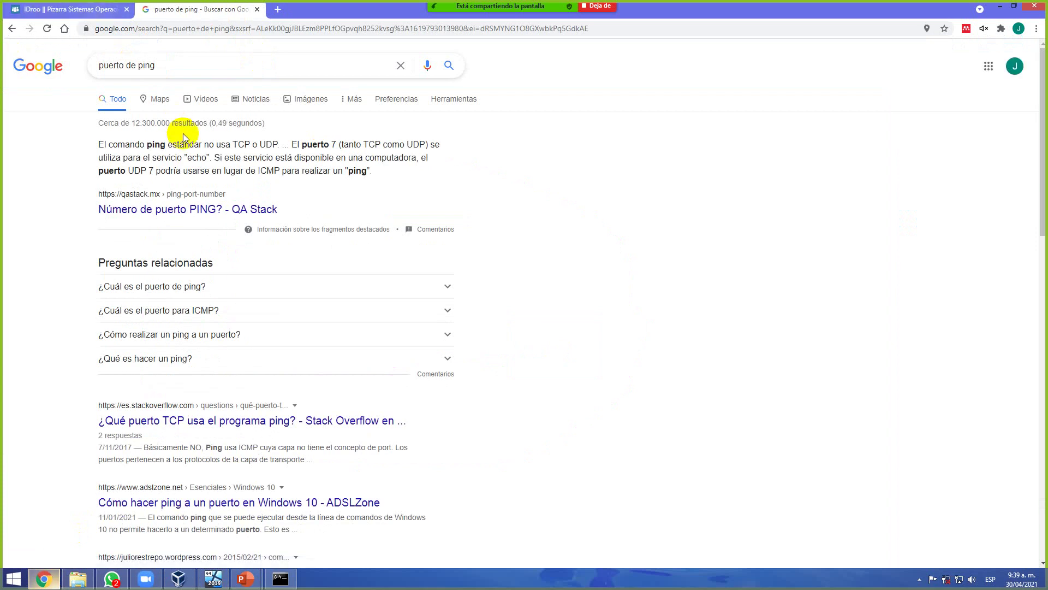
- Search Google for "habilitar ping en windows"
drag(196, 62, 10, 78)
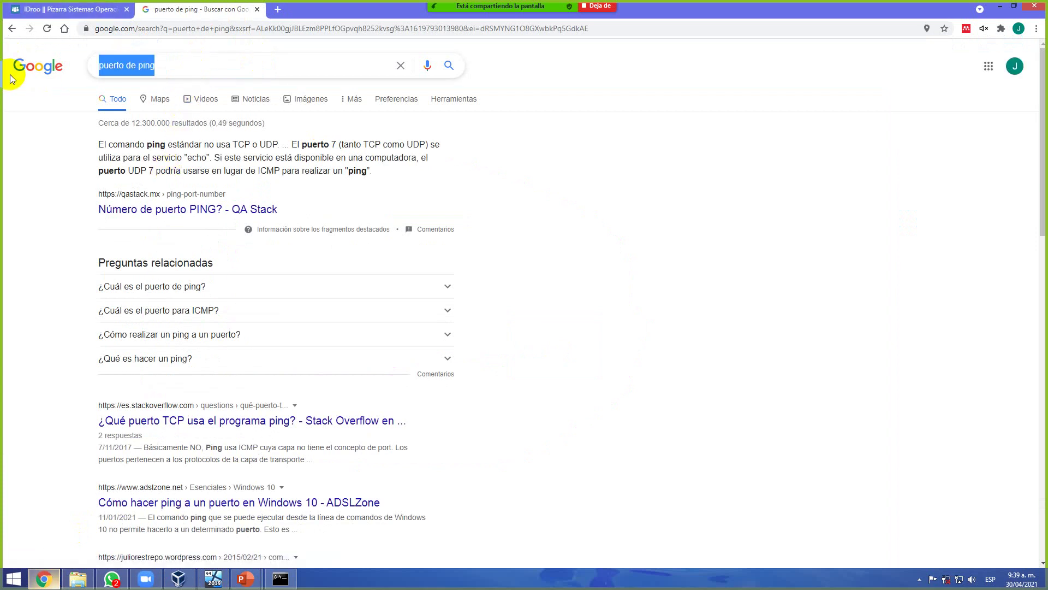
text(habilita)
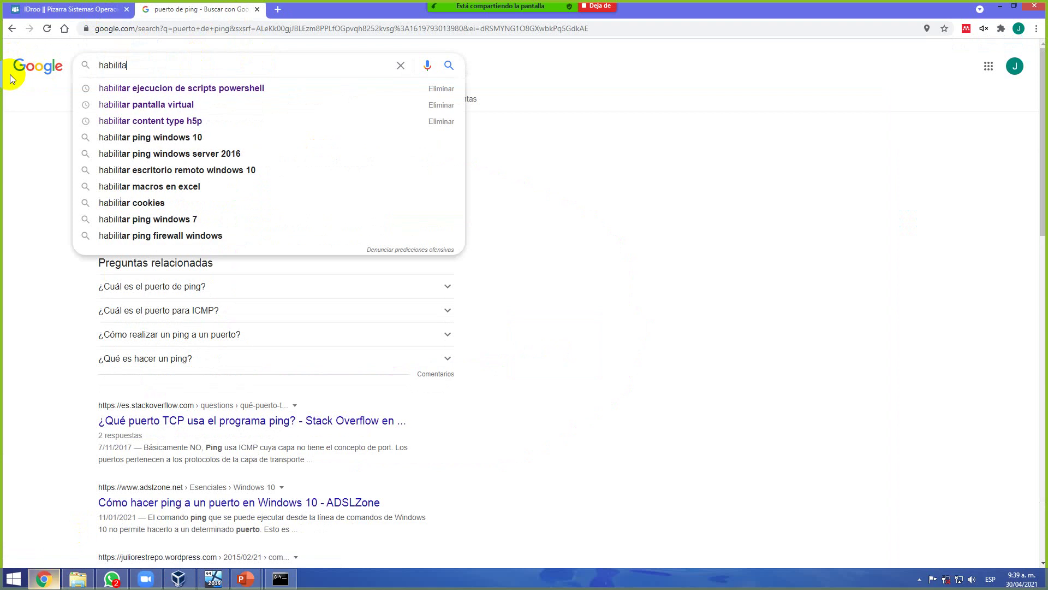
text(r ping en wi)
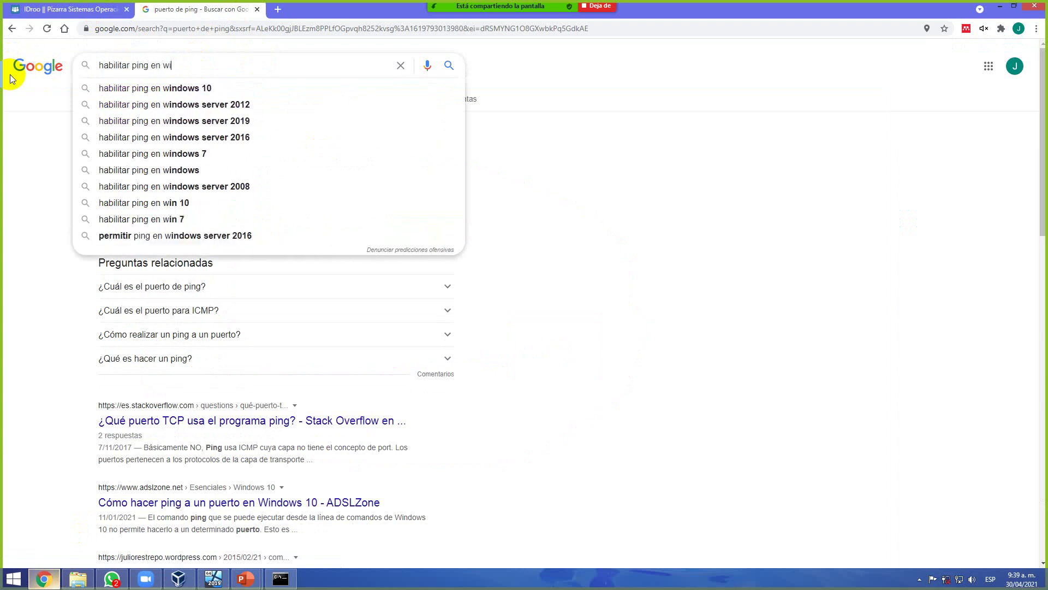
text(ndows)
key(Return)
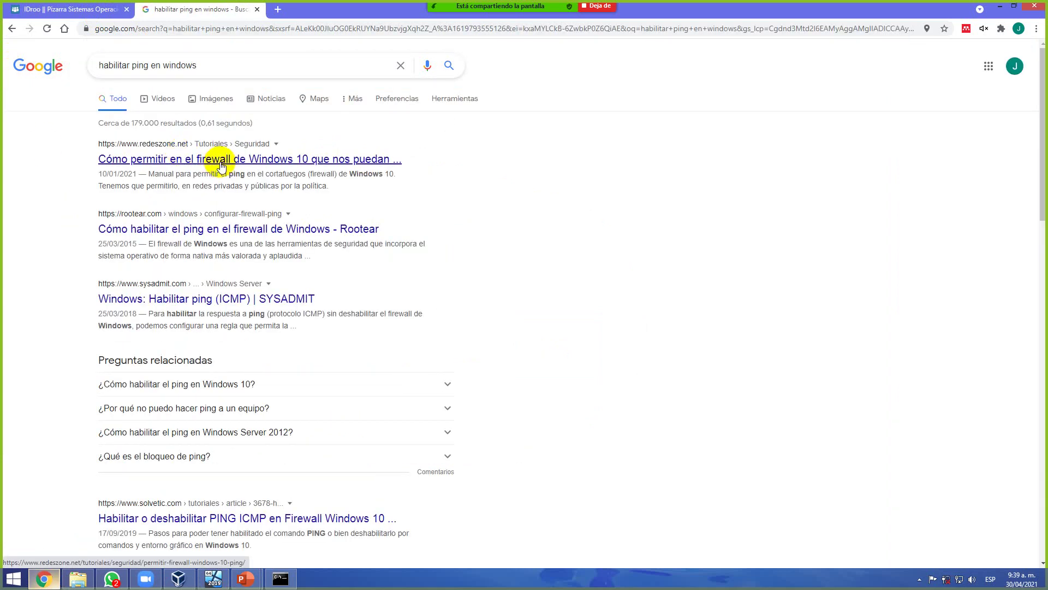
- Open the Rootear article on enabling ping in the Windows firewall and read its steps for creating the inbound rule
click(223, 230)
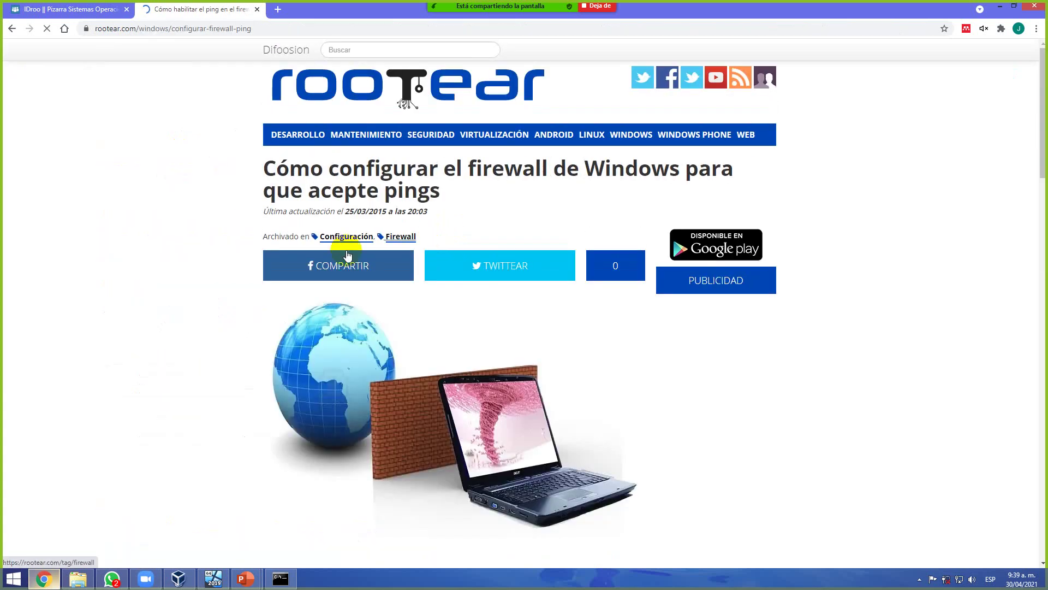
scroll(336, 251, down, 4)
scroll(260, 260, down, 2)
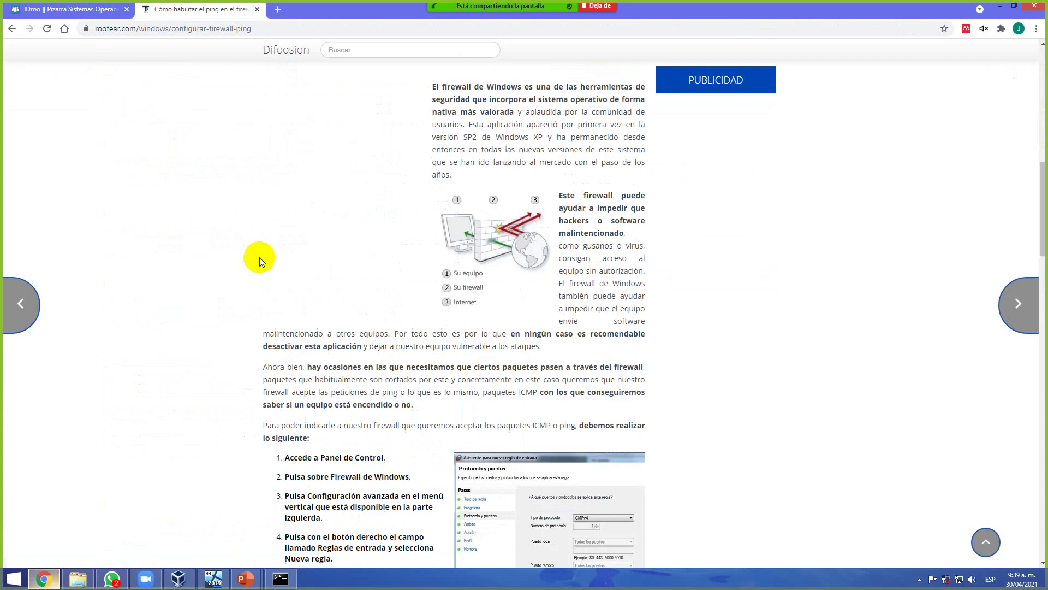
scroll(260, 258, down, 2)
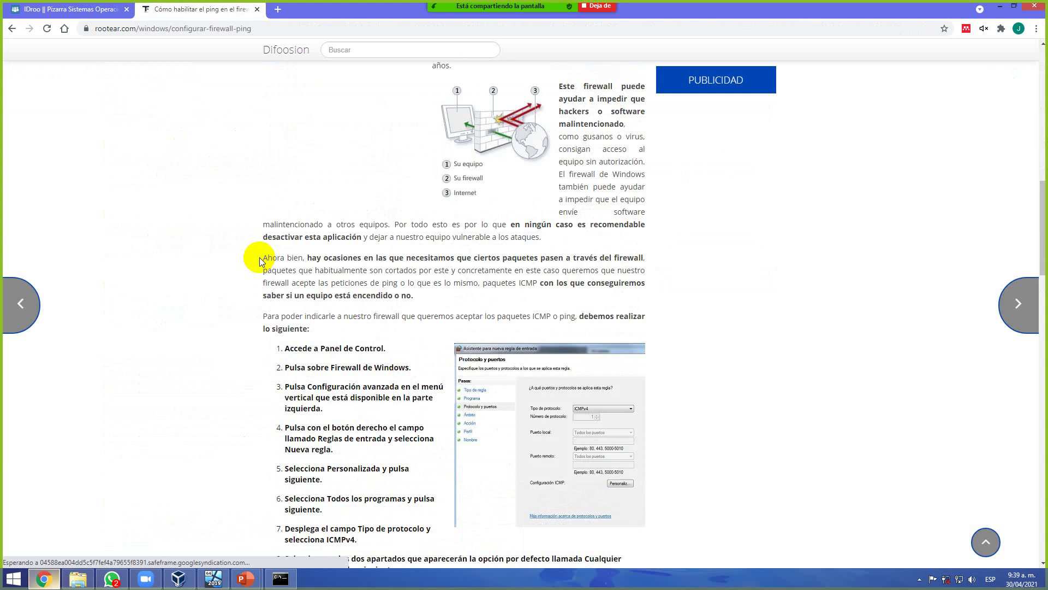
scroll(261, 261, down, 5)
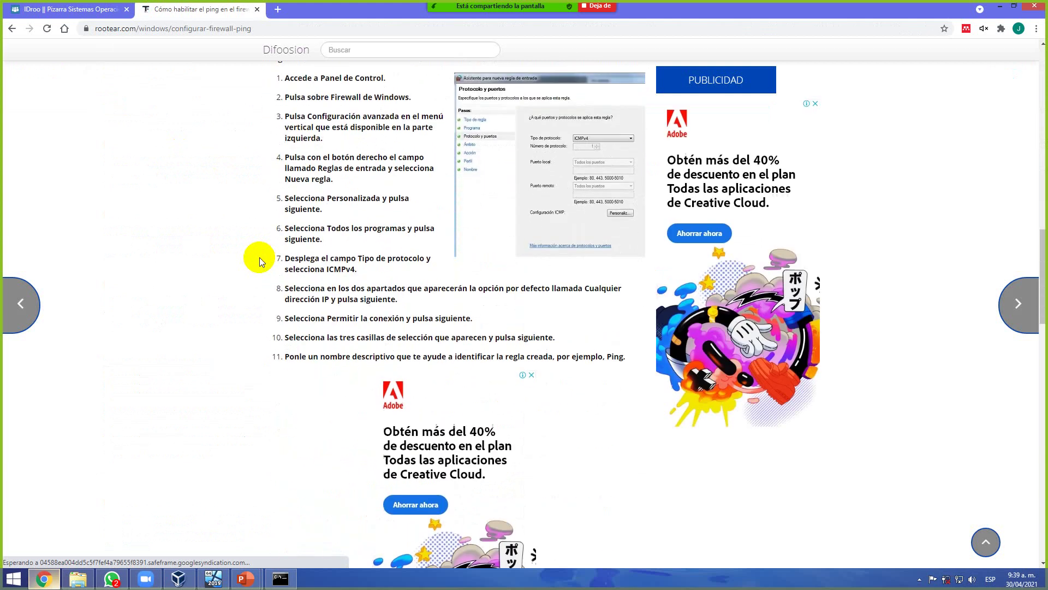
- Highlight the ICMPv4 protocol type in step 7 of the Rootear article
scroll(260, 258, up, 1)
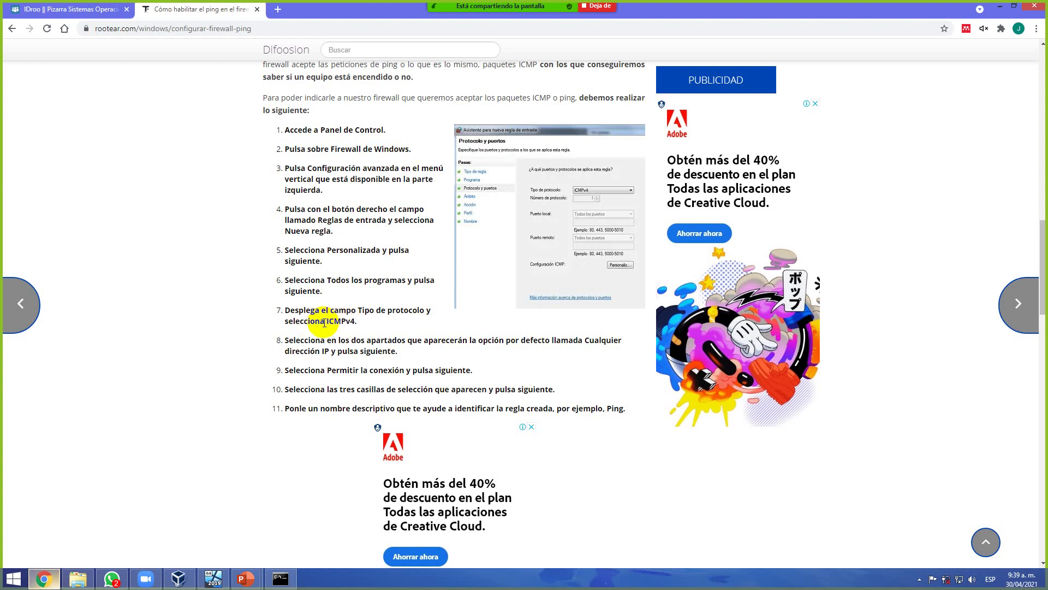
drag(324, 322, 356, 325)
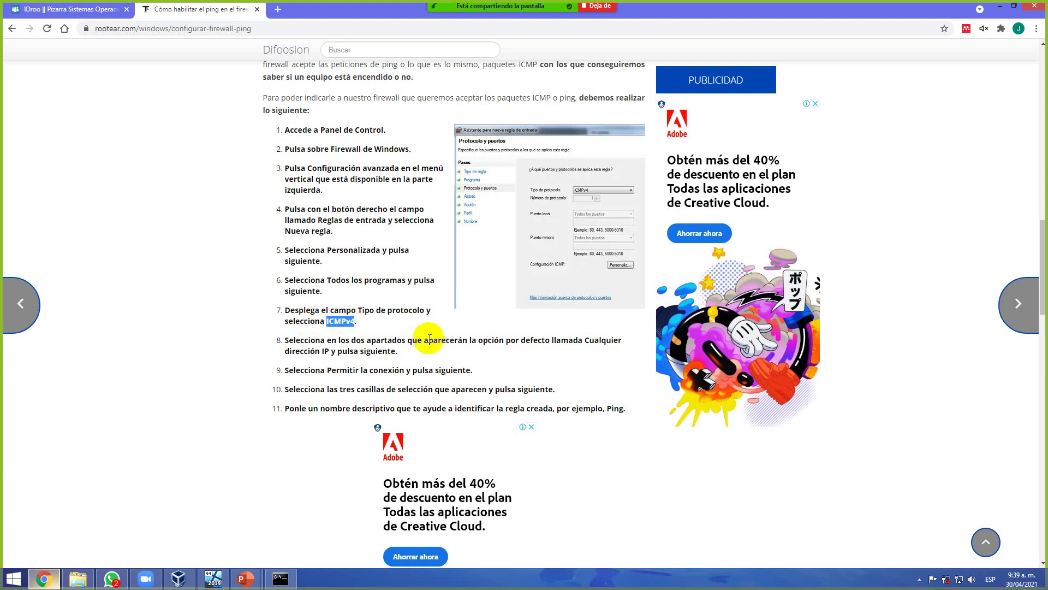
- Switch to the Windows Server 2019 virtual machine and close its connection details, Ethernet status, Network Connections and Settings windows
click(213, 578)
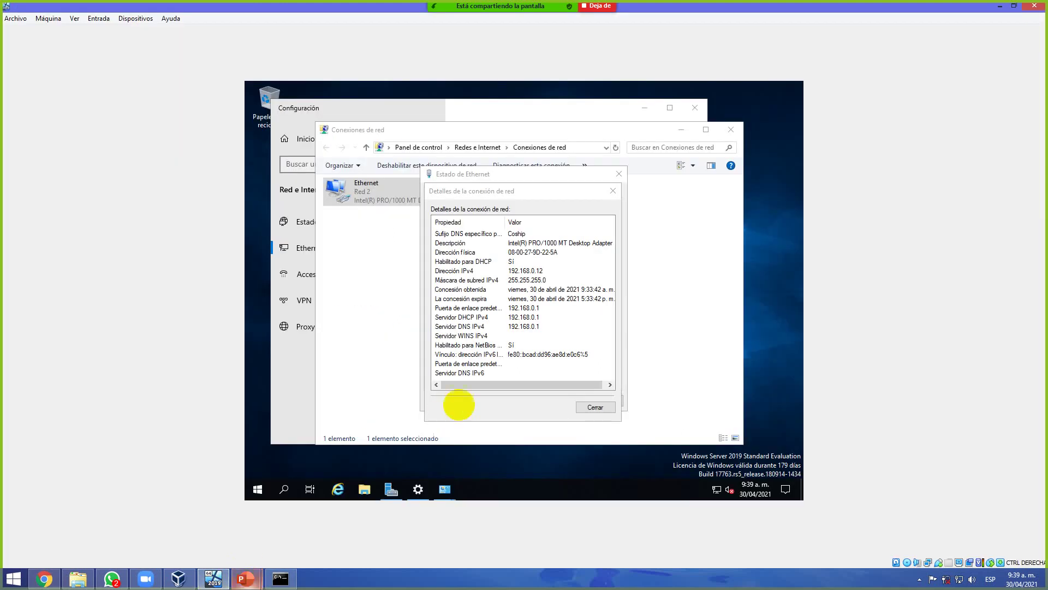
click(592, 409)
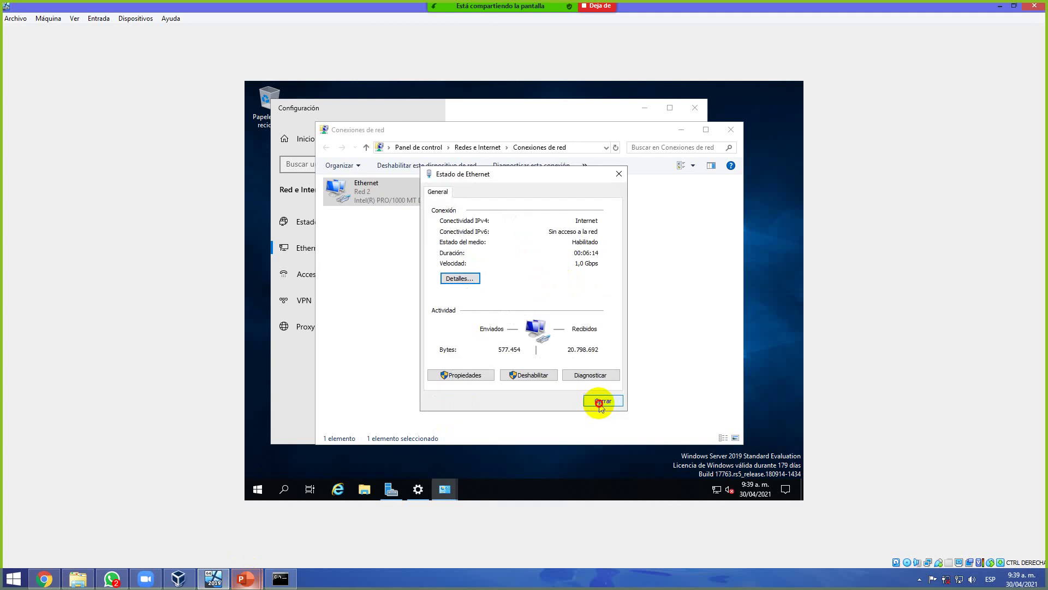
click(601, 402)
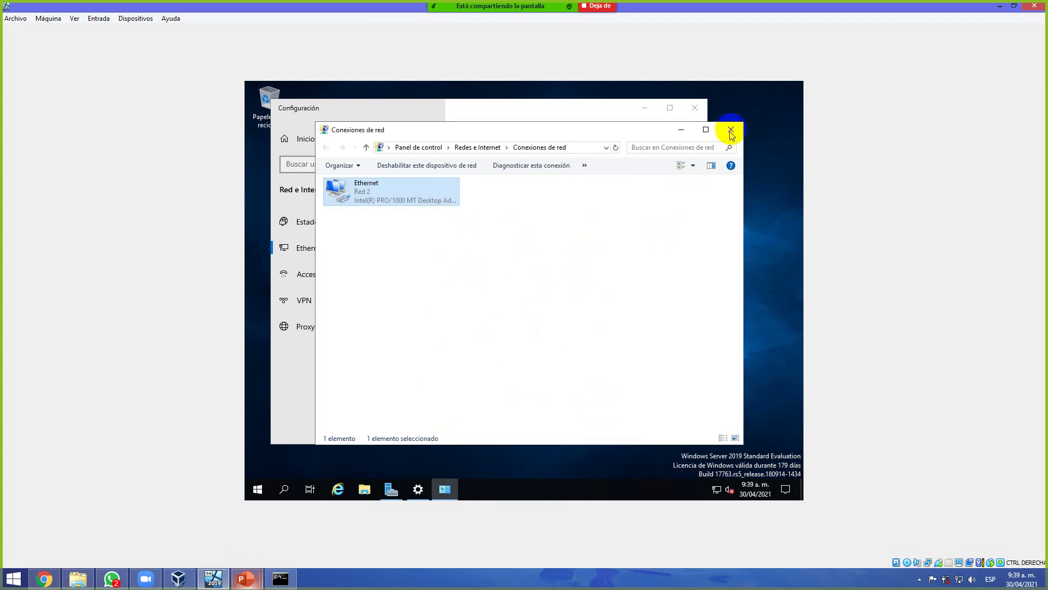
click(731, 131)
click(695, 108)
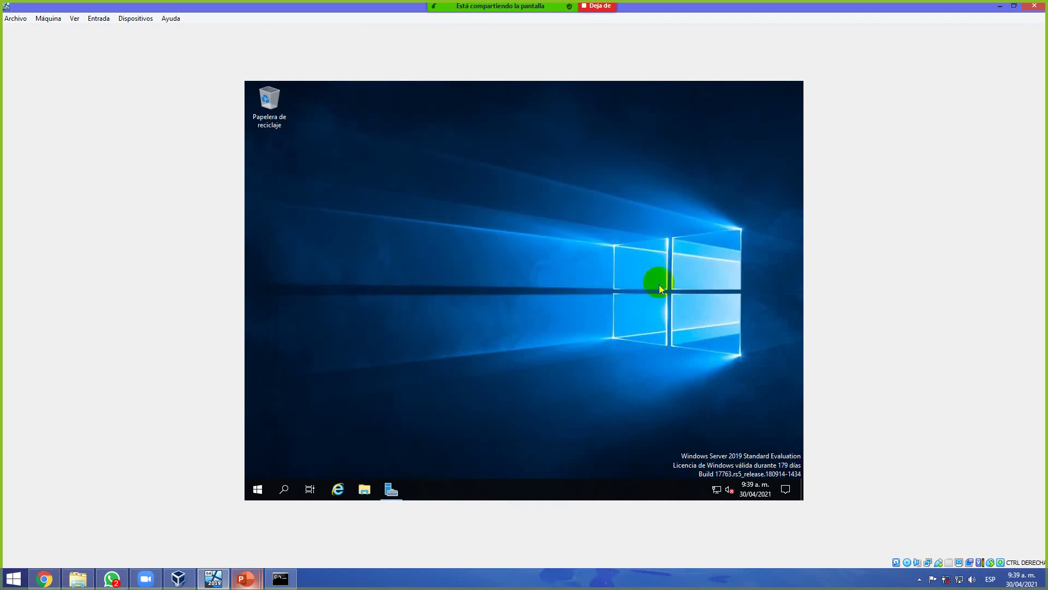
right_click(256, 487)
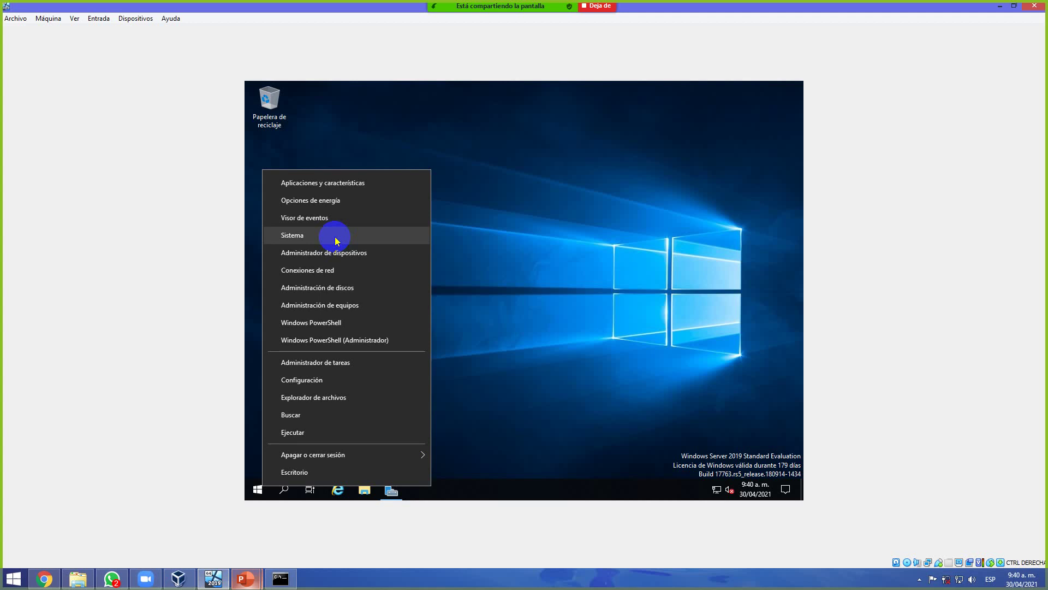
click(489, 395)
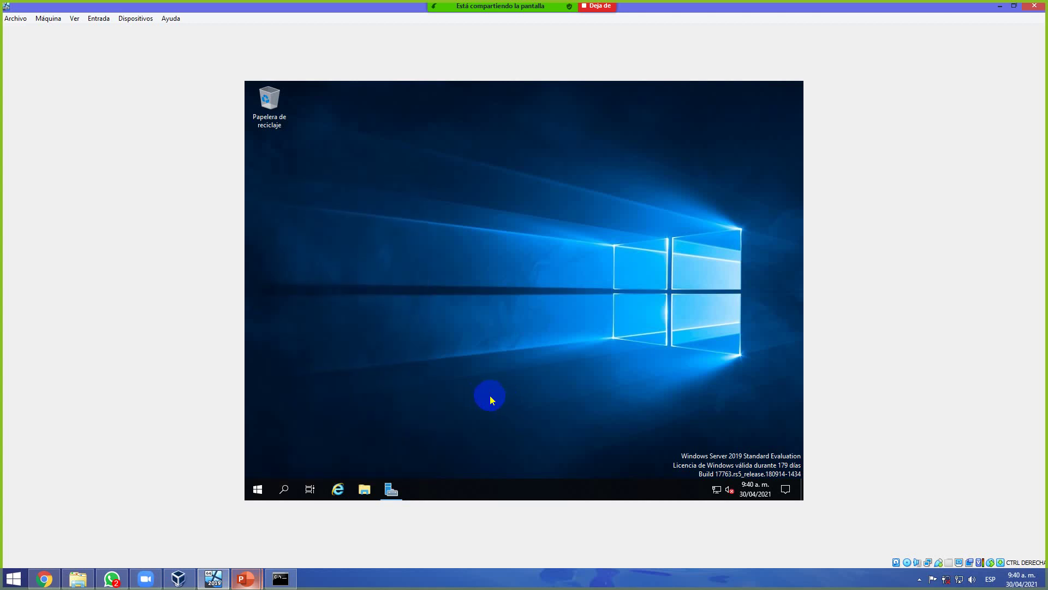
click(261, 489)
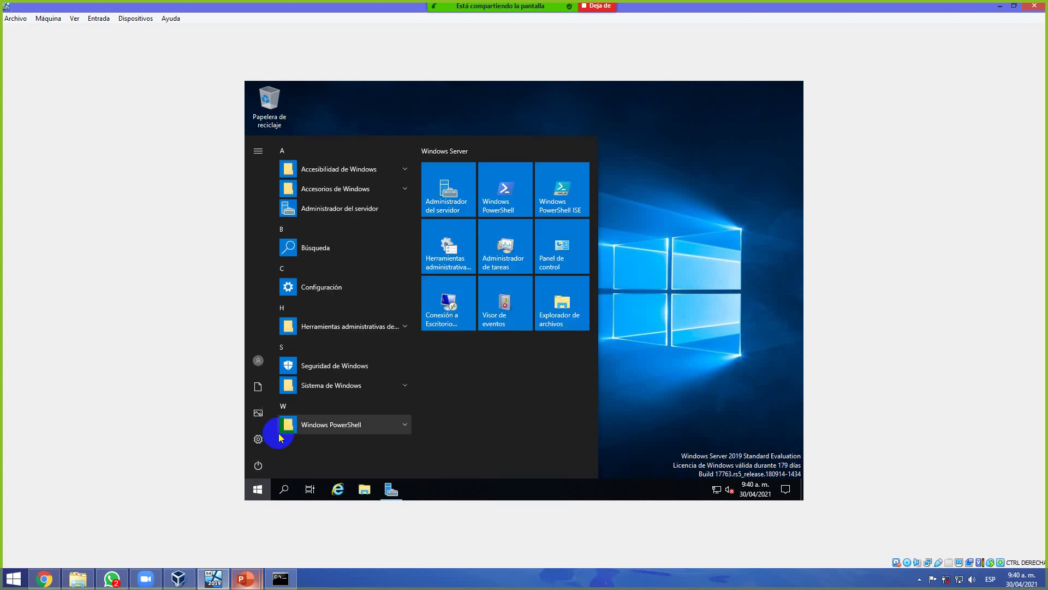
click(279, 434)
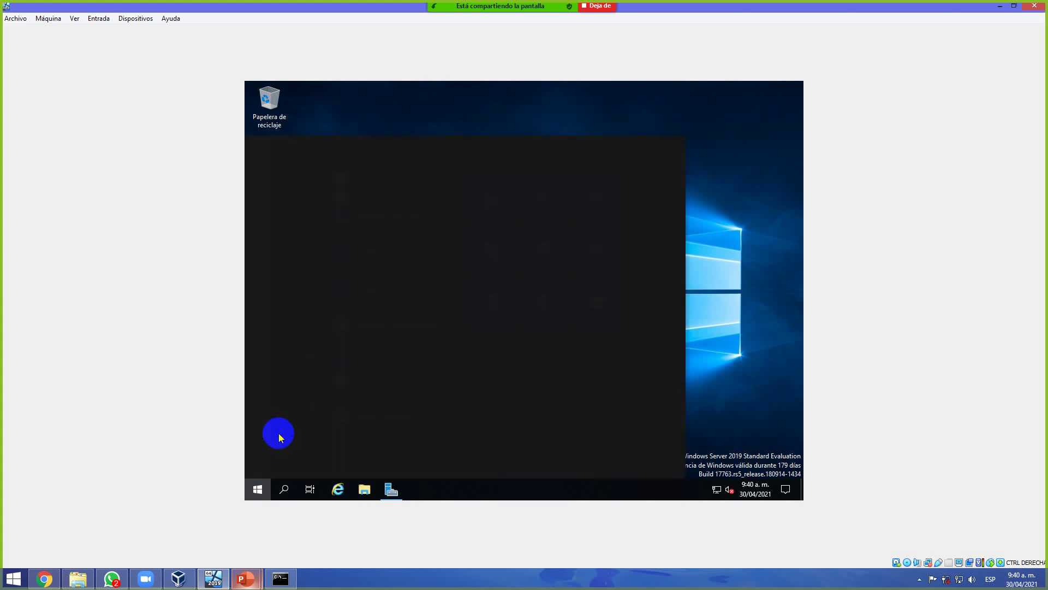
text(panel)
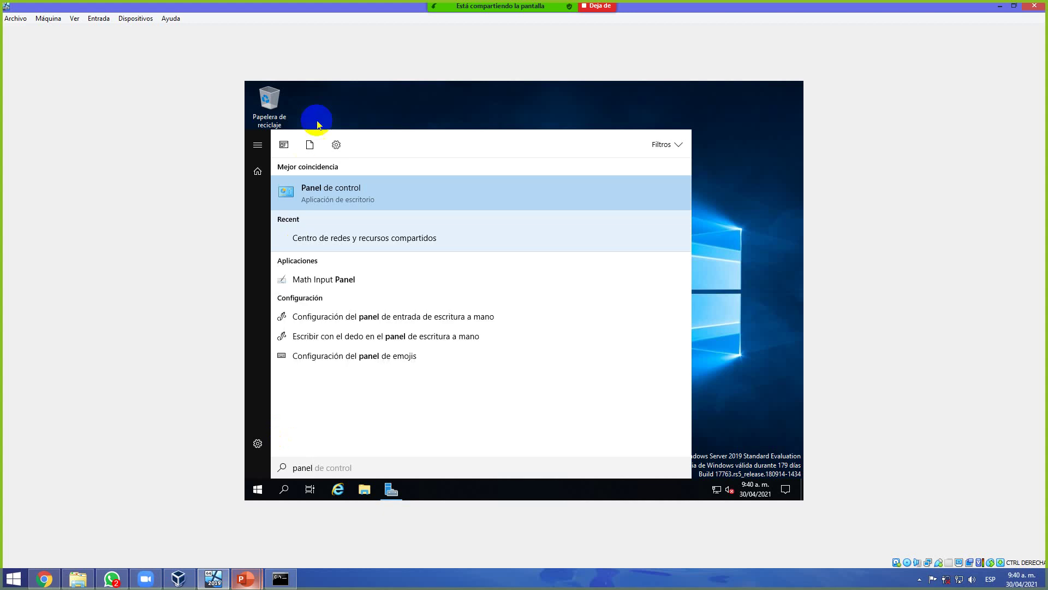
click(309, 470)
click(309, 477)
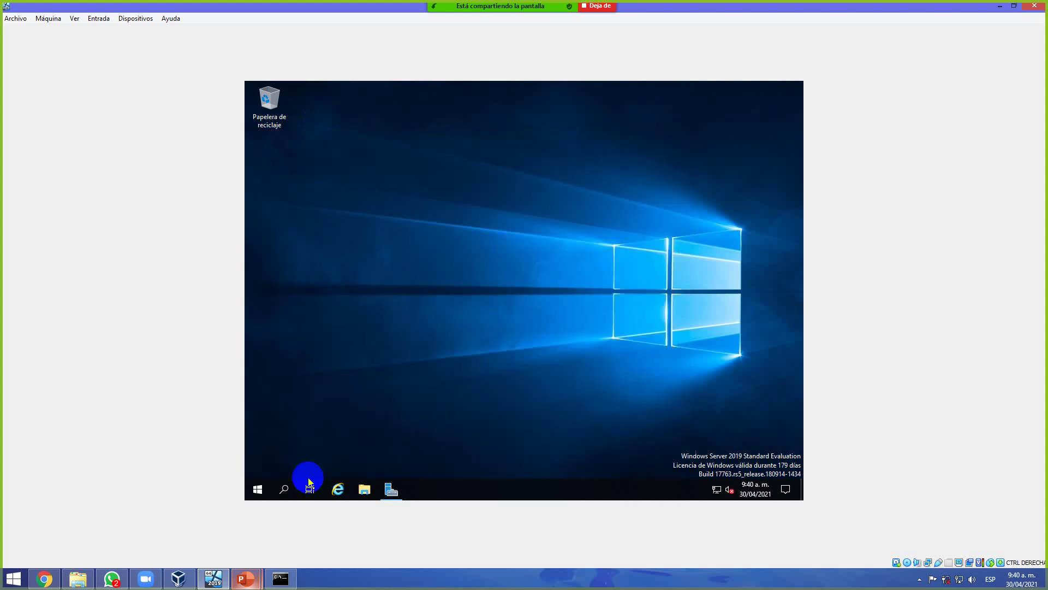
- Search the virtual machine for "firew", open Windows Defender Firewall with advanced security, and display its inbound rules
text(firew)
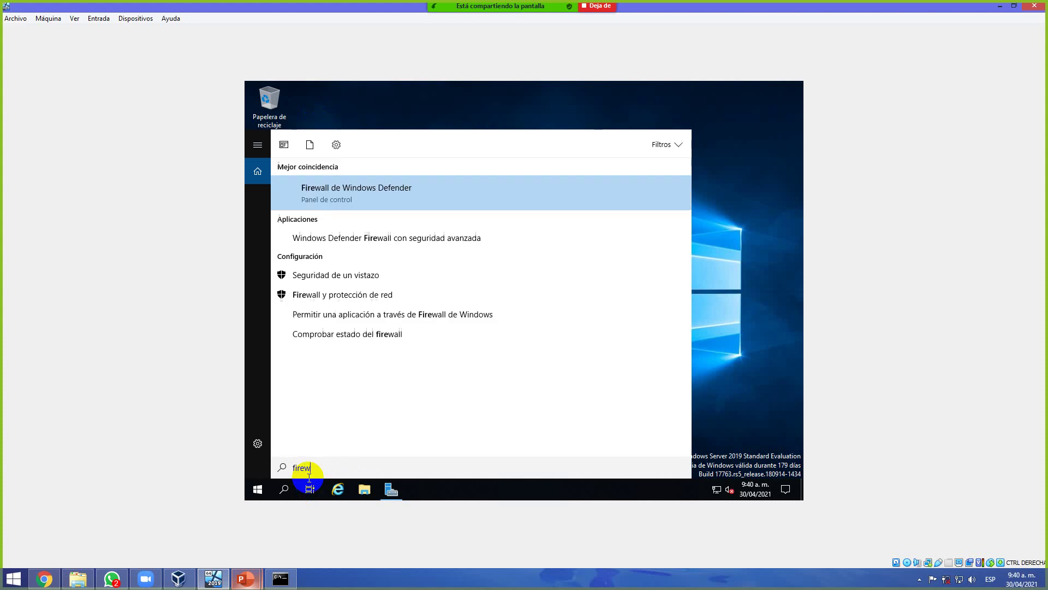
click(350, 195)
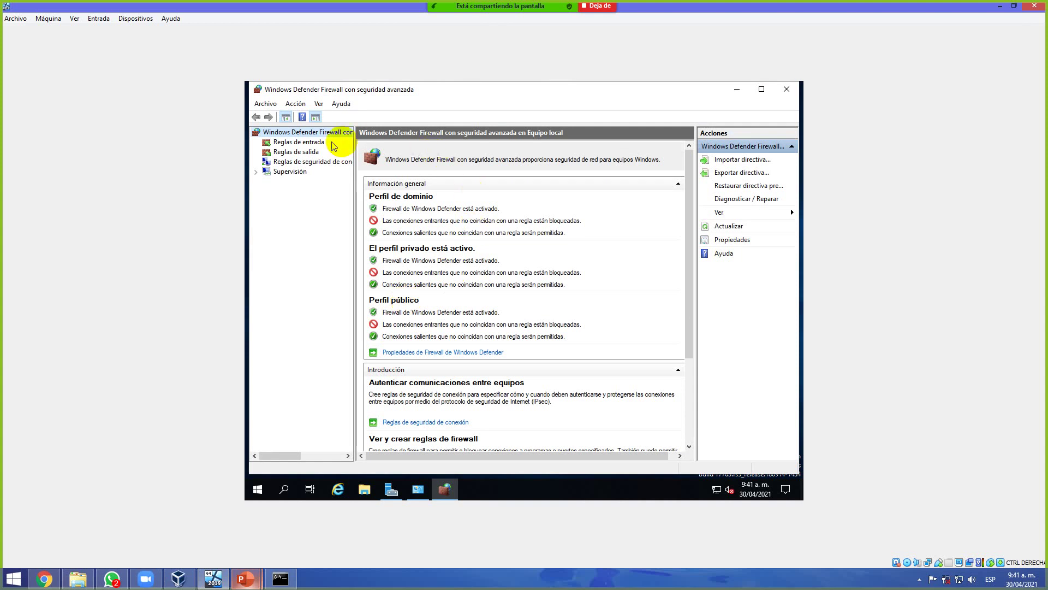
click(309, 142)
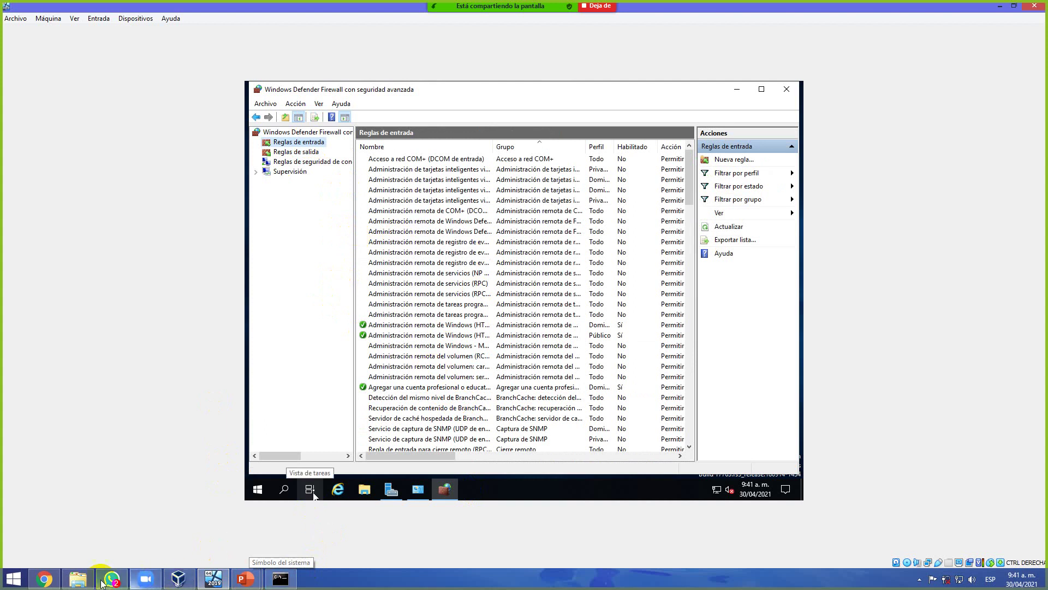
- On the IDroo whiteboard in Chrome, draw a yellow incoming arrow labelled "ping" and a yellow outgoing arrow at the WS box
click(44, 579)
click(61, 12)
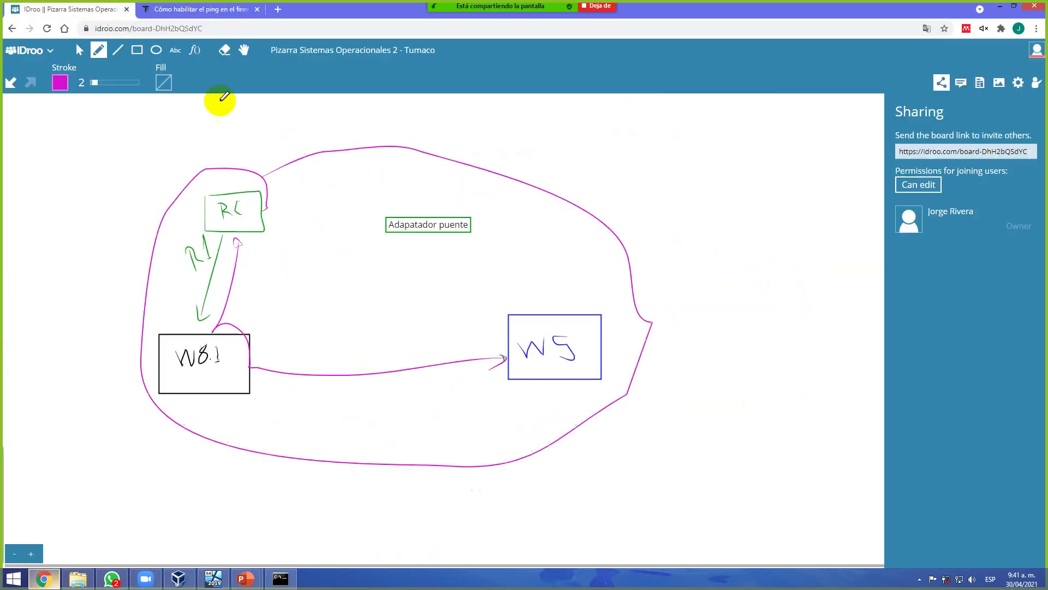
click(96, 82)
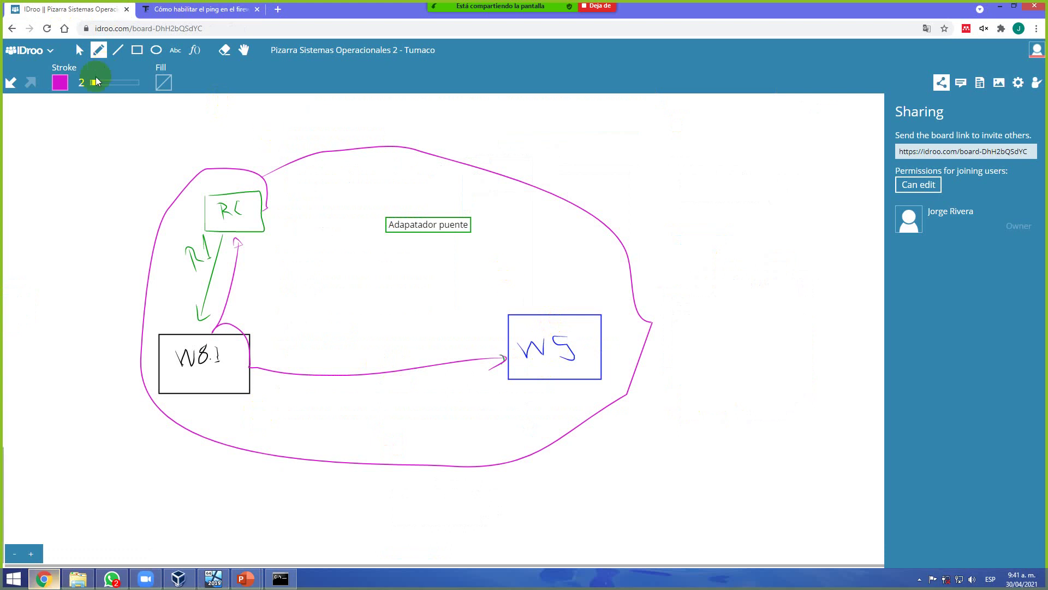
click(79, 50)
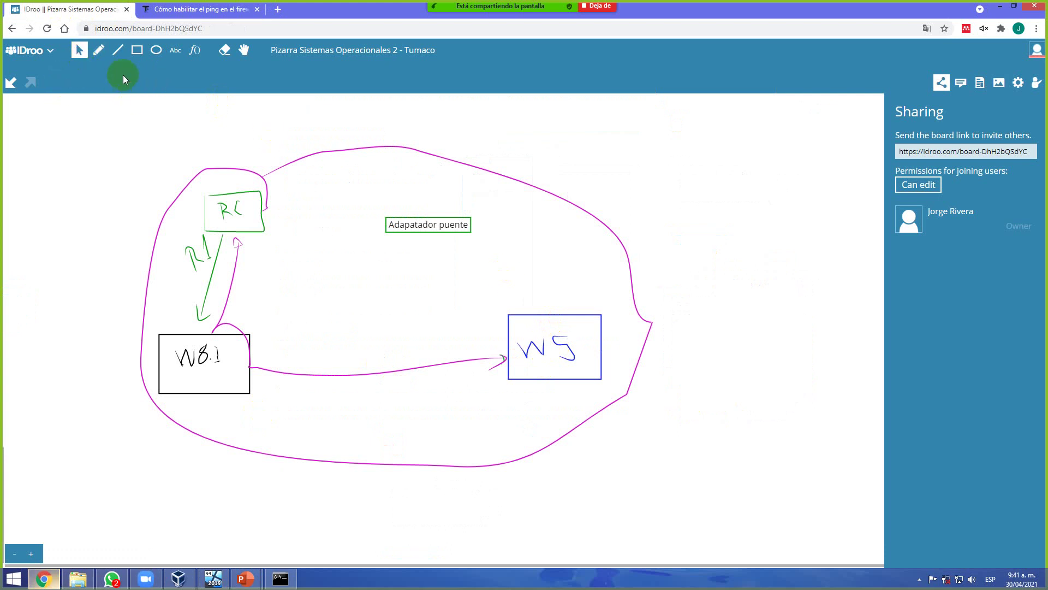
click(99, 50)
click(60, 82)
click(99, 101)
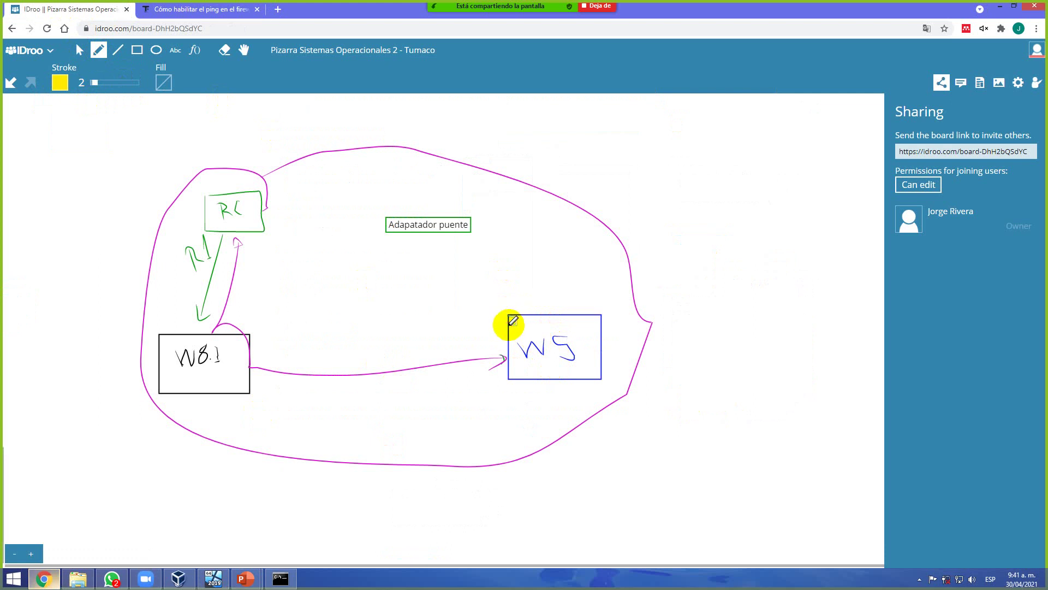
mouse_move(445, 322)
mouse_down()
mouse_move(498, 323)
mouse_move(496, 306)
mouse_up()
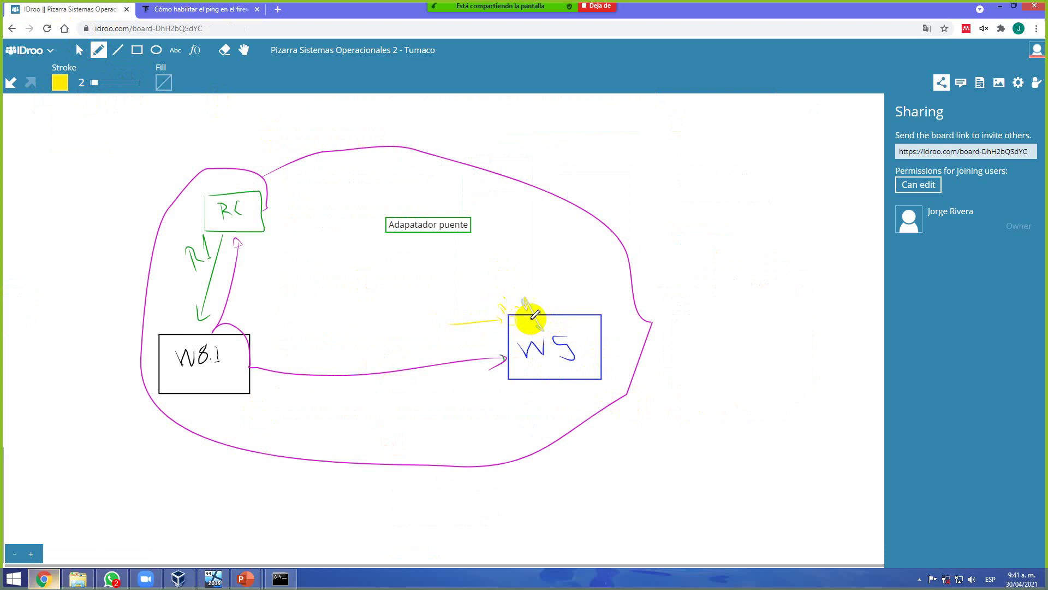
mouse_move(513, 375)
mouse_down()
mouse_move(459, 381)
mouse_move(475, 391)
mouse_up()
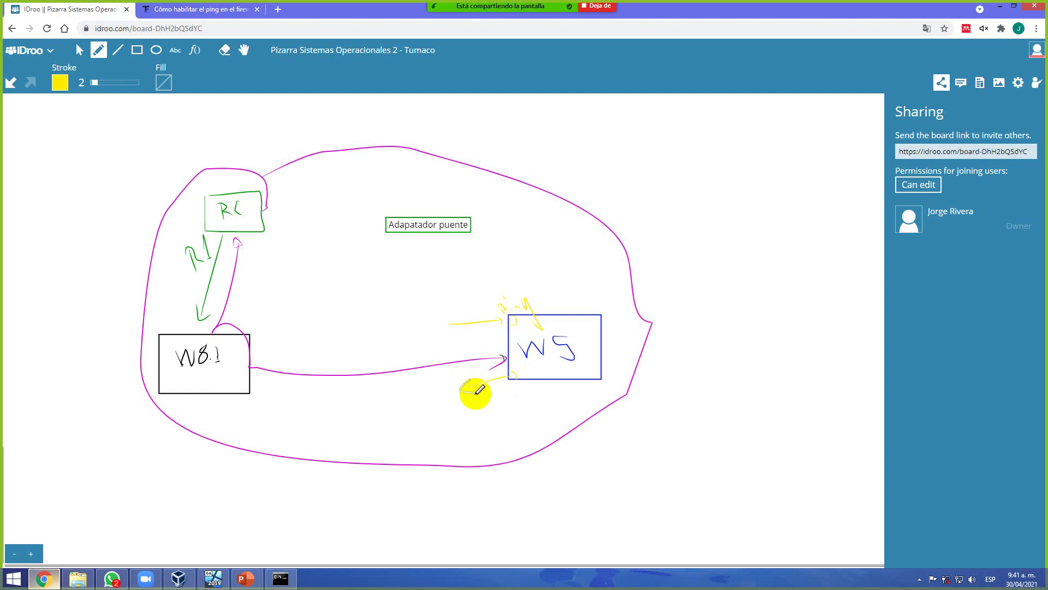
- Return to the Rootear article, switch back to the virtual machine, and start the wizard for a new inbound rule
click(178, 10)
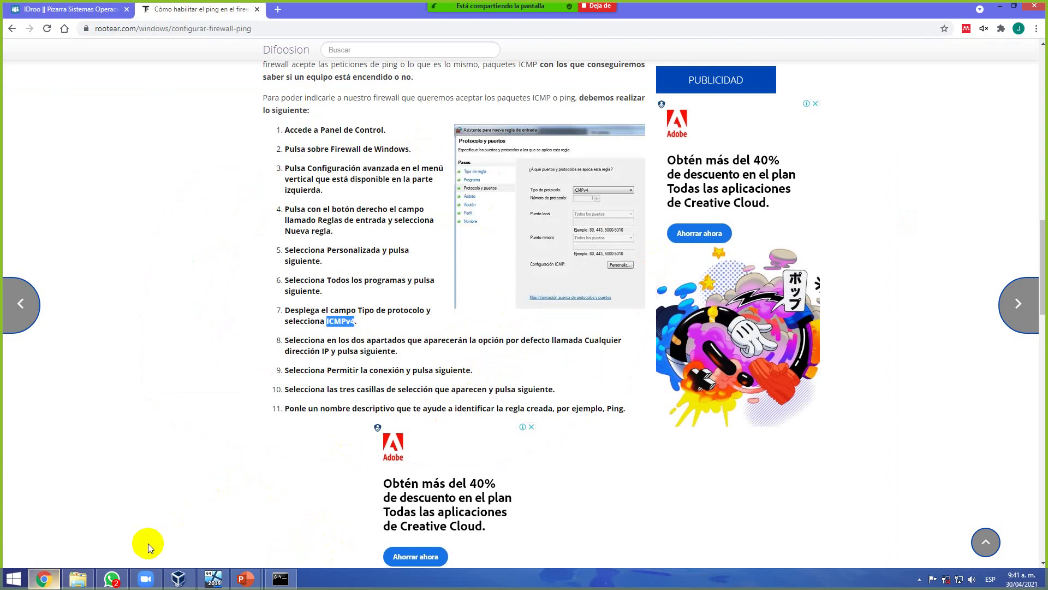
click(220, 583)
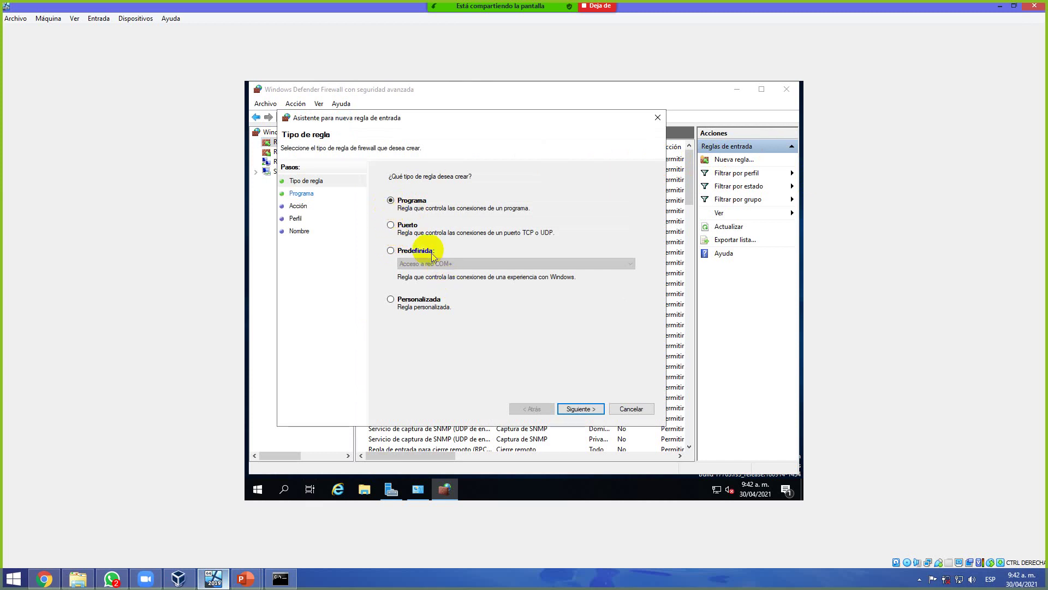
click(413, 252)
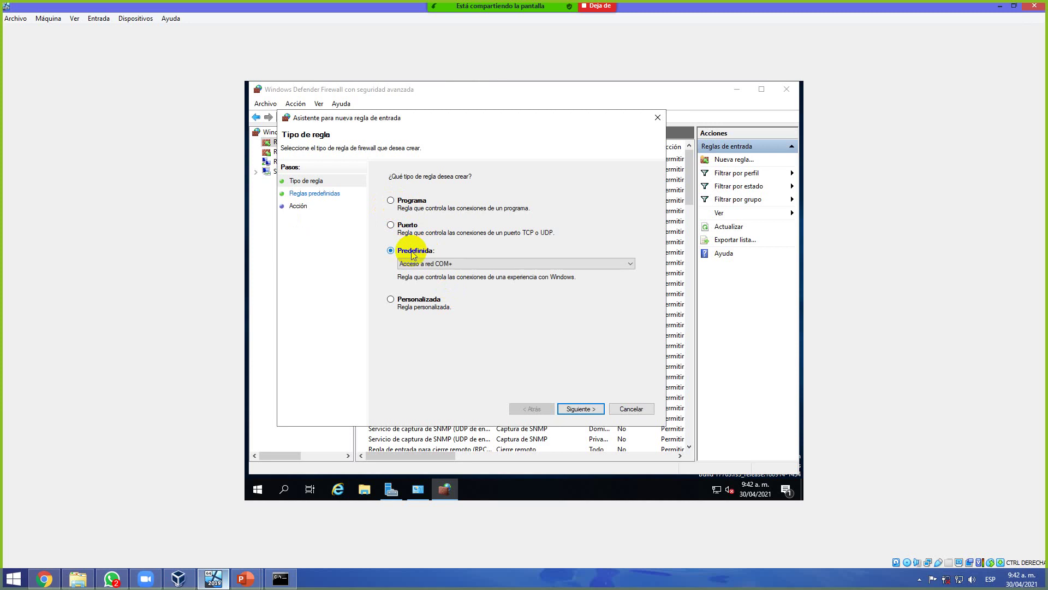
click(422, 265)
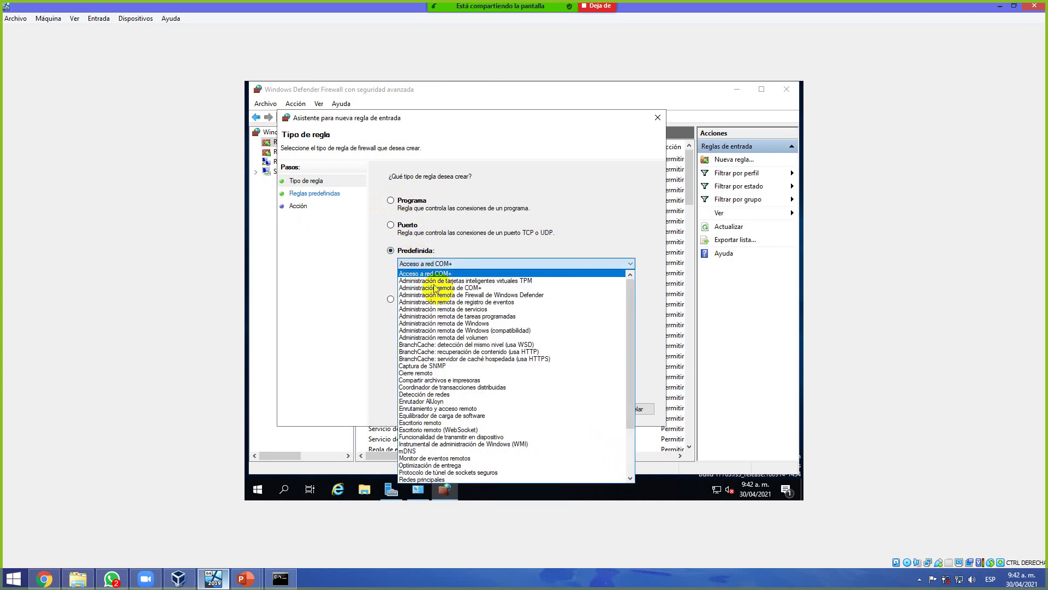
scroll(460, 321, down, 2)
scroll(460, 321, down, 1)
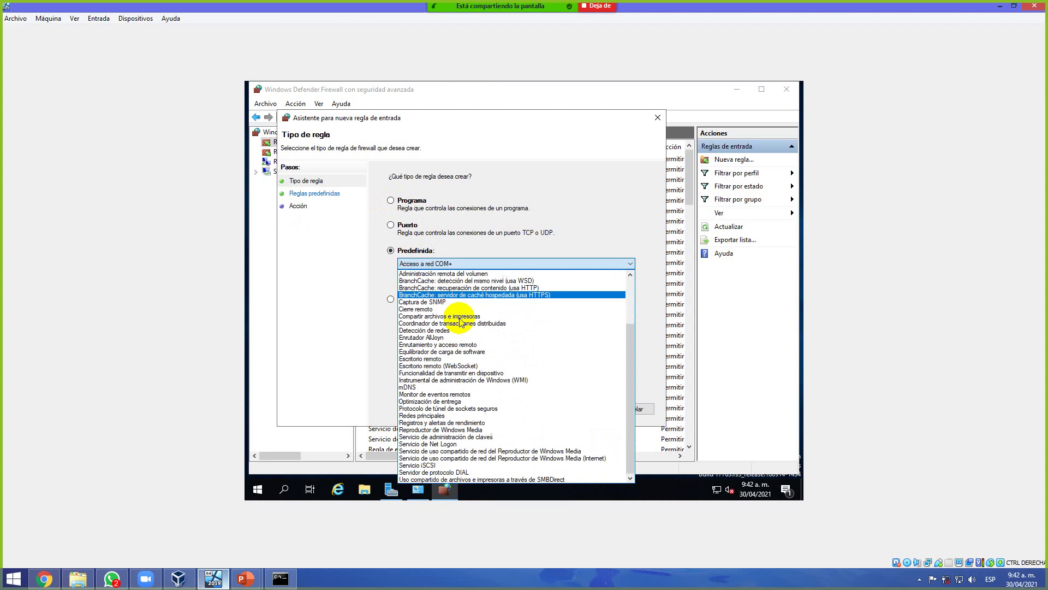
- Check the rule type in the Chrome article, set the new inbound rule to Personalizada in the virtual machine, and continue to Programa
click(46, 579)
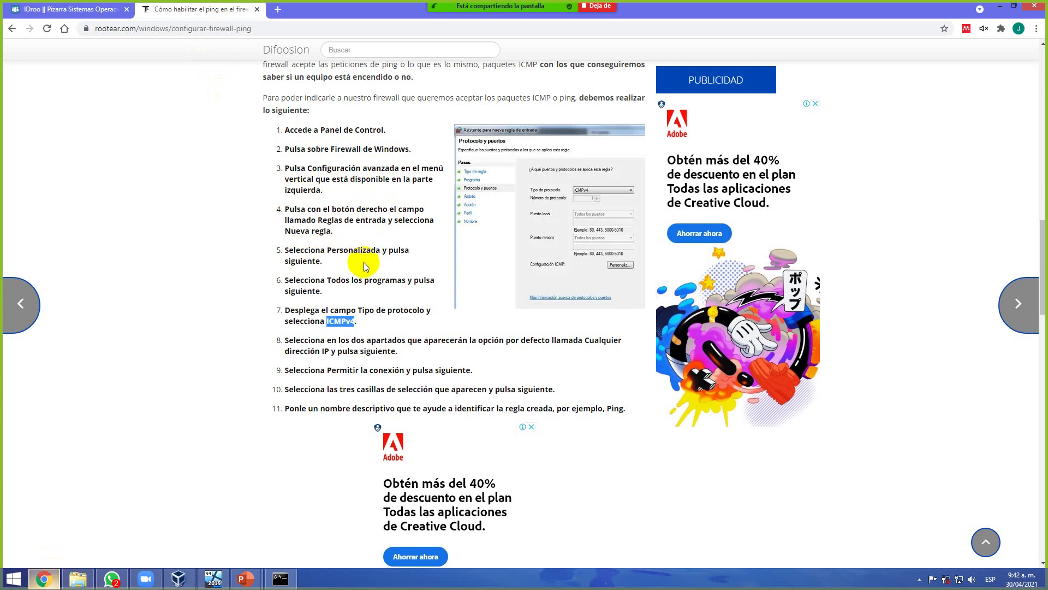
click(213, 578)
click(369, 230)
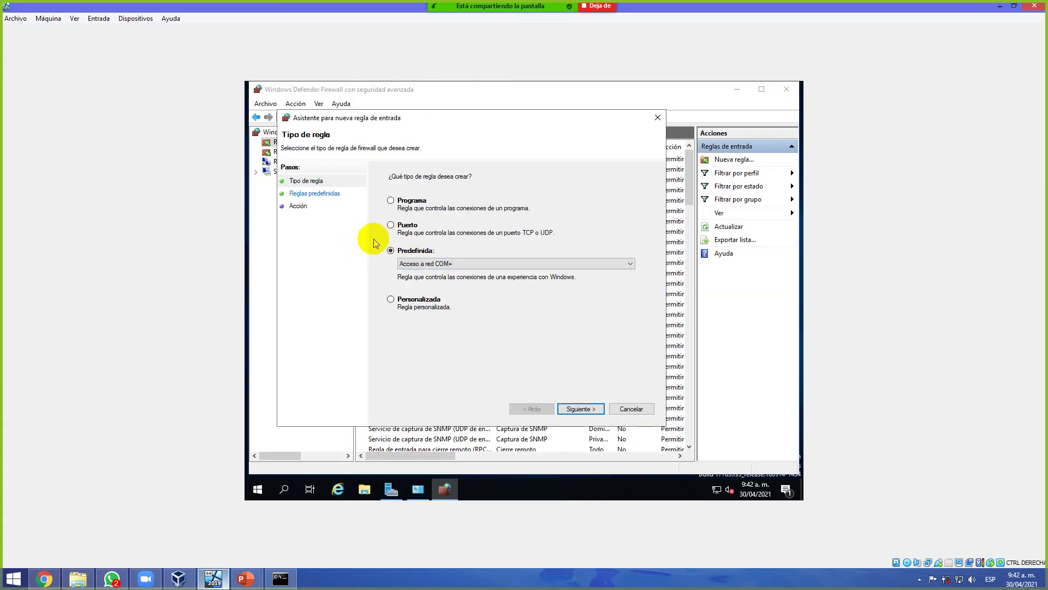
click(401, 304)
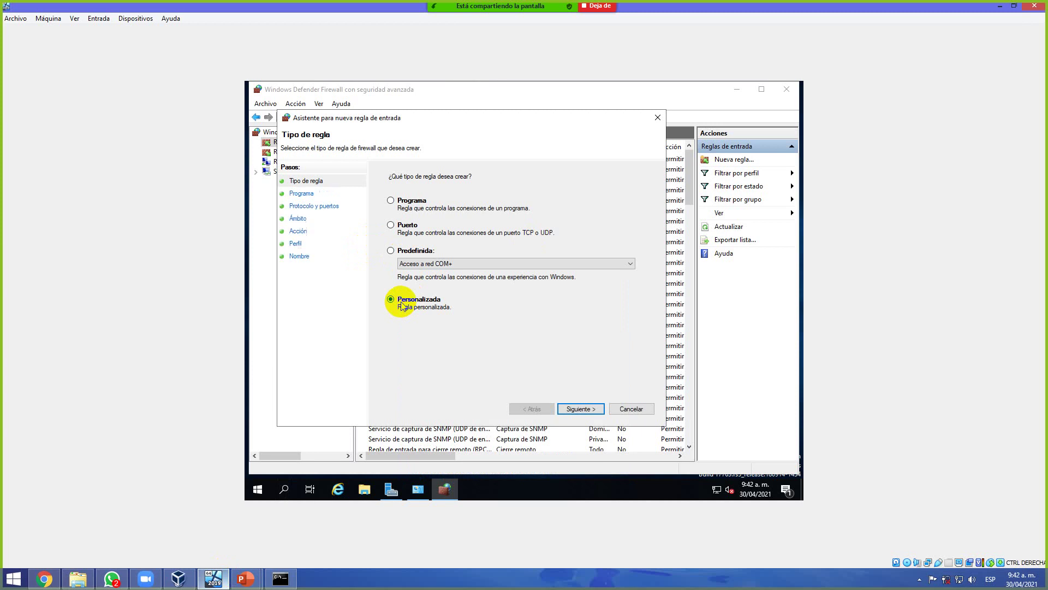
click(580, 409)
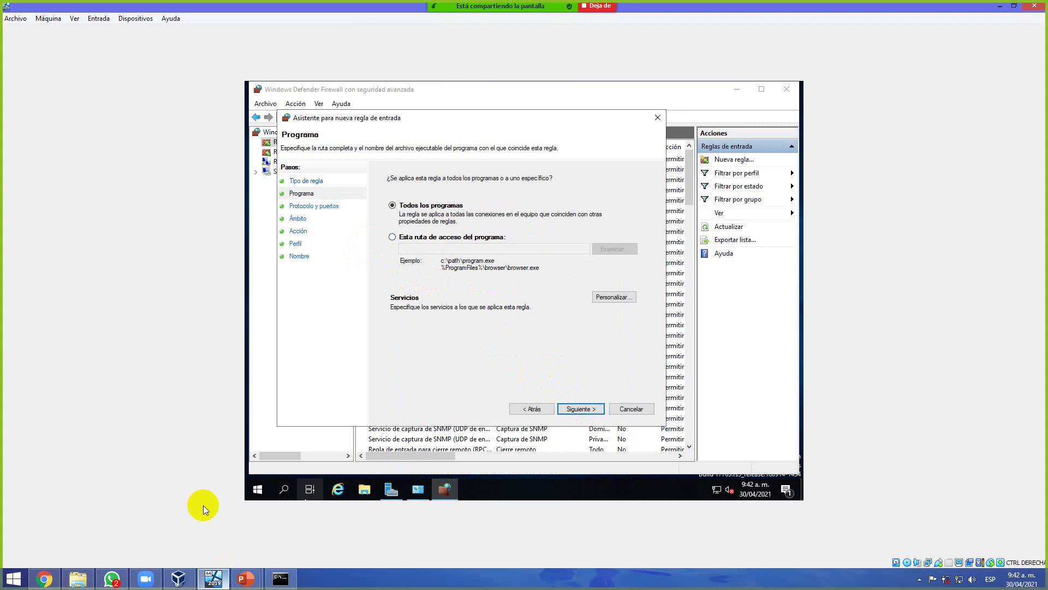
- Following the article in Chrome, accept Todos los programas for the new inbound rule and set its protocol type to ICMPv4
click(58, 582)
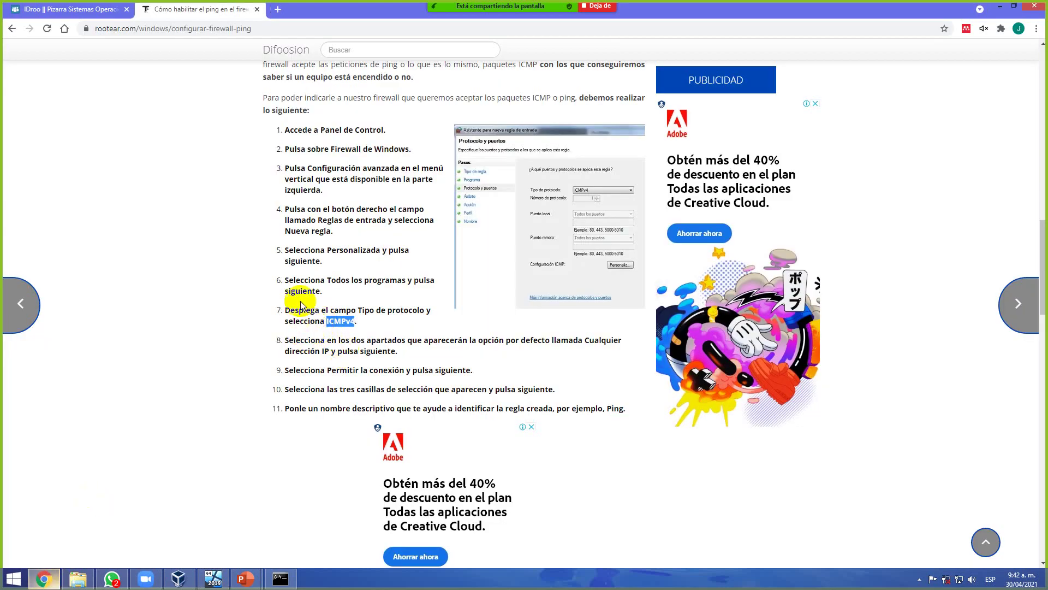
drag(301, 280, 350, 294)
click(214, 577)
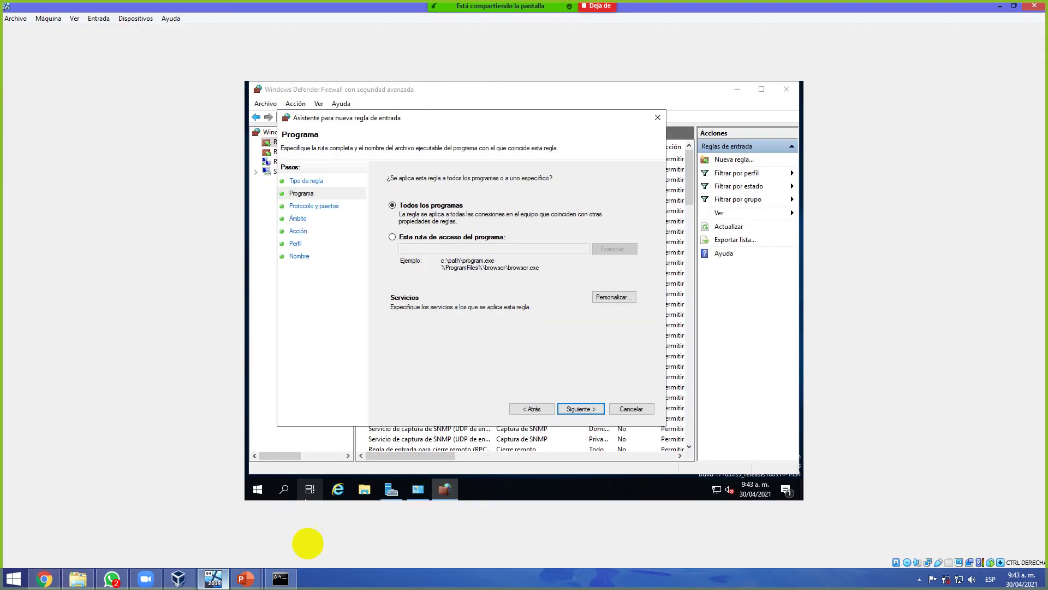
click(578, 409)
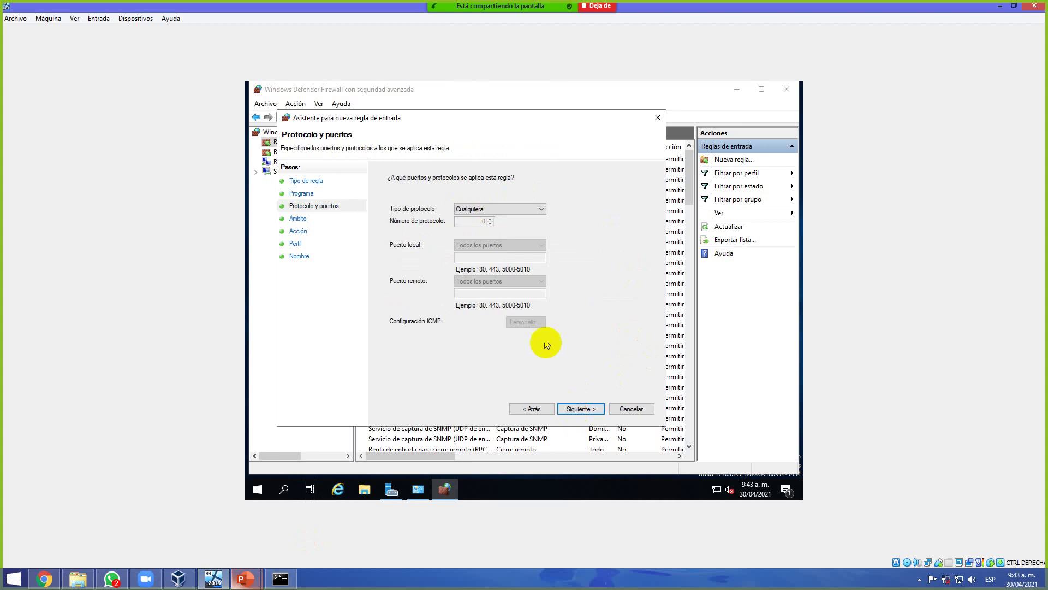
click(468, 211)
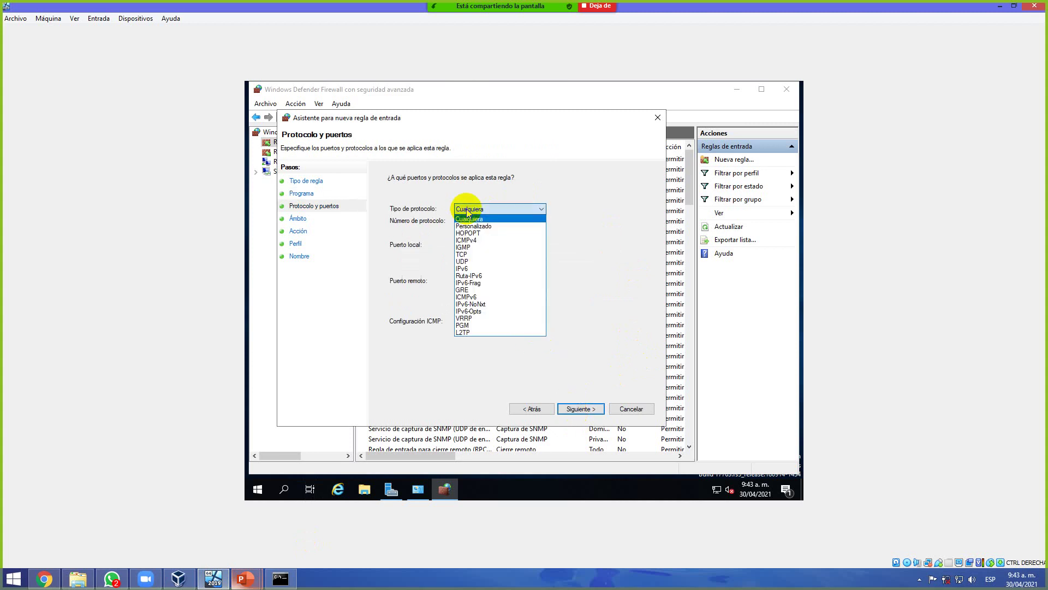
click(483, 241)
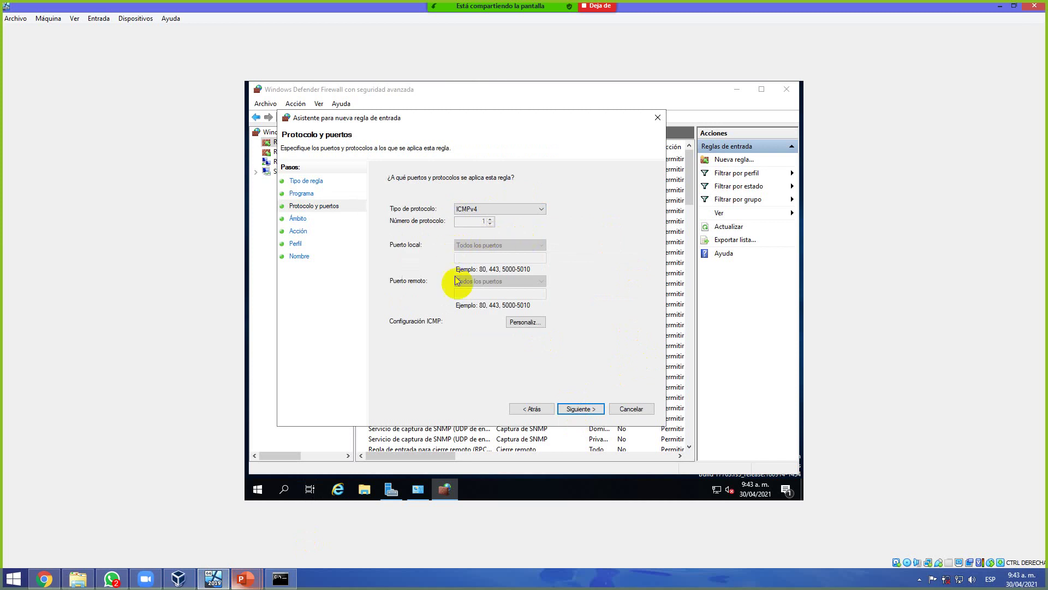
- Complete the inbound ICMPv4 rule with any local and remote IP address, Permitir la conexión, the default profiles and the name Ping
click(577, 409)
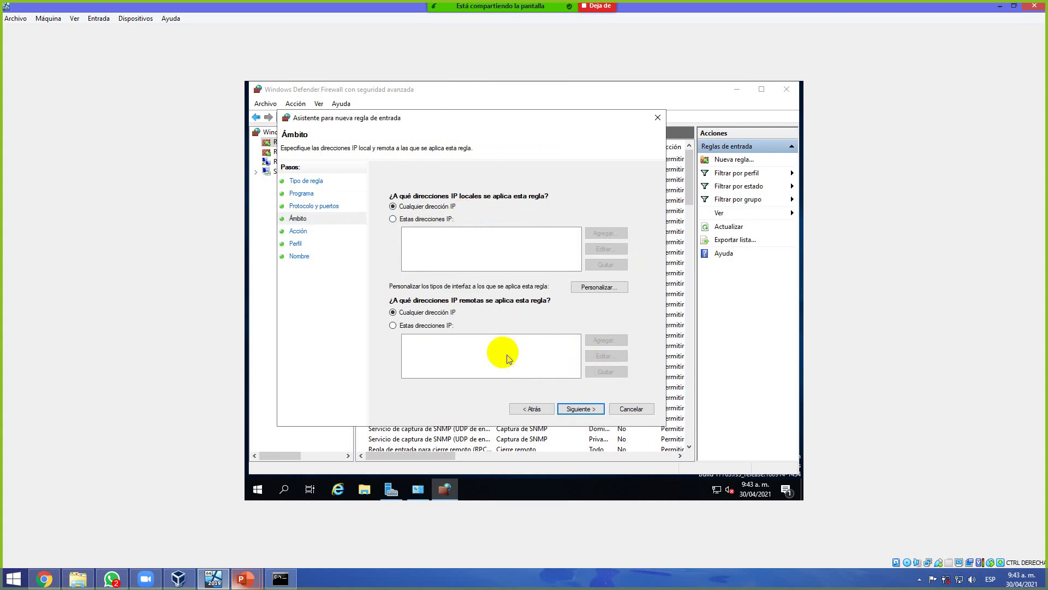
click(590, 408)
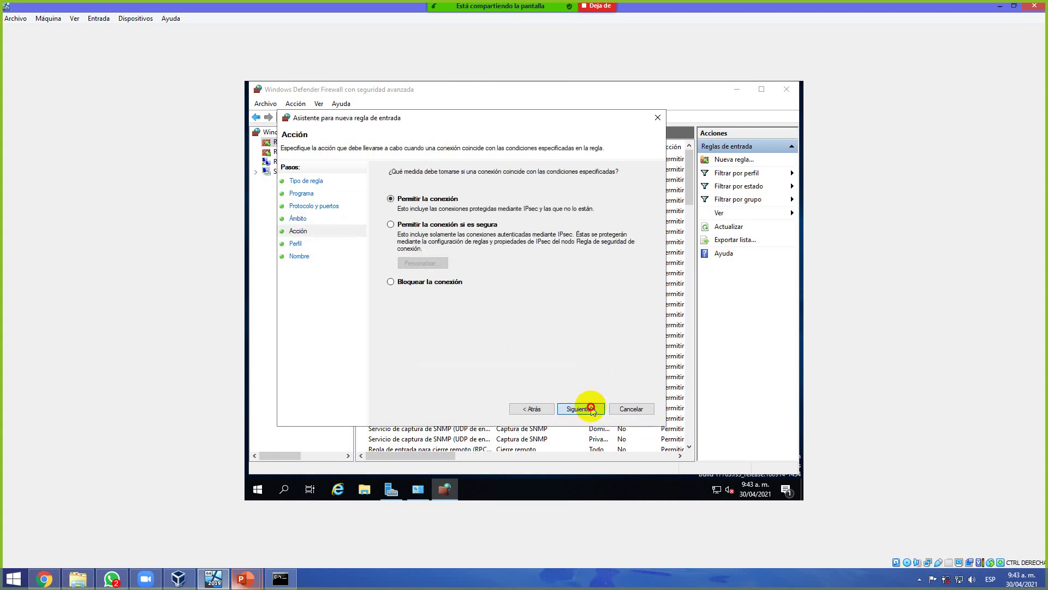
click(579, 408)
click(591, 410)
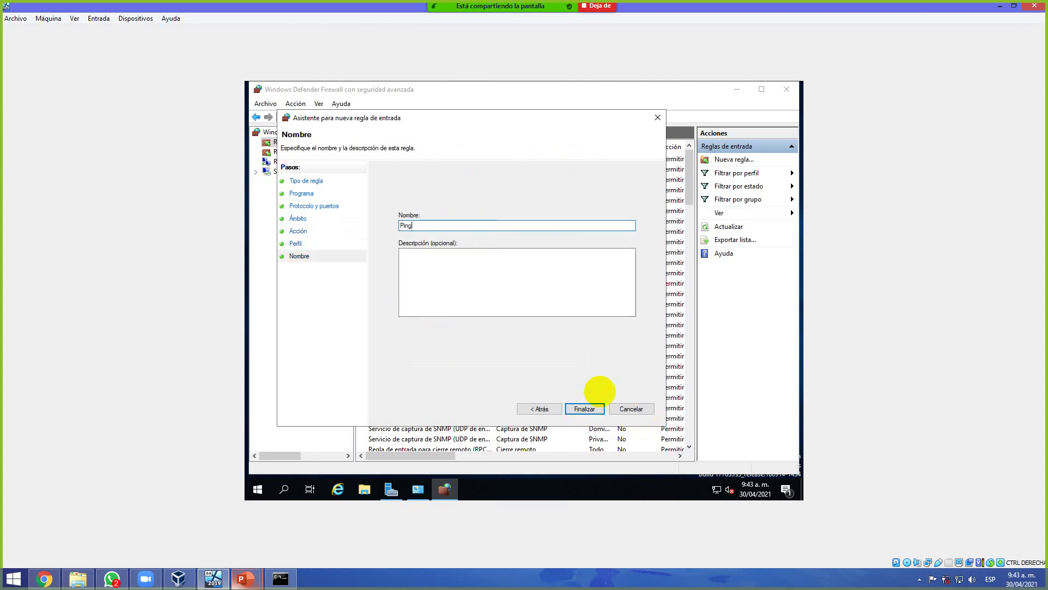
click(590, 408)
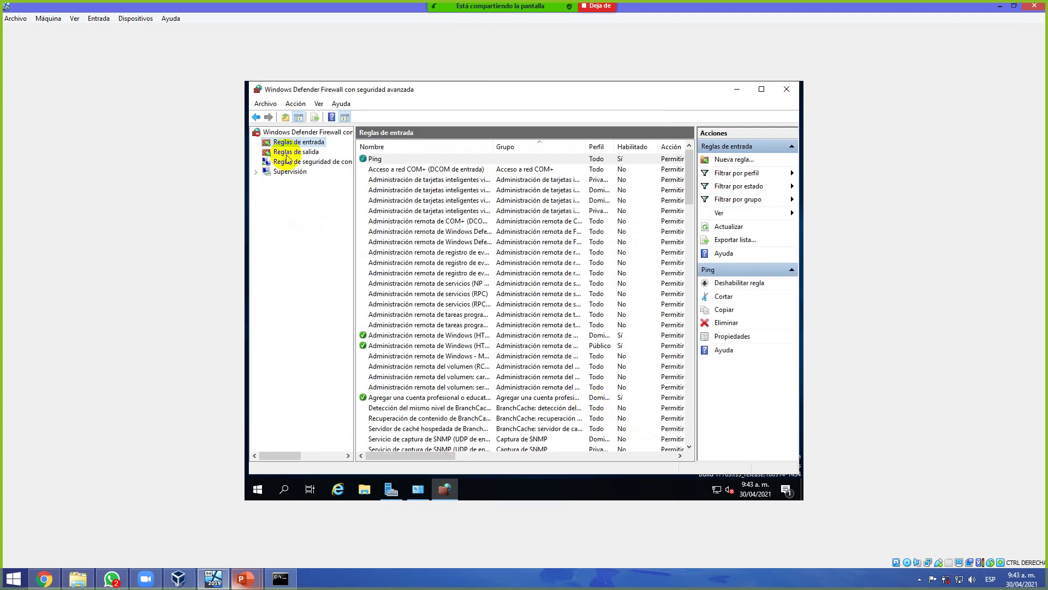
- Show Reglas de salida, dismiss the unresponsive snap-in prompt, and start a new outbound rule of type Personalizada
click(294, 153)
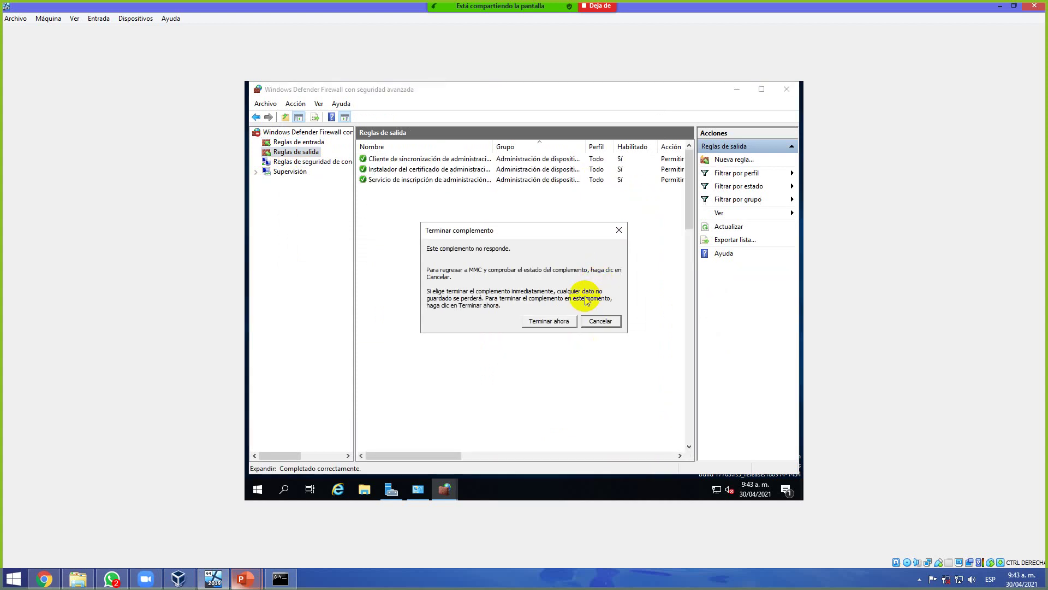
click(599, 322)
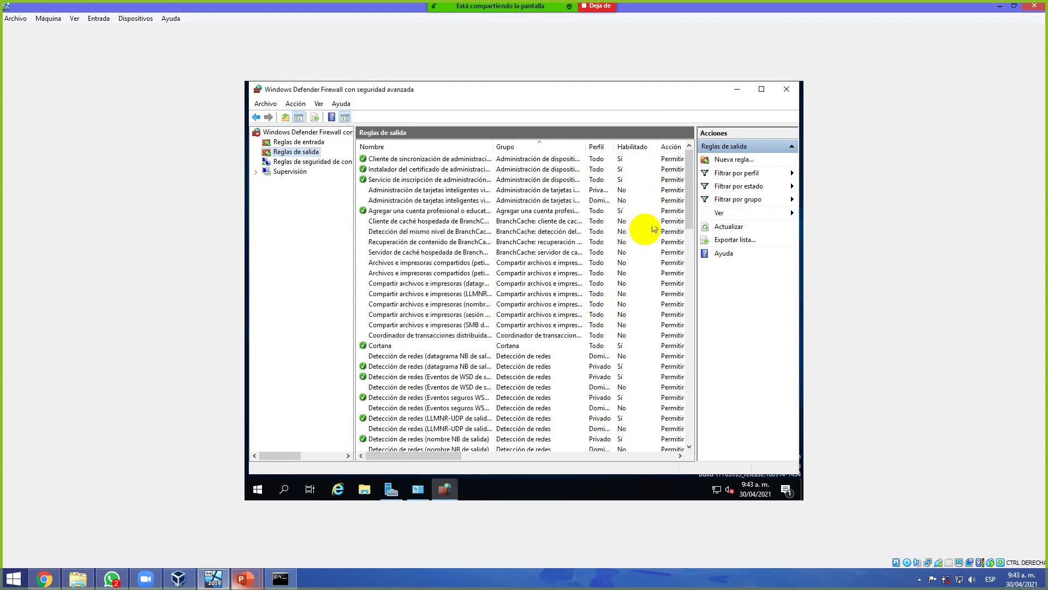
click(726, 164)
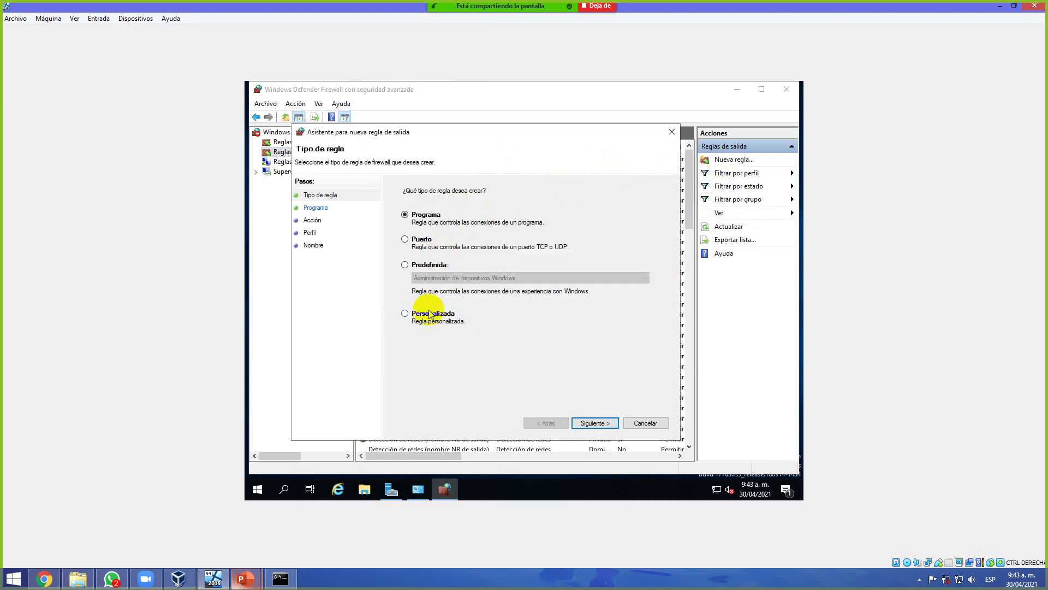
click(429, 314)
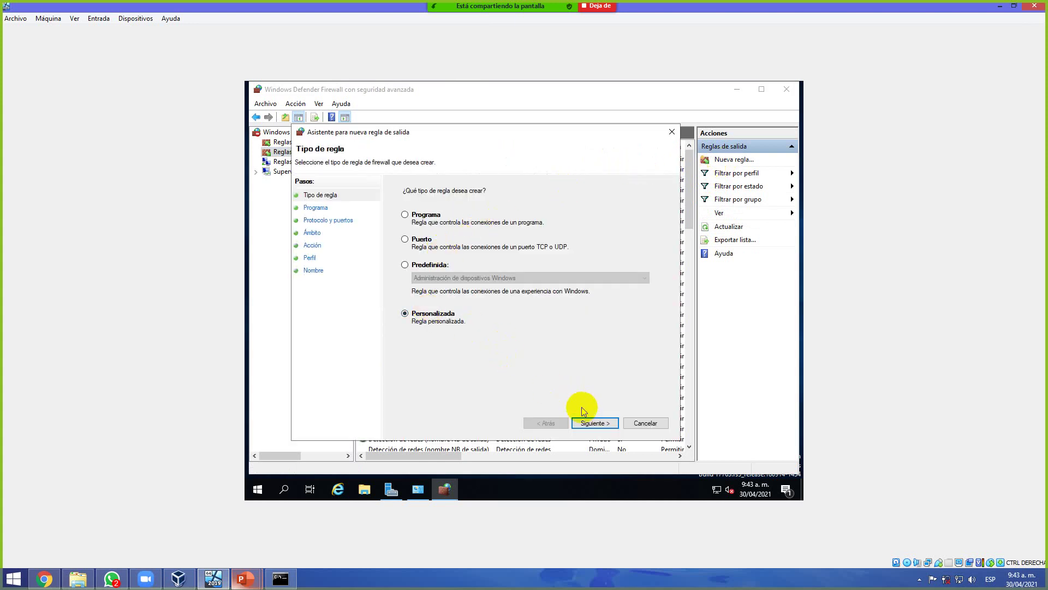
click(588, 424)
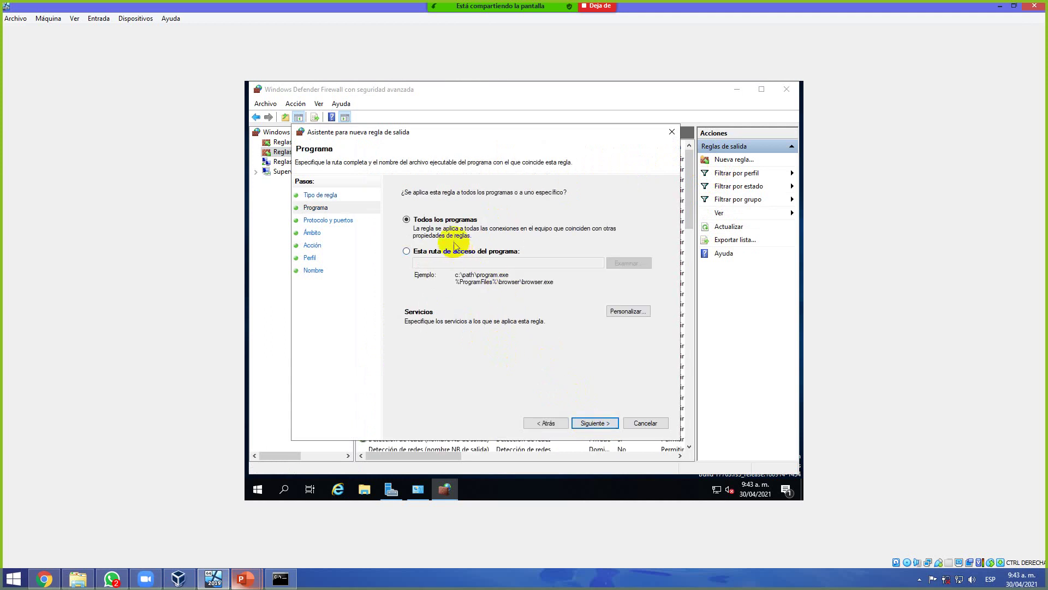
- Accept Todos los programas for the outbound rule, set its protocol type to ICMPv4, and continue to Ámbito
click(604, 425)
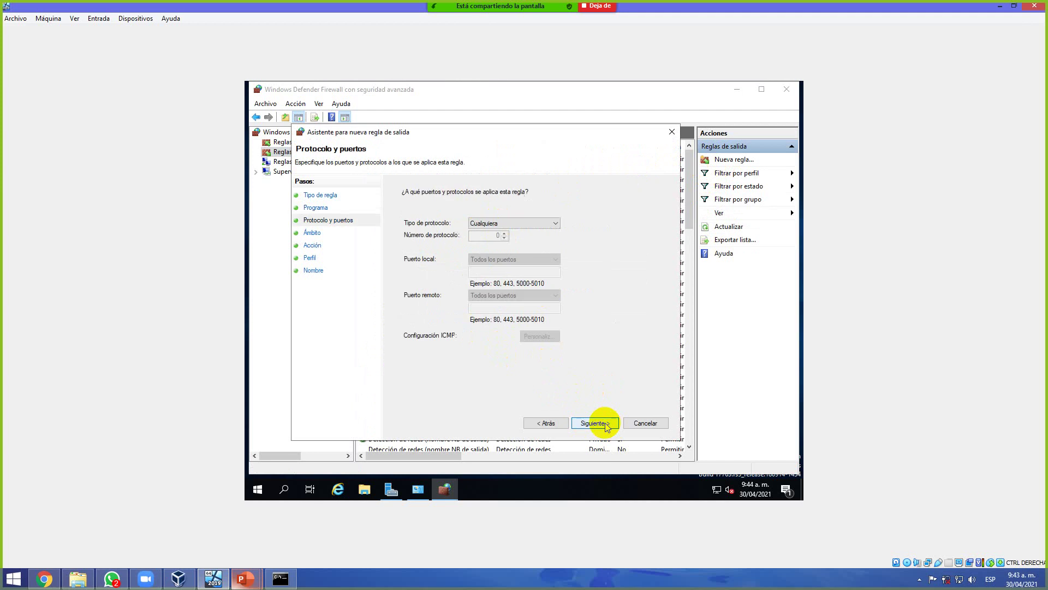
click(533, 224)
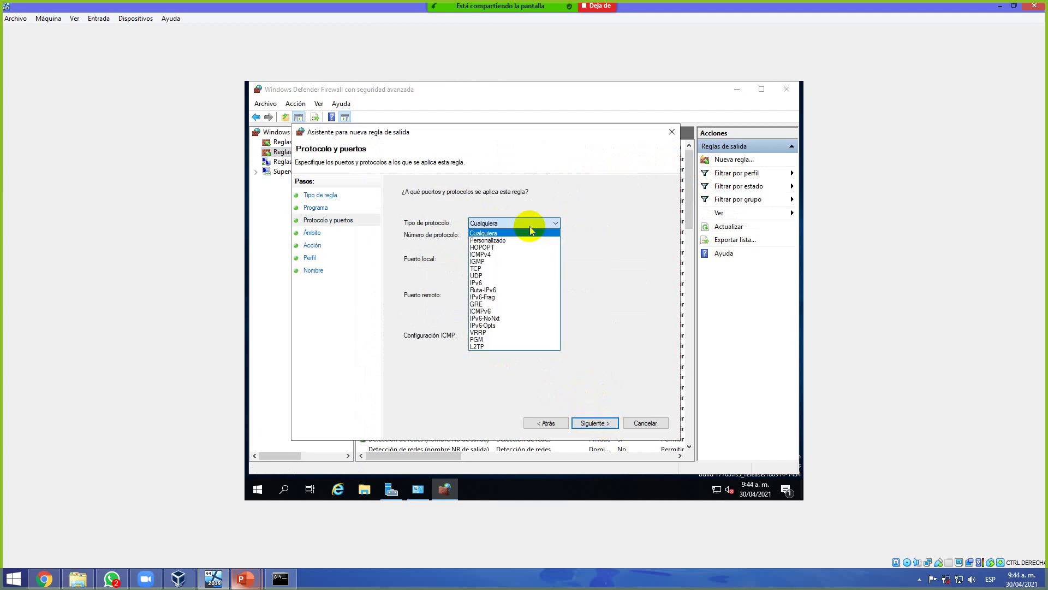
click(529, 252)
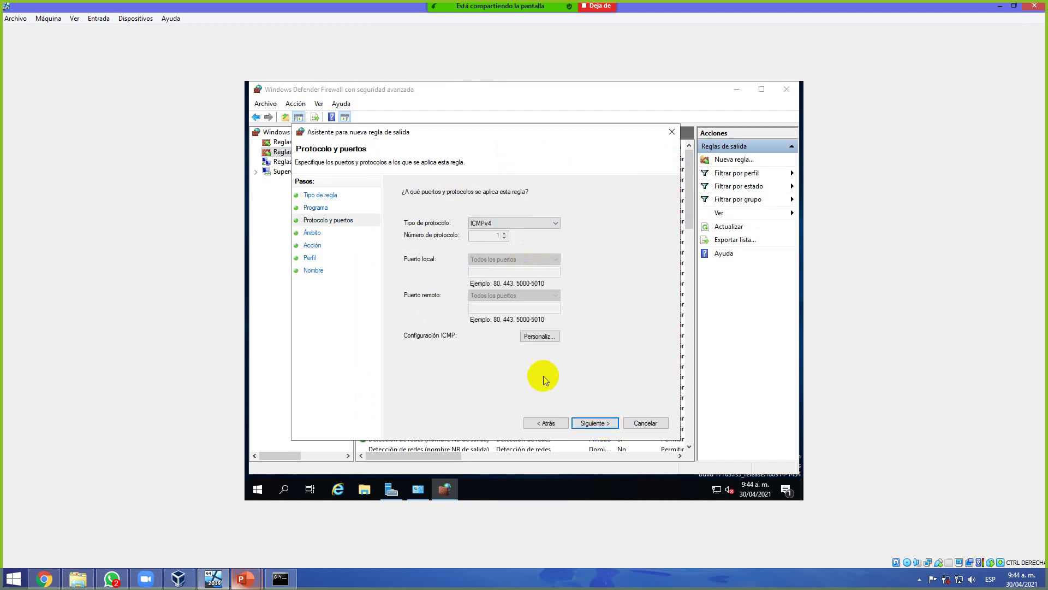
click(582, 425)
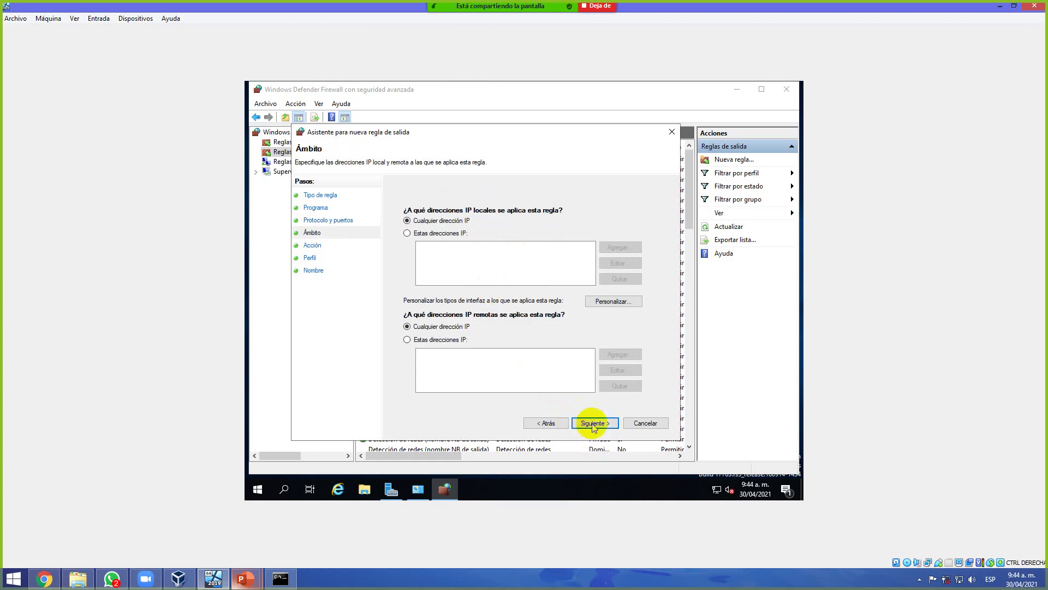
- Complete the outbound rule with any IP address, Permitir la conexión, the default profiles and the name Ping
click(593, 424)
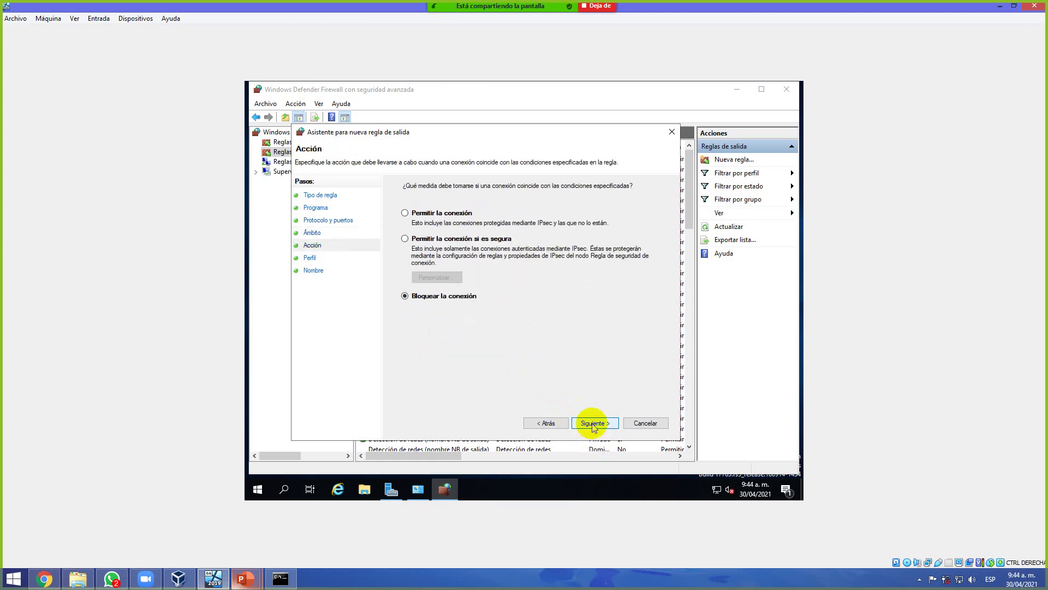
click(425, 219)
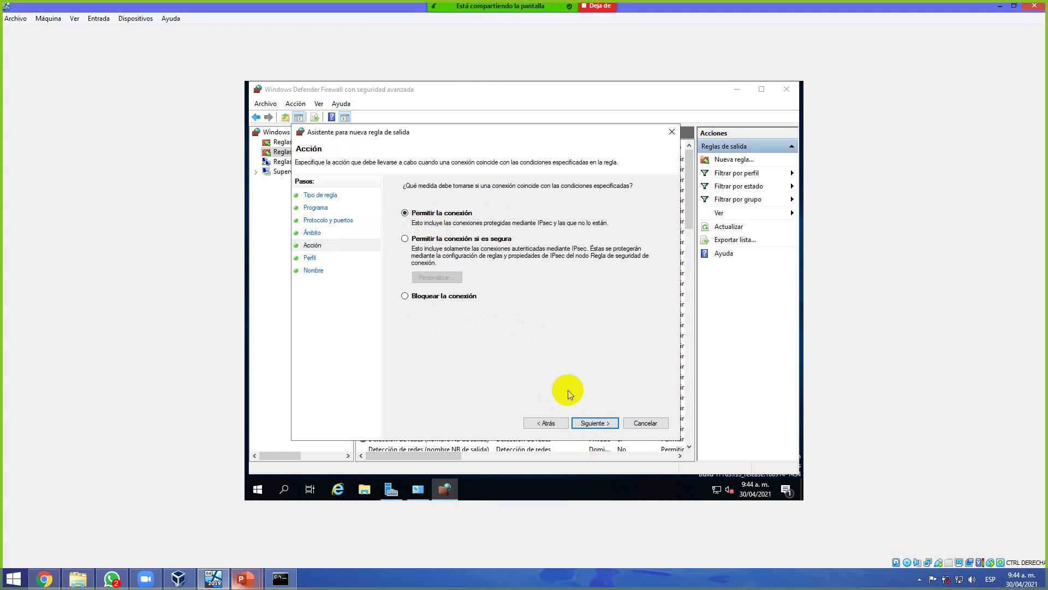
click(595, 425)
click(595, 424)
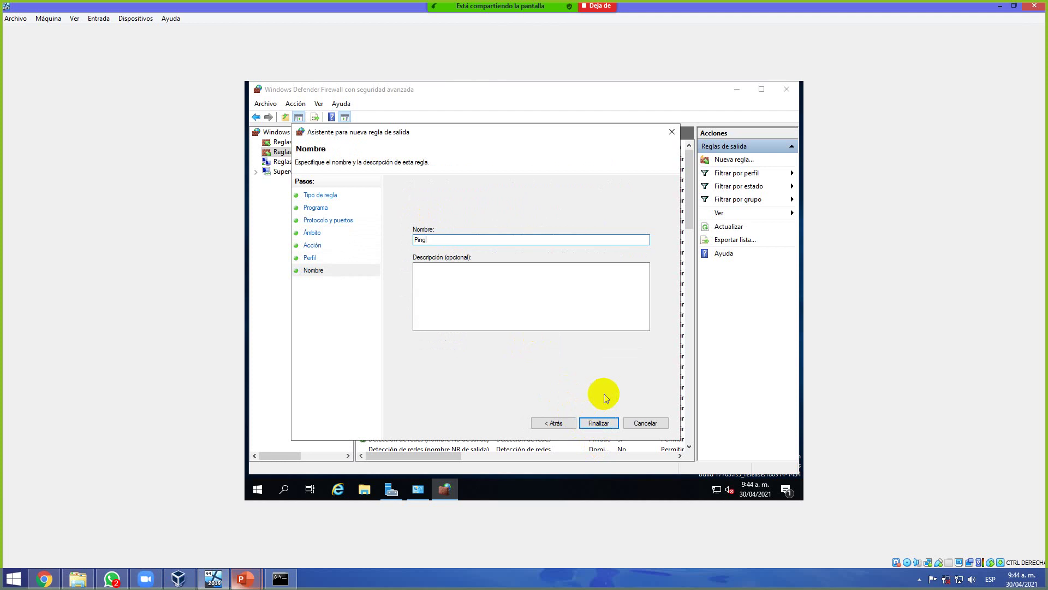
click(601, 422)
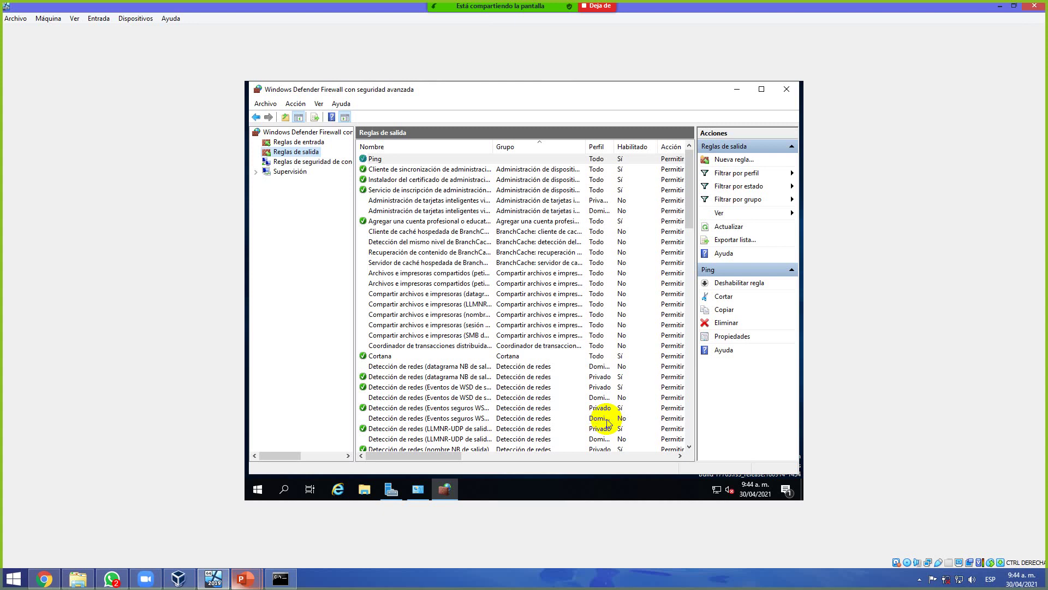
- Close the advanced firewall console, ping 192.168.0.12 again from the host's command prompt, and close the prompt
click(787, 89)
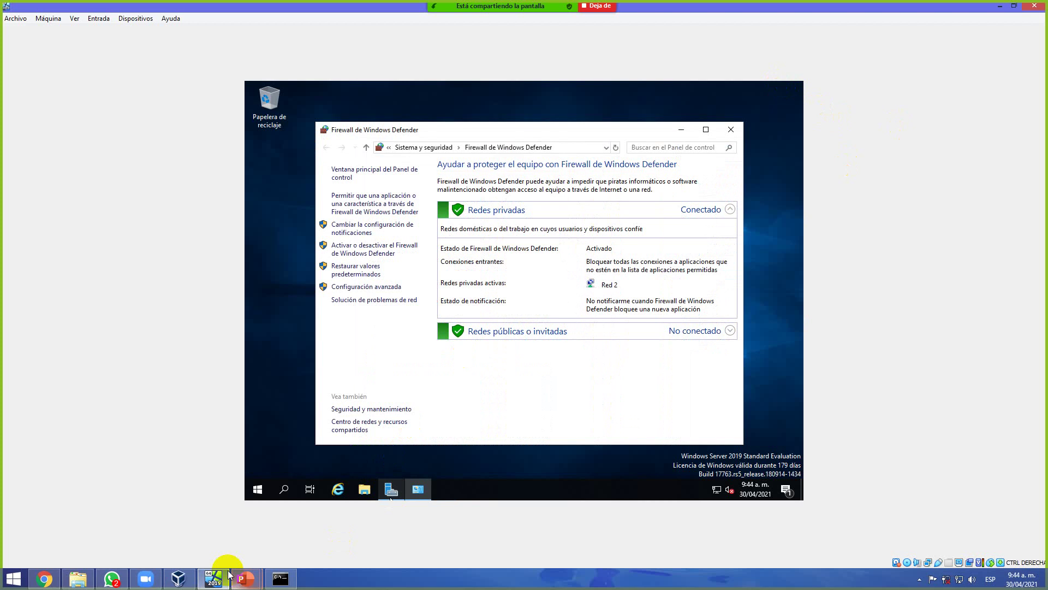
click(280, 578)
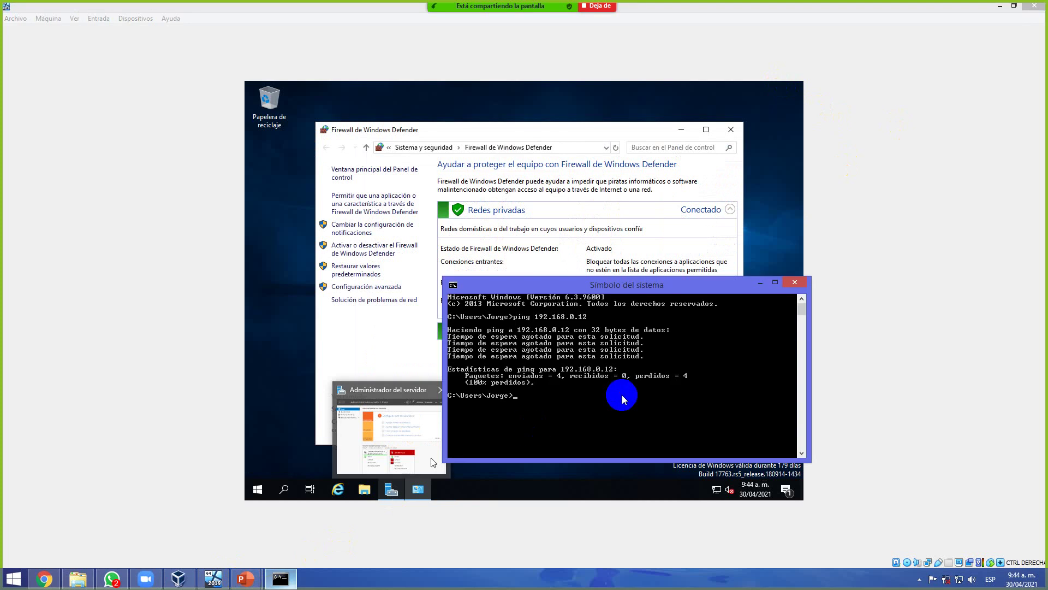
key(Return)
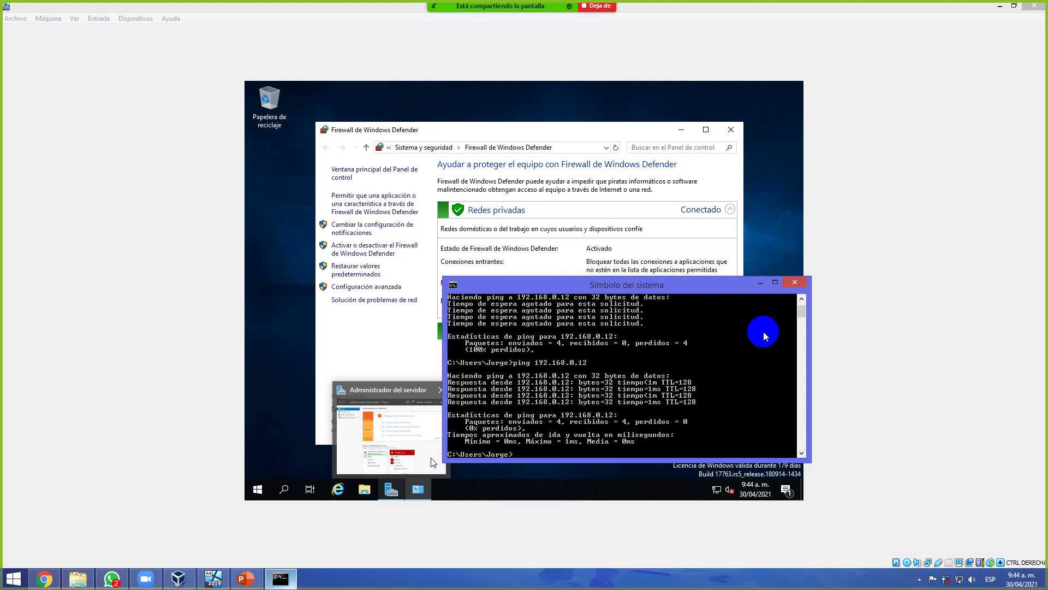
click(792, 283)
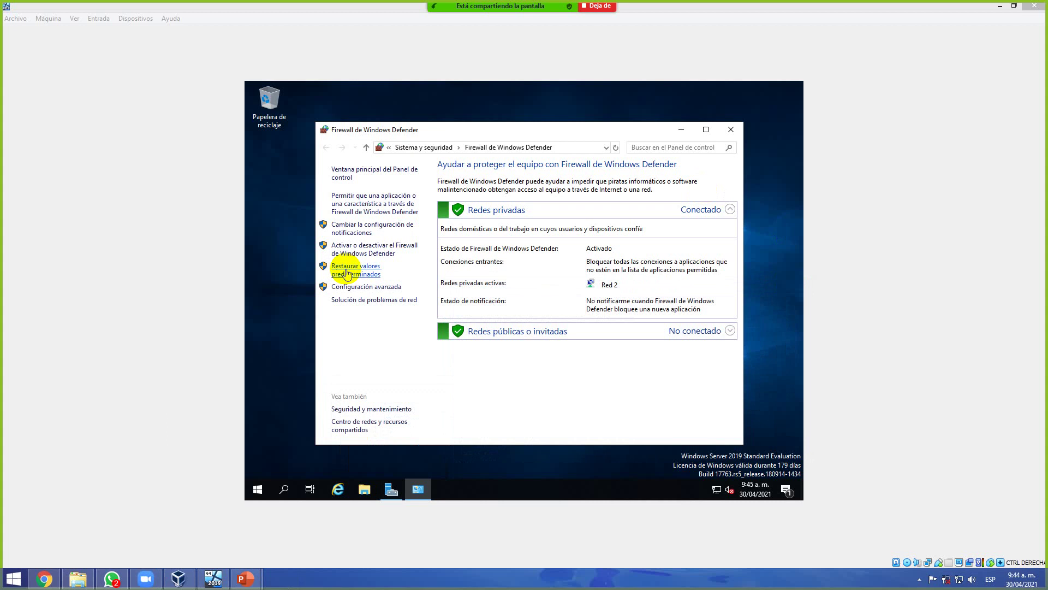
- In Chrome, close the Rootear article and examine the W8.1, WS and RD diagram on the IDroo whiteboard
click(44, 577)
click(101, 10)
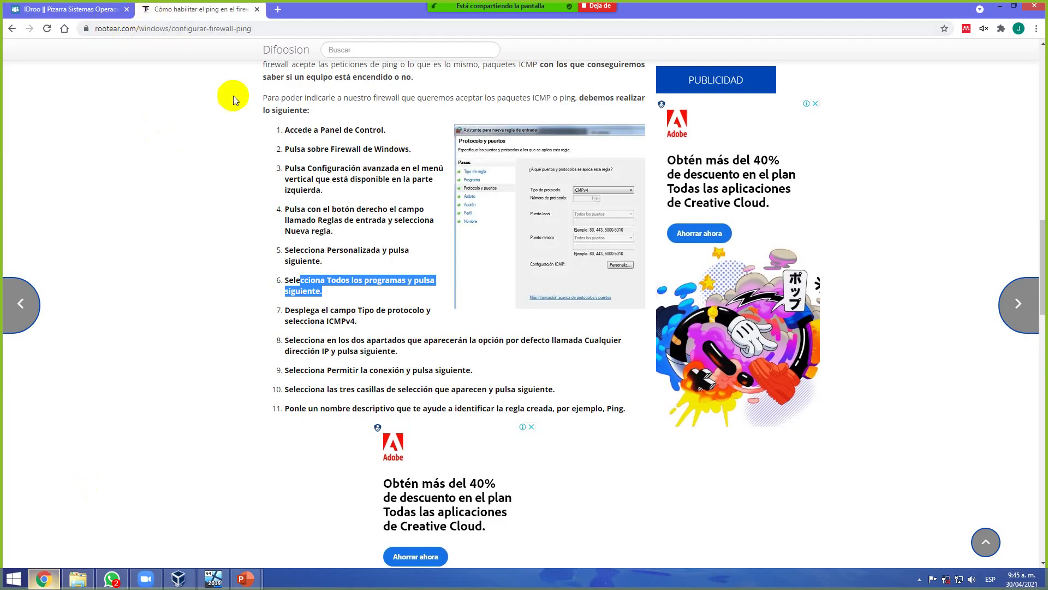
scroll(429, 452, up, 5)
scroll(424, 258, down, 2)
scroll(423, 258, down, 3)
scroll(440, 211, up, 3)
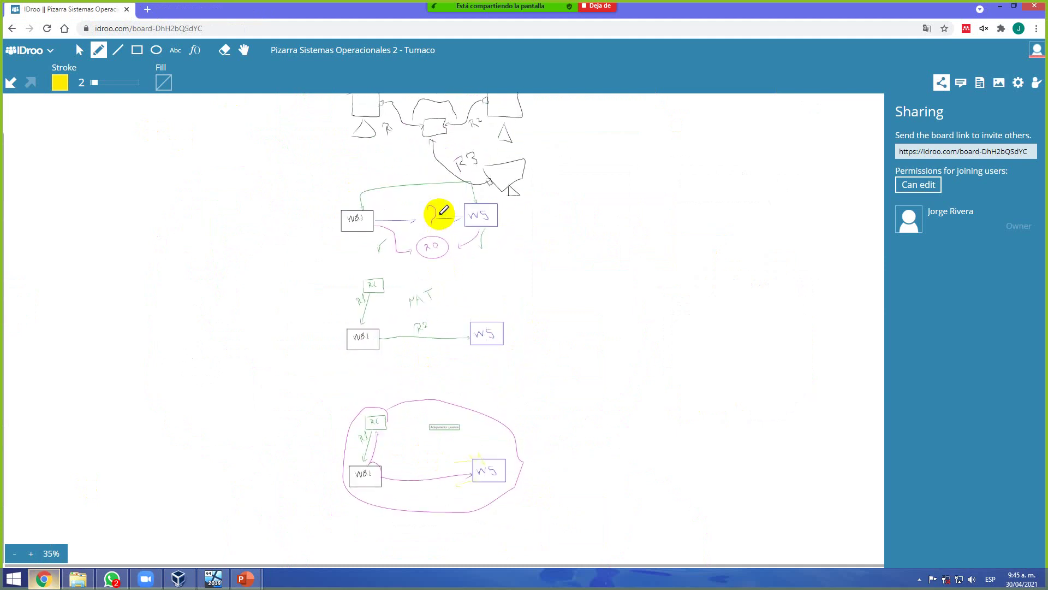
scroll(440, 213, up, 3)
scroll(443, 273, down, 2)
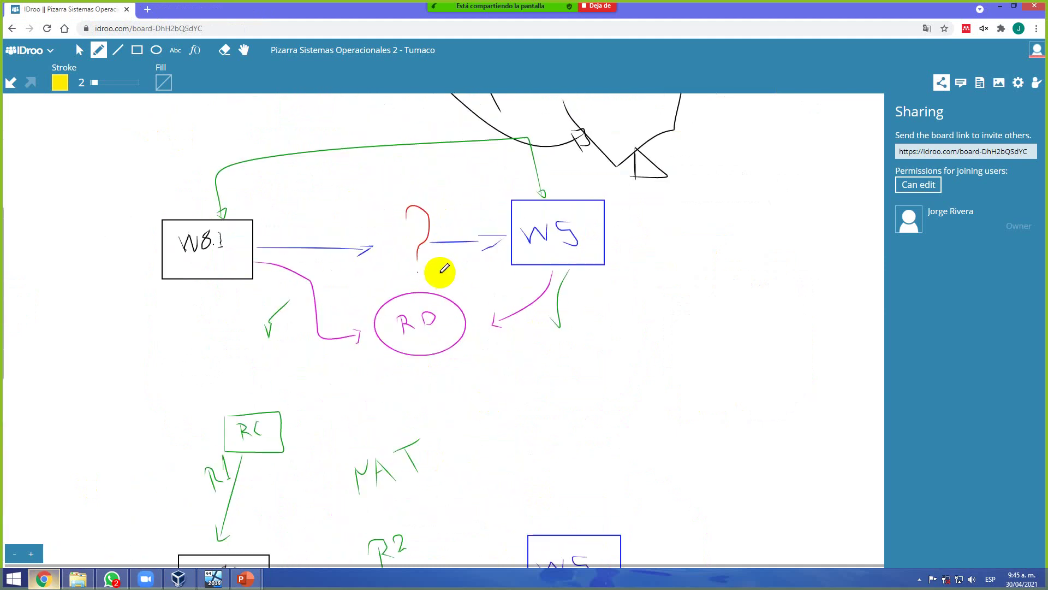
- Switch to the virtual machine, close Firewall de Windows Defender, and place the VM window beside the whiteboard at half-screen width
click(213, 579)
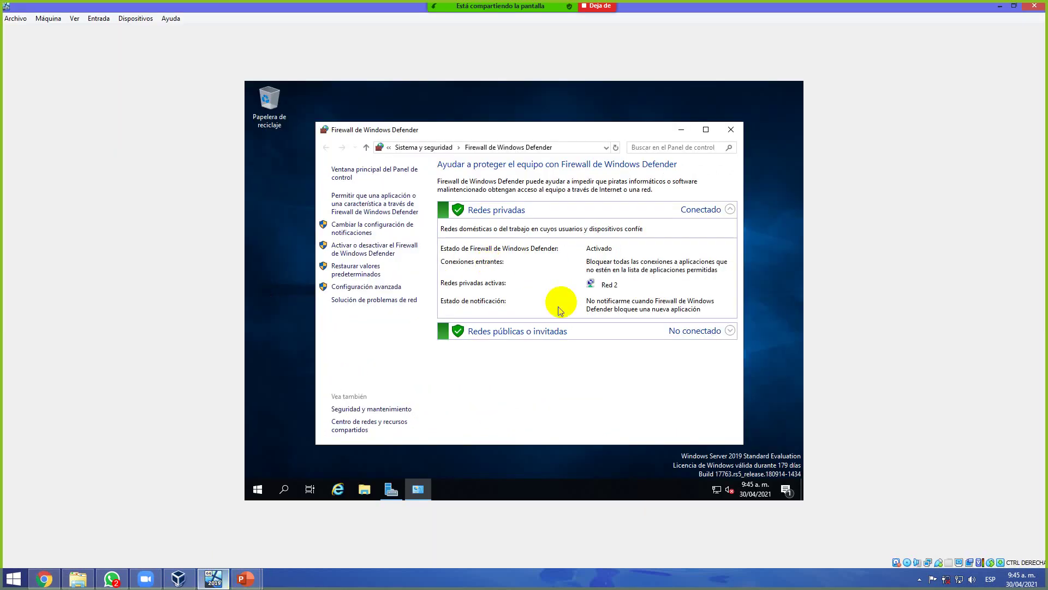
click(732, 127)
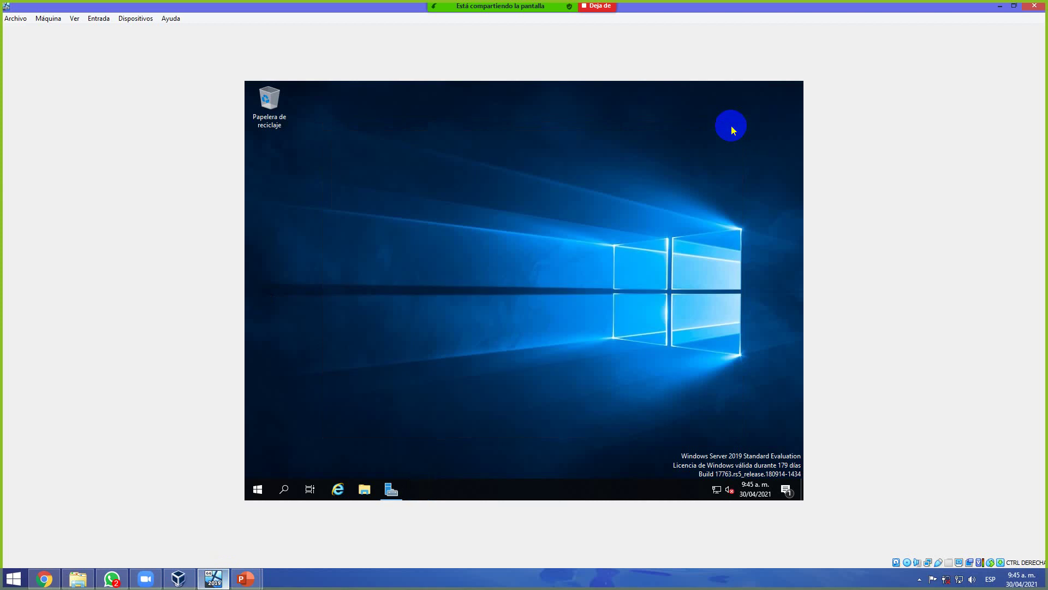
drag(734, 6, 751, 60)
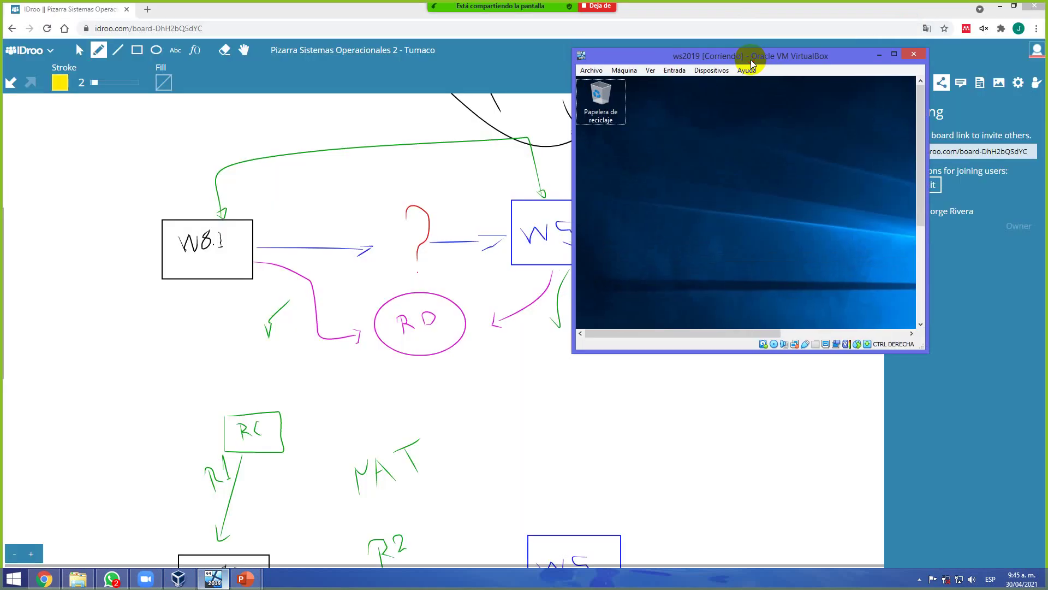
drag(751, 60, 1046, 2)
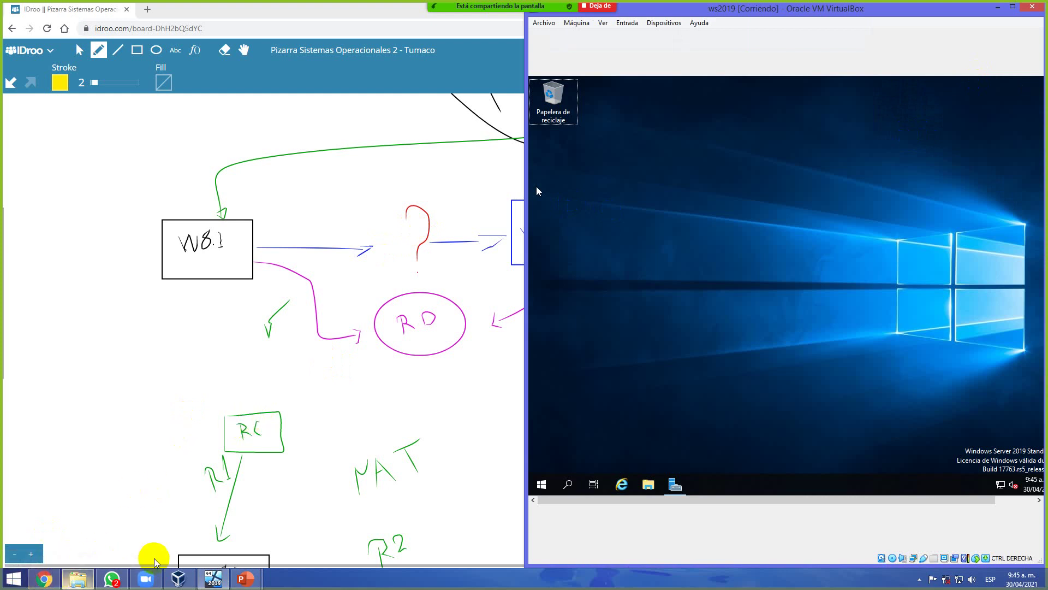
- Search the host for "escritorio", open Conexión a Escritorio remoto, and move its window over the whiteboard
key(super)
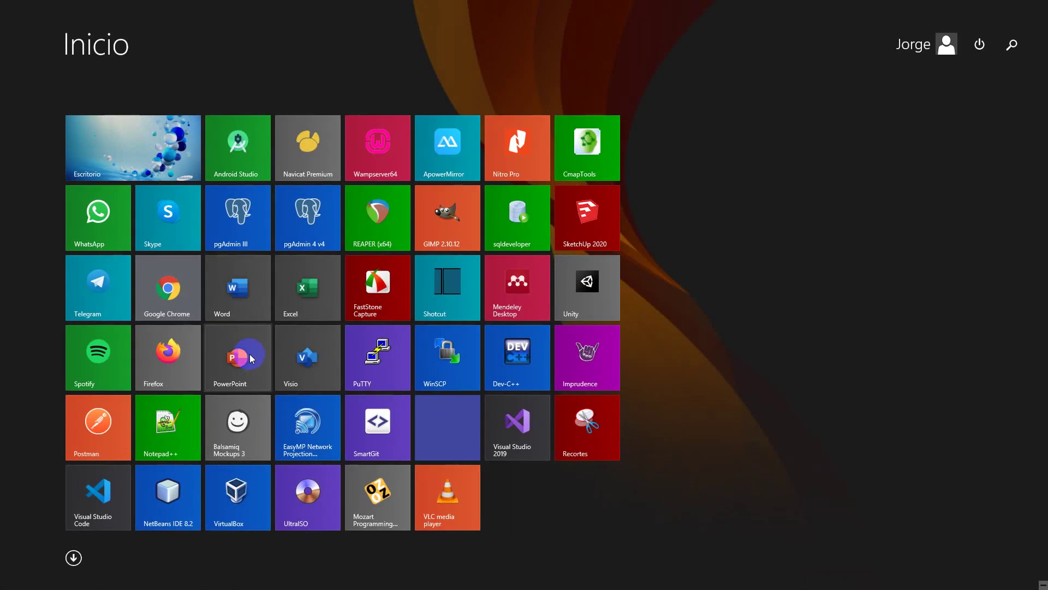
text(escritorio)
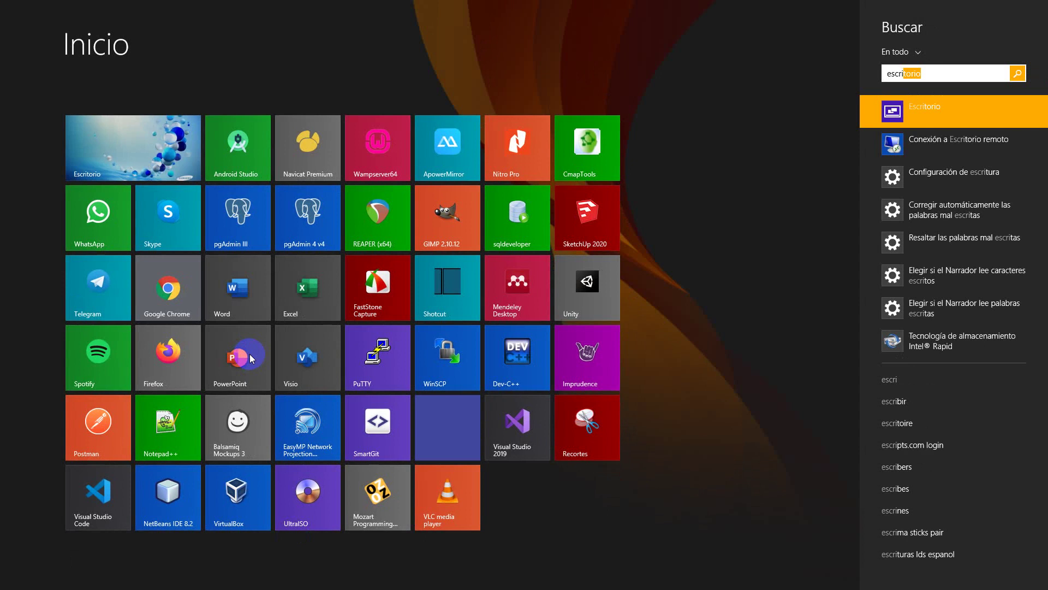
click(923, 148)
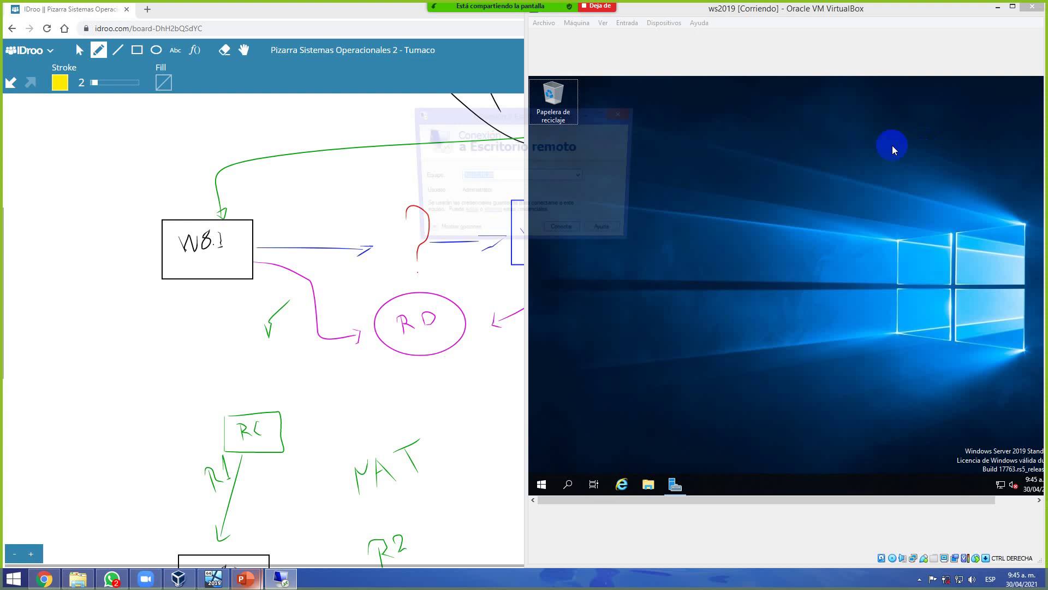
drag(534, 116, 328, 171)
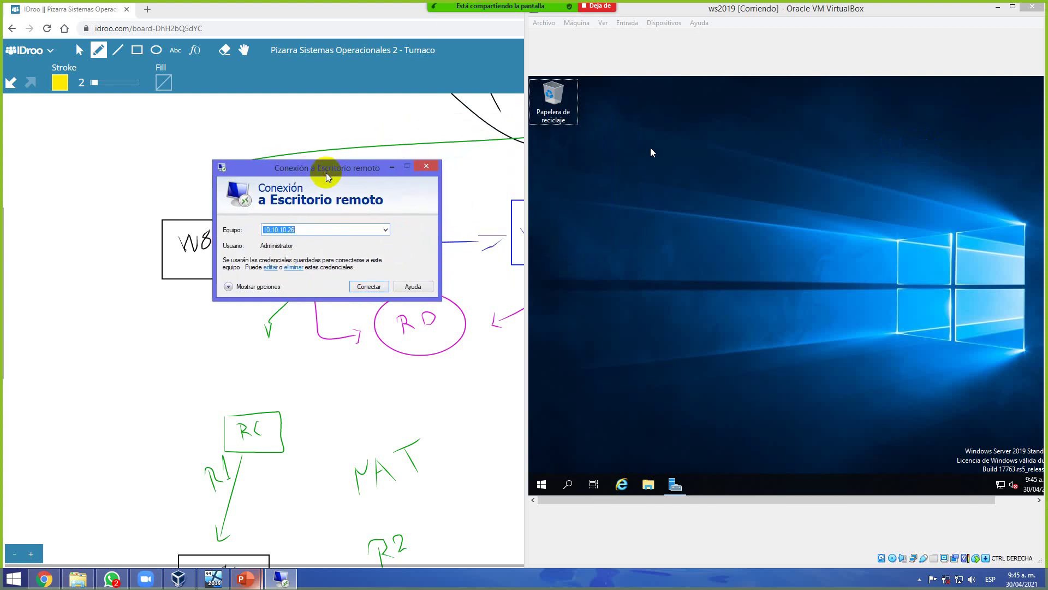
- Clear the saved computer address from the Equipo field of Conexión a Escritorio remoto
click(266, 230)
drag(300, 229, 253, 230)
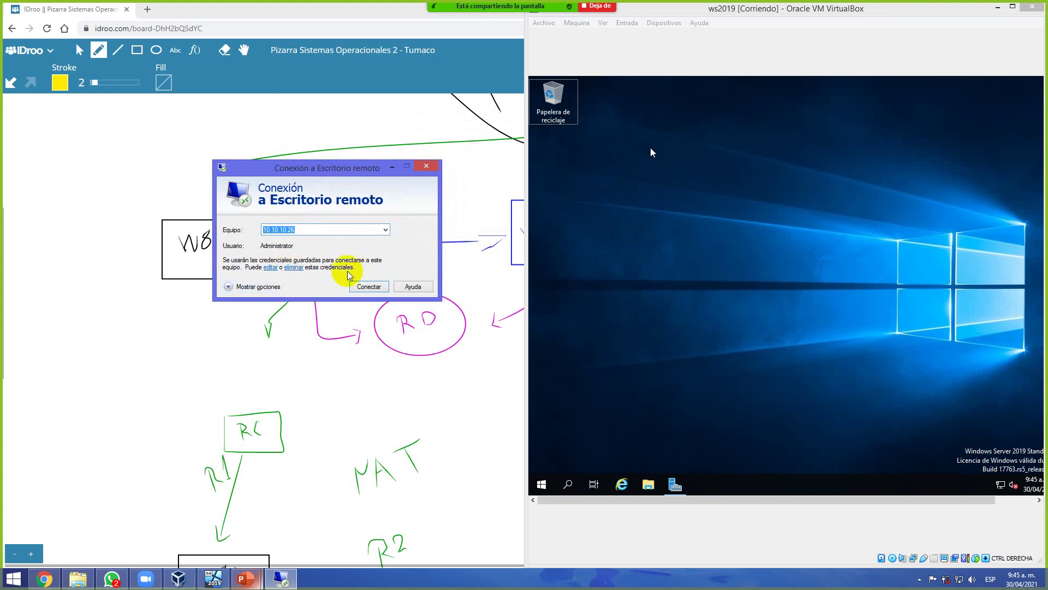
click(385, 230)
click(385, 232)
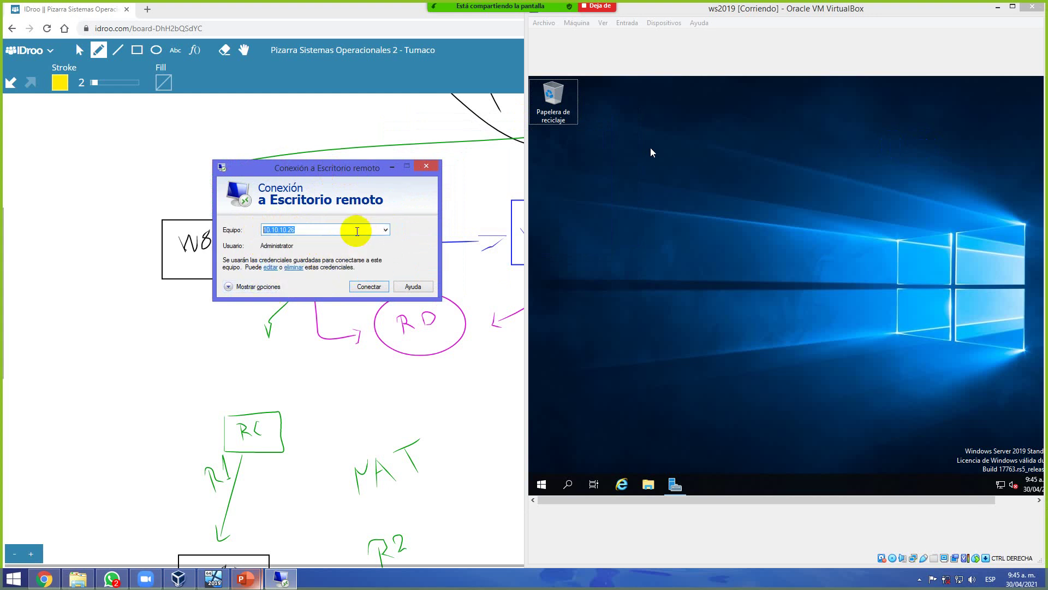
key(BackSpace)
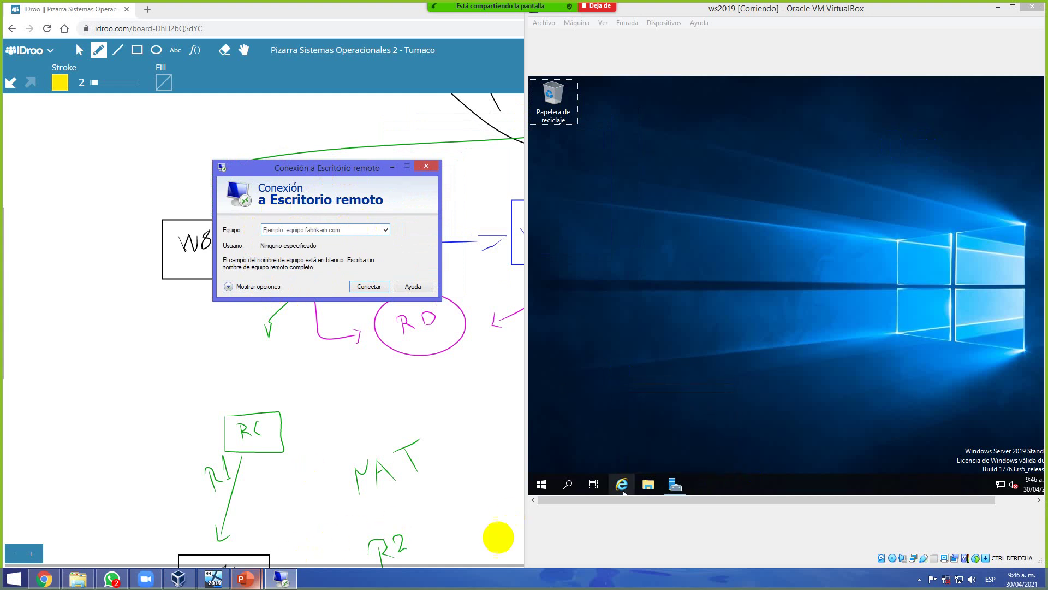
- Bring up Administrador del servidor in the VM, and try to connect from the host by Remote Desktop to 192.168.0.12
click(676, 483)
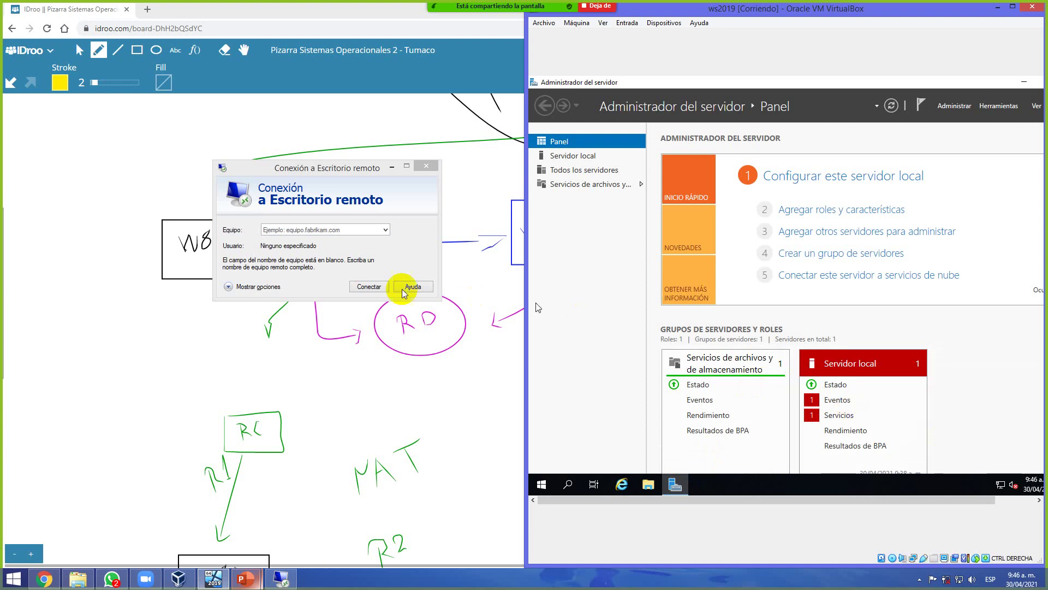
click(374, 229)
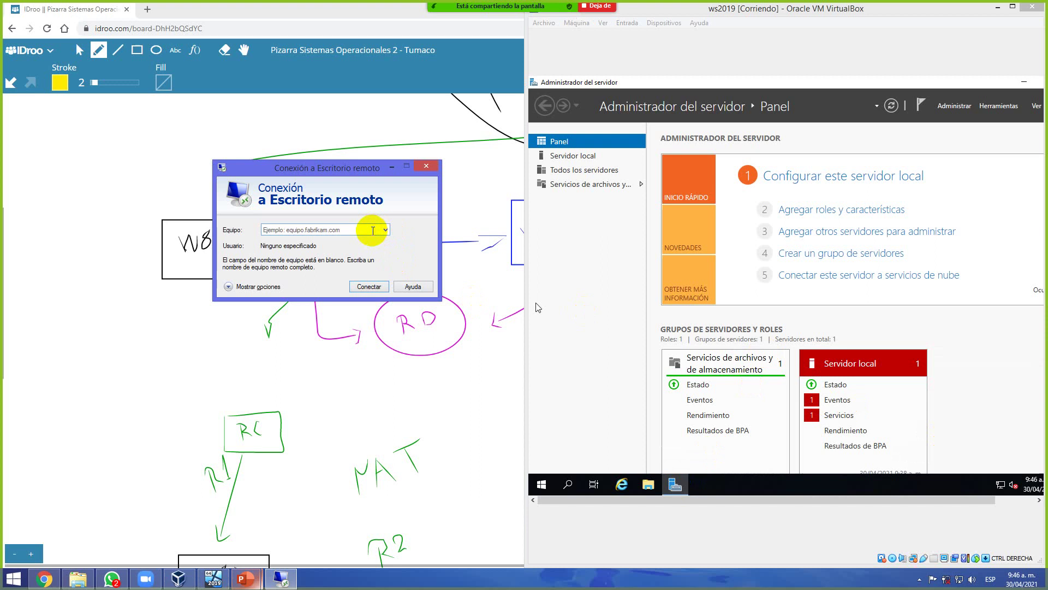
text(192)
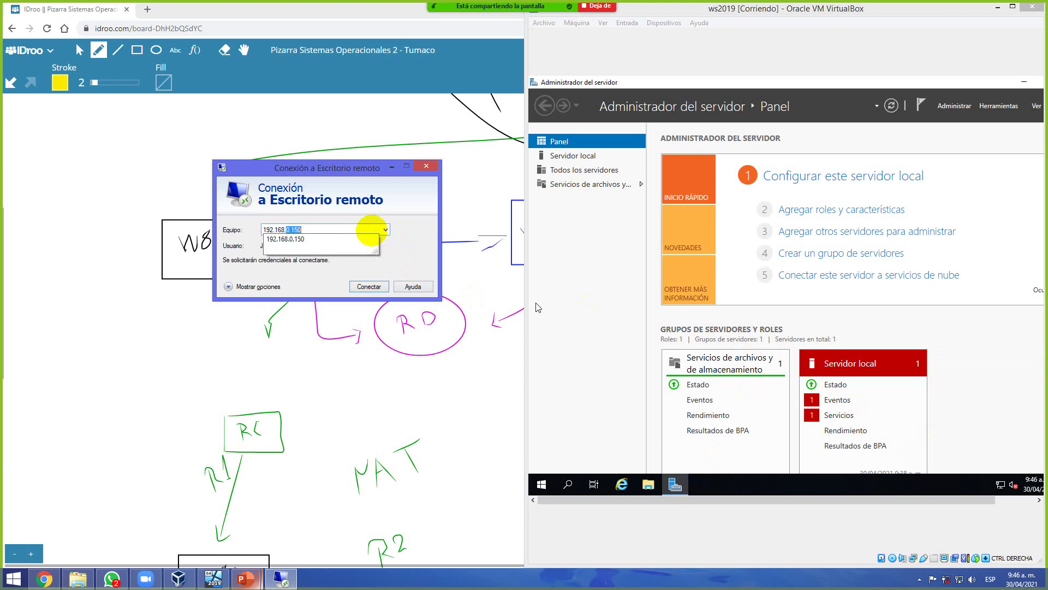
text(.168.0.12)
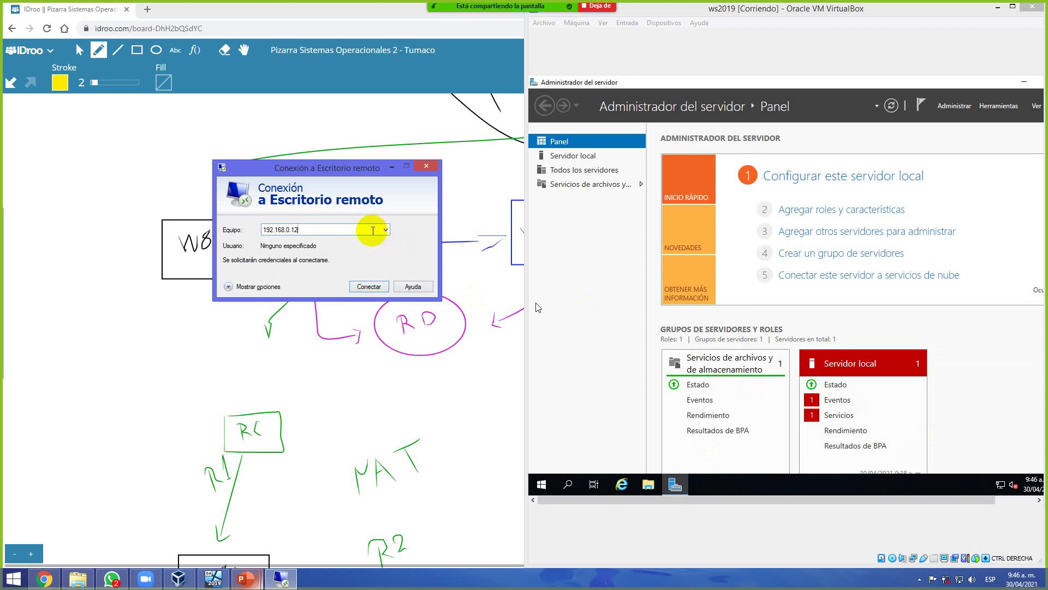
click(368, 281)
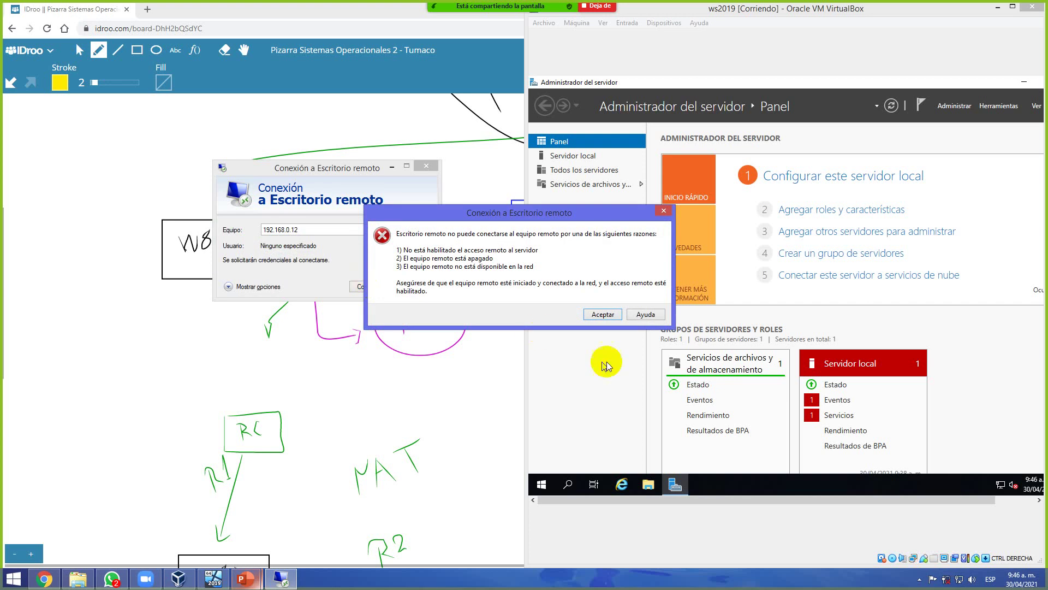
click(621, 316)
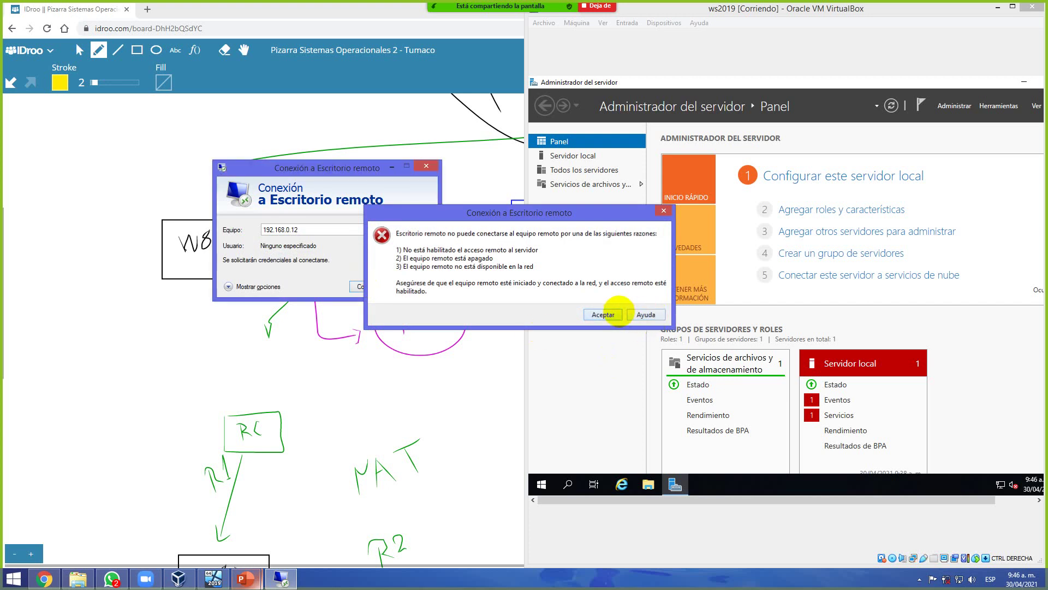
- Maximize the VM window and start the wizard for adding roles and features from Administrador del servidor
click(745, 14)
drag(745, 14, 636, 16)
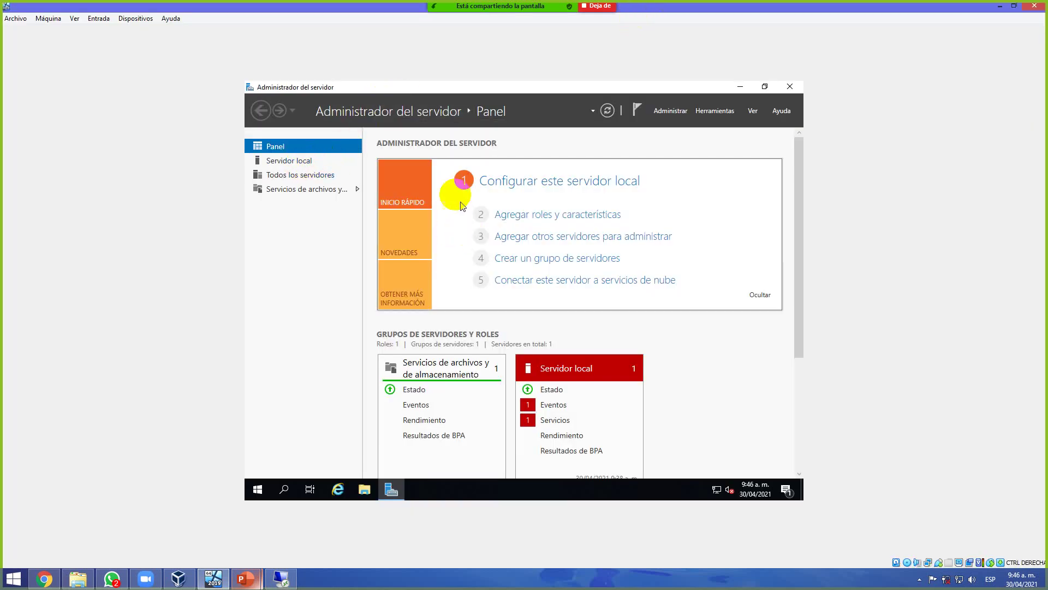
click(416, 187)
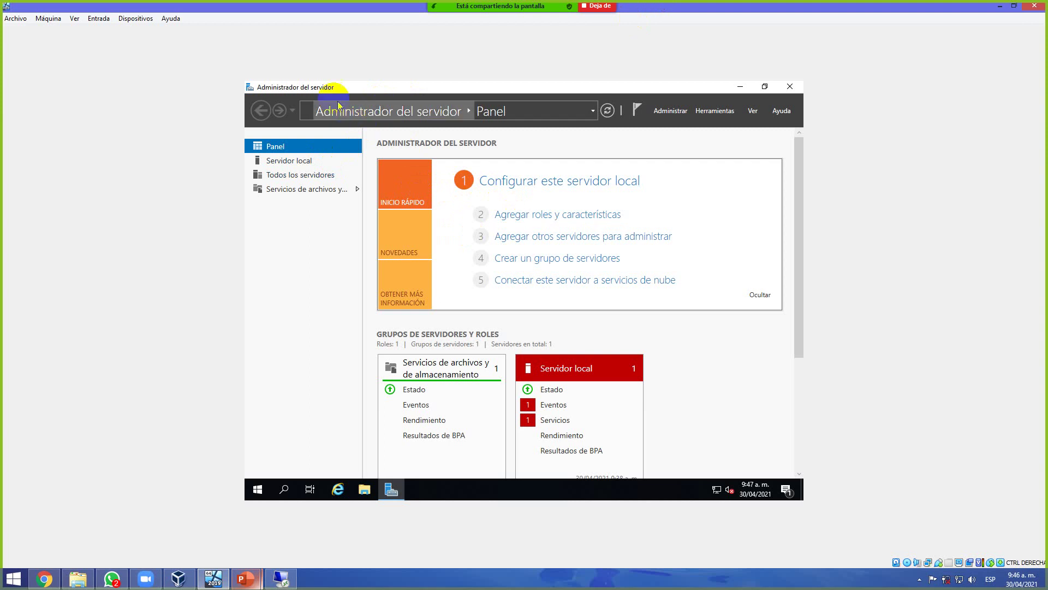
click(511, 215)
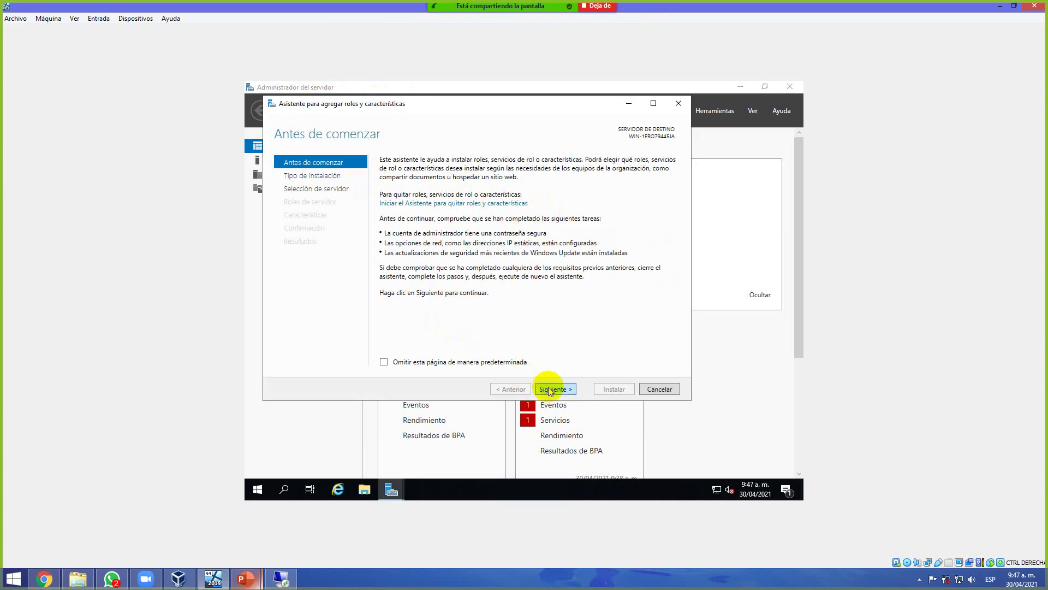
- Choose Instalación basada en características o en roles and accept the listed Windows Server 2019 machine as the destination server
click(551, 390)
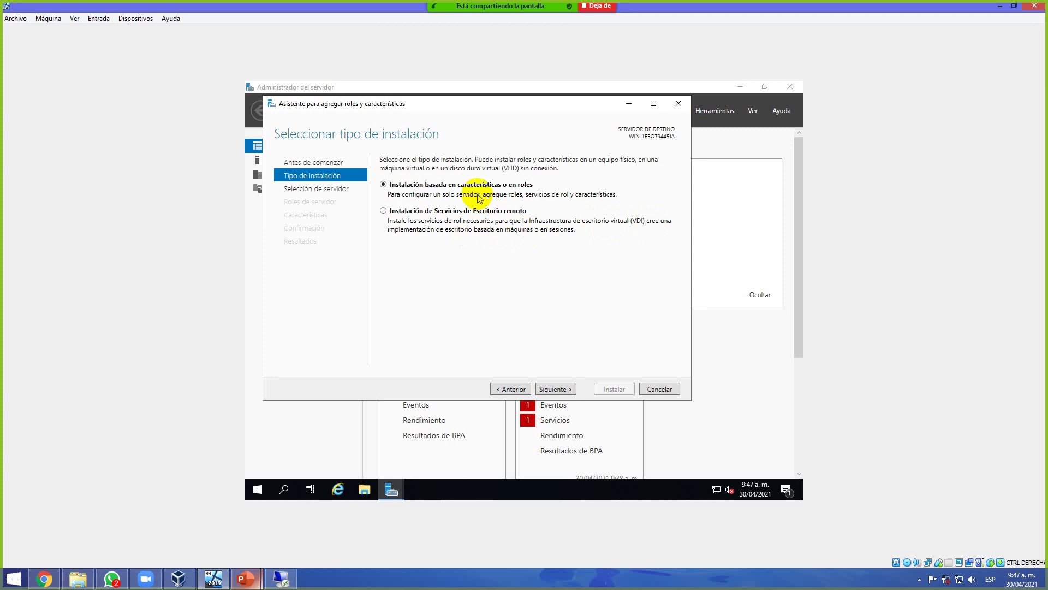
click(476, 188)
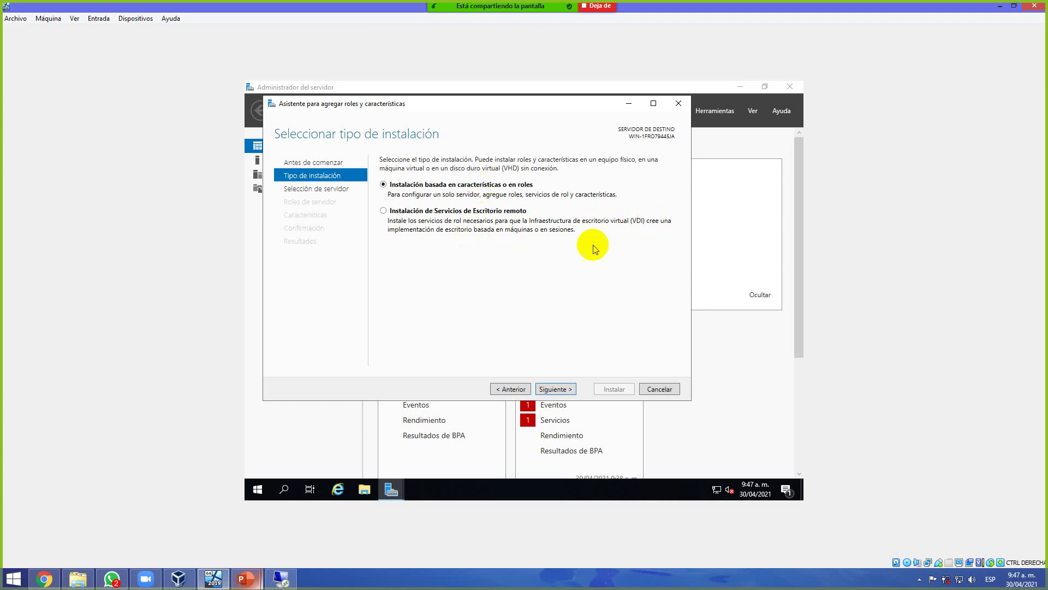
click(564, 393)
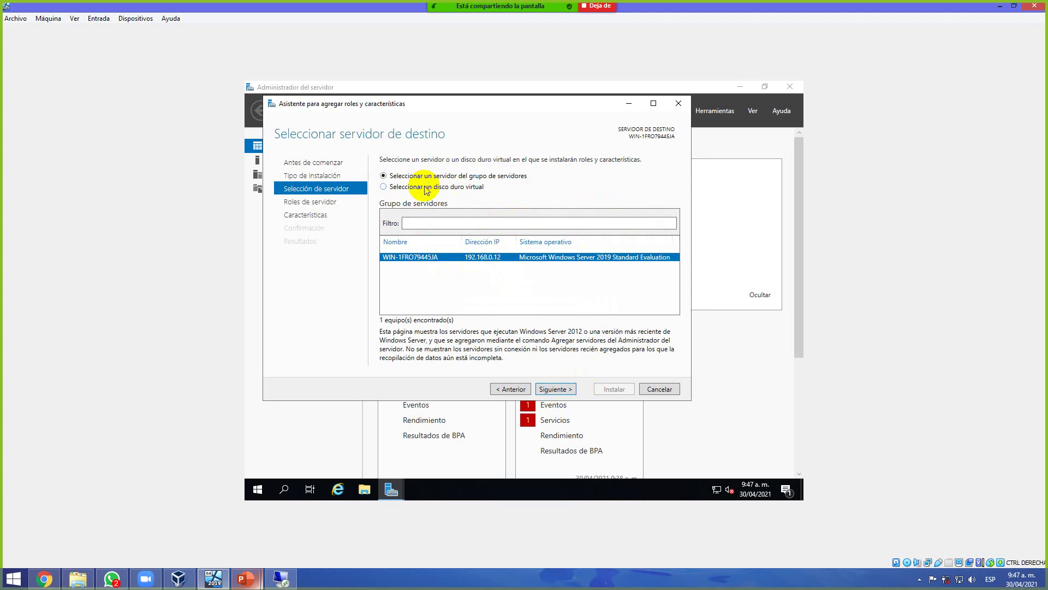
click(549, 388)
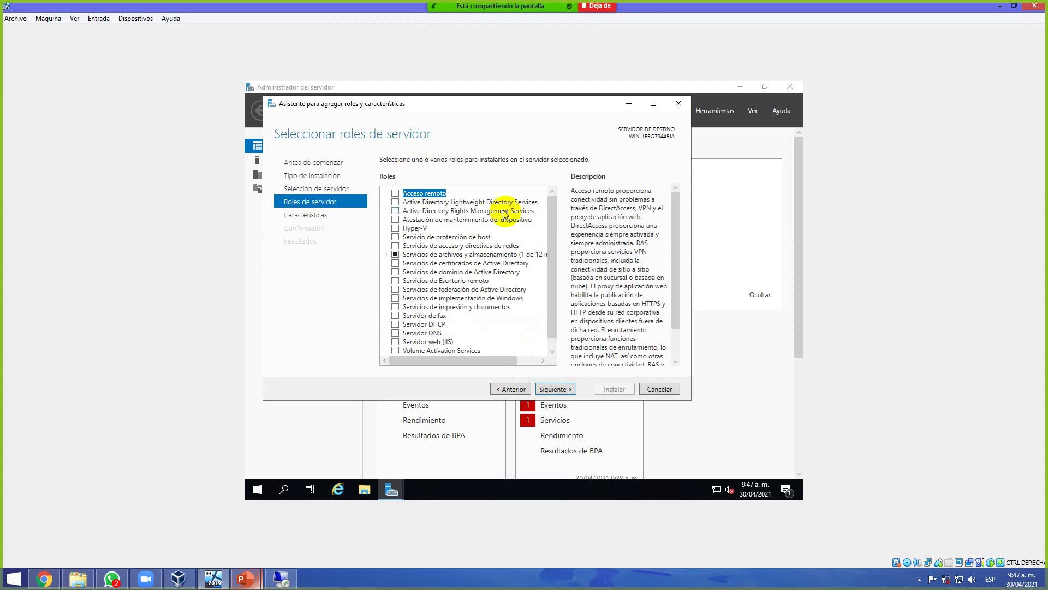
- Select the Servicios de Escritorio remoto server role and continue to the features page
click(553, 240)
drag(553, 241, 546, 187)
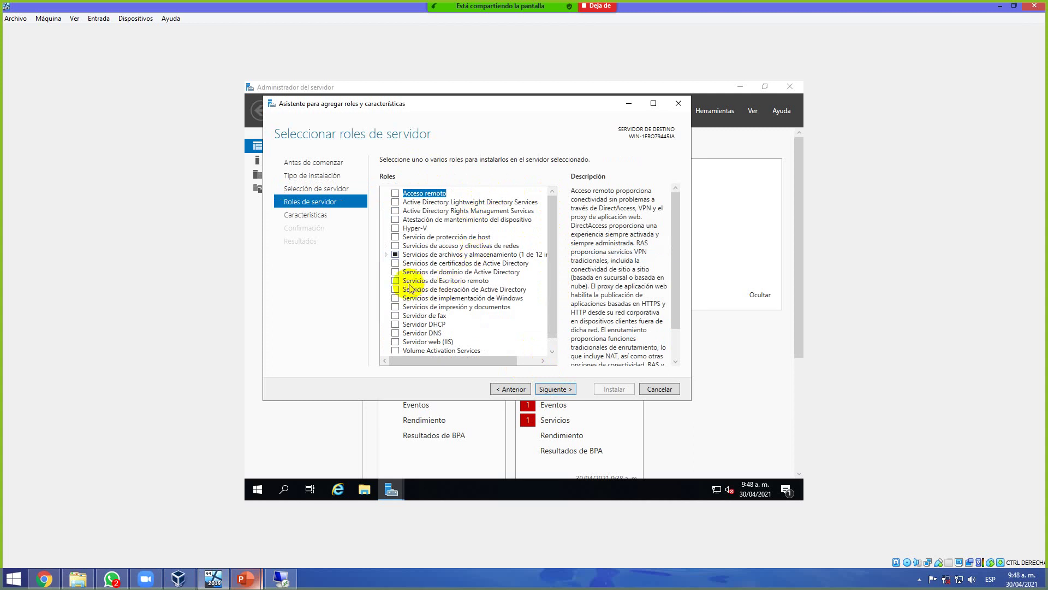
click(396, 281)
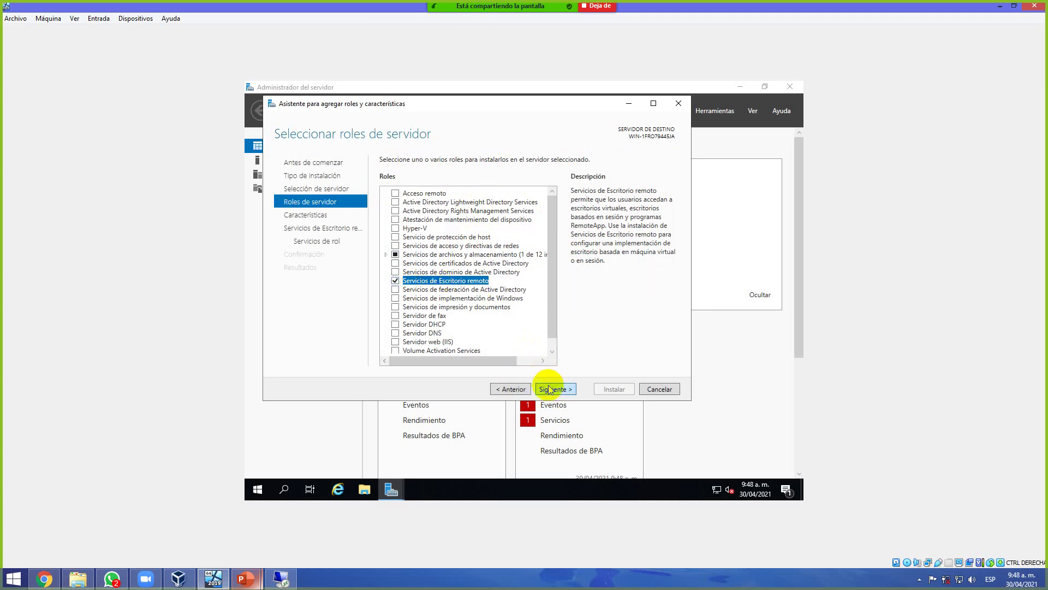
click(550, 389)
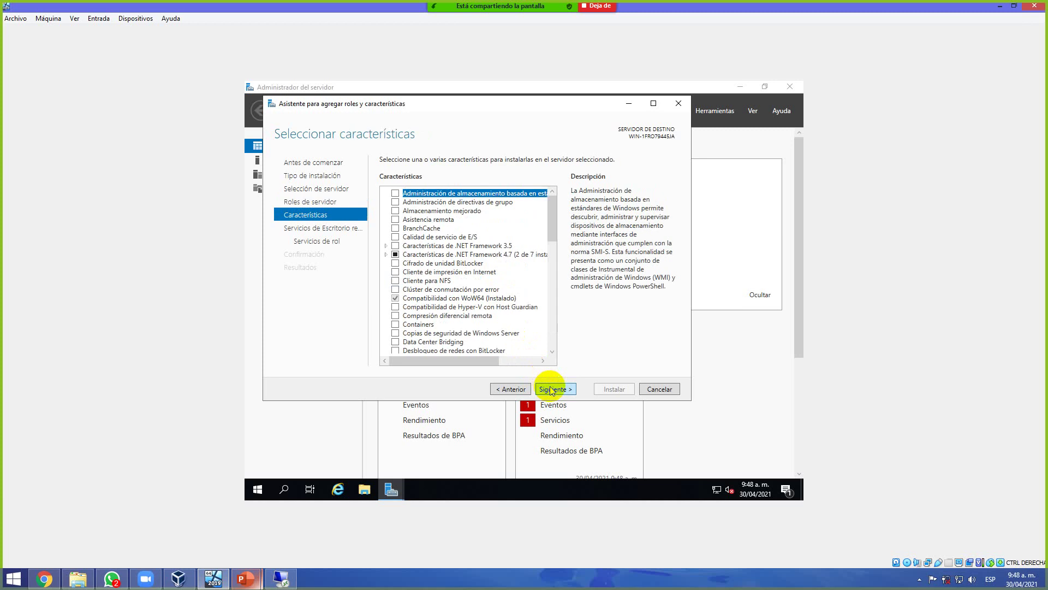
- Review the list of features, add none, and continue to the role services of Servicios de Escritorio remoto
scroll(500, 279, down, 8)
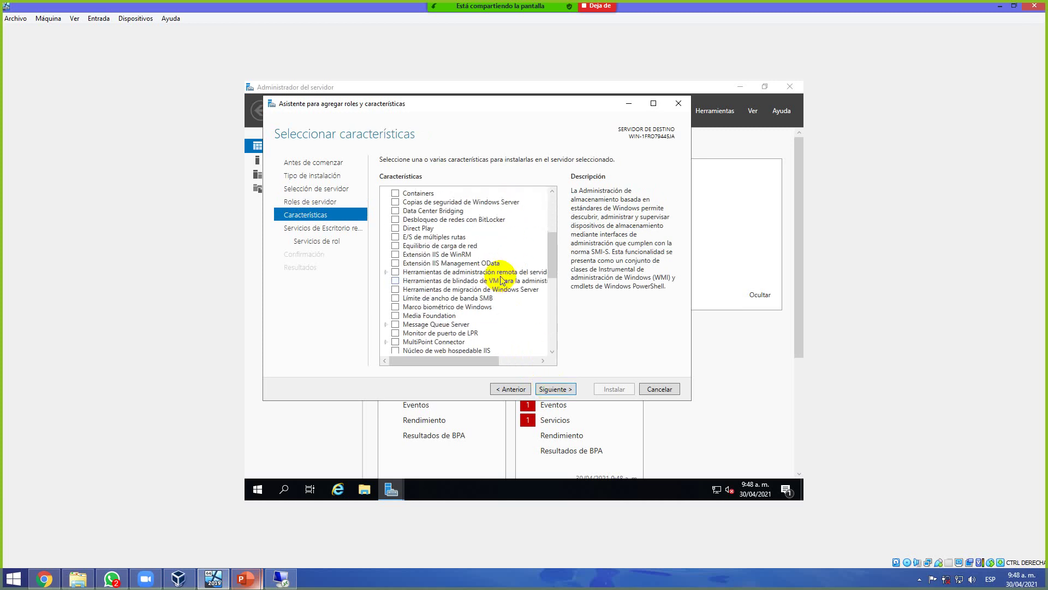
scroll(508, 322, up, 8)
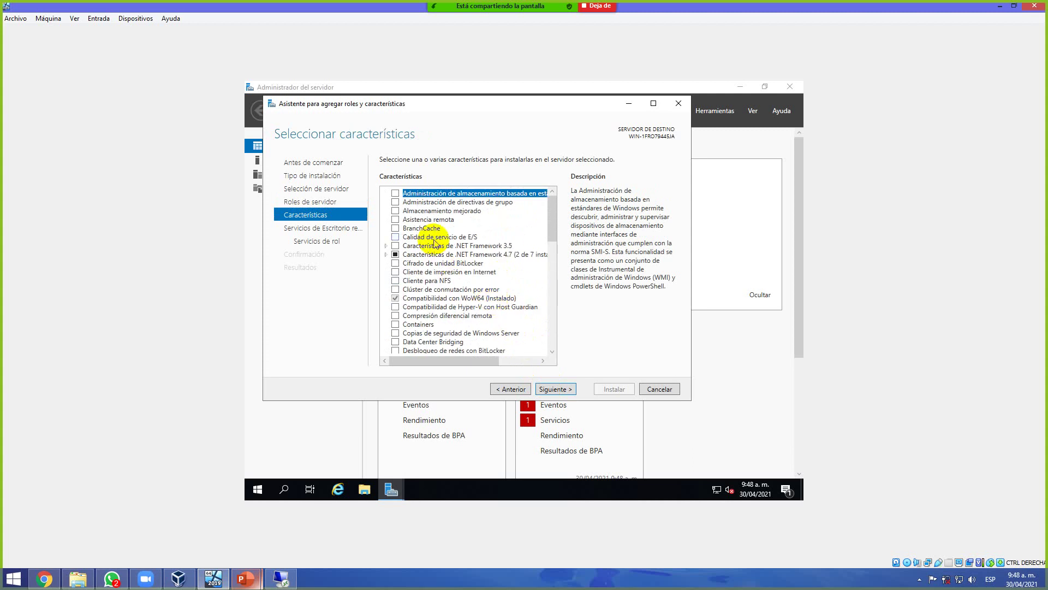
scroll(435, 244, down, 10)
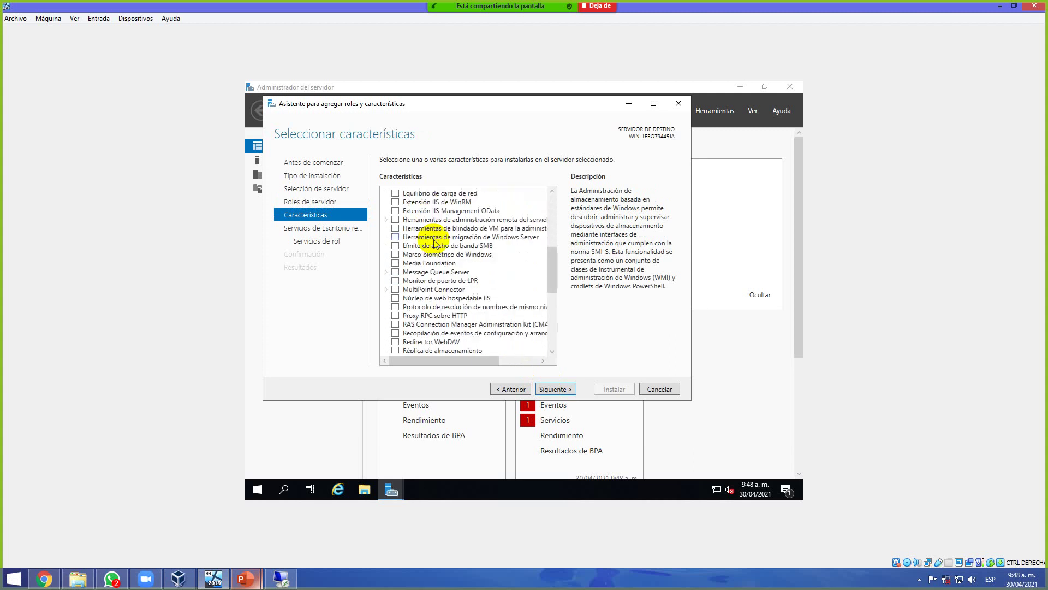
scroll(435, 244, down, 5)
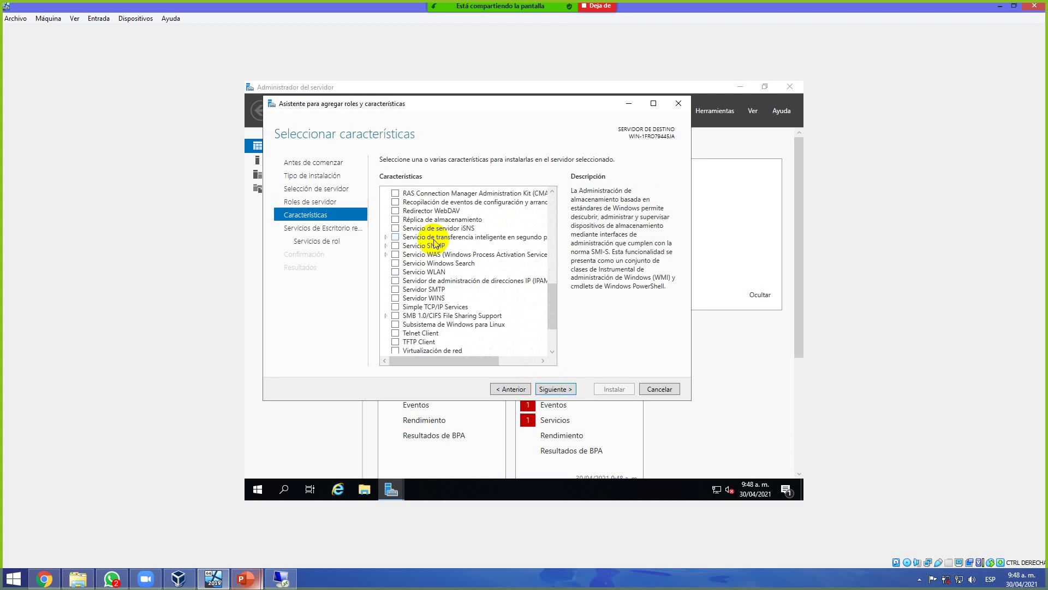
scroll(436, 244, down, 2)
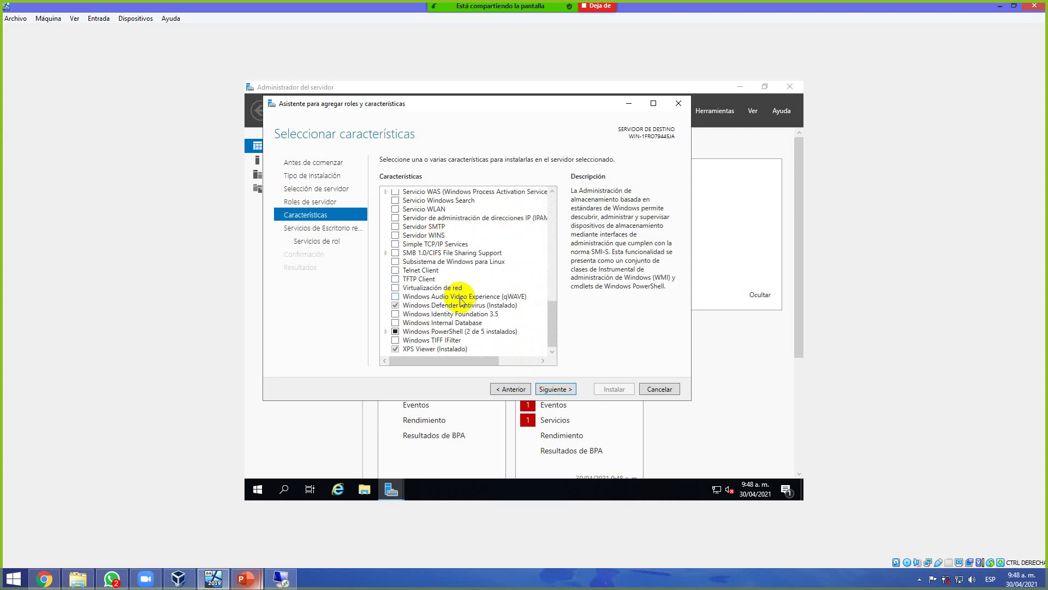
click(548, 388)
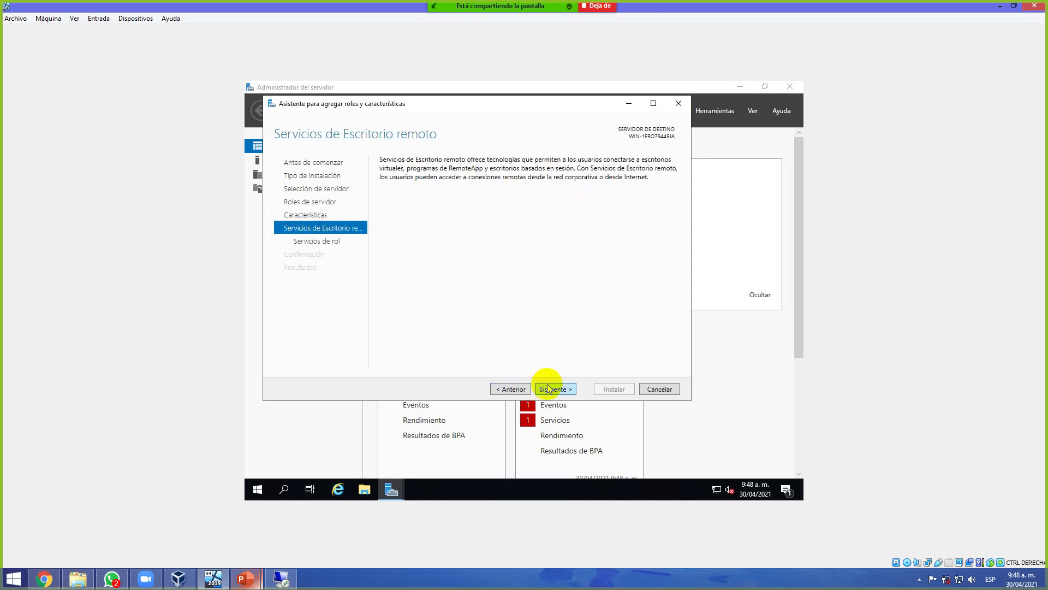
click(549, 388)
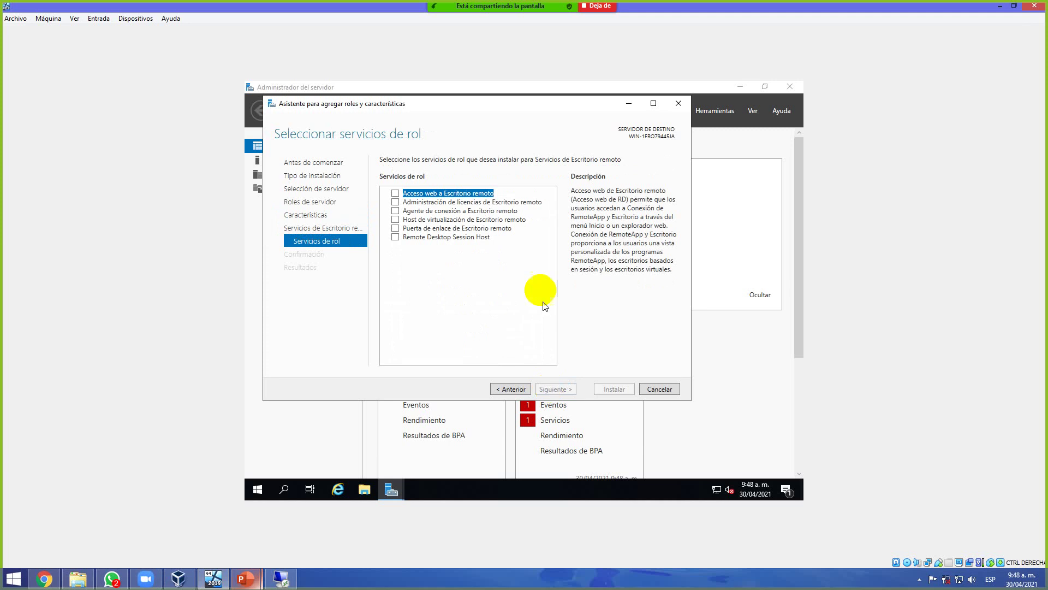
- Select the Acceso web a Escritorio remoto role service together with its required features and management tools
click(396, 193)
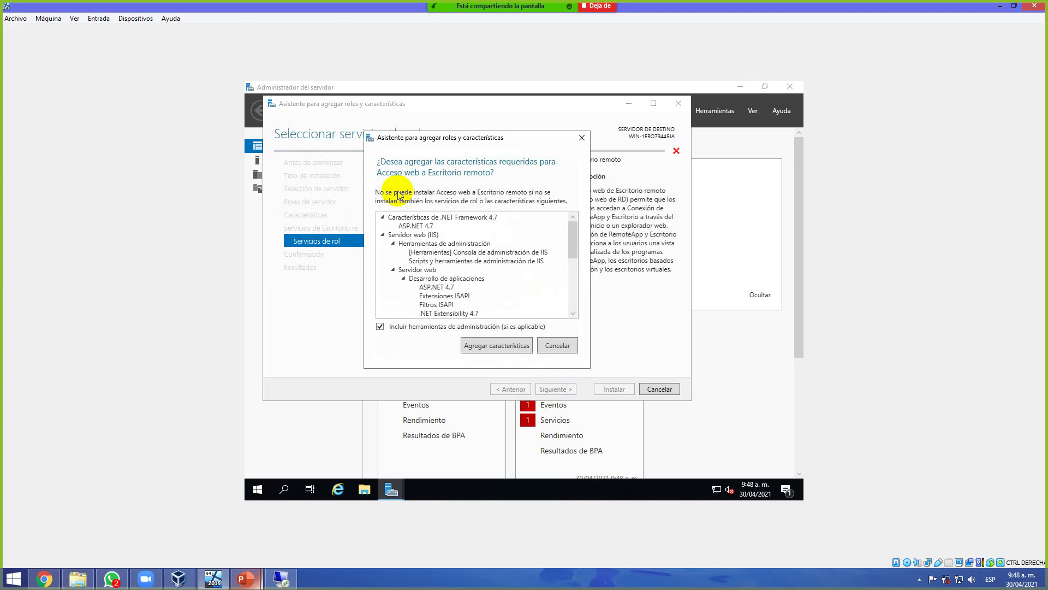
click(518, 343)
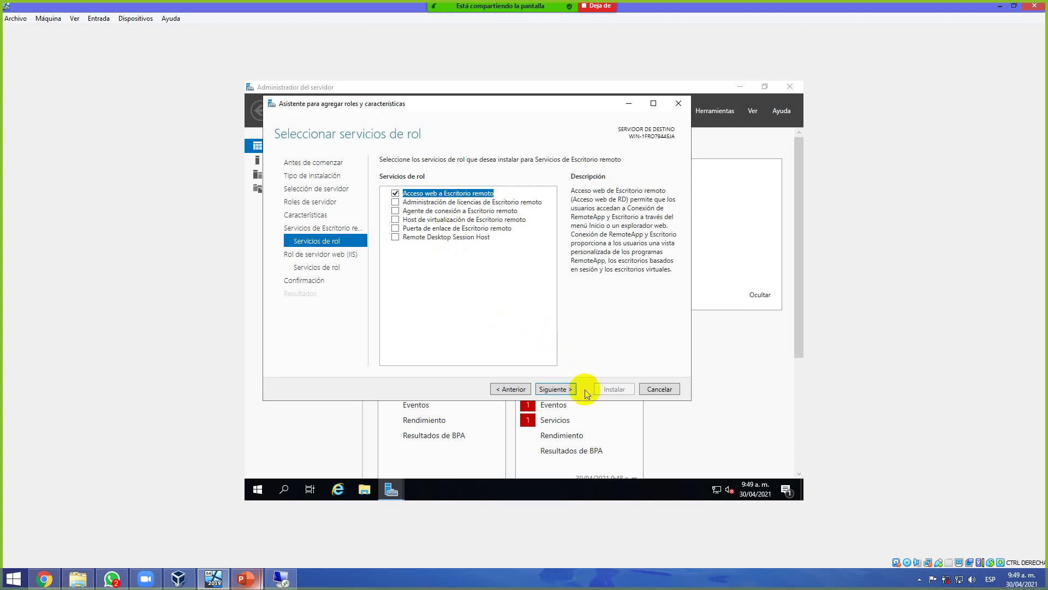
click(395, 194)
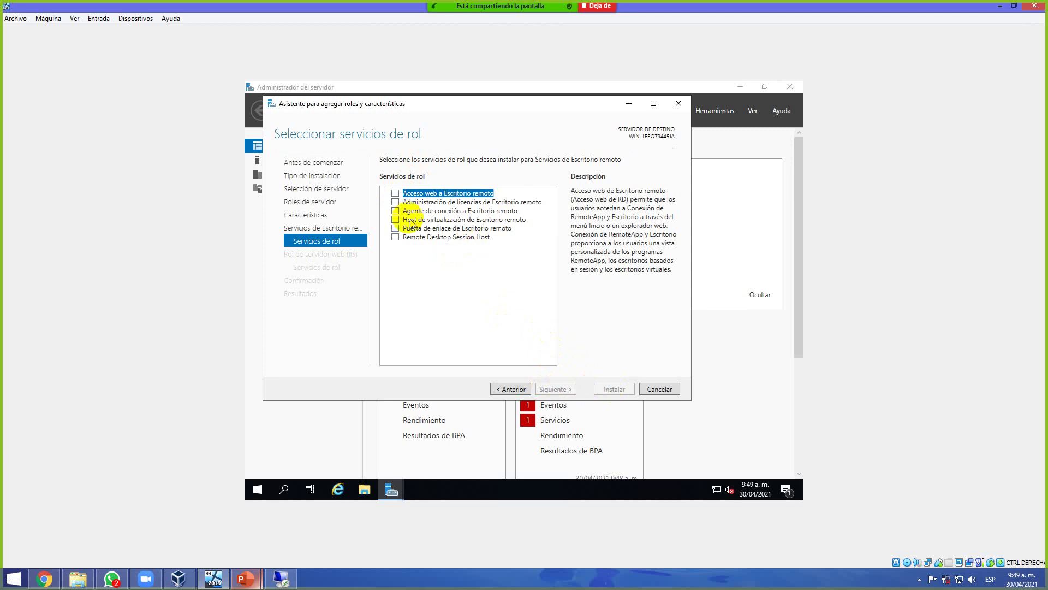
click(402, 195)
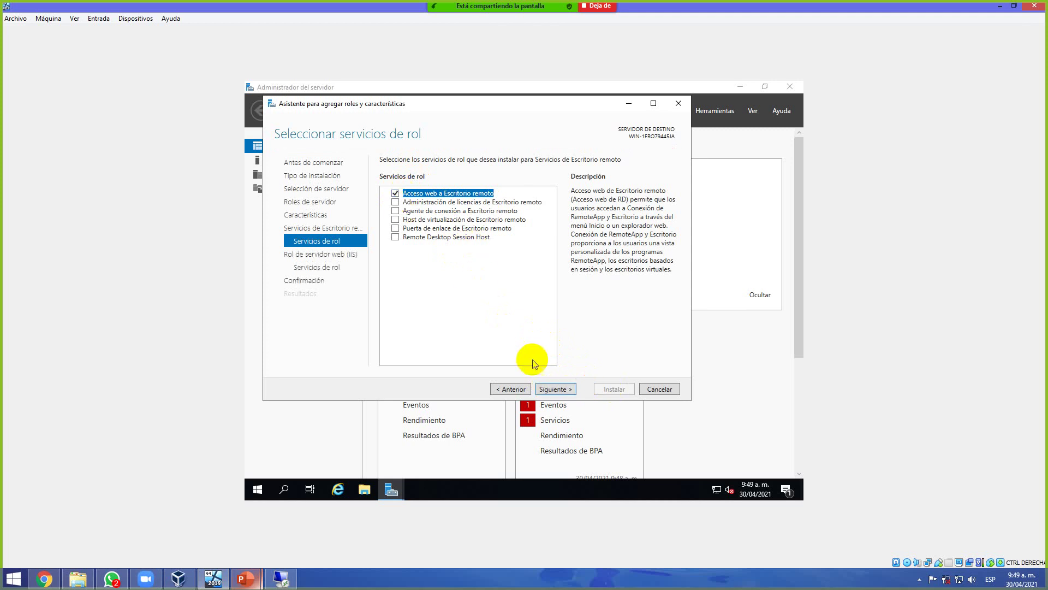
- Accept the default role services of Servidor web (IIS) and start the installation on the server
click(561, 393)
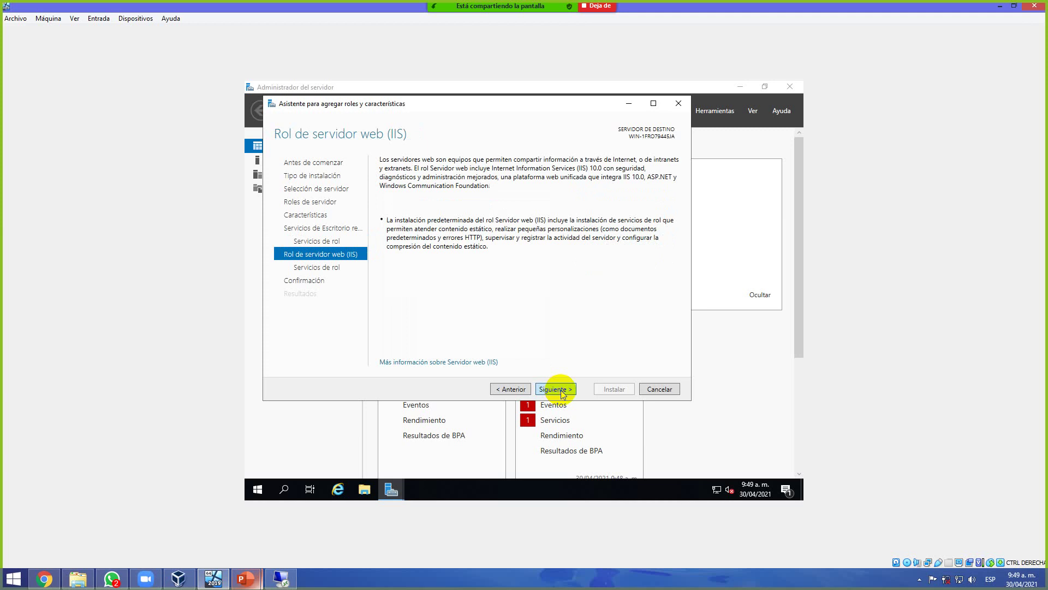
click(562, 392)
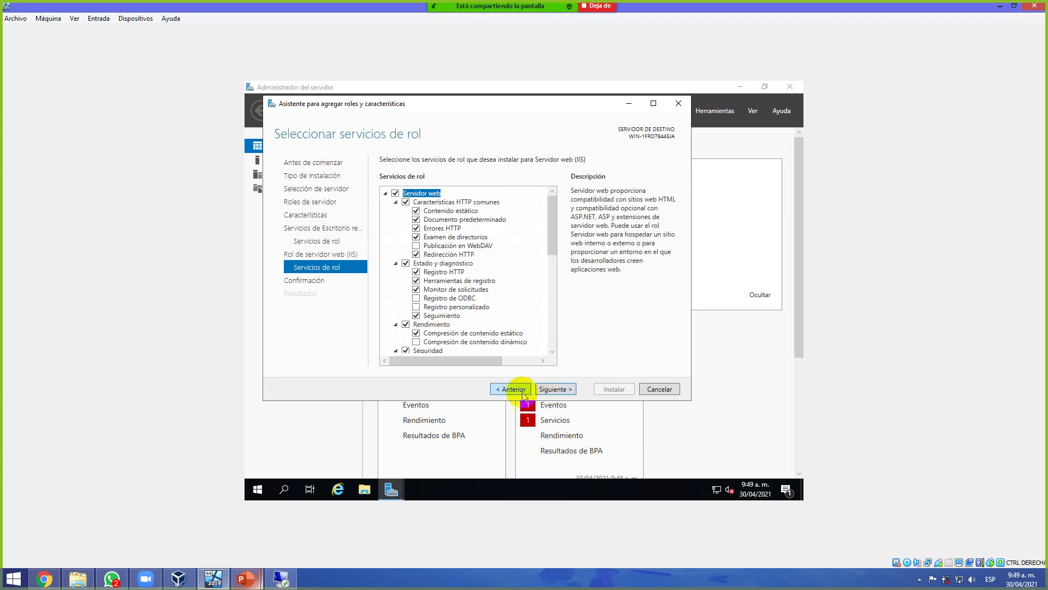
click(555, 390)
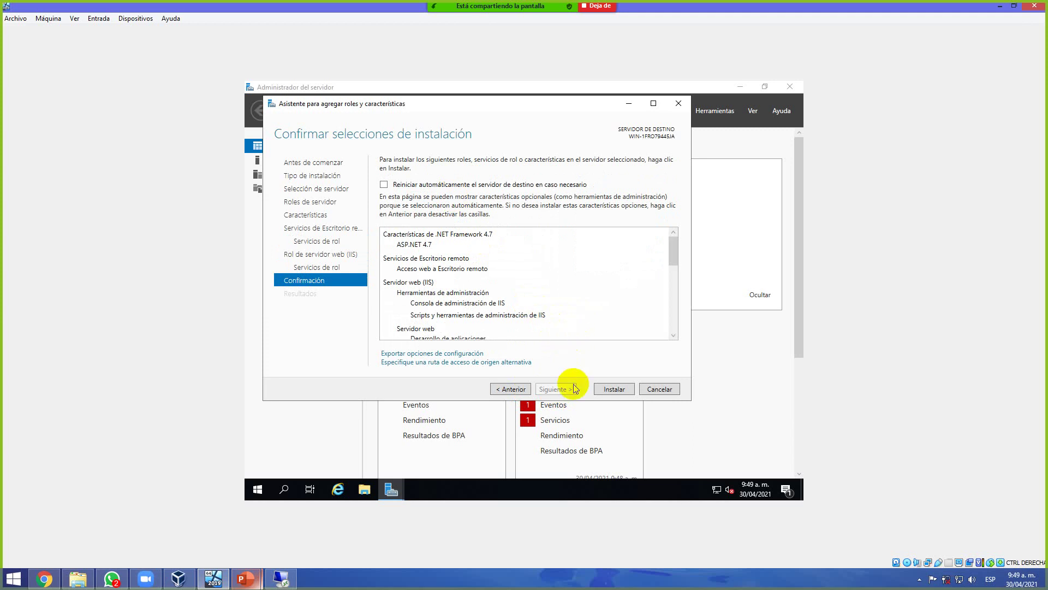
click(612, 391)
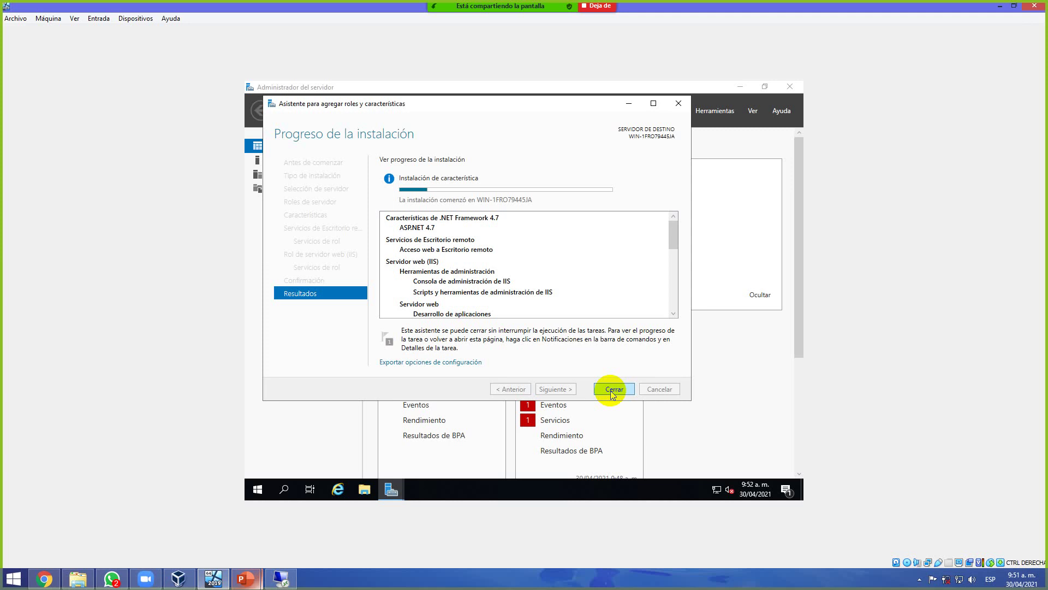
- On the Windows 8.1 host, open the Sistema information window from the properties of Este equipo
click(83, 583)
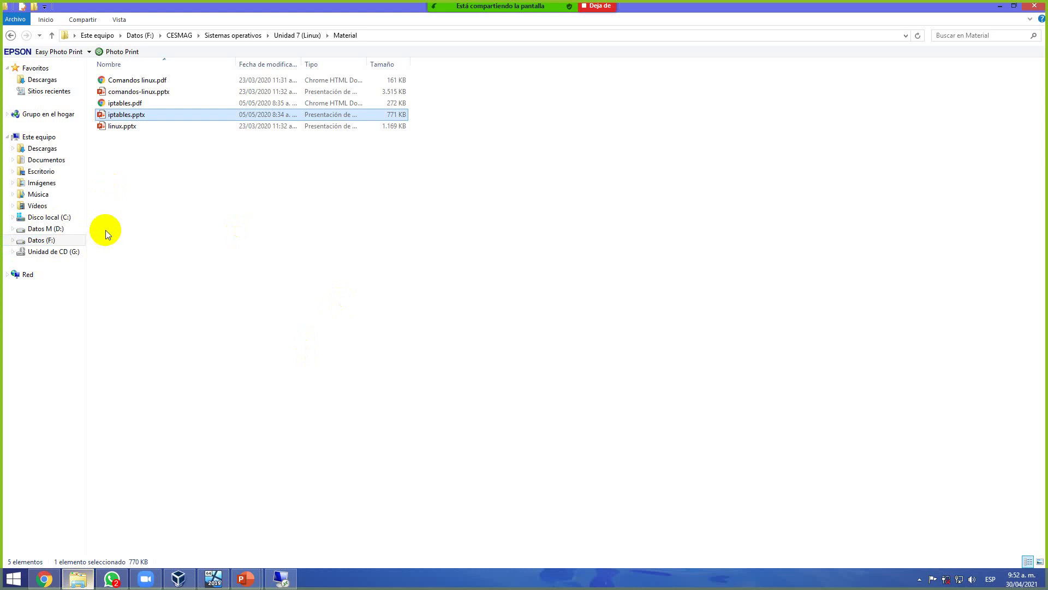
key(super+w)
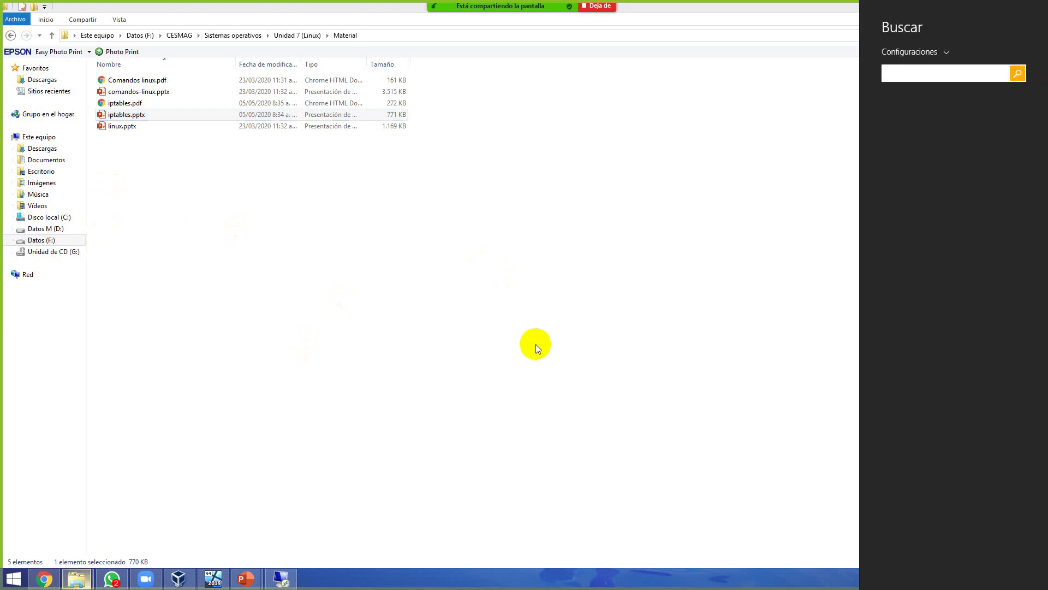
key(super+e)
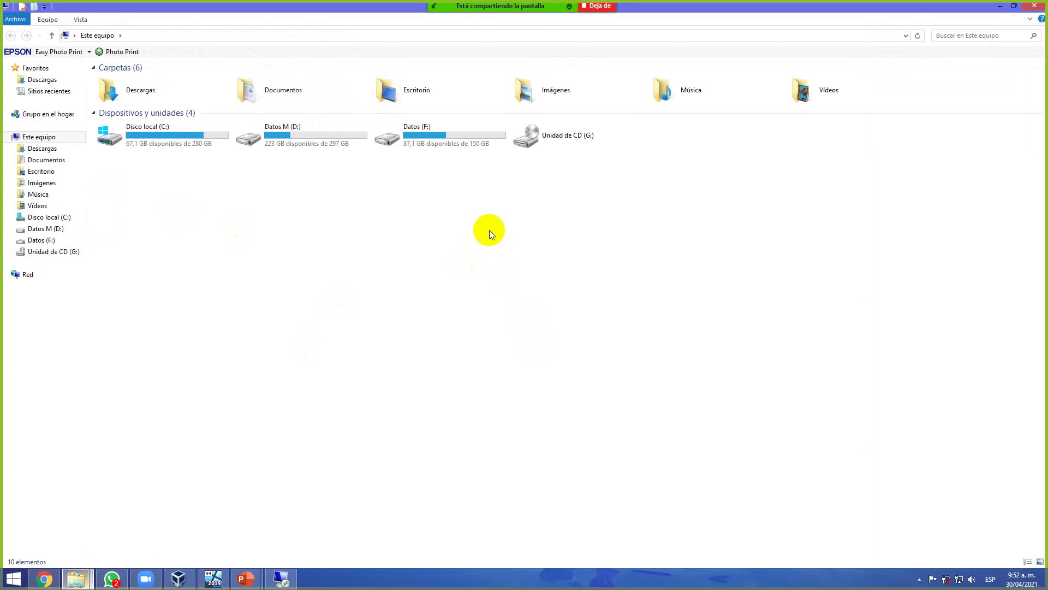
right_click(317, 185)
click(388, 287)
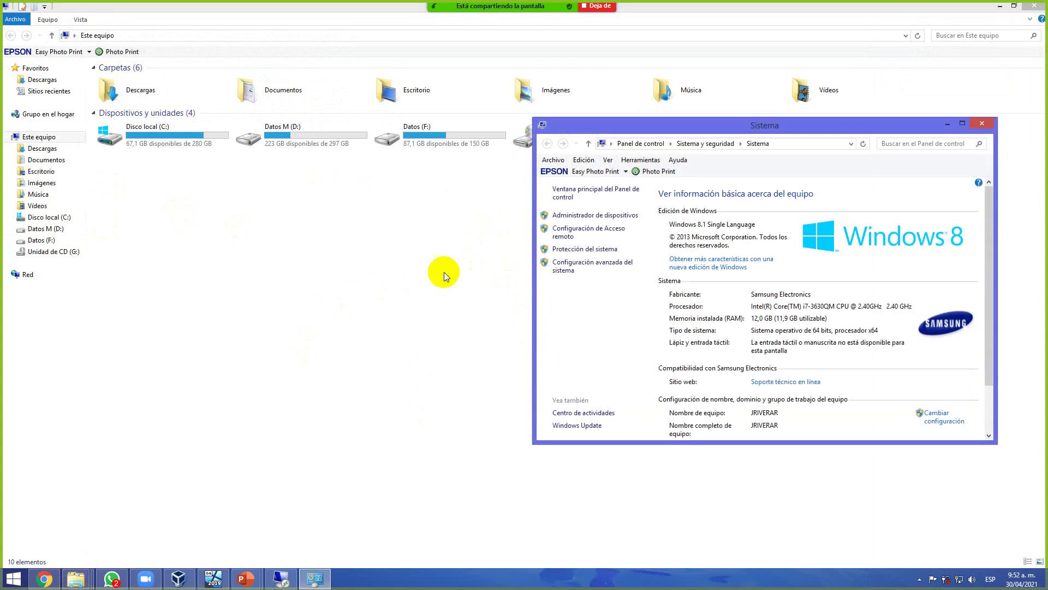
- Examine the Remote Assistance connection setting and its advanced options in the host's Propiedades del sistema, without changing anything
double_click(681, 121)
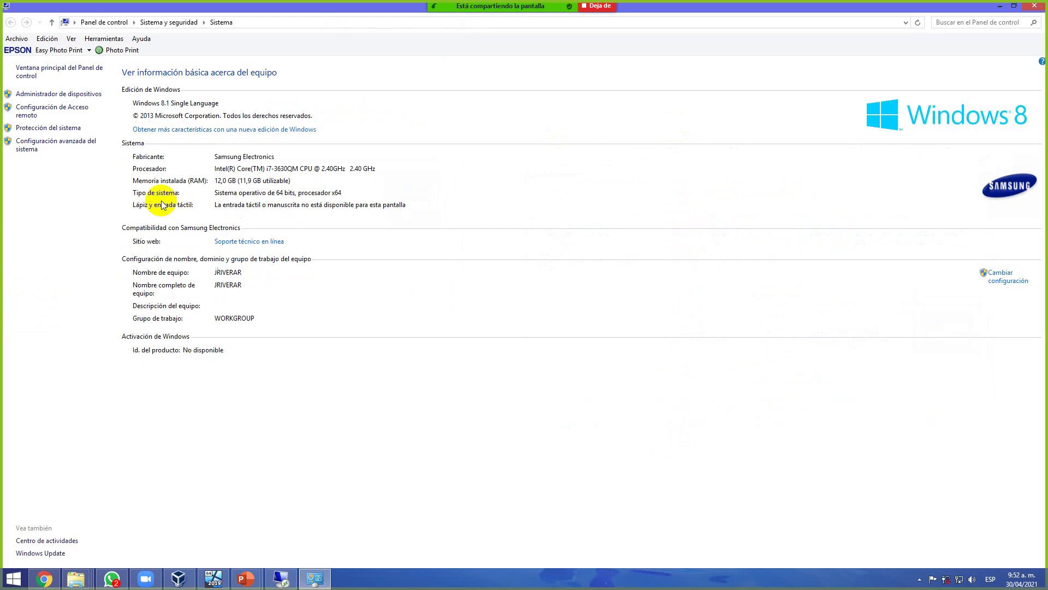
click(47, 144)
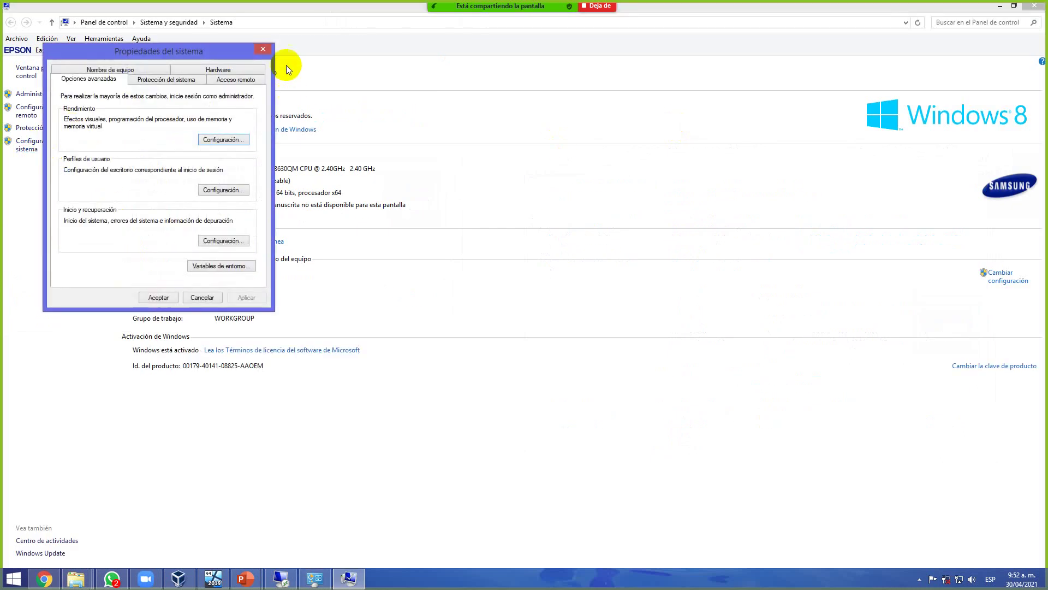
click(243, 80)
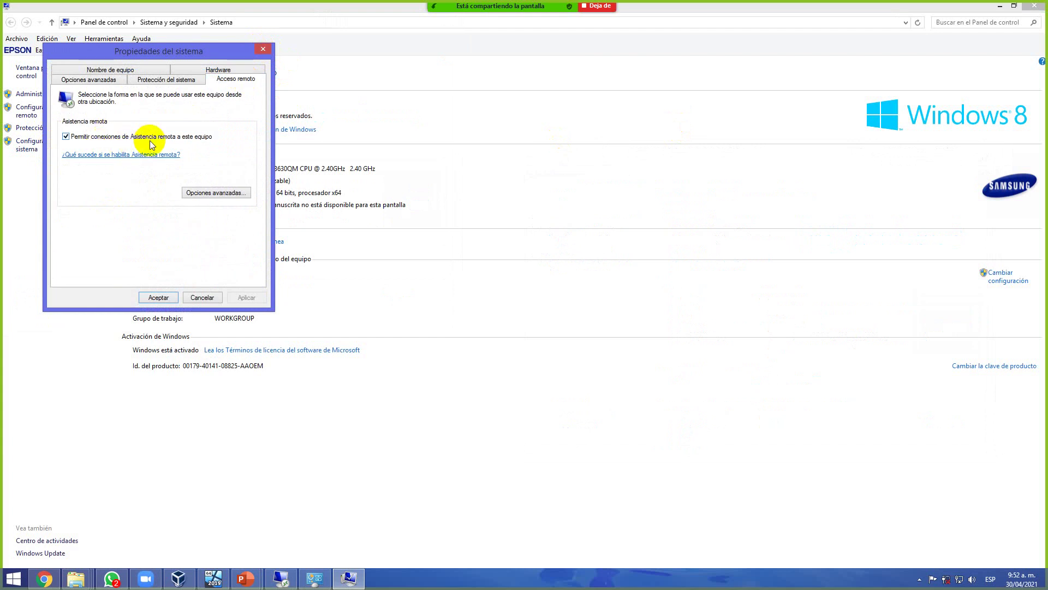
click(209, 193)
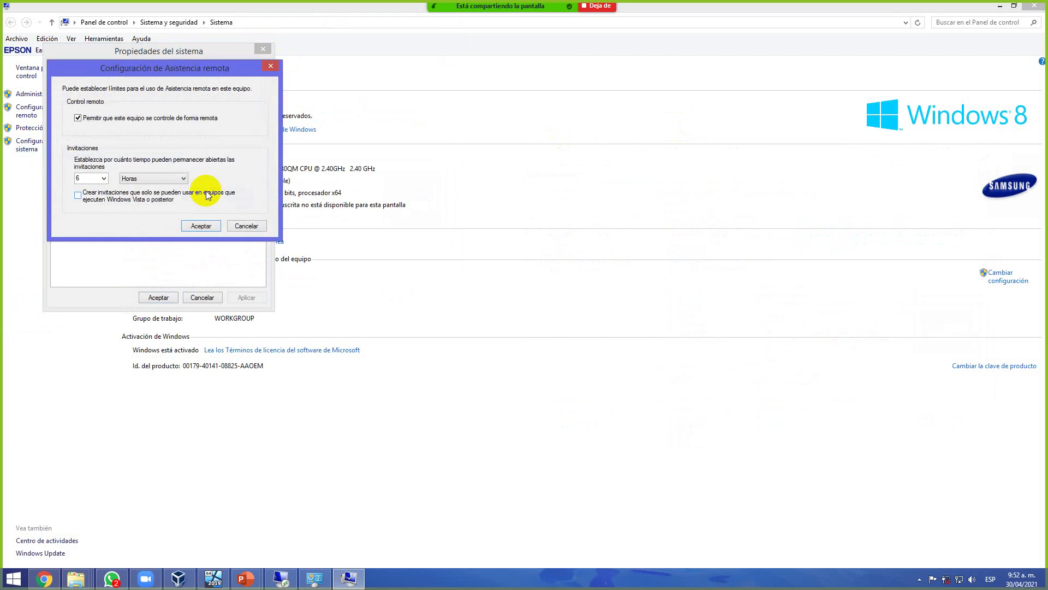
click(270, 66)
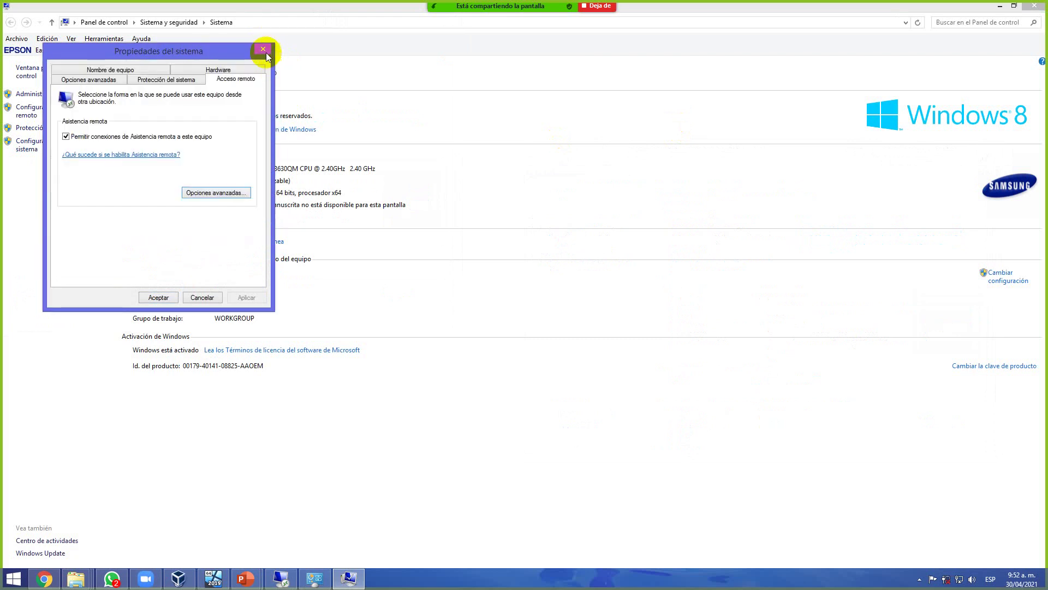
click(263, 49)
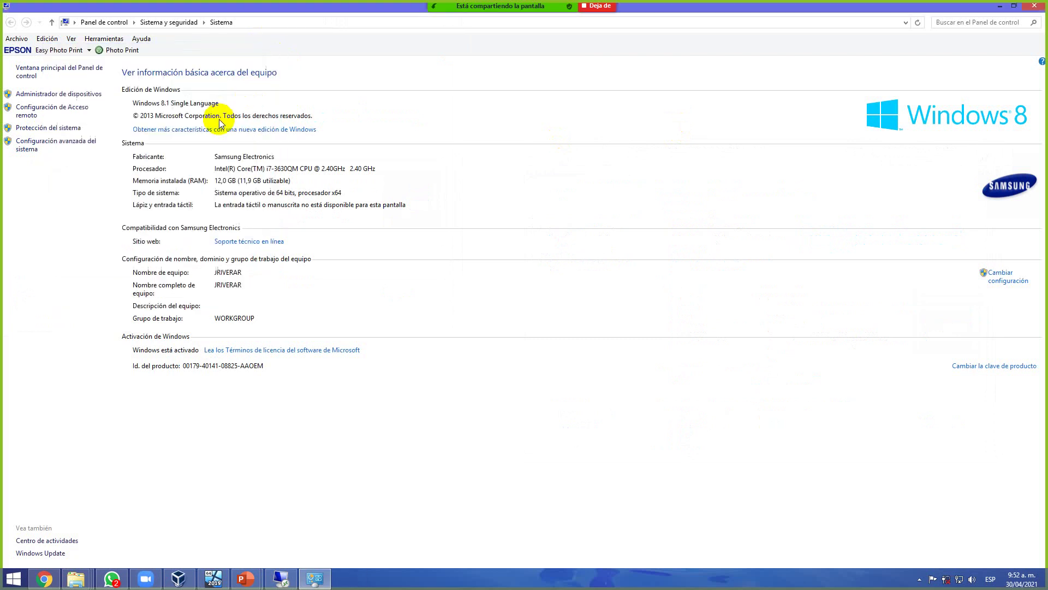
- Recheck the host's Configuración de Acceso remoto, cancel without changes, and close the Sistema and Este equipo windows
click(45, 108)
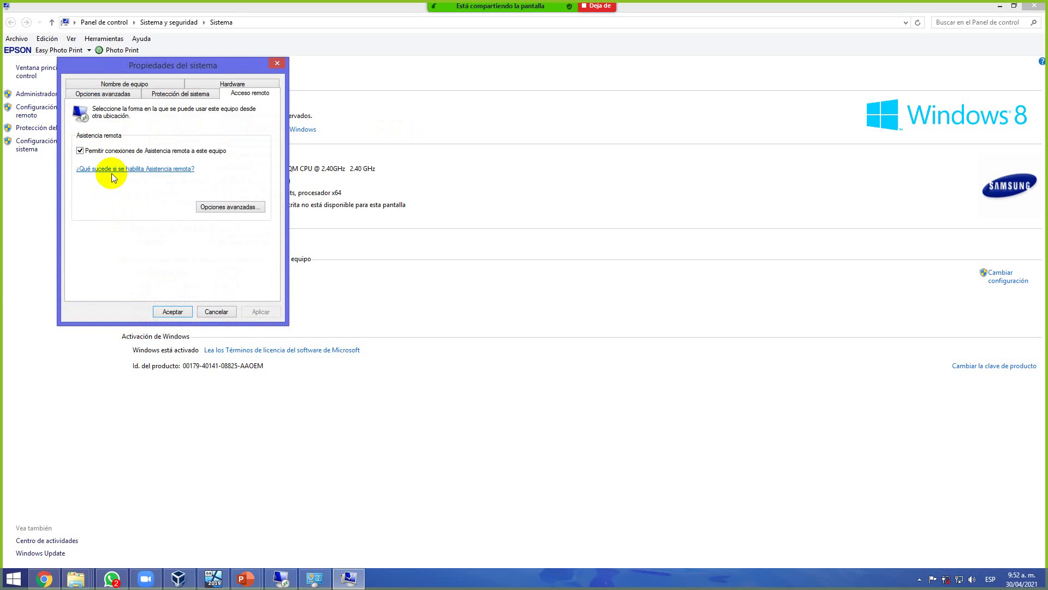
click(214, 311)
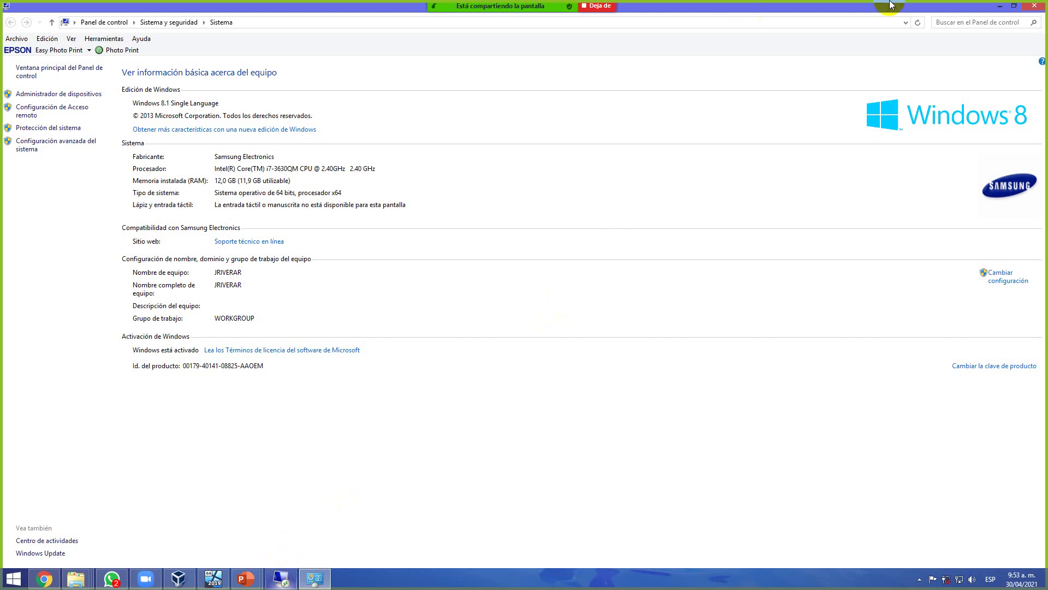
click(1034, 5)
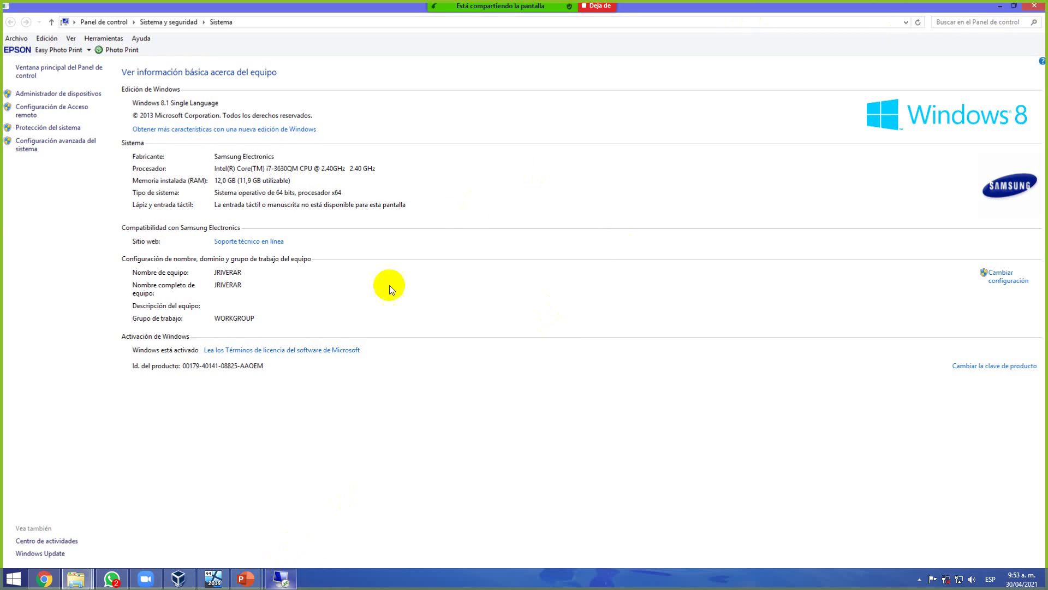
key(alt+F4)
- Check the role installation progress in the ws2019 virtual machine and bring up the linux.pptx presentation in PowerPoint
click(211, 579)
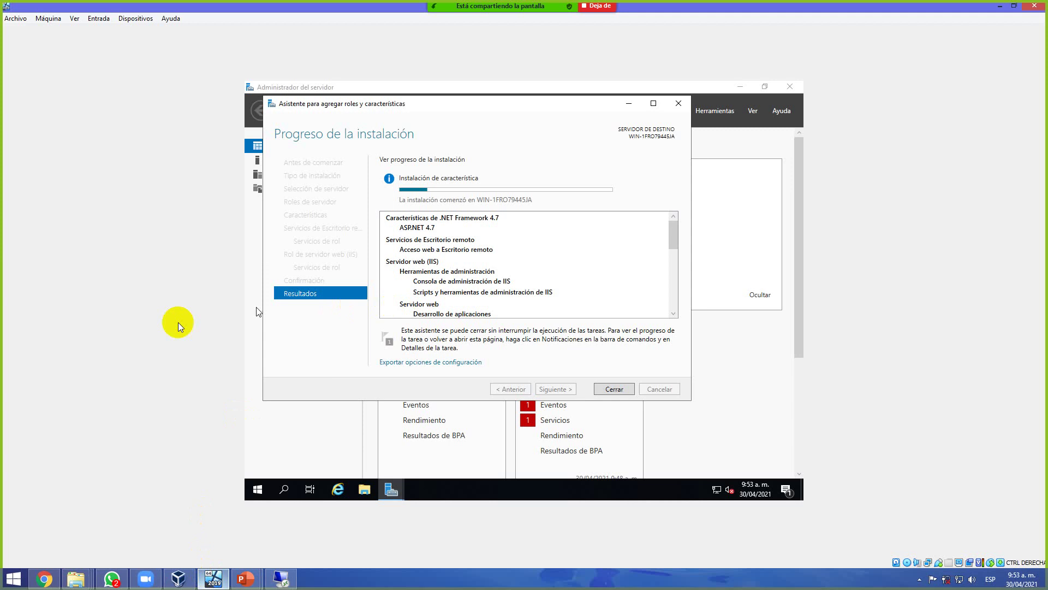
click(245, 578)
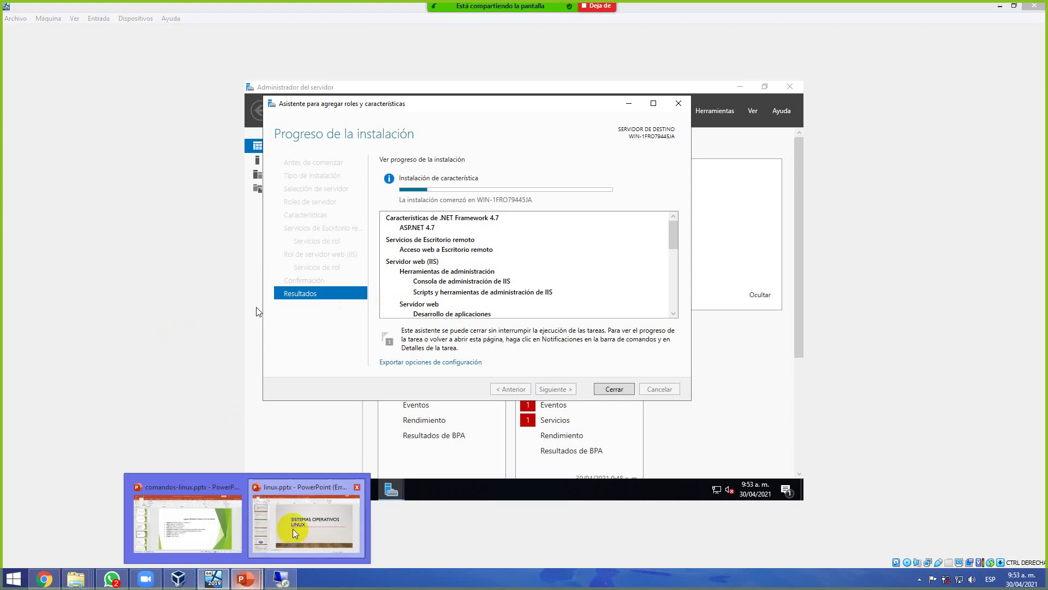
click(295, 535)
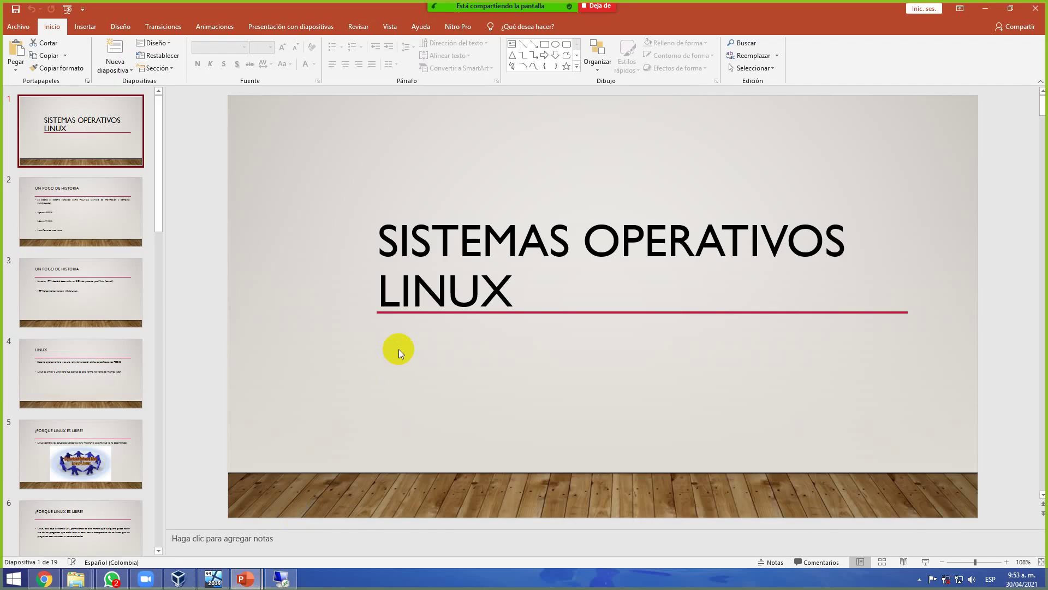
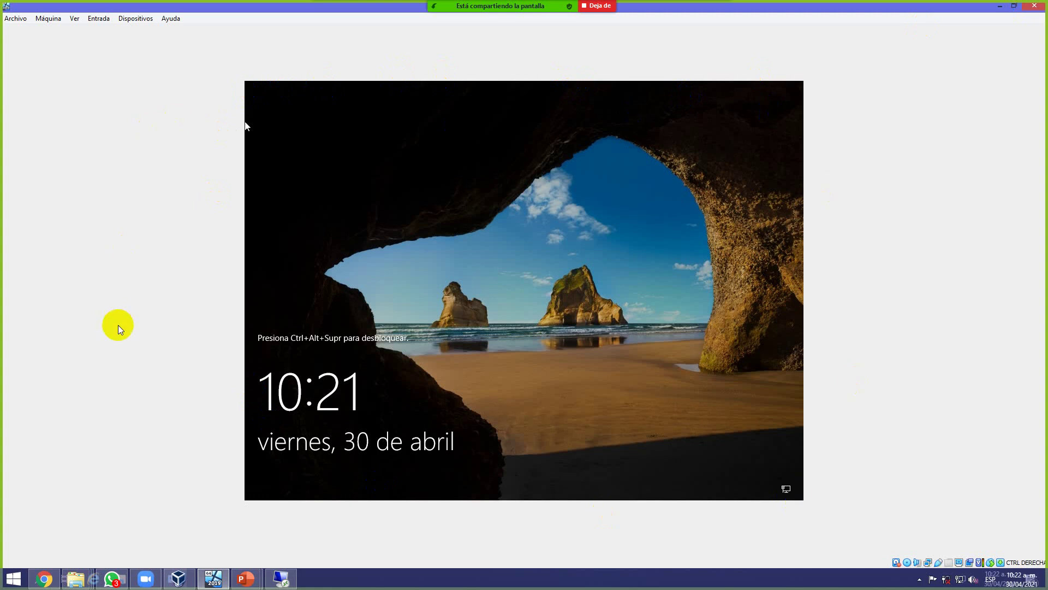
- Switch to the Remote Desktop session and close the server's Sistema, Explorador de archivos and Administrador del servidor windows
click(420, 100)
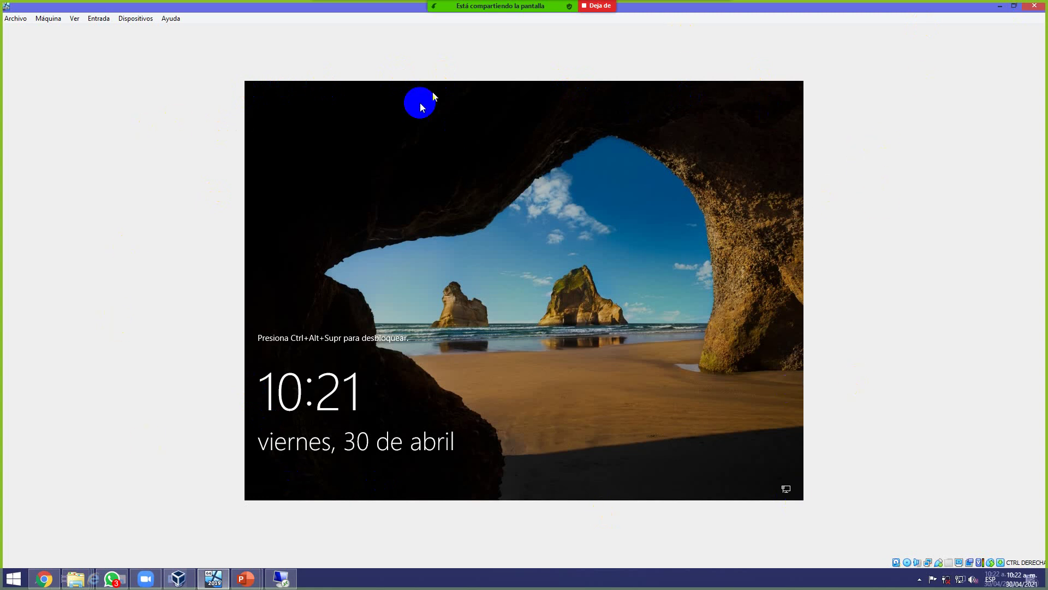
click(273, 584)
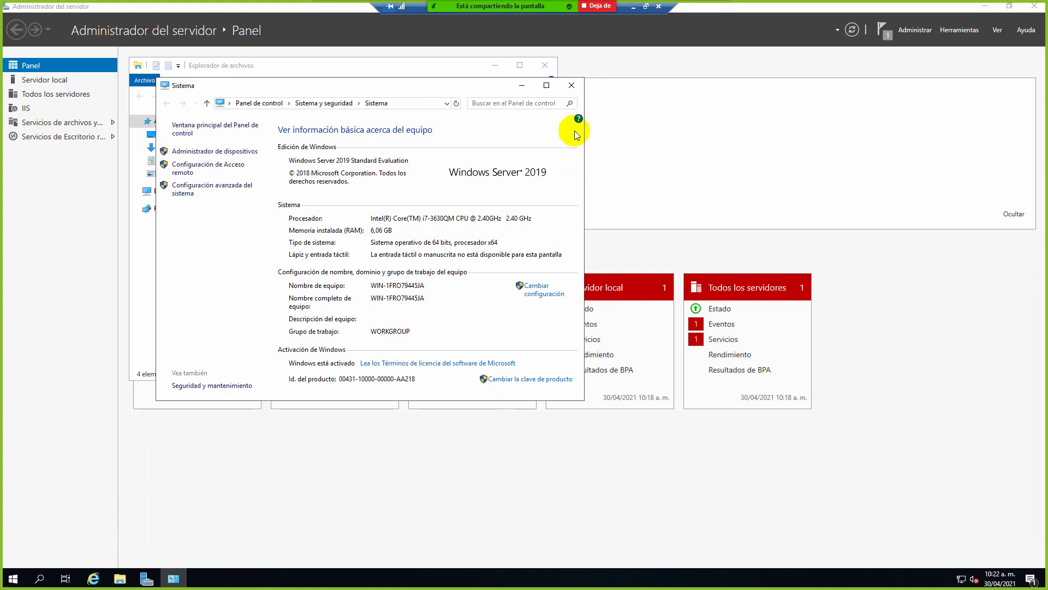
click(570, 87)
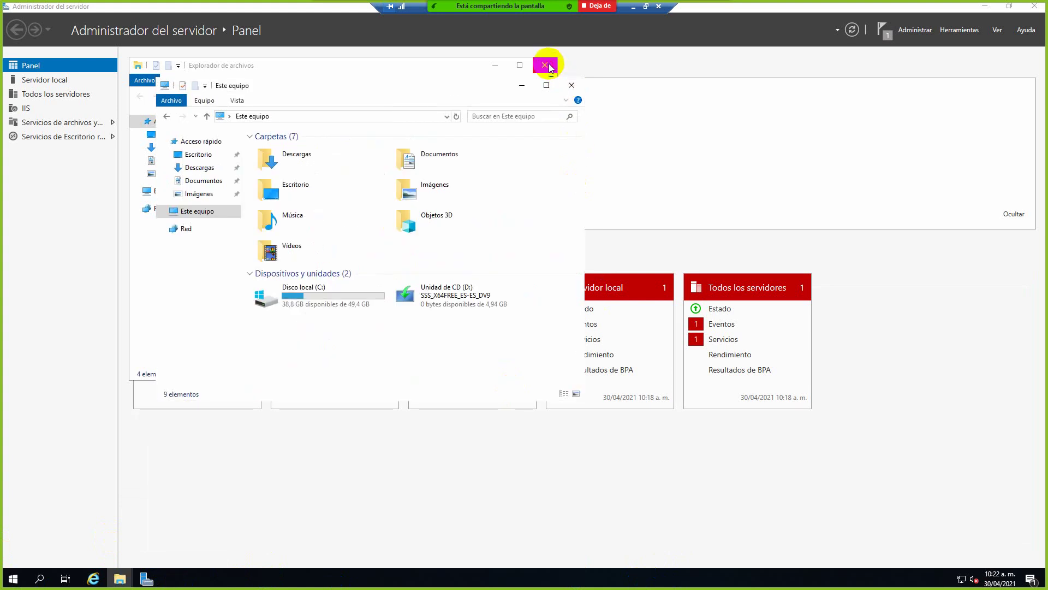
click(582, 87)
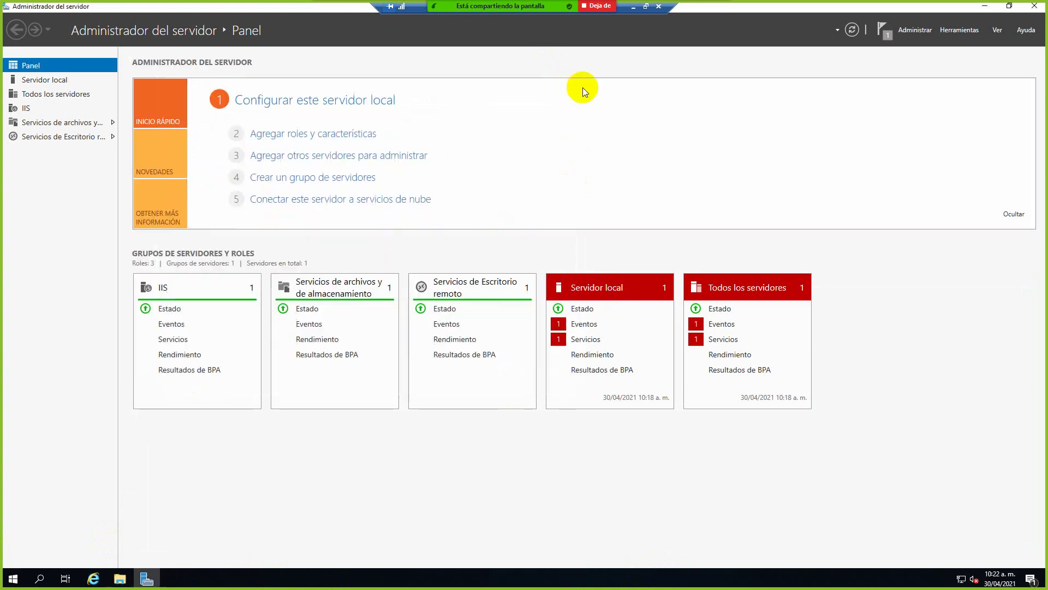
click(1024, 9)
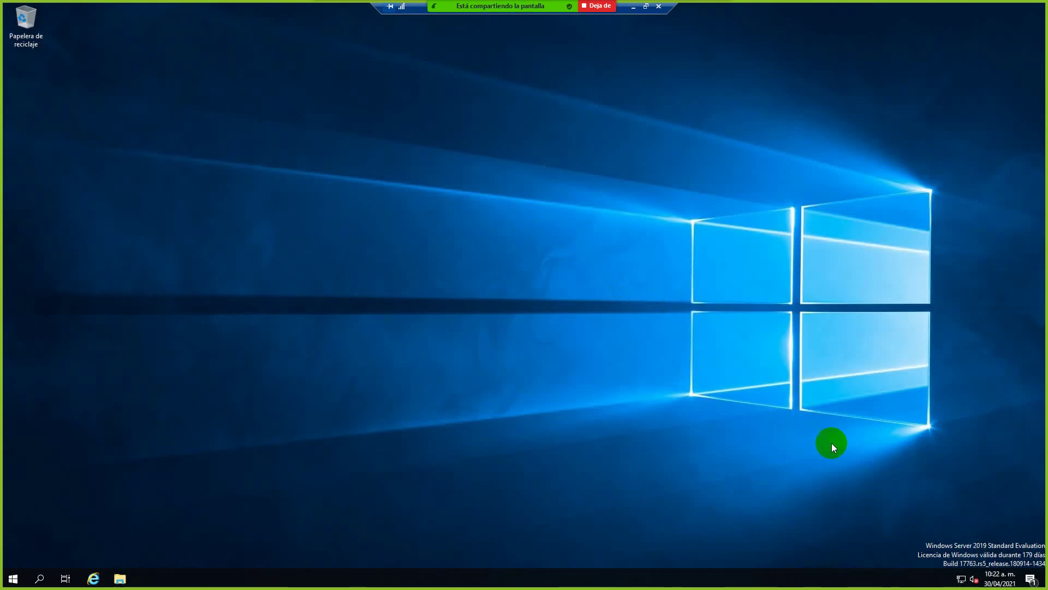
- Open Configuración de red e Internet on the remote server and maximize its window
click(962, 580)
right_click(963, 580)
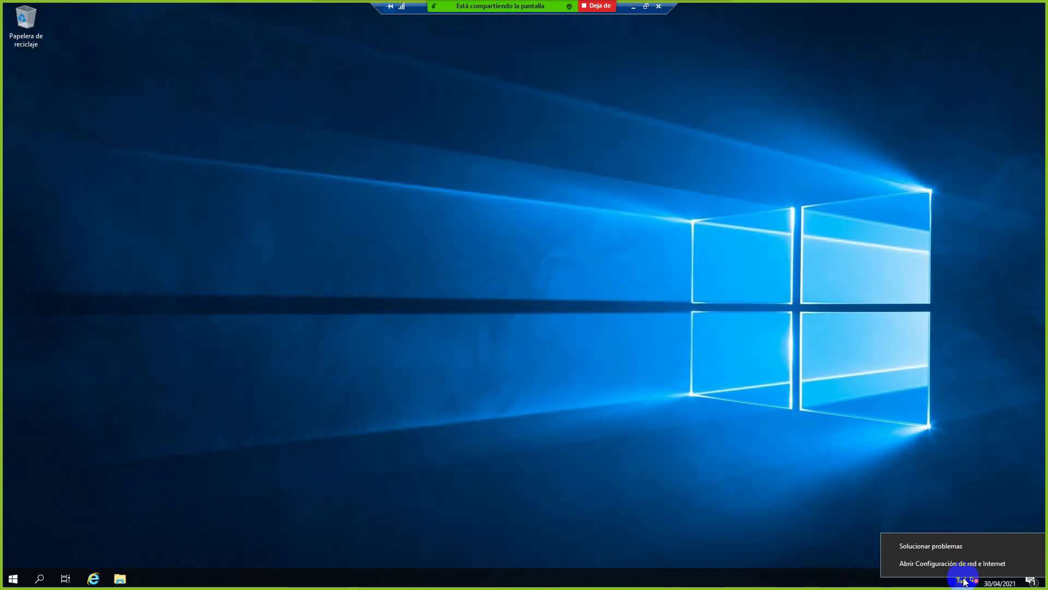
click(964, 565)
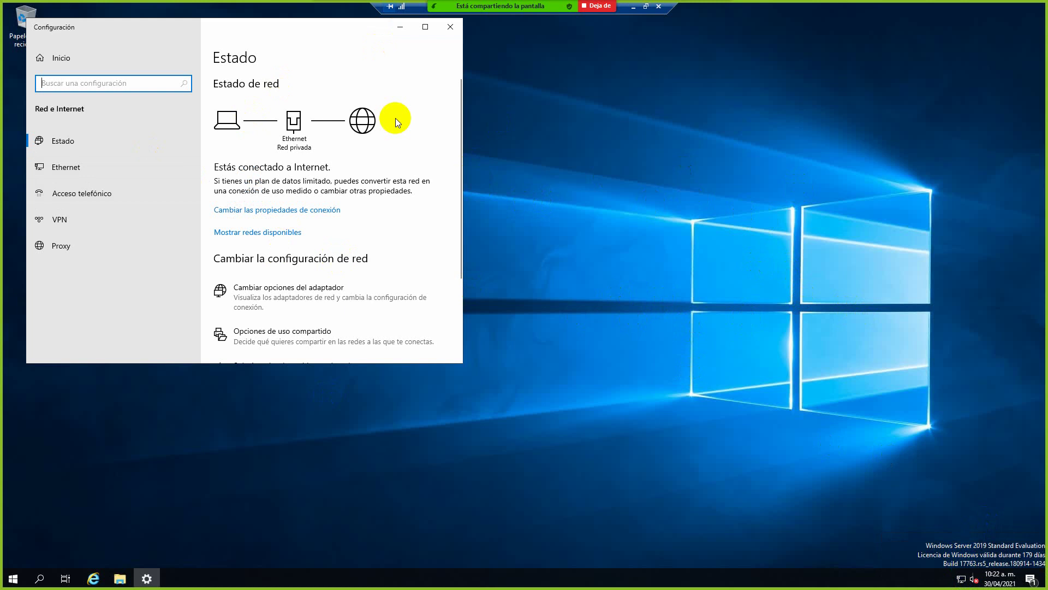
drag(339, 30, 650, 120)
click(726, 122)
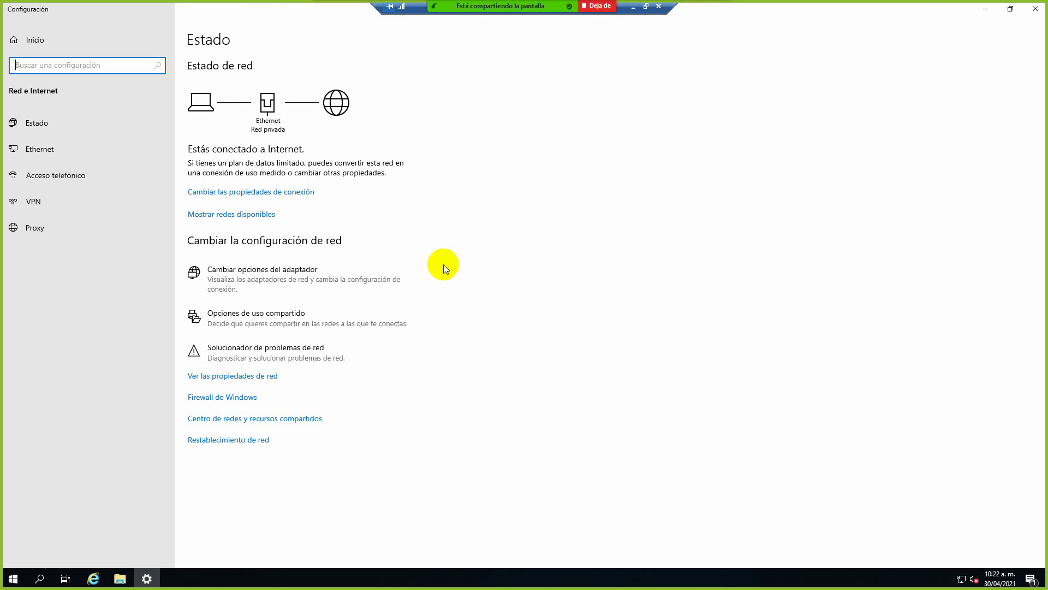
- Look through the Estado and Ethernet pages and the Red 2 connection in the server's network settings
click(44, 155)
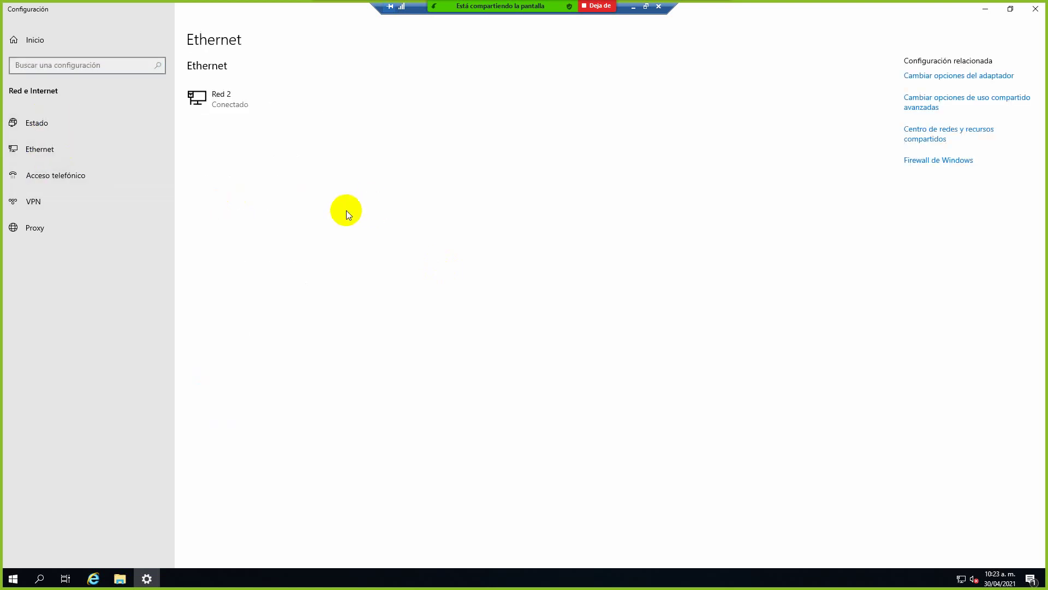
click(27, 129)
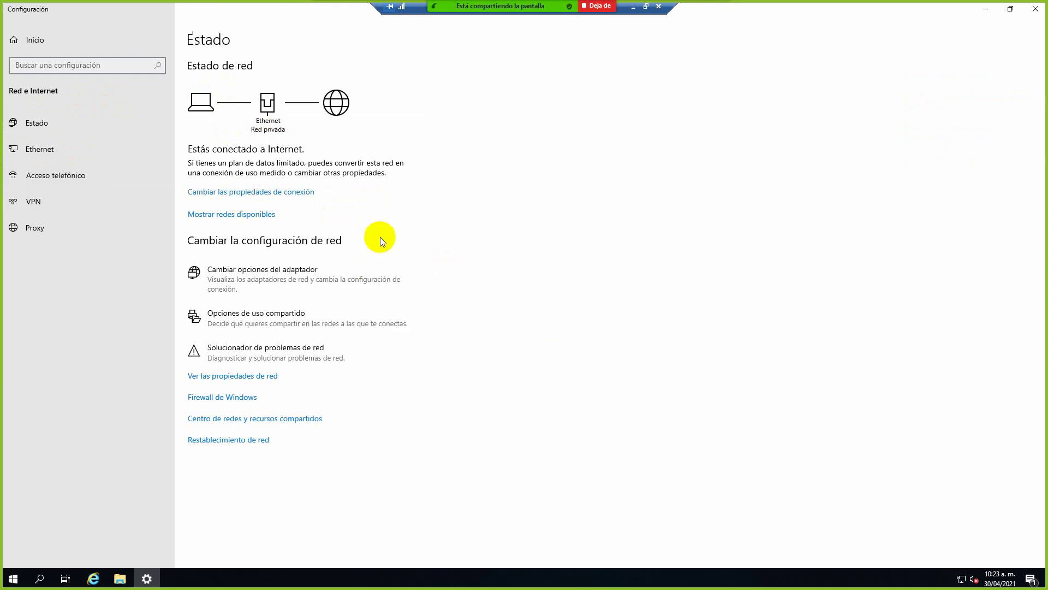
click(40, 153)
click(219, 93)
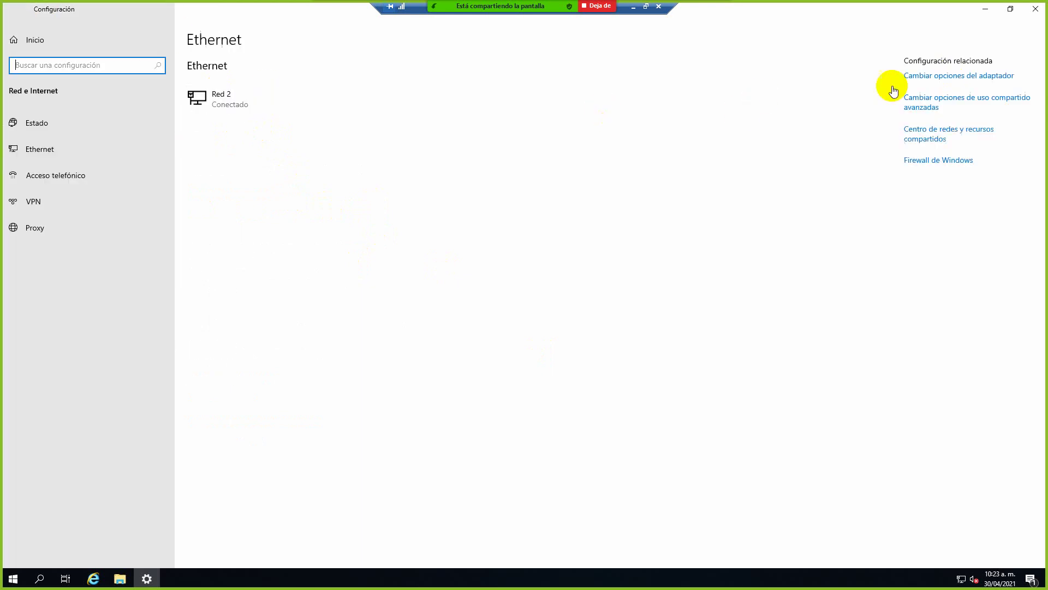
- Open the server's adapter options and show the connection details of the Ethernet adapter to read its IPv4 address
click(983, 77)
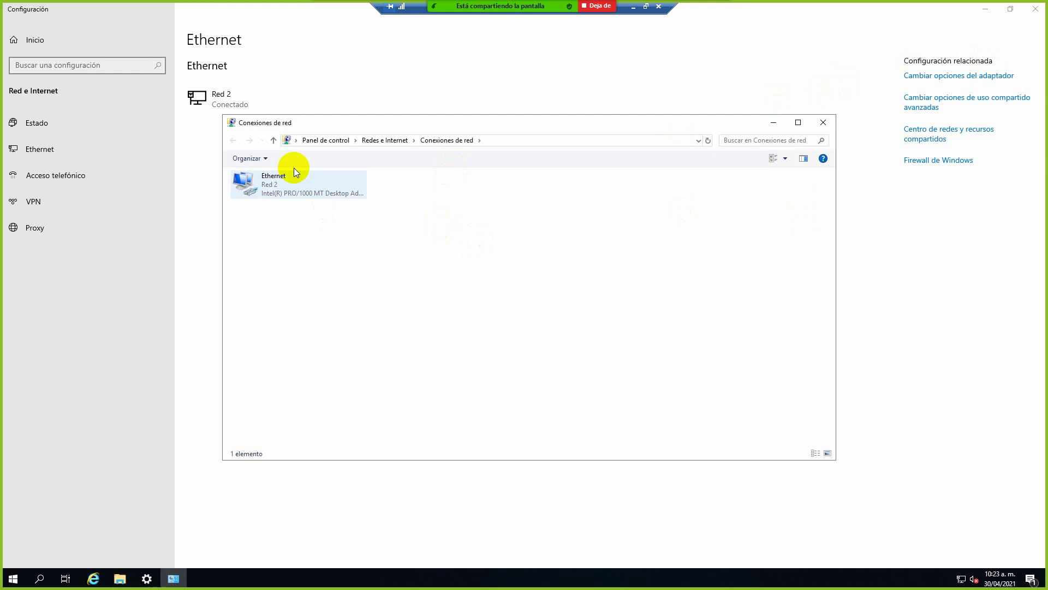
click(279, 178)
right_click(280, 178)
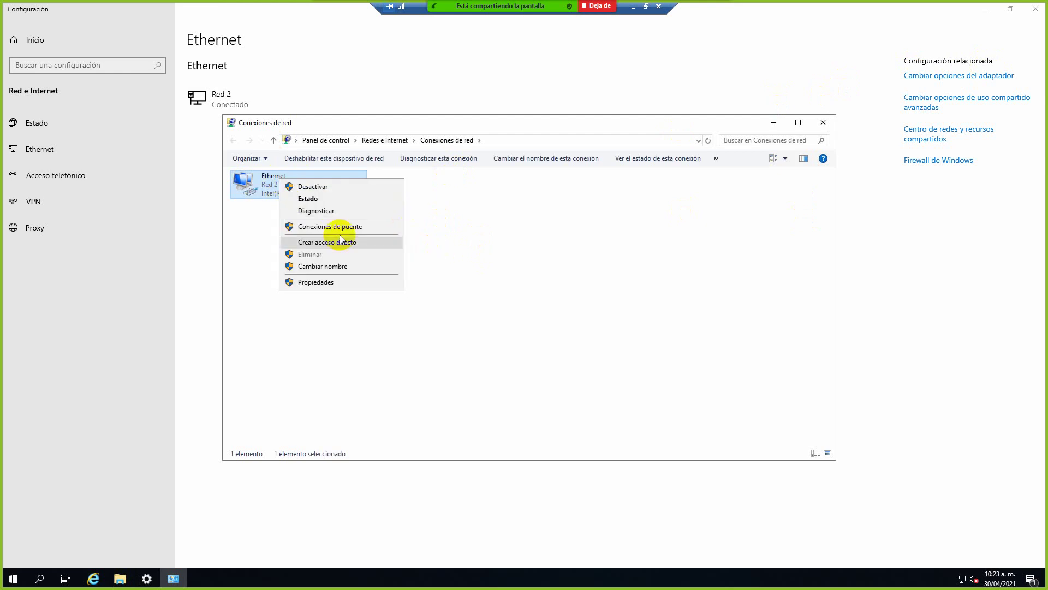
click(315, 199)
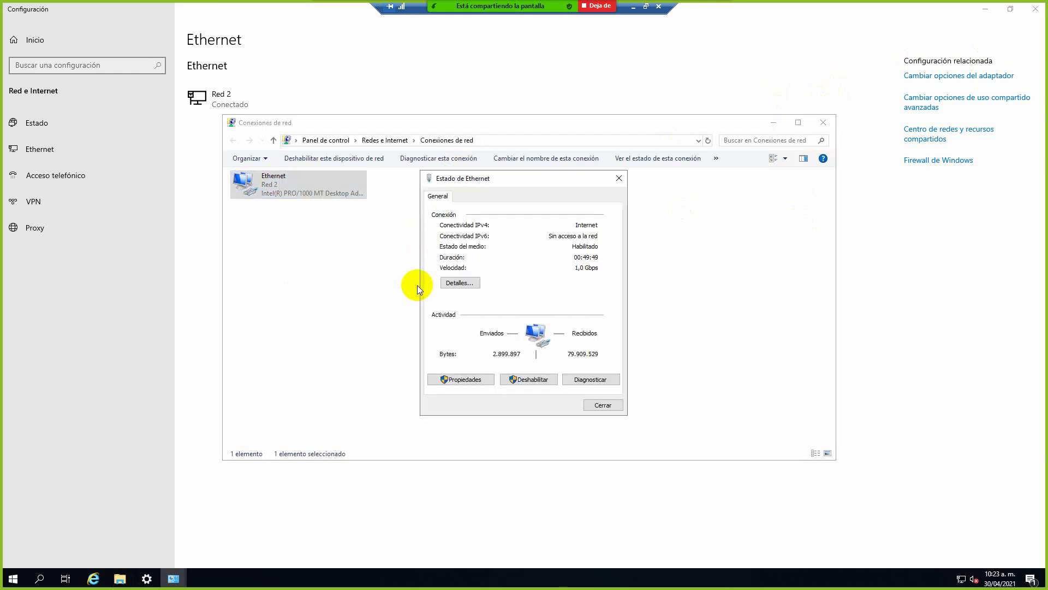
click(466, 284)
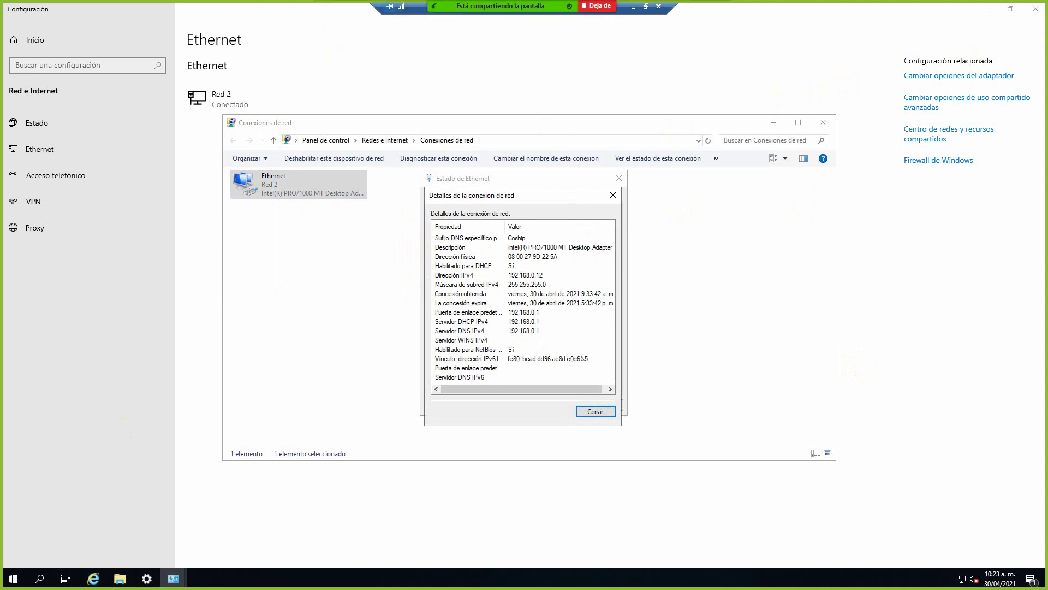
- Switch to VirtualBox on the host and dock the locked ws2019 virtual machine window to the right half of the desktop
key(alt+Tab)
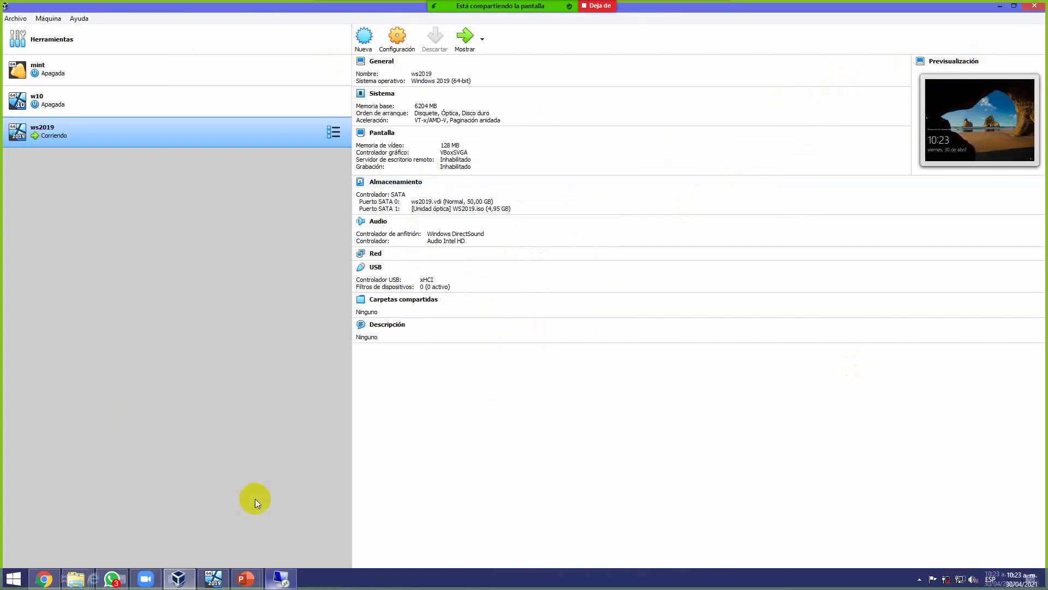
click(214, 578)
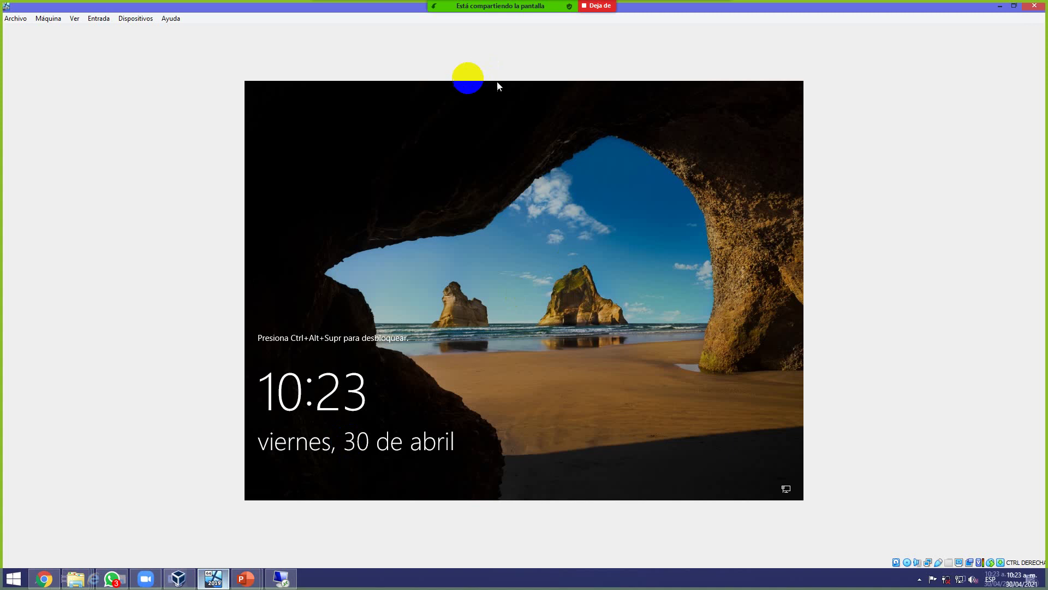
drag(363, 5, 558, 105)
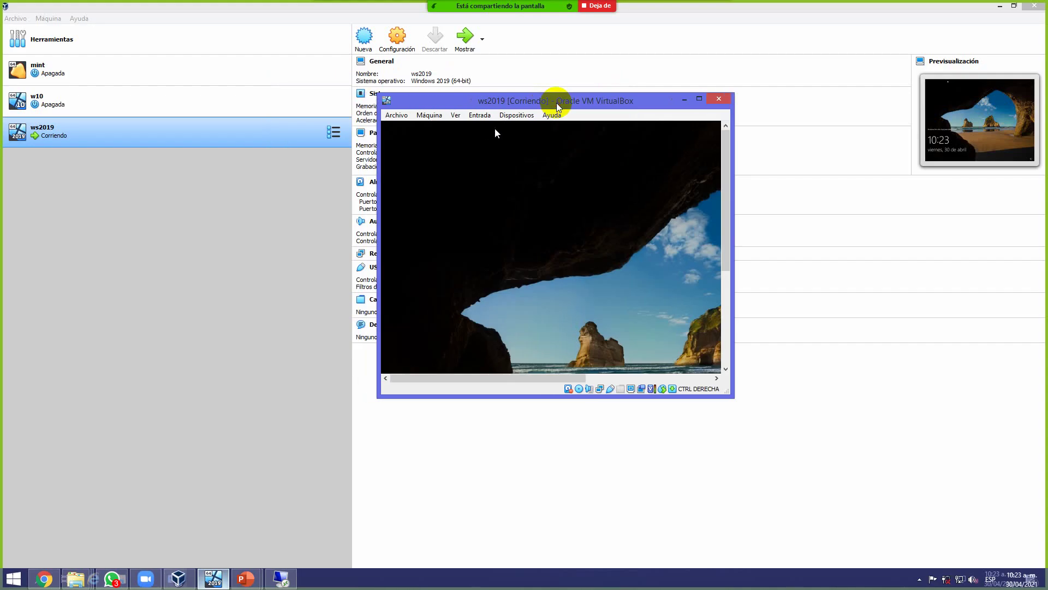
click(698, 99)
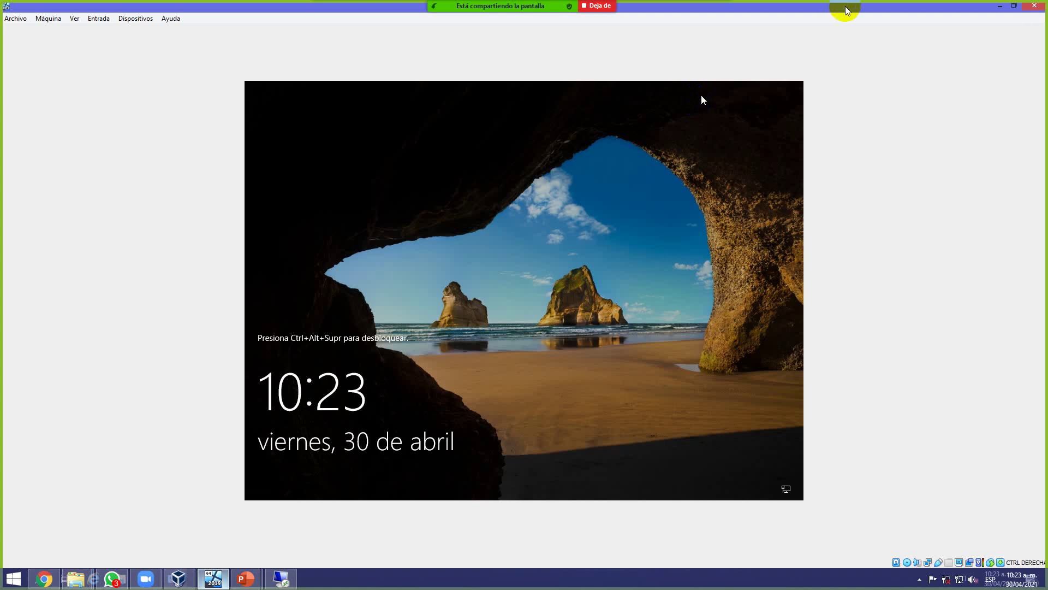
drag(843, 7, 1046, 11)
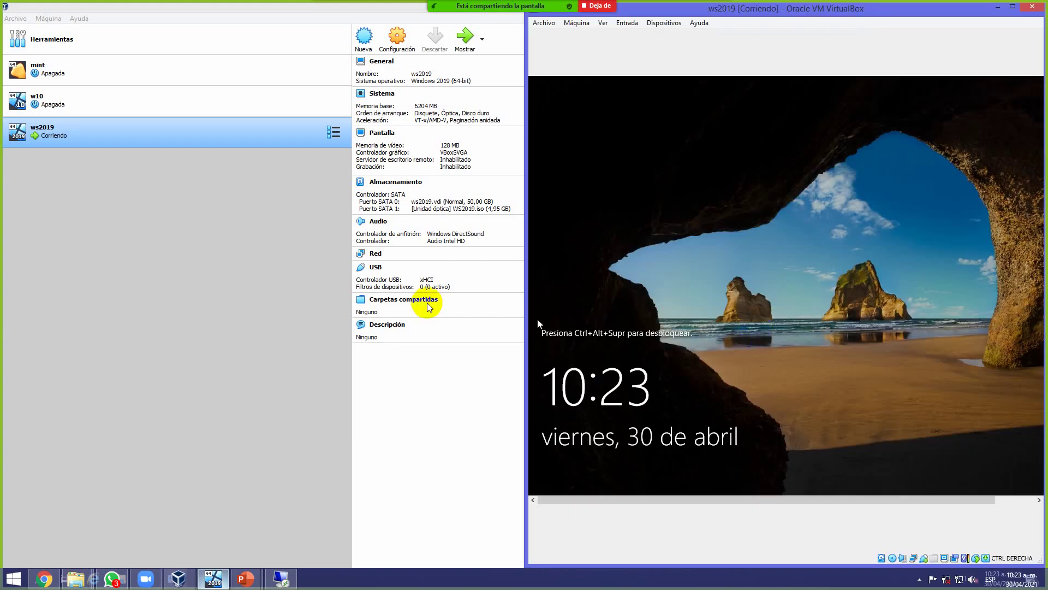
- Switch to the Remote Desktop session, restore it from full screen and place its window beside the ws2019 virtual machine
click(281, 581)
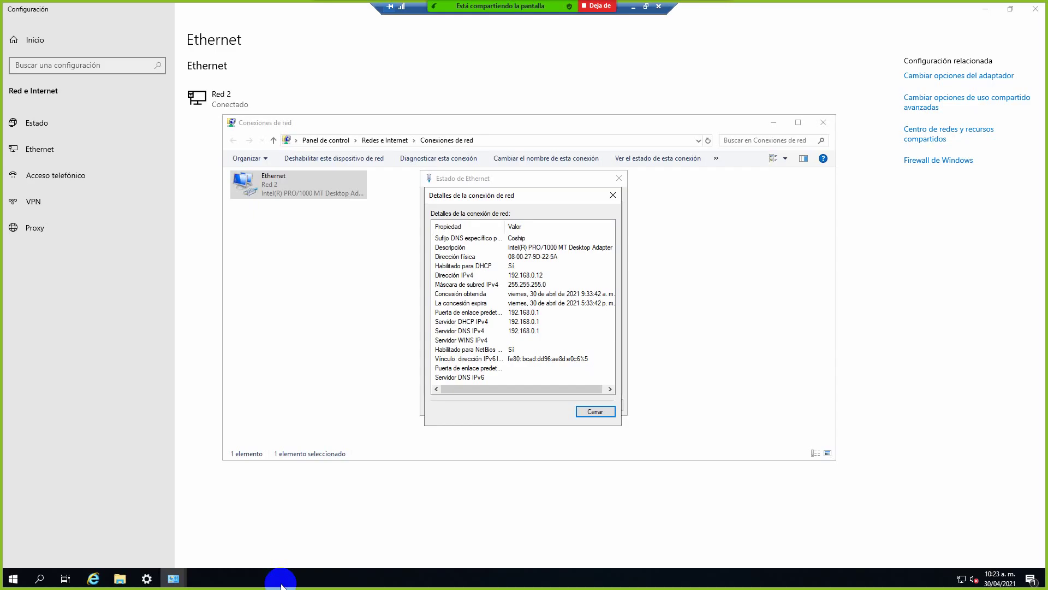
click(646, 6)
drag(639, 17, 211, 1)
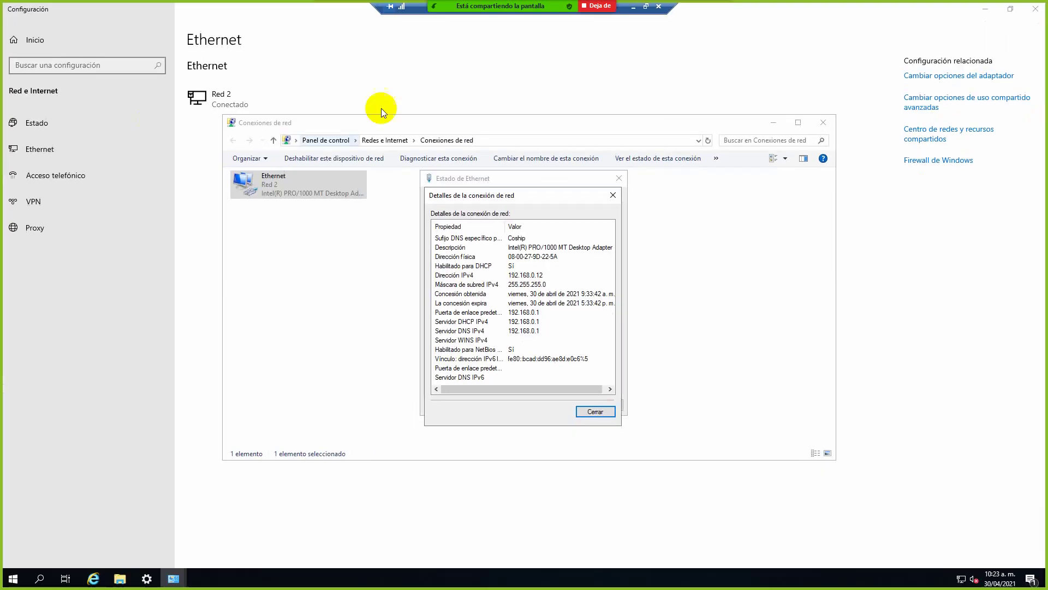
click(645, 6)
drag(359, 13, 79, 1)
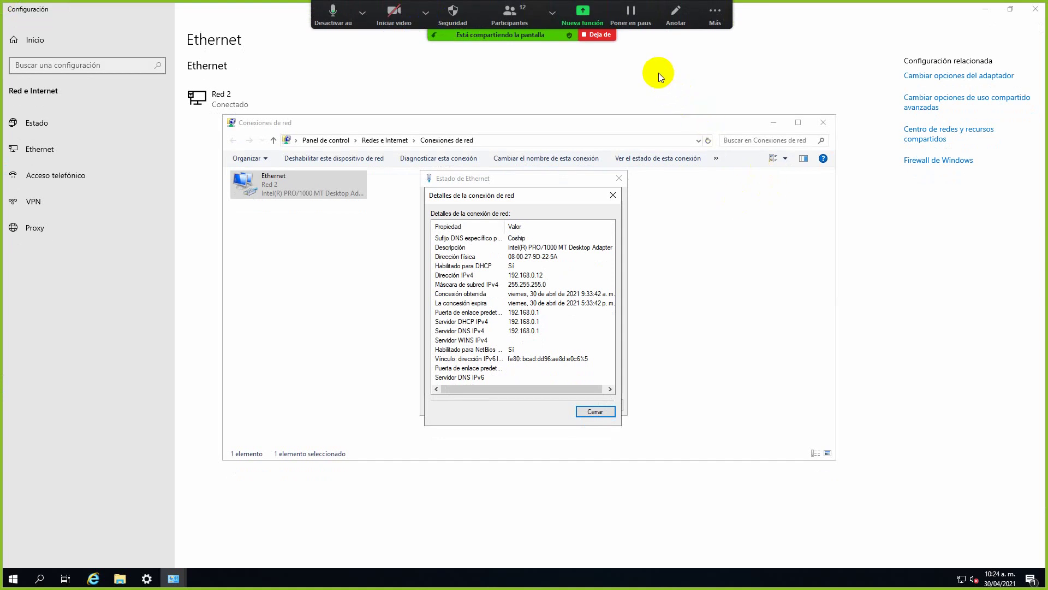
key(super+Down)
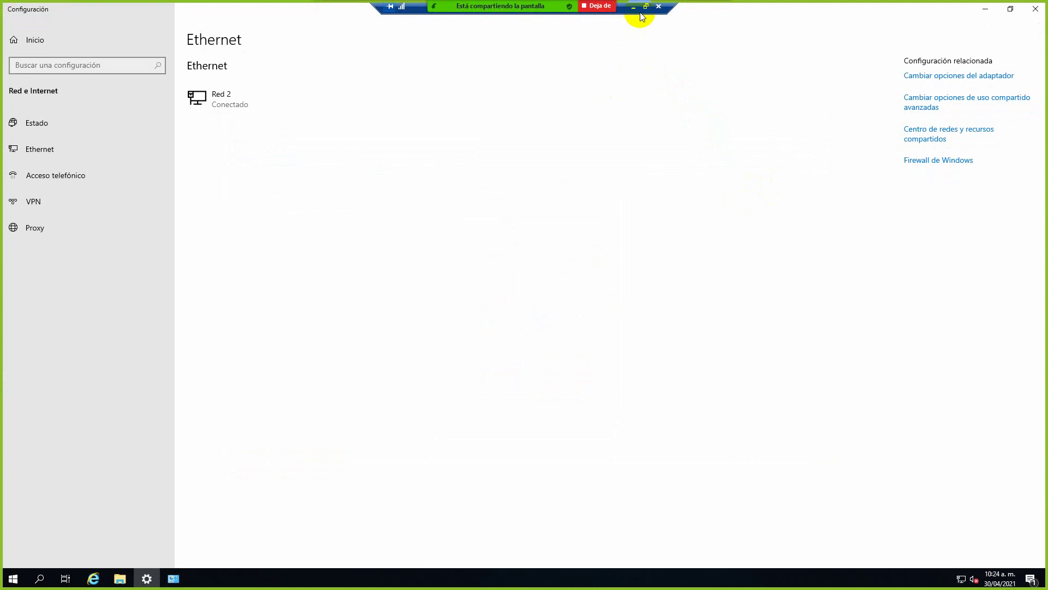
click(645, 8)
drag(617, 21, 421, 90)
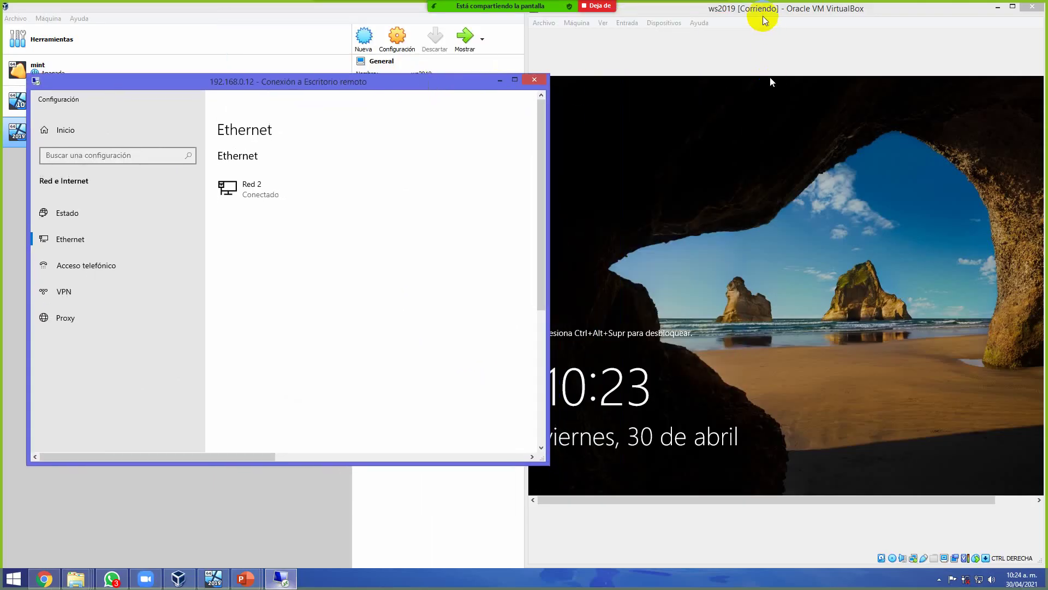
- Send Ctrl-Alt-Del to the locked ws2019 virtual machine and sign in as Administrador with the account password
click(762, 29)
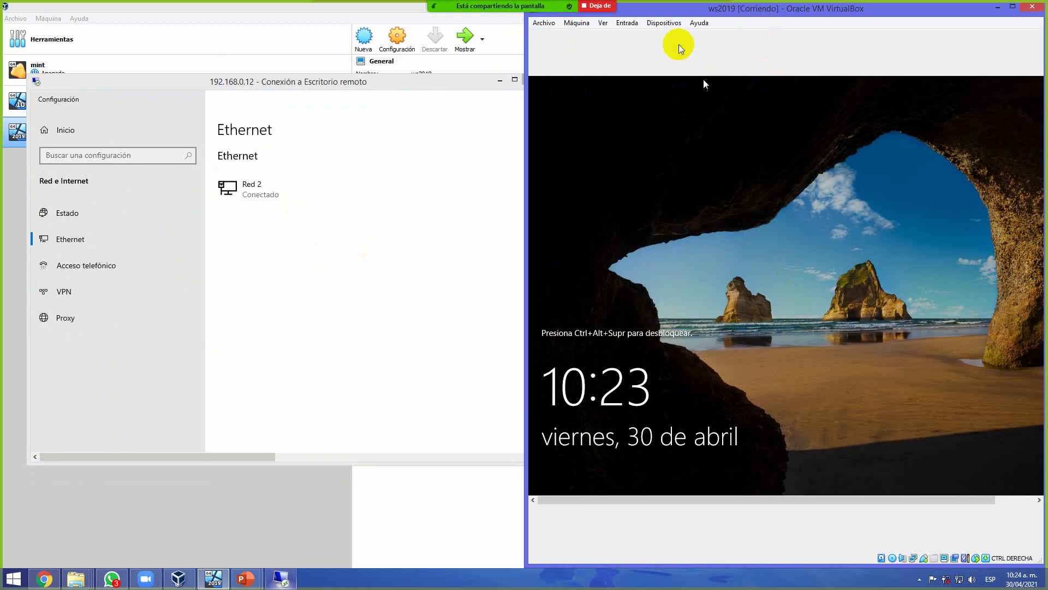
click(628, 23)
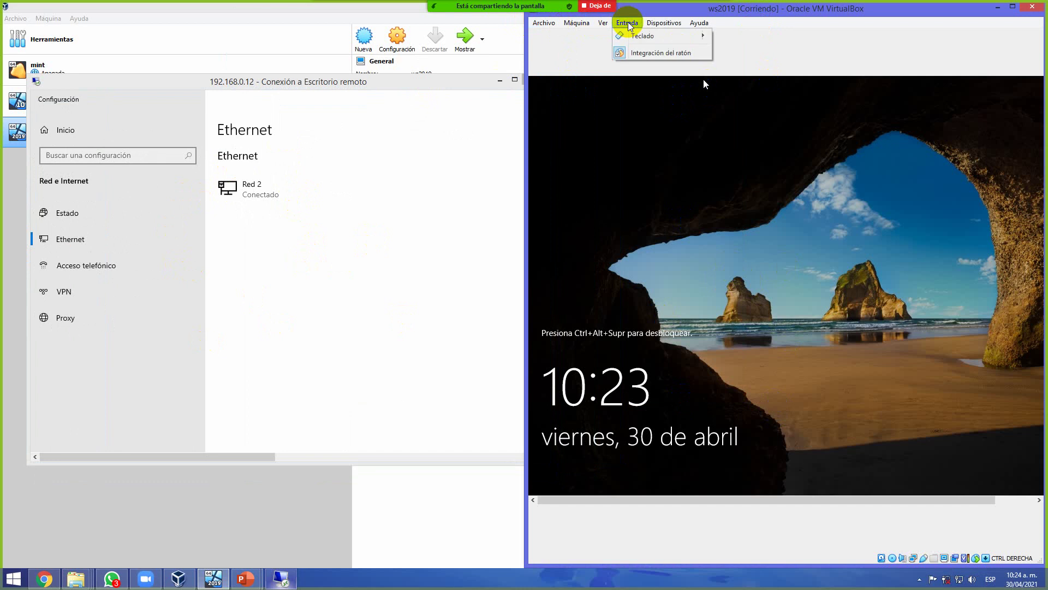
mouse_move(637, 36)
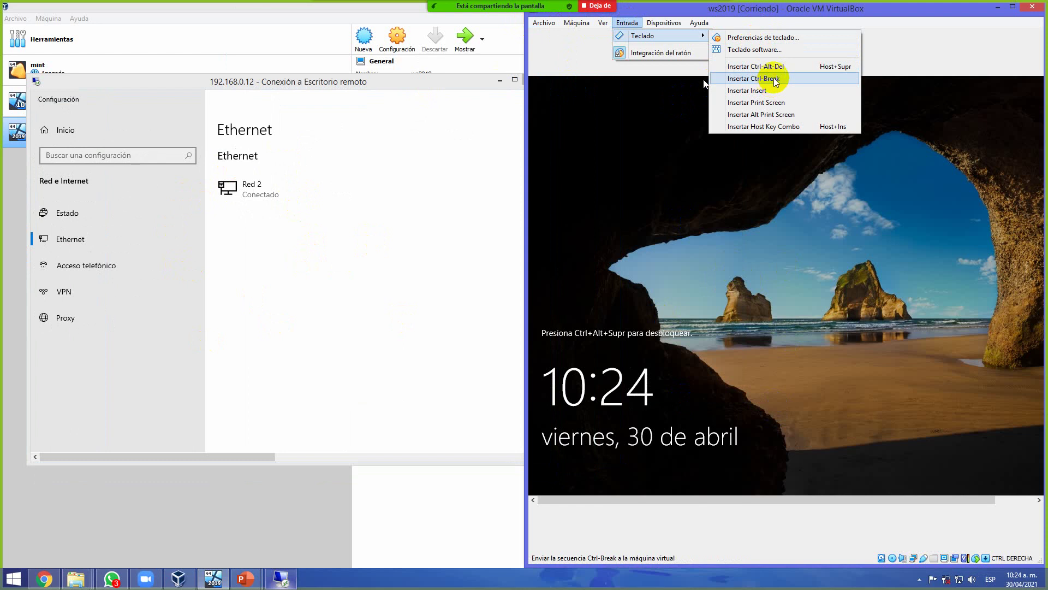
click(773, 66)
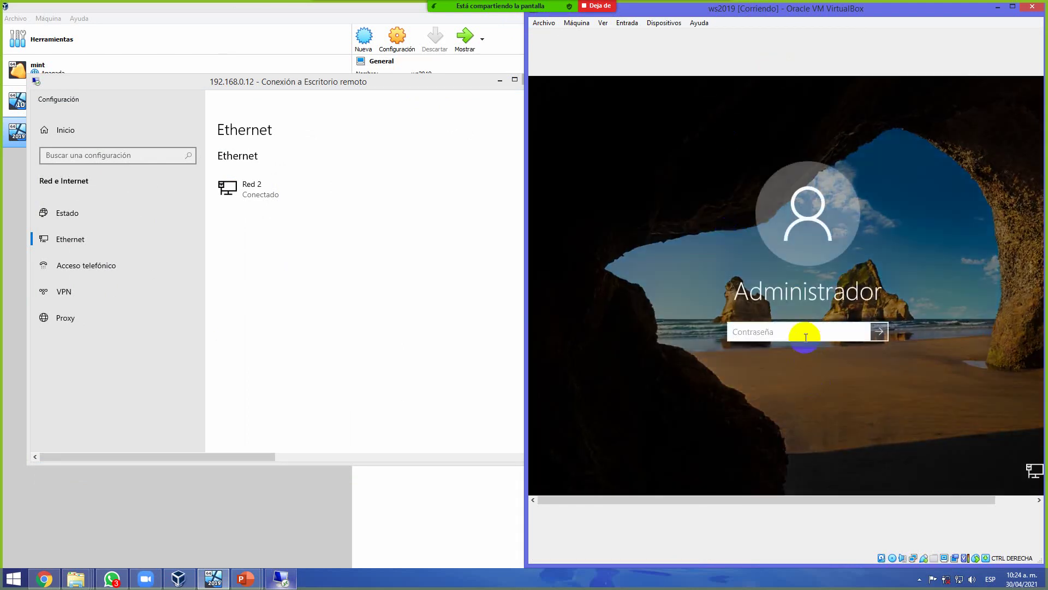
click(851, 332)
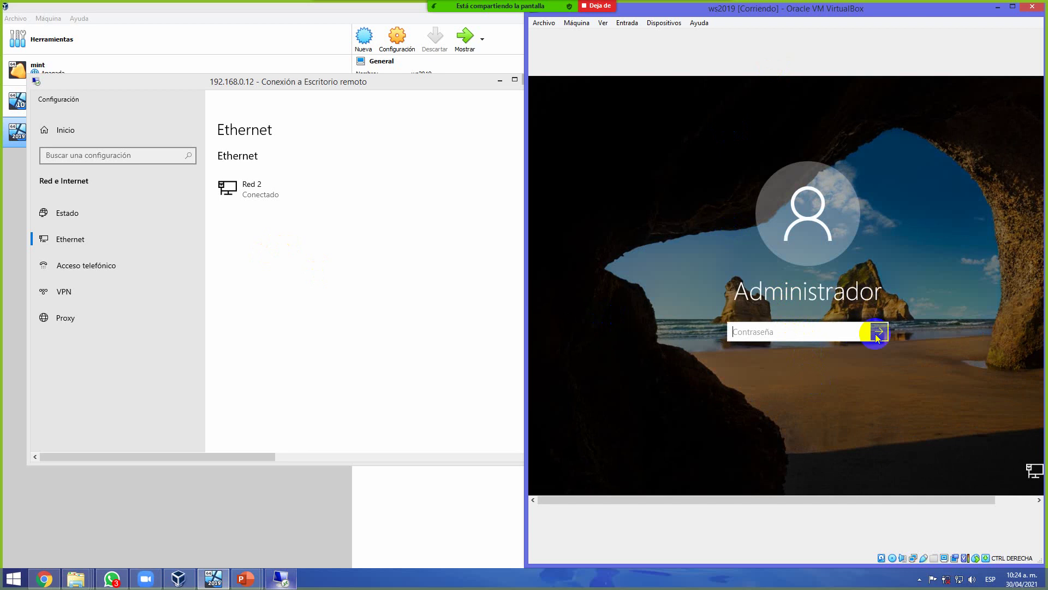
text(a)
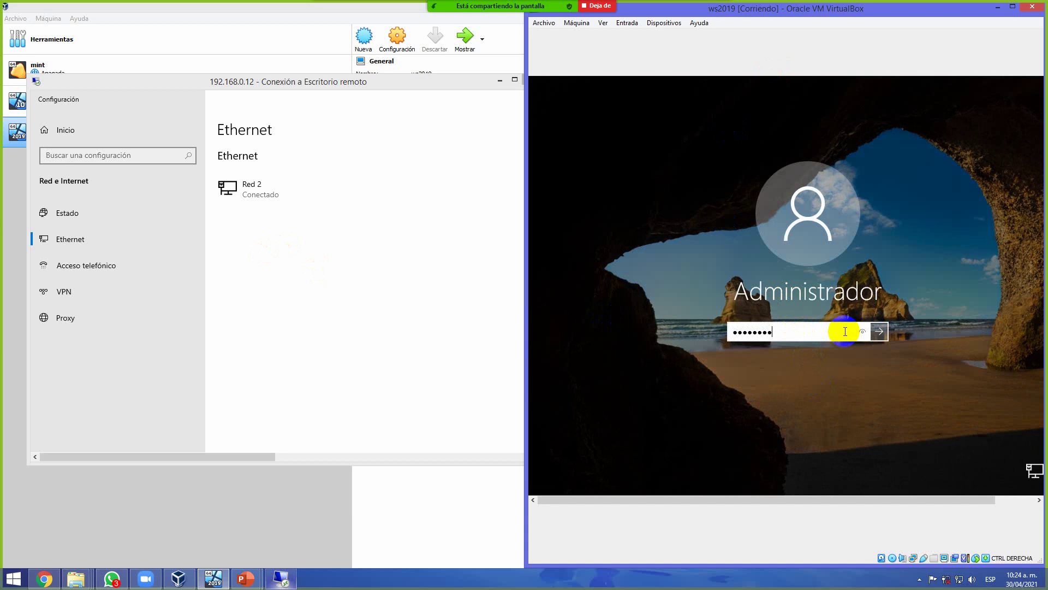
click(879, 331)
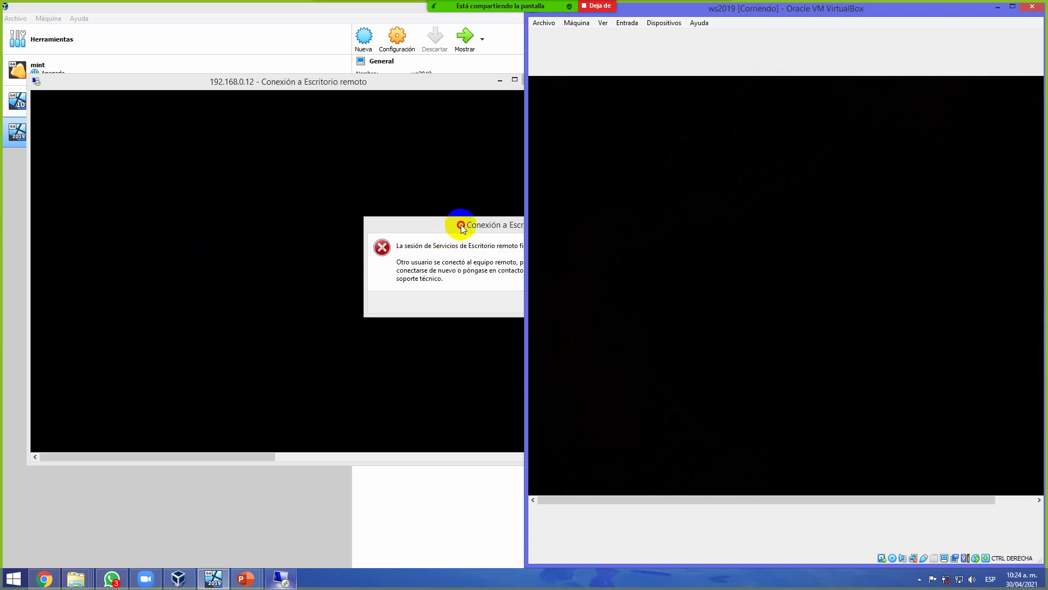
- Move the Remote Desktop disconnection message clear of the virtual machine and maximize the ws2019 window
drag(462, 228, 306, 234)
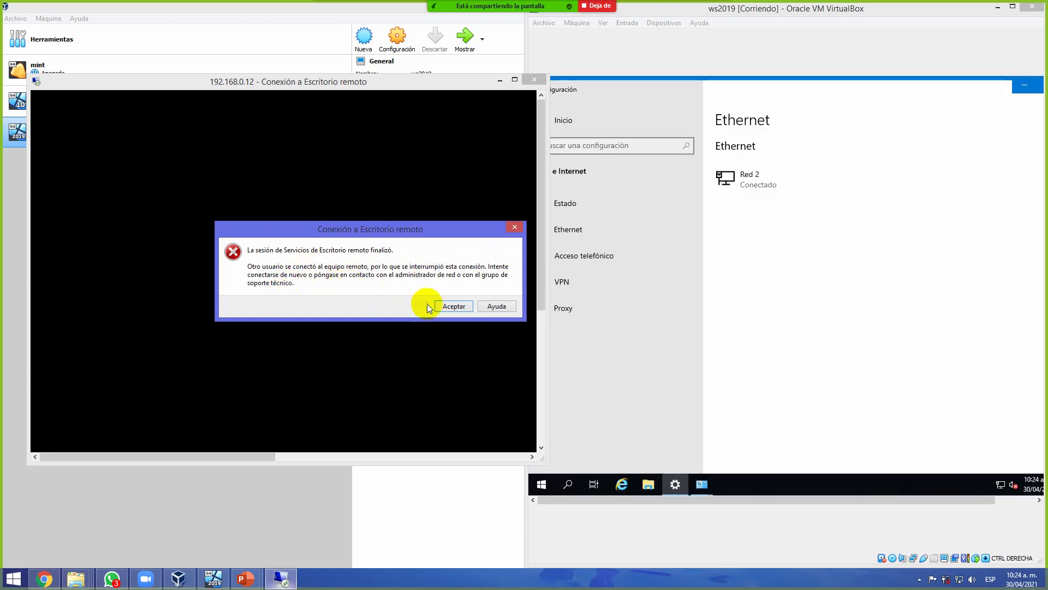
click(686, 231)
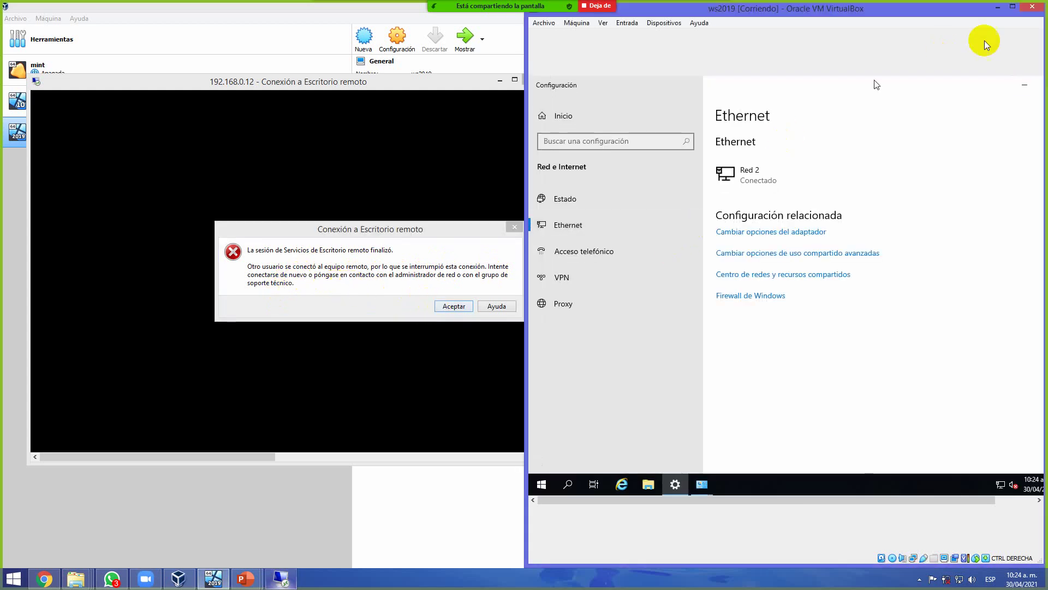
click(1012, 6)
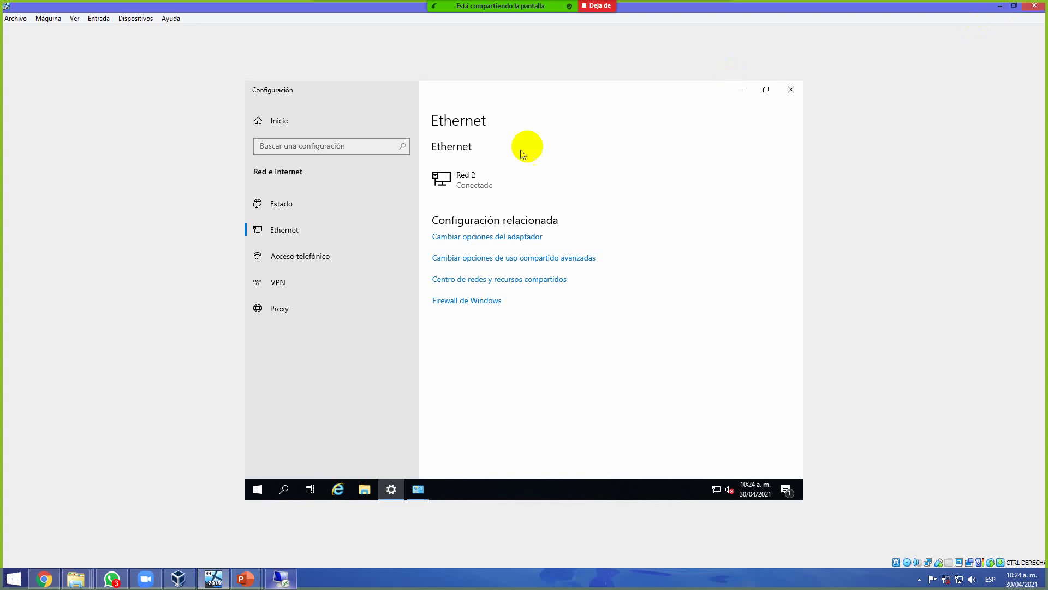
- Open the adapter options in the virtual machine and show the Ethernet connection details, selecting the IPv4 address entry
click(447, 240)
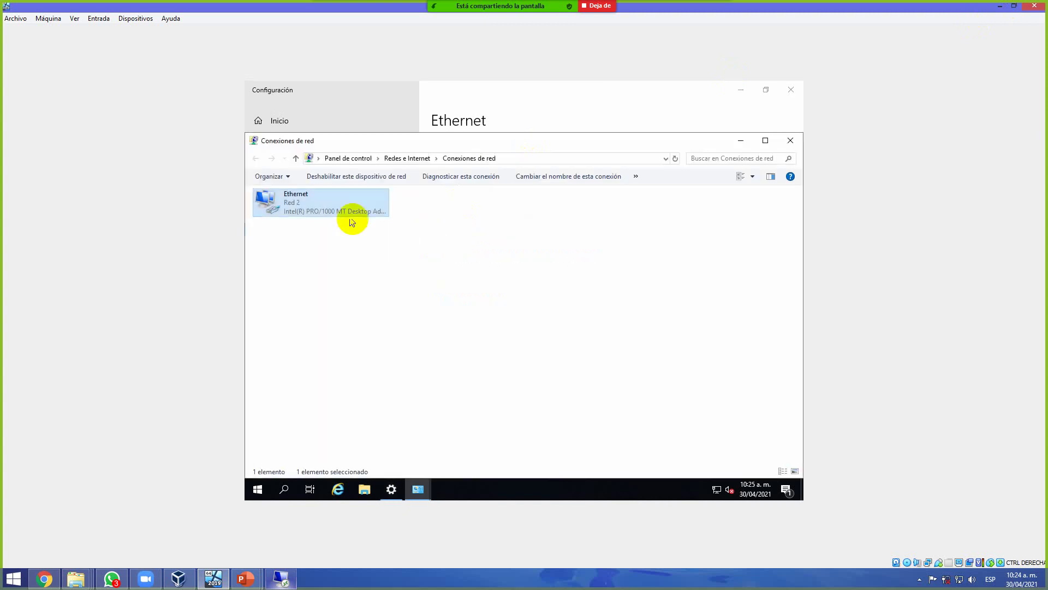
click(324, 203)
right_click(325, 205)
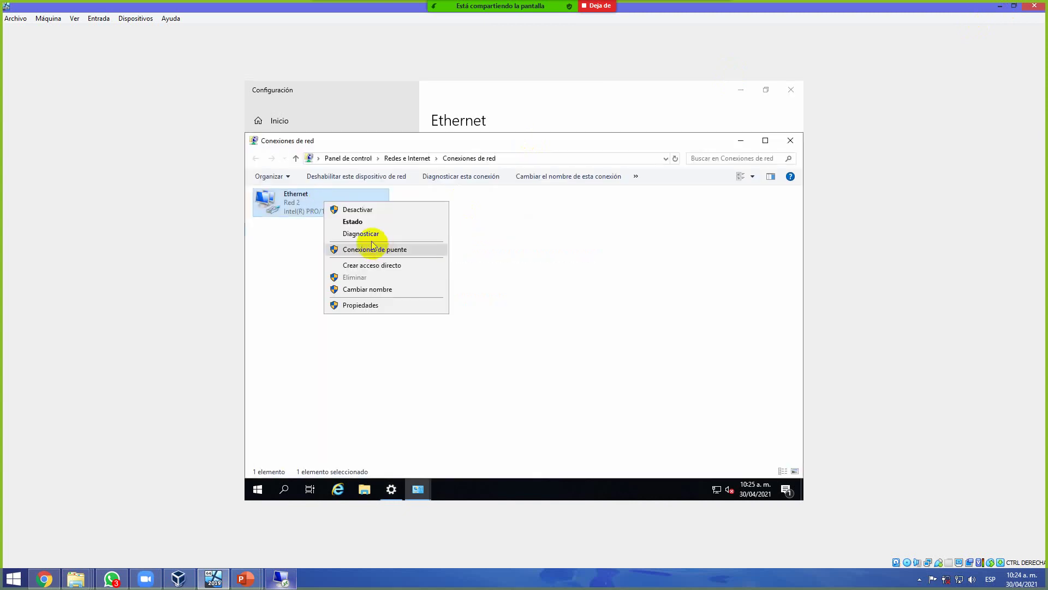
click(360, 221)
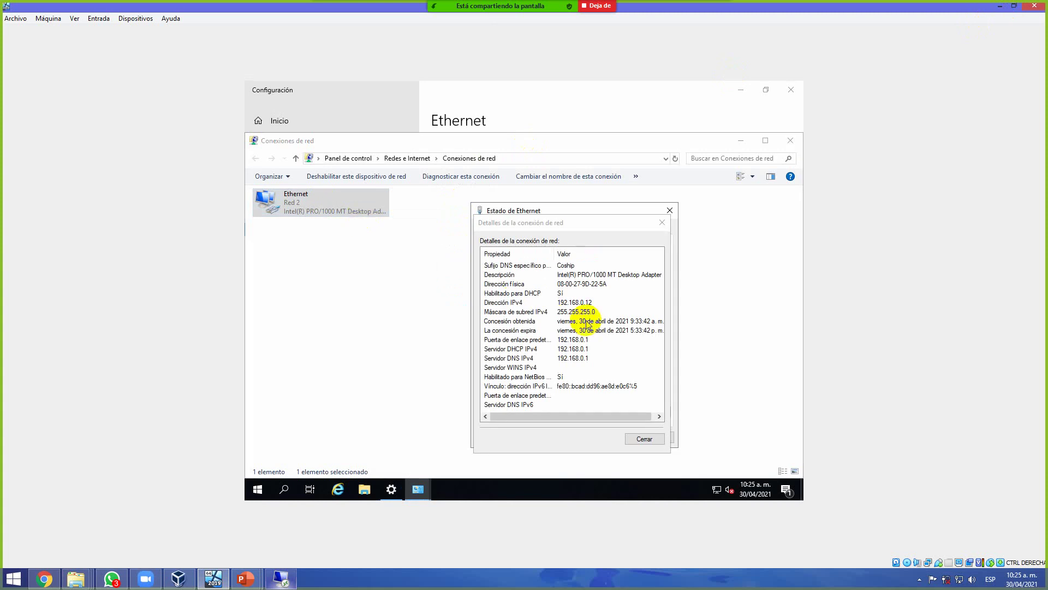
click(573, 302)
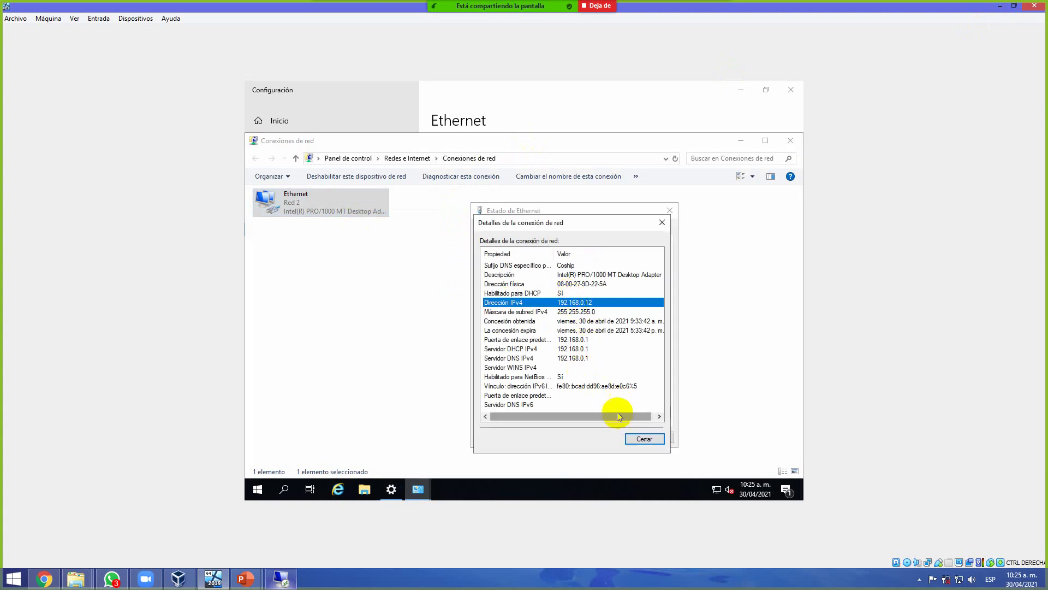
- Close the Ethernet details and status dialogs, the network connections window and the Configuración window
click(662, 222)
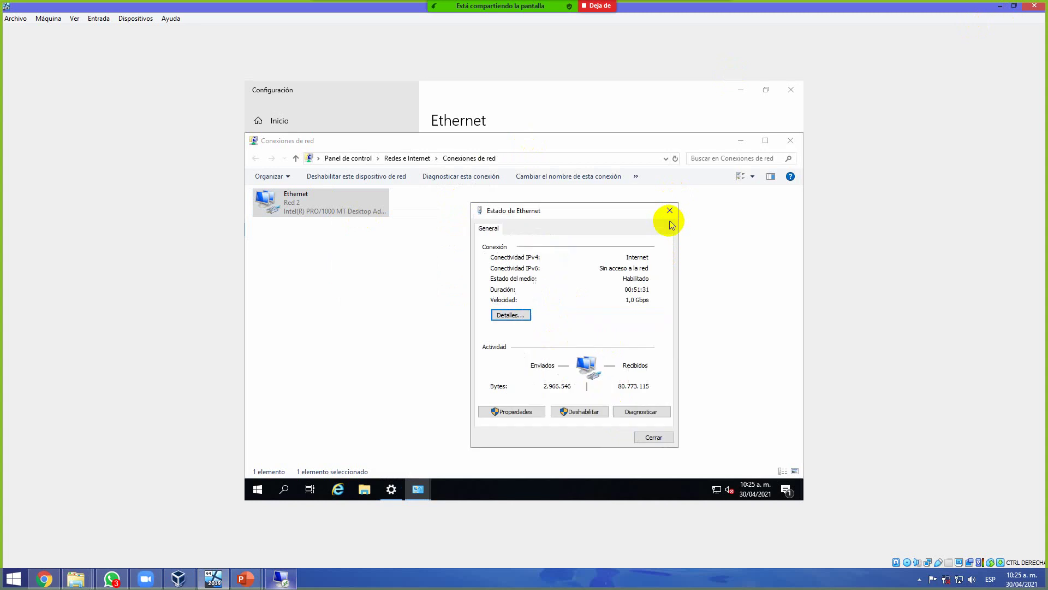
click(669, 212)
click(790, 141)
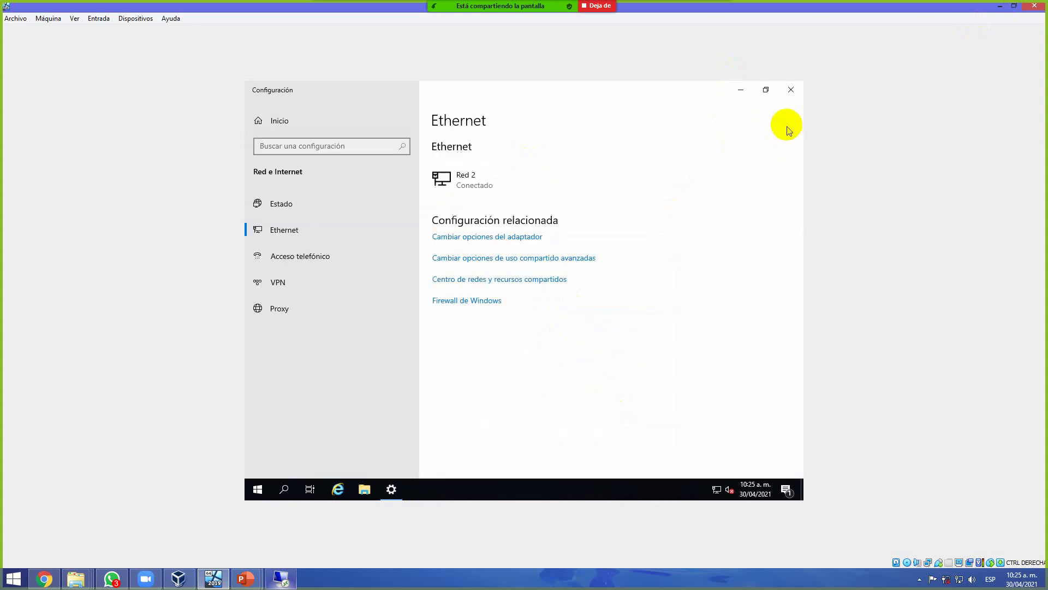
click(791, 90)
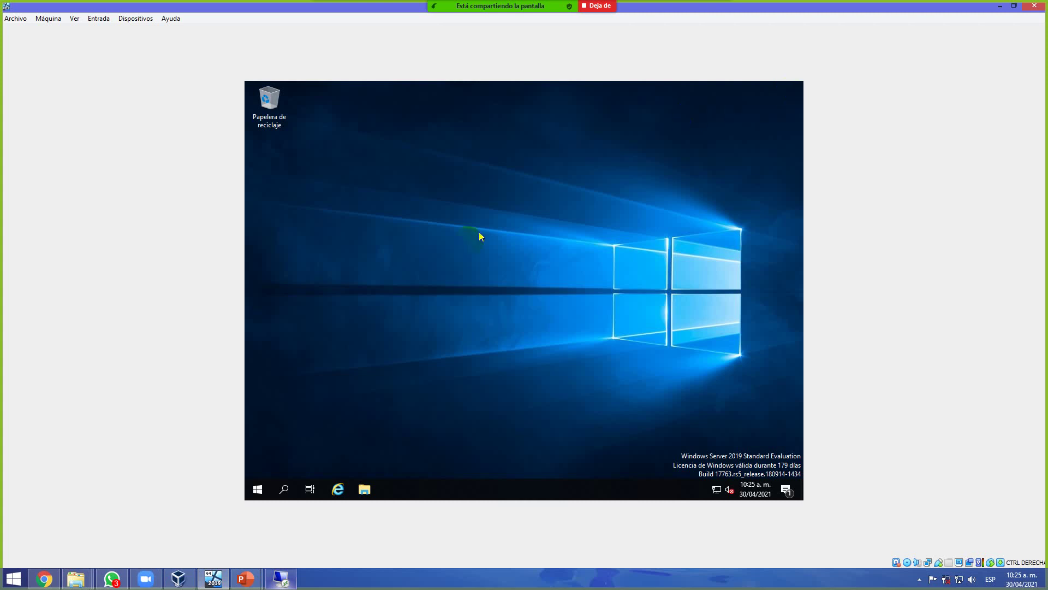
- Show the server's Apagar power option with its shutdown reason prompt, and dismiss the prompt
click(257, 489)
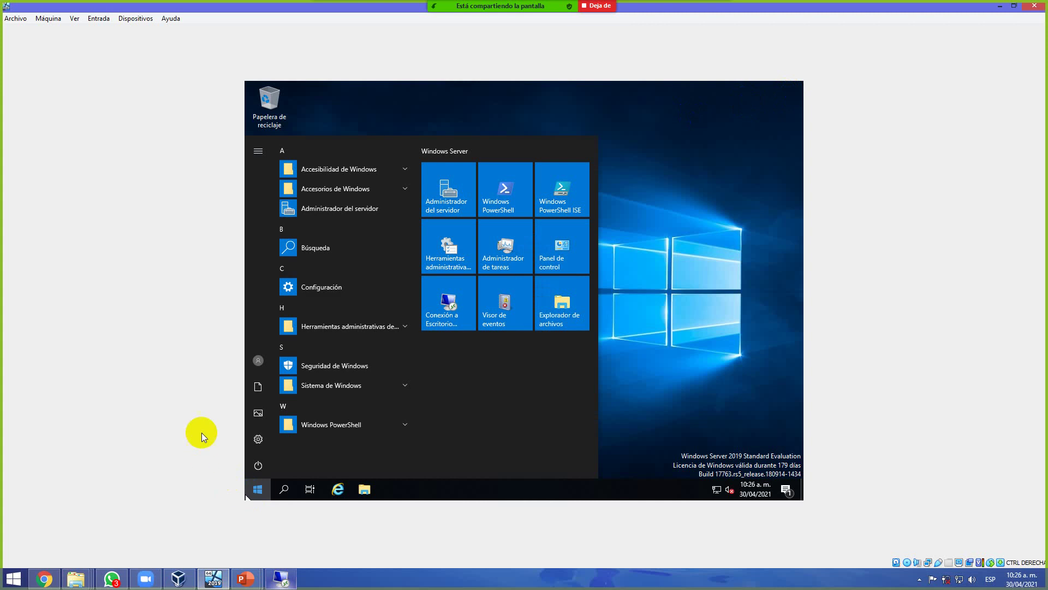
click(257, 456)
click(254, 464)
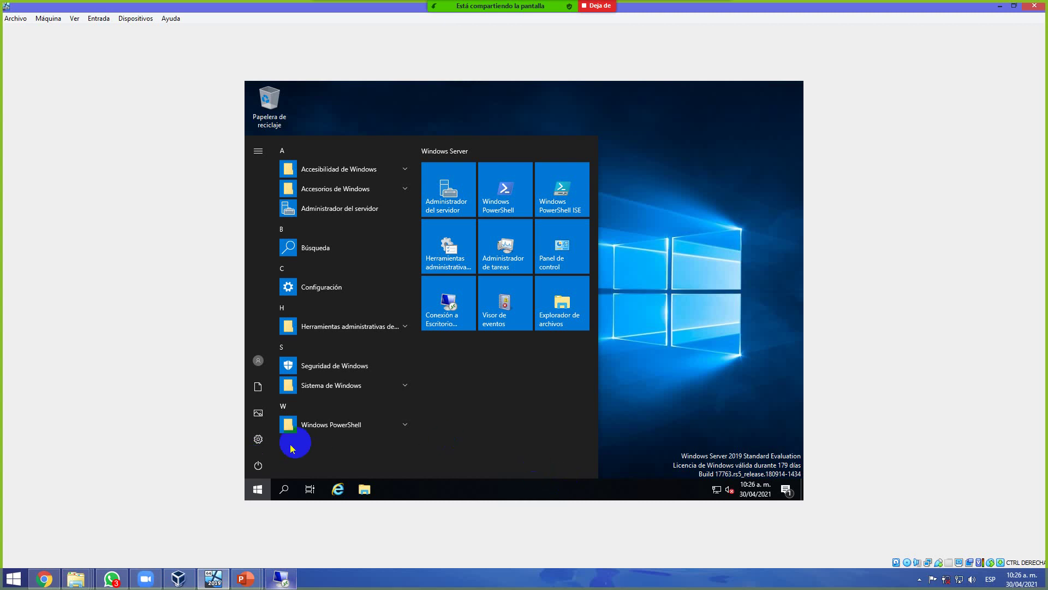
click(259, 466)
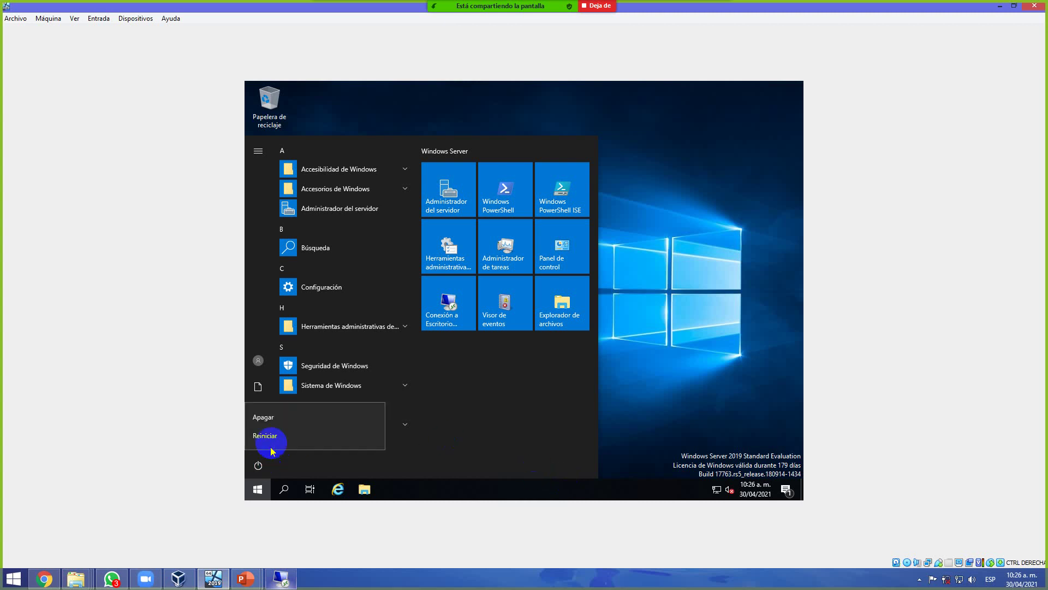
click(291, 415)
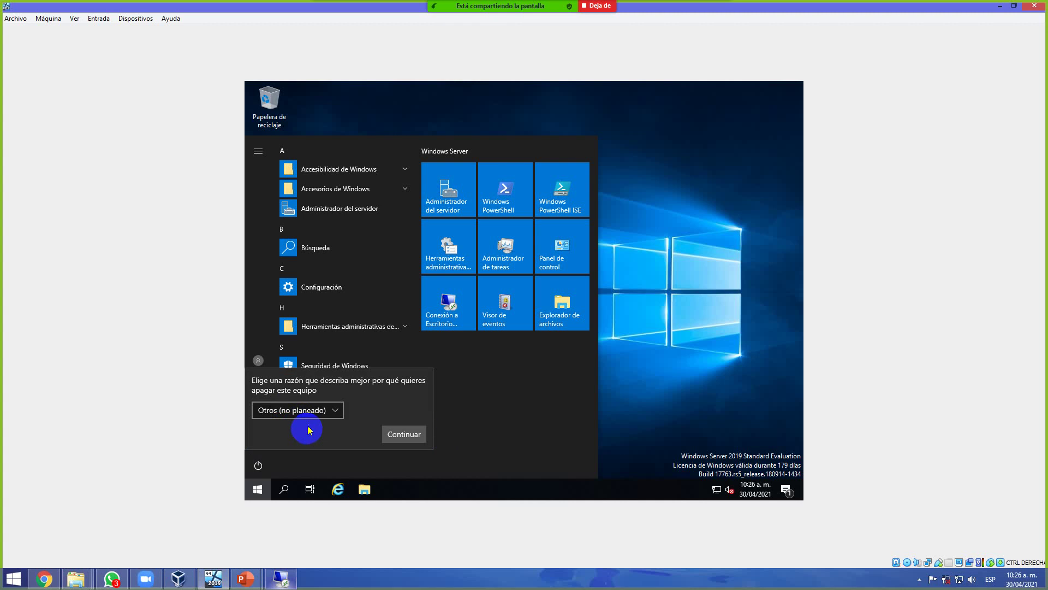
click(470, 212)
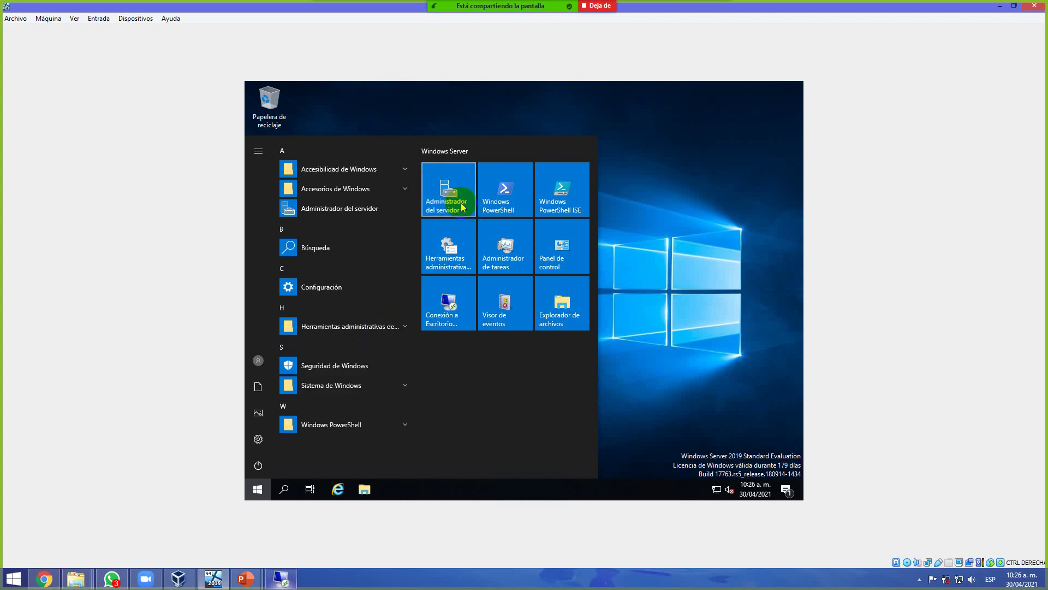
- Open Administrador del servidor and review the roles and server groups on its Panel, down to Servidor local and Todos los servidores
click(461, 206)
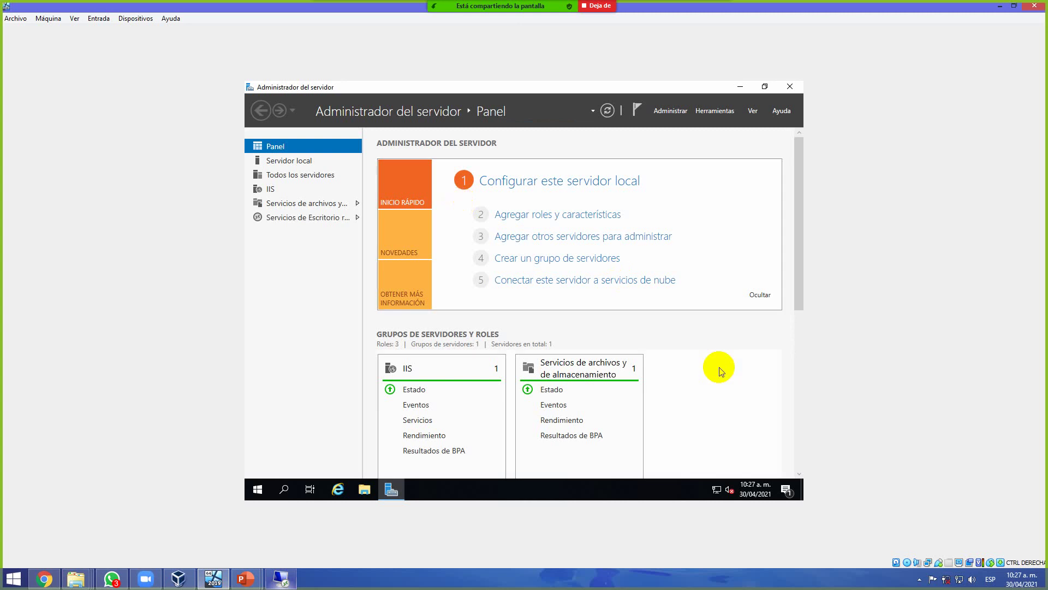
scroll(750, 346, down, 1)
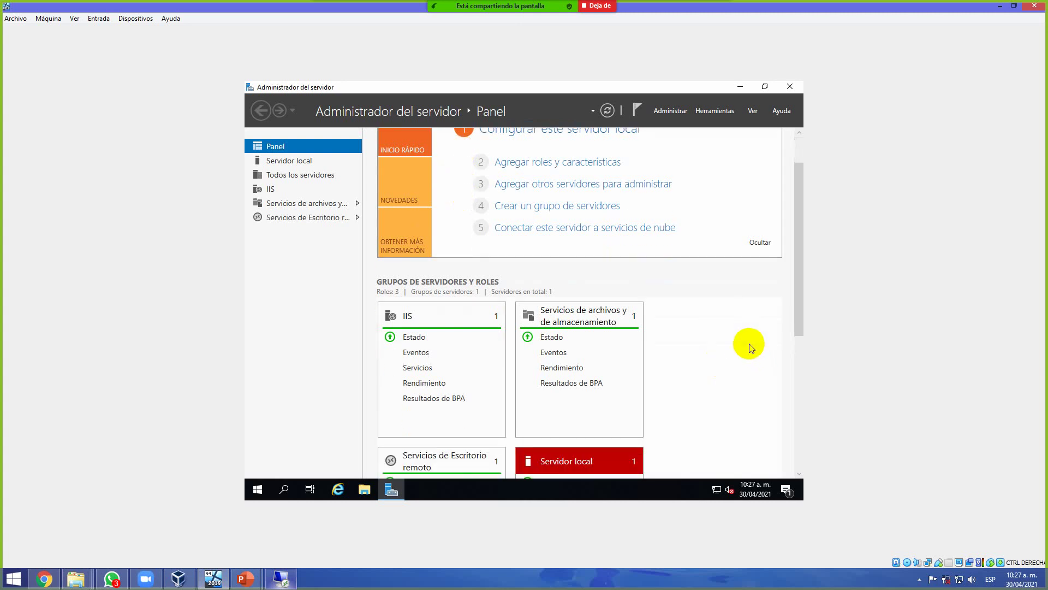
scroll(731, 342, down, 1)
scroll(693, 328, down, 1)
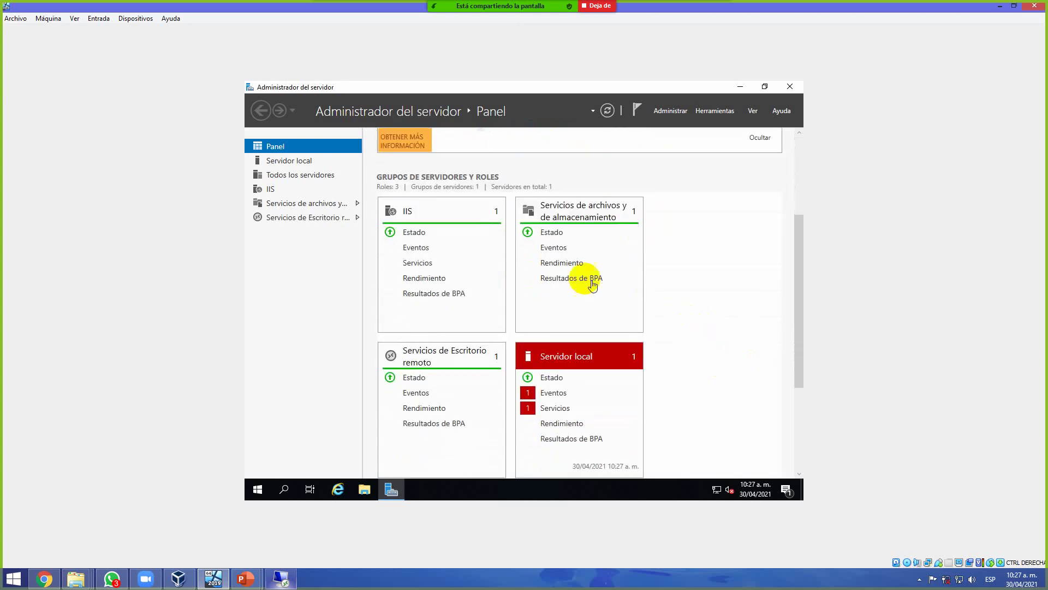
scroll(438, 247, down, 1)
scroll(557, 328, down, 4)
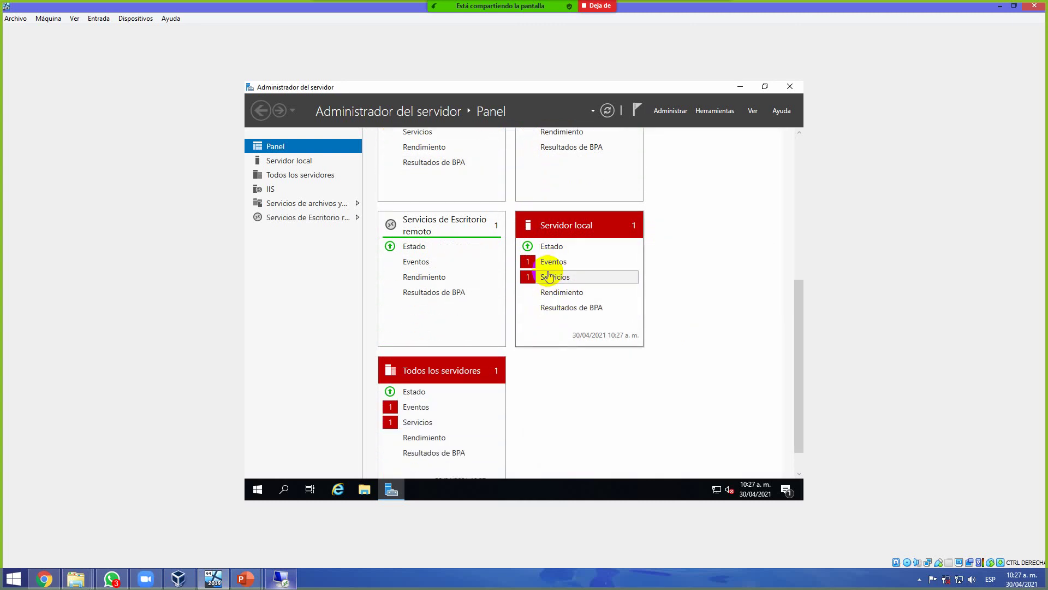
click(546, 233)
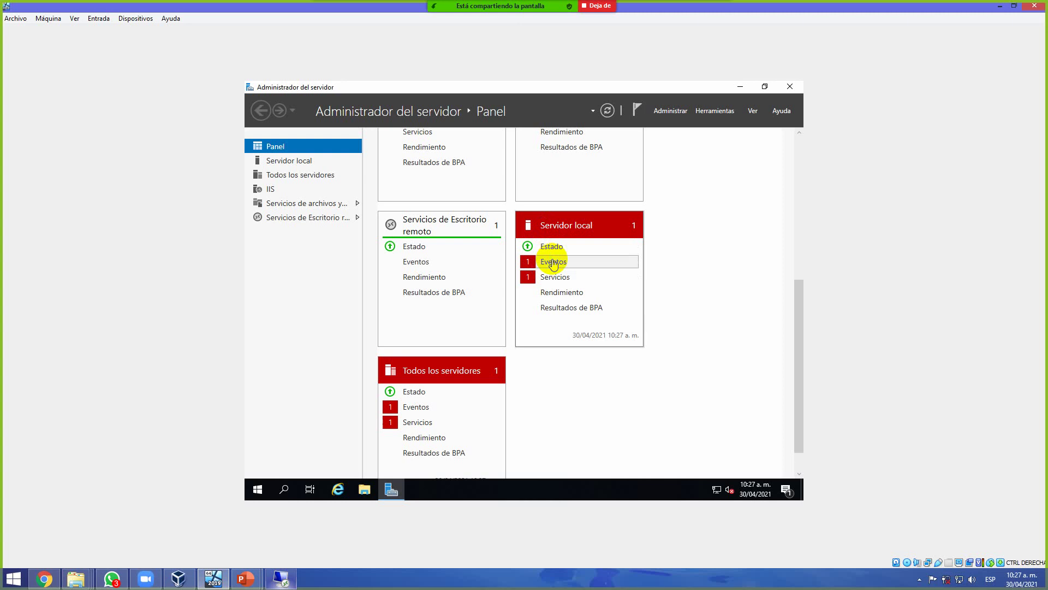
- Open the Cerrar máquina virtual dialog, show the Enviar señal de apagado and Apagar la máquina options, and cancel it
click(1030, 11)
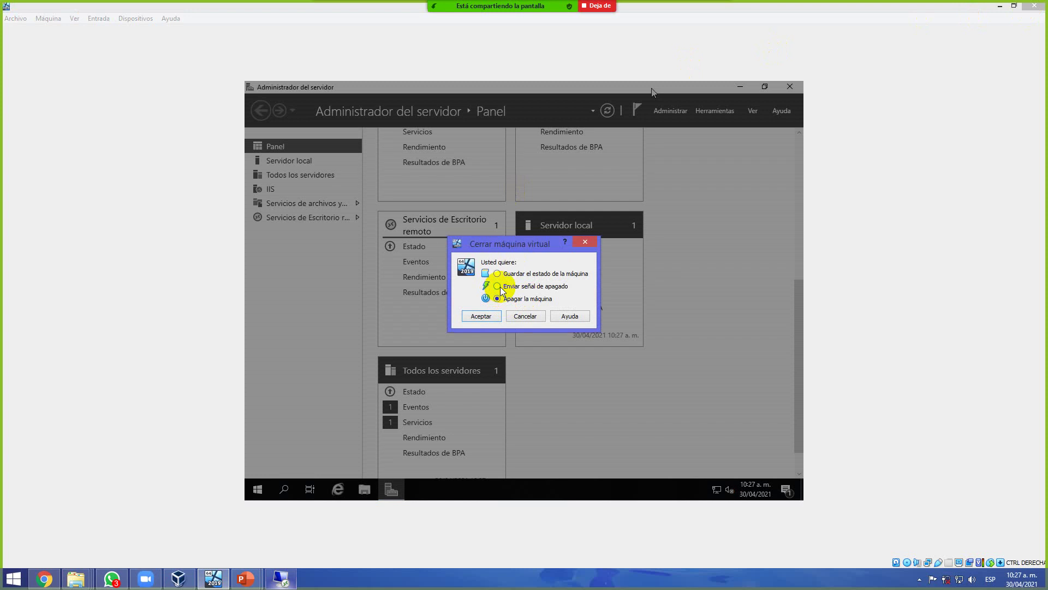
click(498, 287)
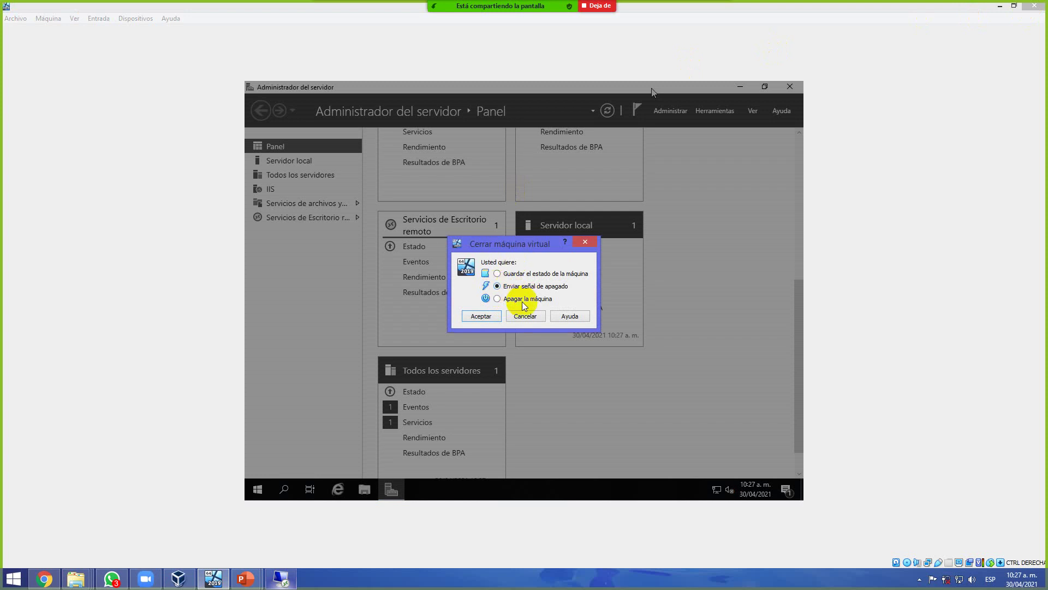
click(497, 298)
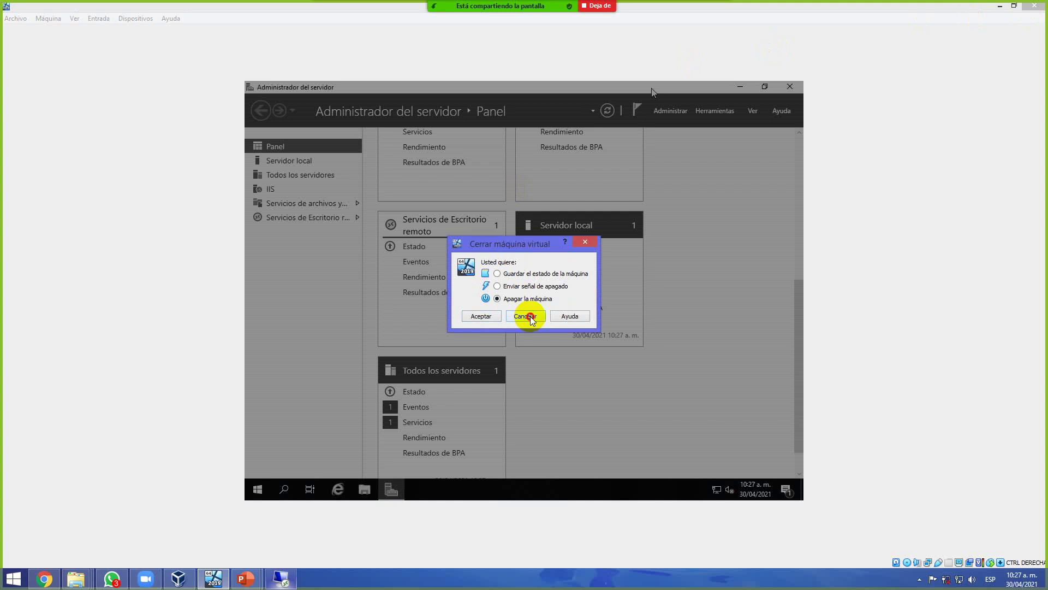
click(525, 316)
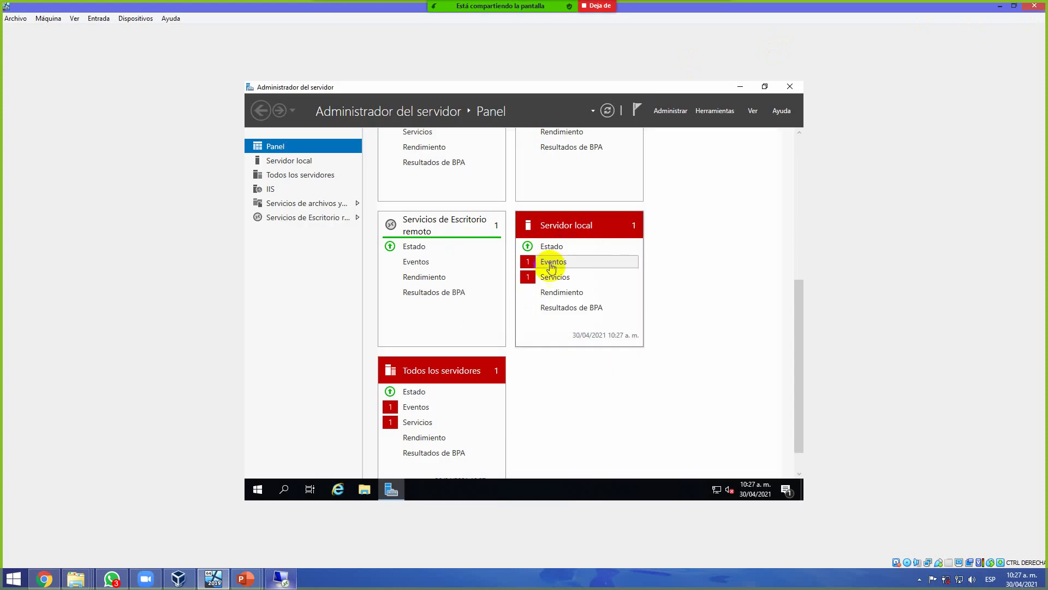
- Open the Eventos detail view of Servidor local, examine the critical Kernel-Power event, and close the view
click(550, 267)
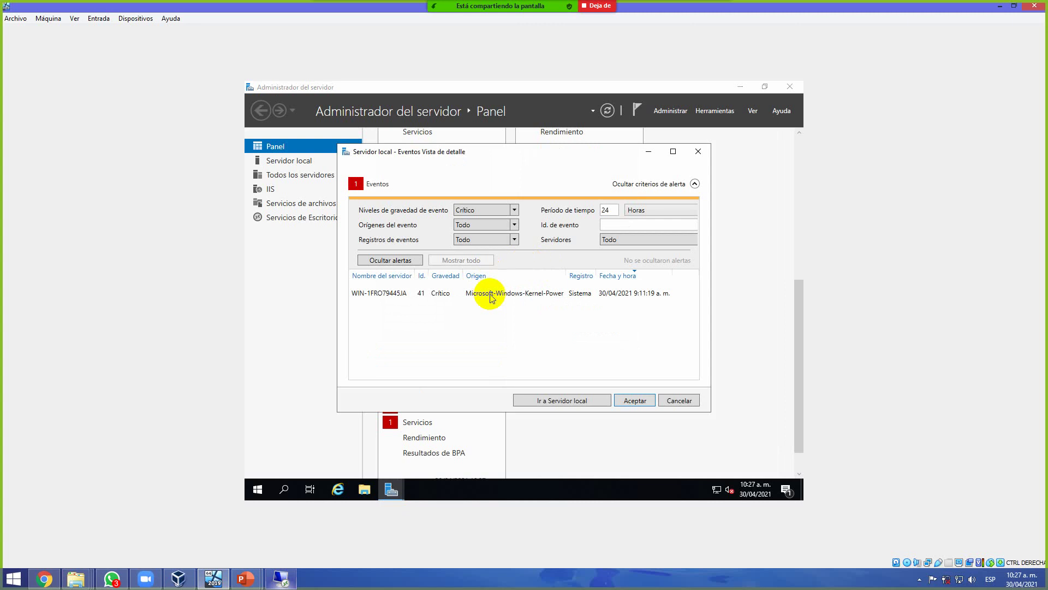
click(488, 293)
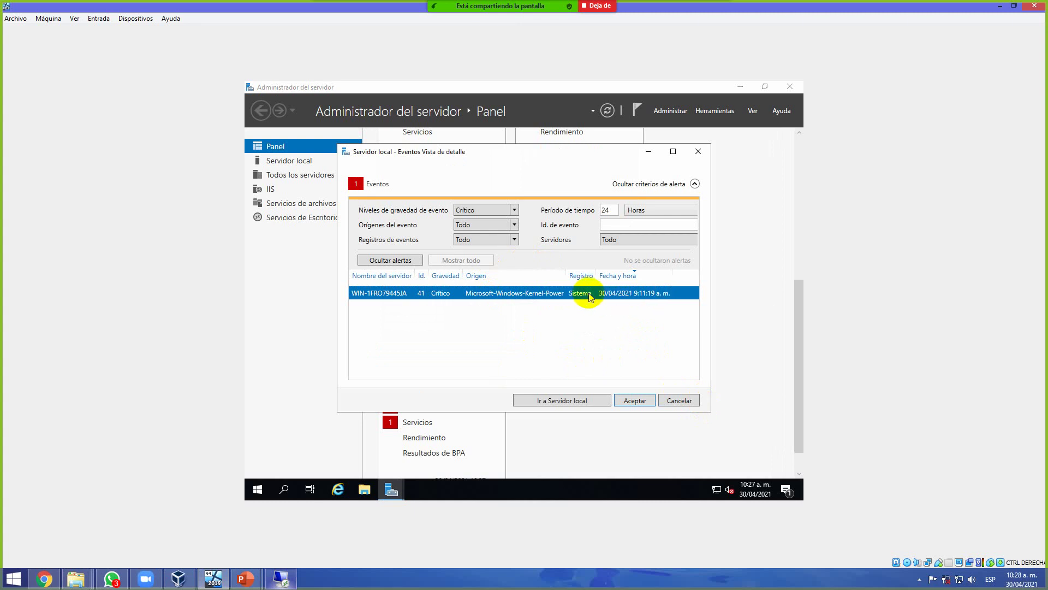
right_click(540, 297)
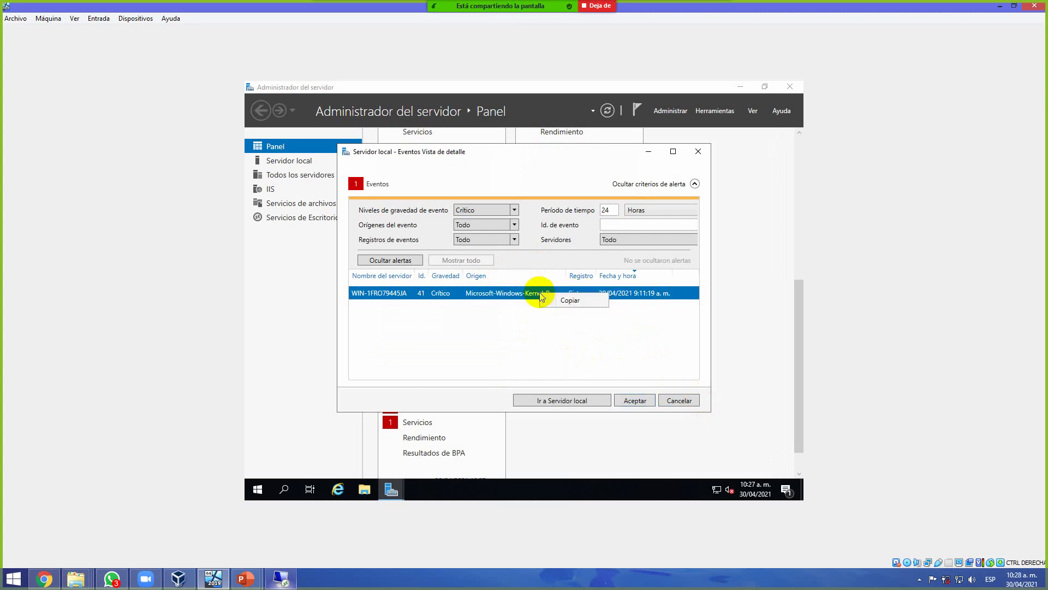
right_click(511, 295)
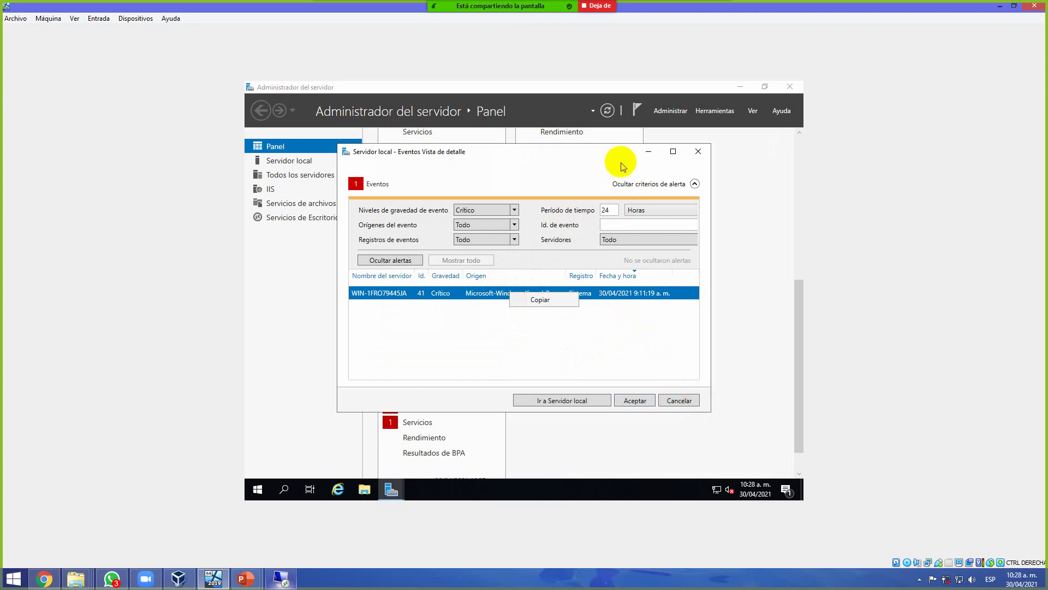
click(704, 151)
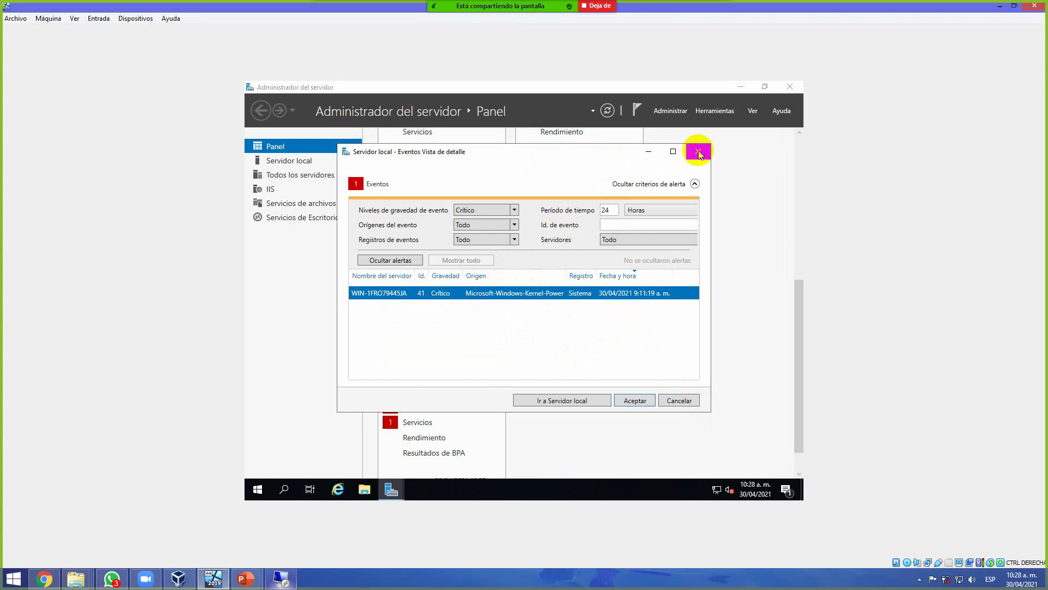
click(676, 400)
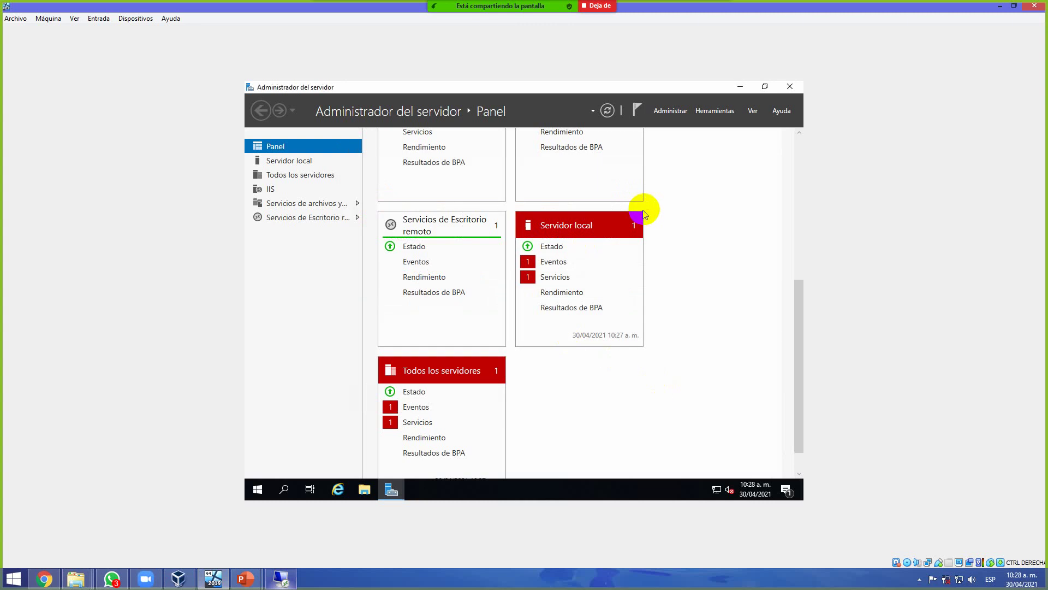
- Power off the virtual machine with Apagar la máquina, and dismiss the Remote Desktop error and connection window
click(1033, 5)
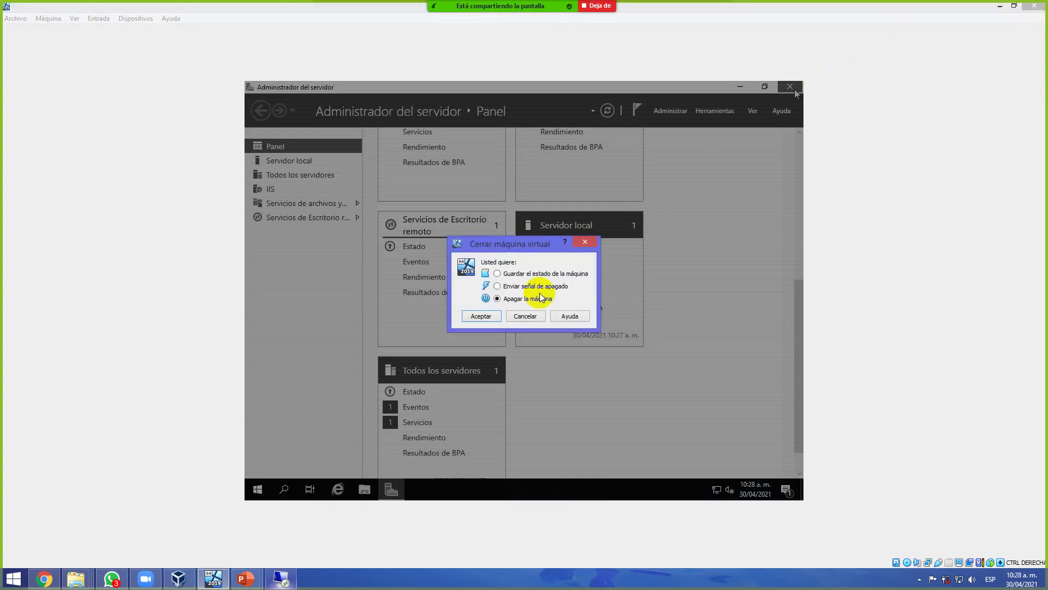
click(497, 317)
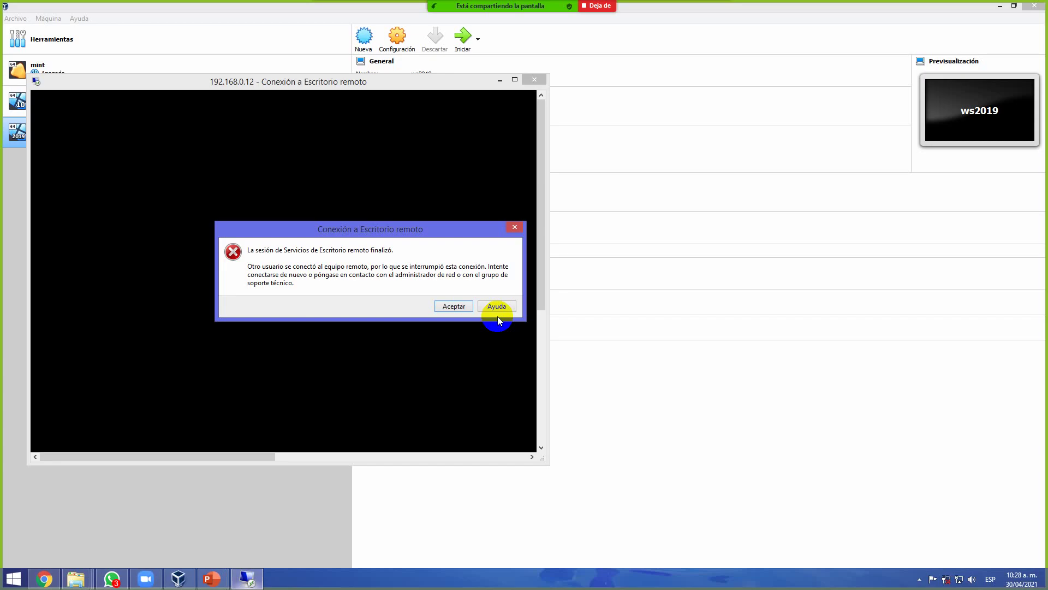
click(457, 306)
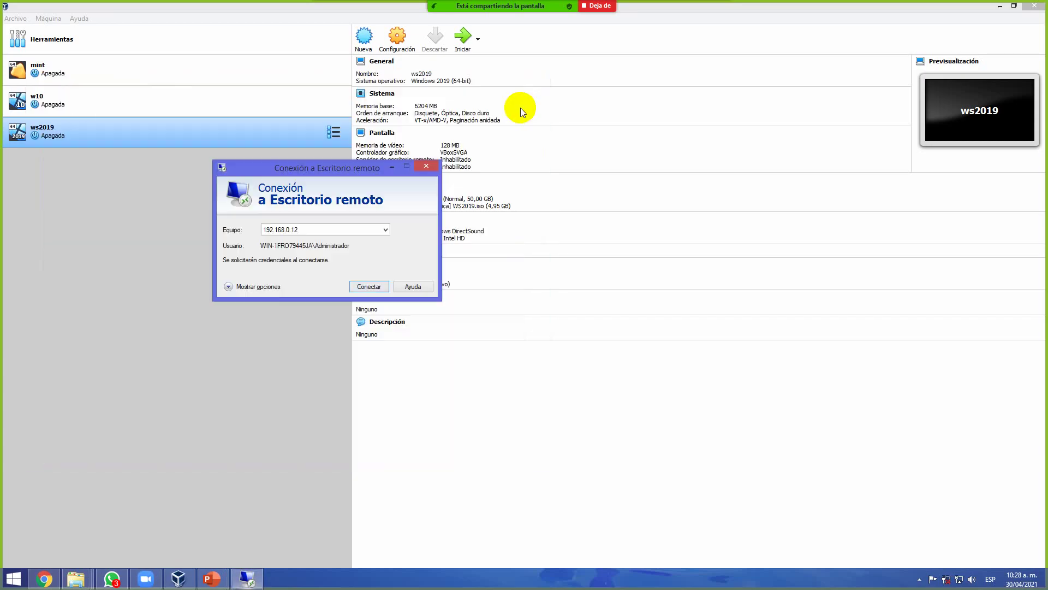
click(427, 166)
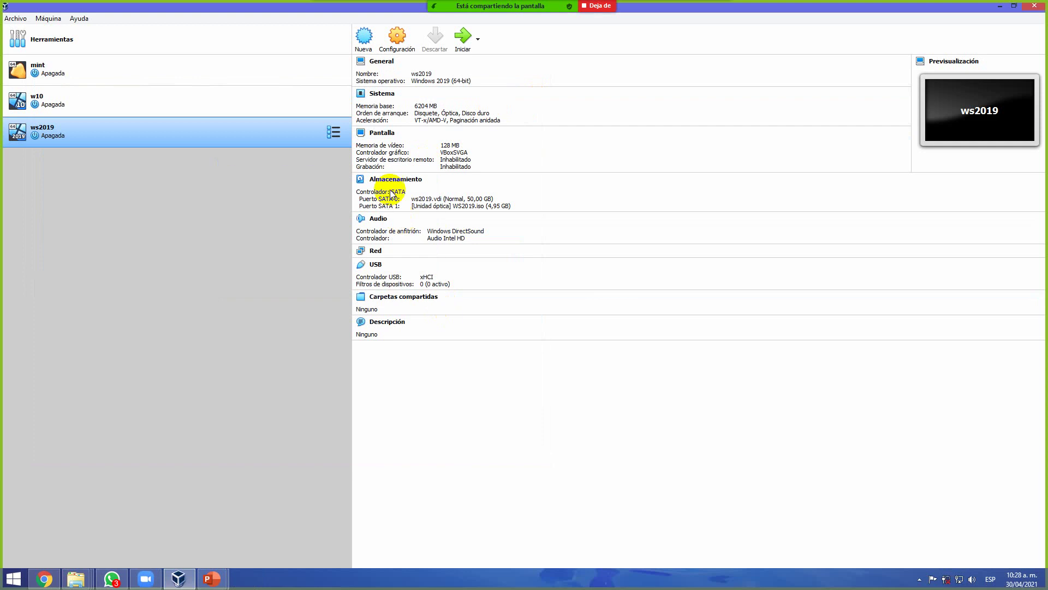
- Start the ws2019 virtual machine and let it boot to the Windows lock screen
click(464, 42)
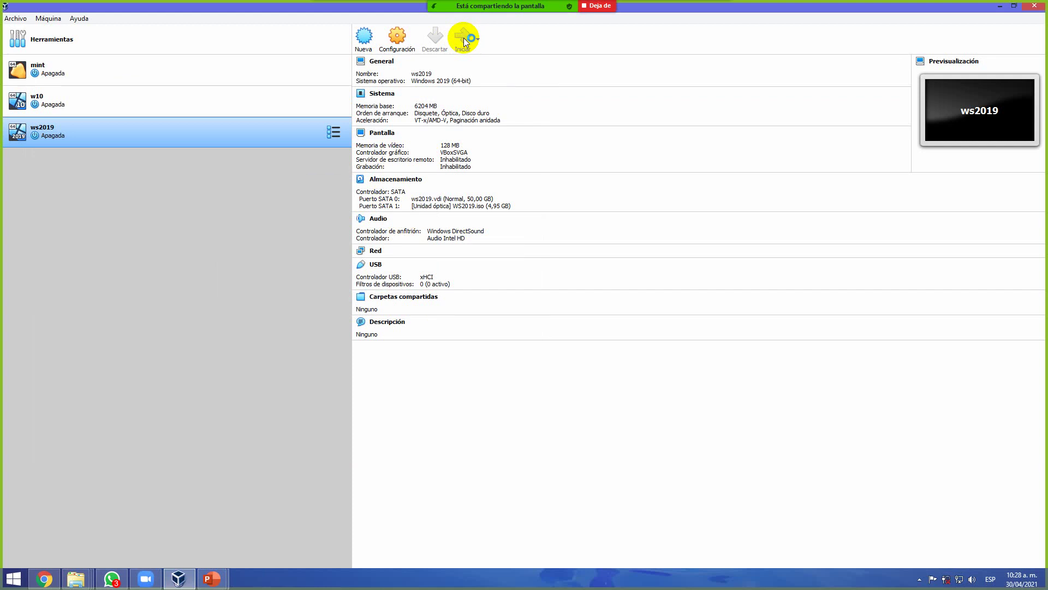
click(463, 39)
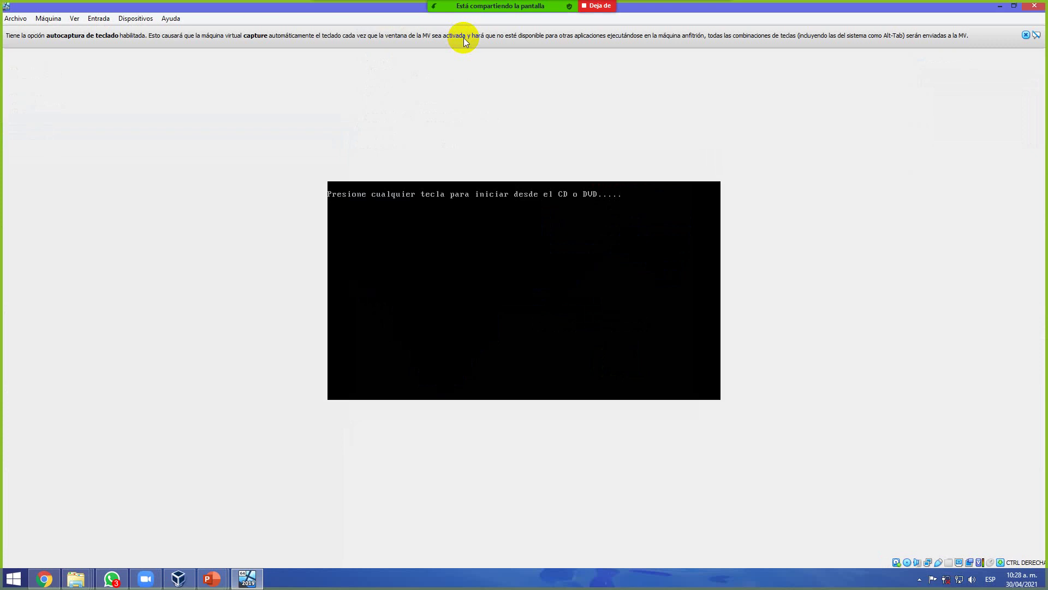
key(Return)
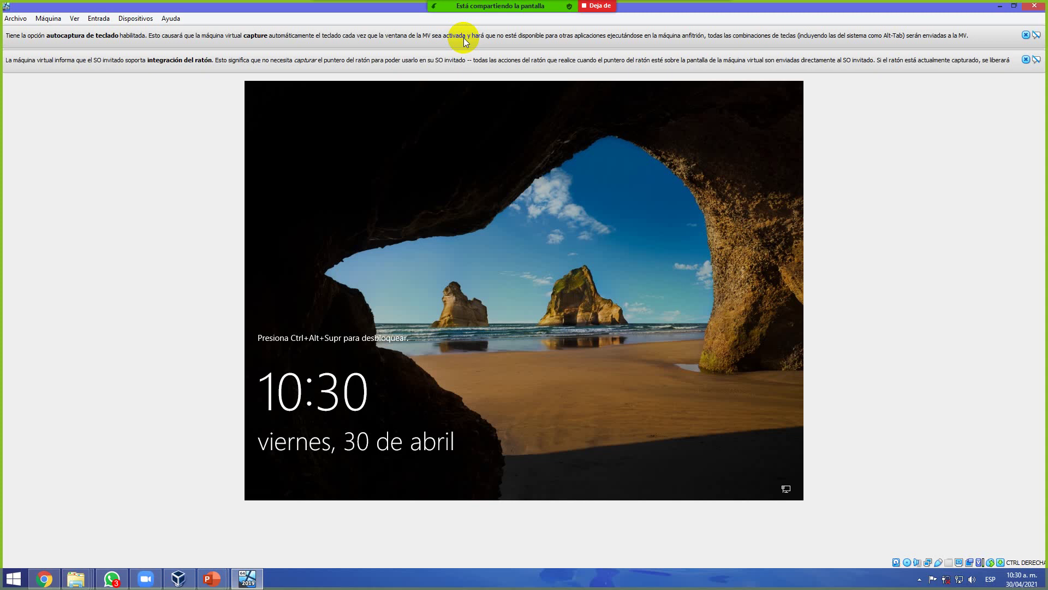
- Unlock the virtual machine by inserting Ctrl-Alt-Del and sign in as Administrador with the account password
click(92, 19)
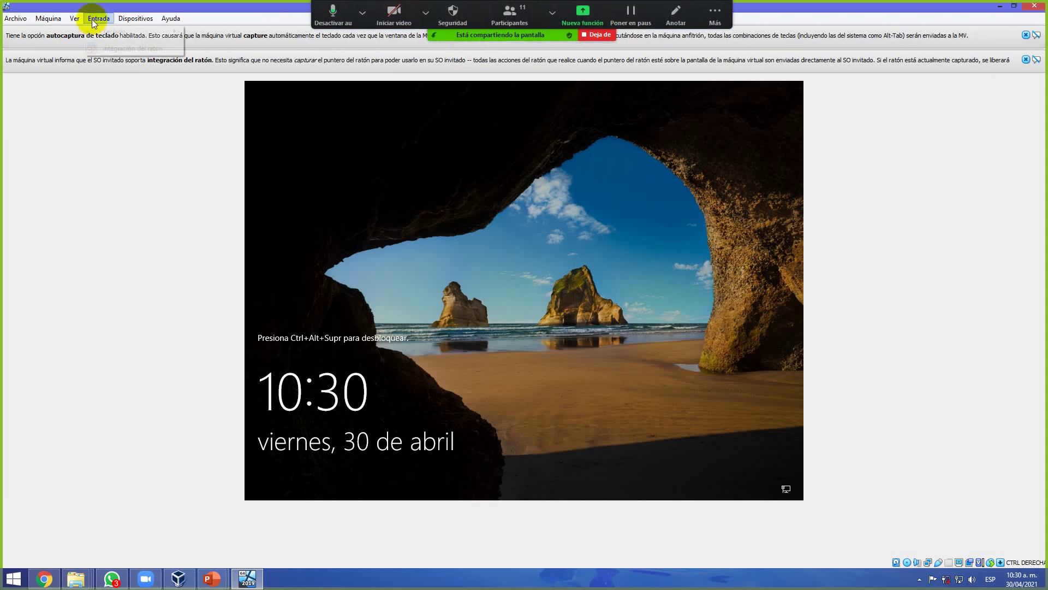
mouse_move(114, 31)
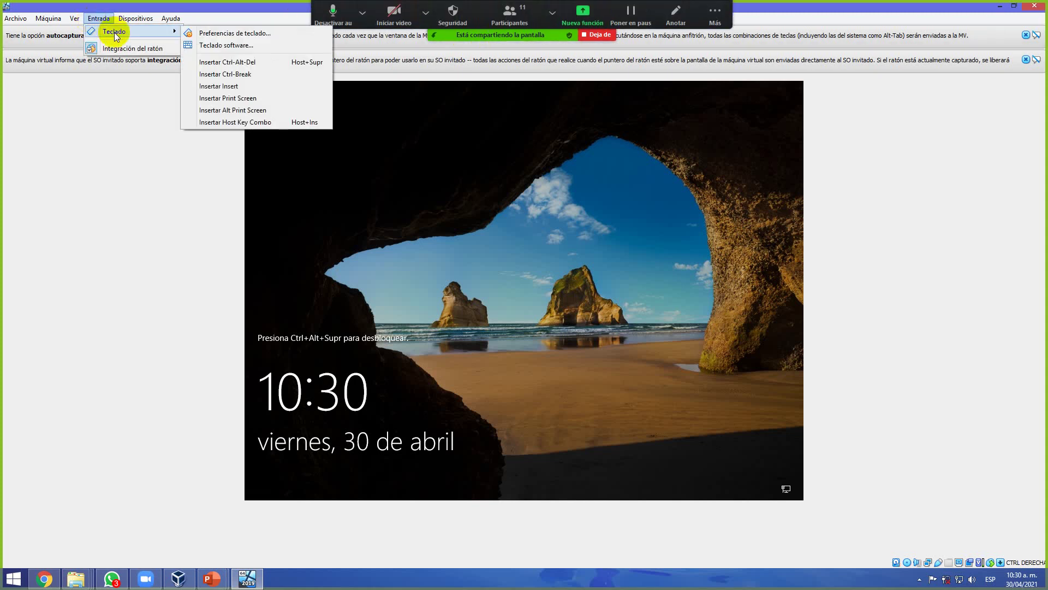
click(240, 63)
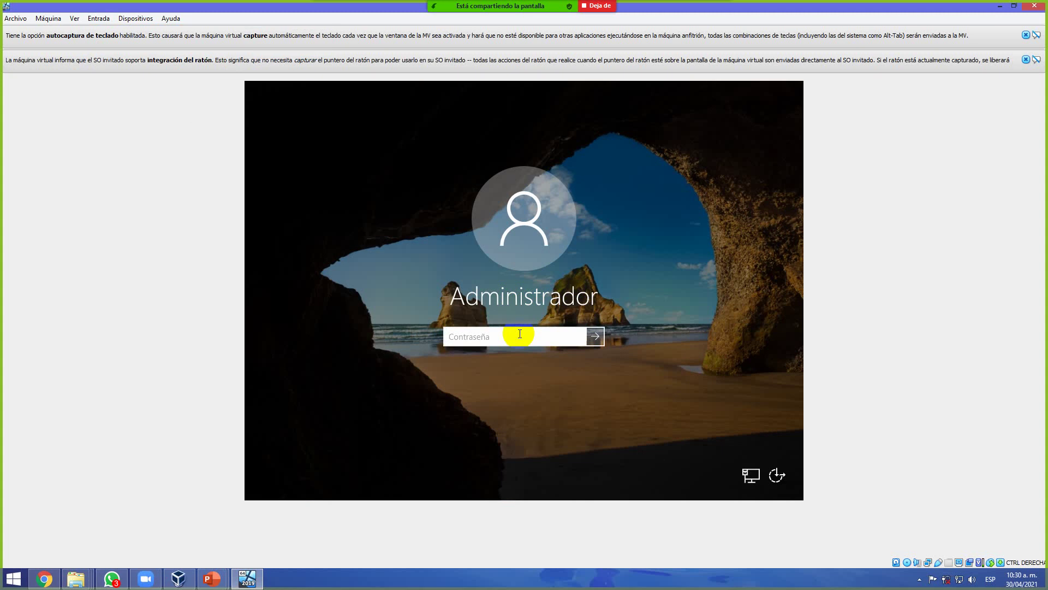
text(********)
key(Return)
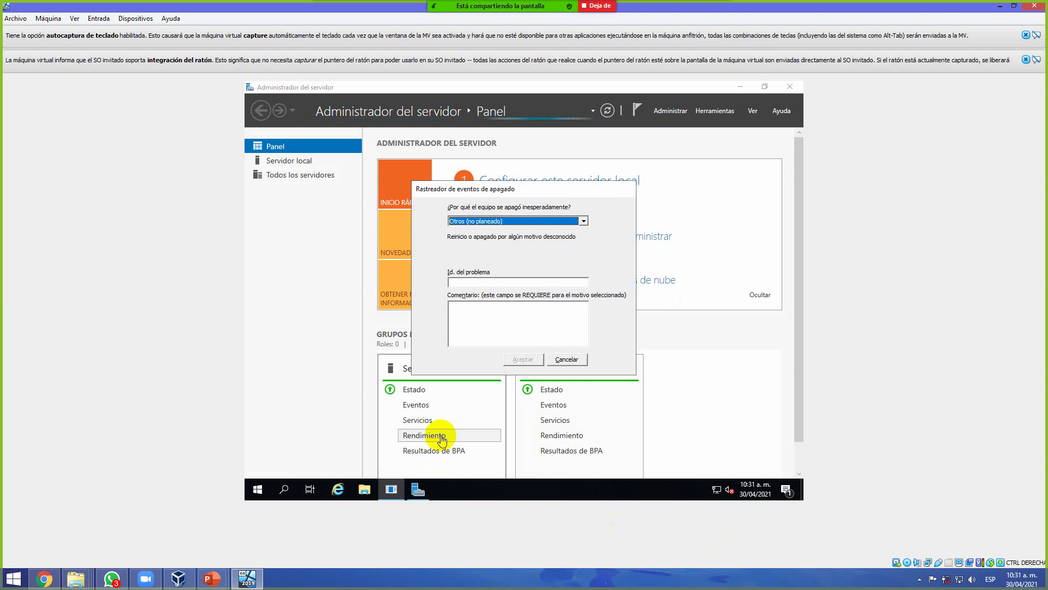
- Show the problem ID and comment fields of the Rastreador de eventos de apagado dialog and cancel it
click(516, 283)
click(514, 320)
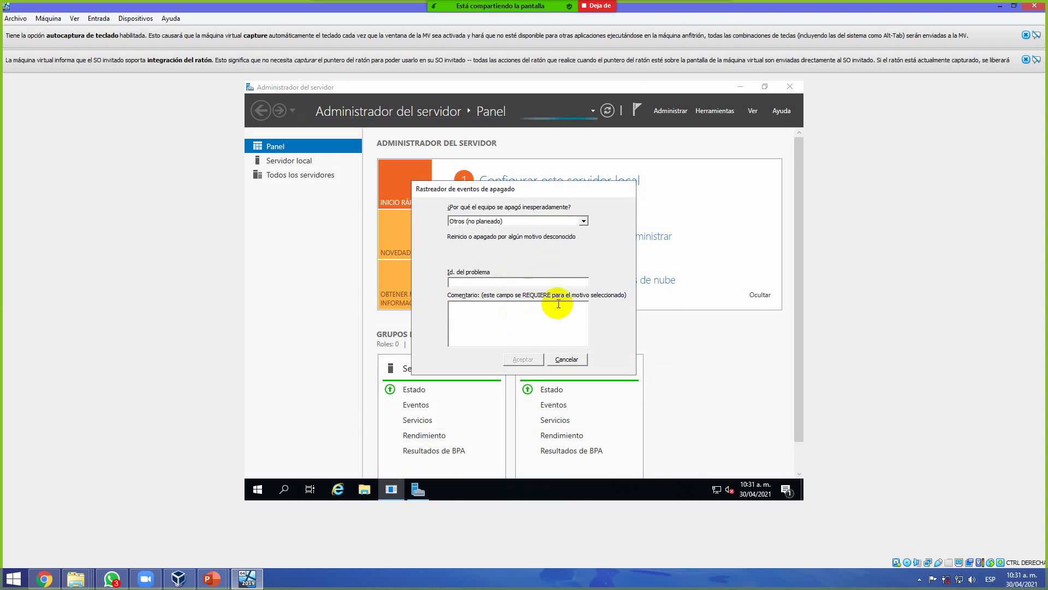
click(559, 358)
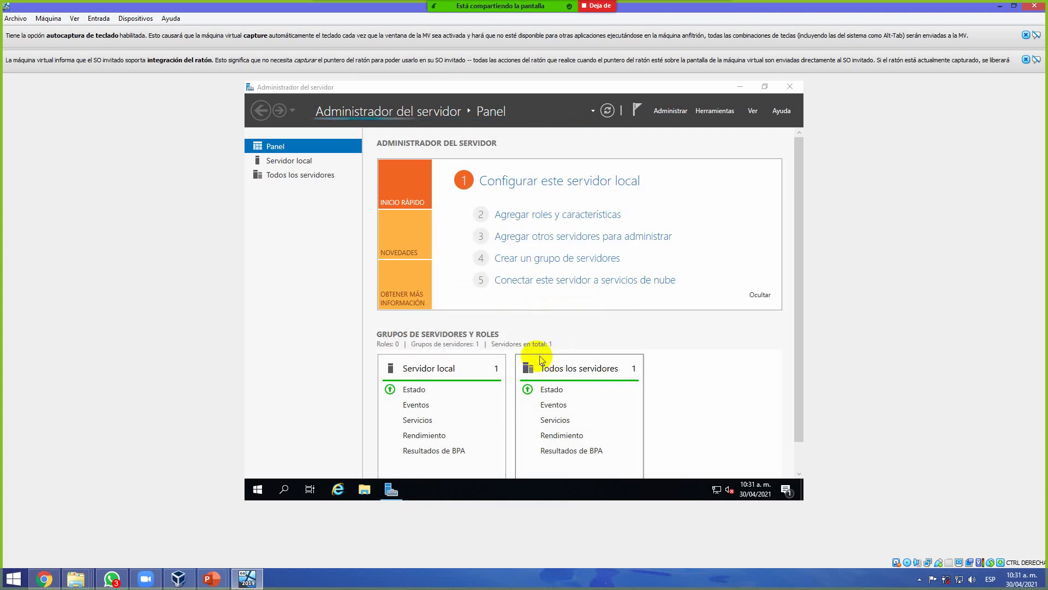
- Review the list of shutdown reasons and shut down the server with the reason Otros (planeado)
click(256, 475)
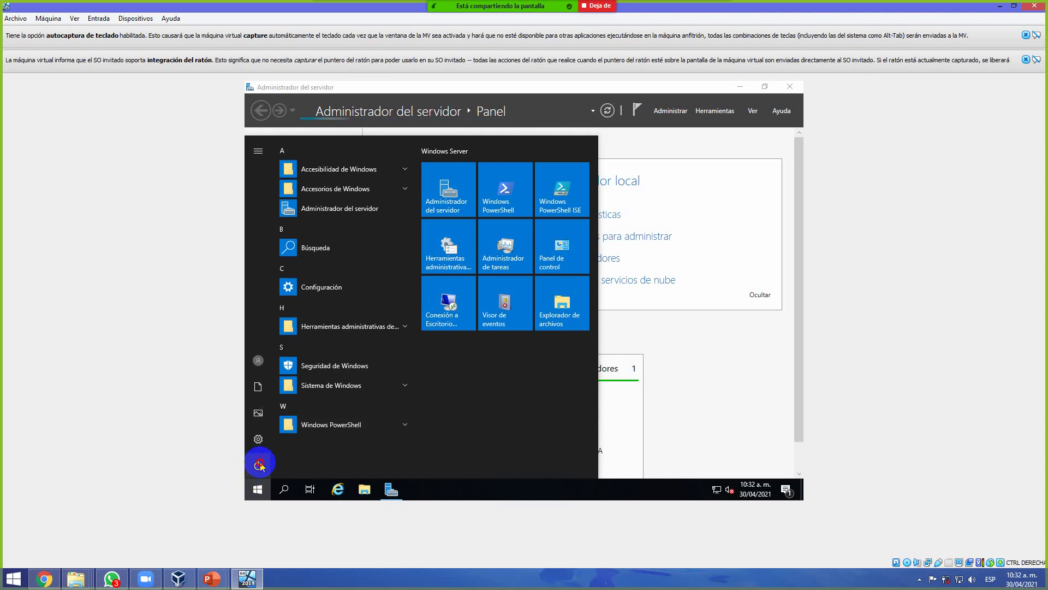
click(259, 465)
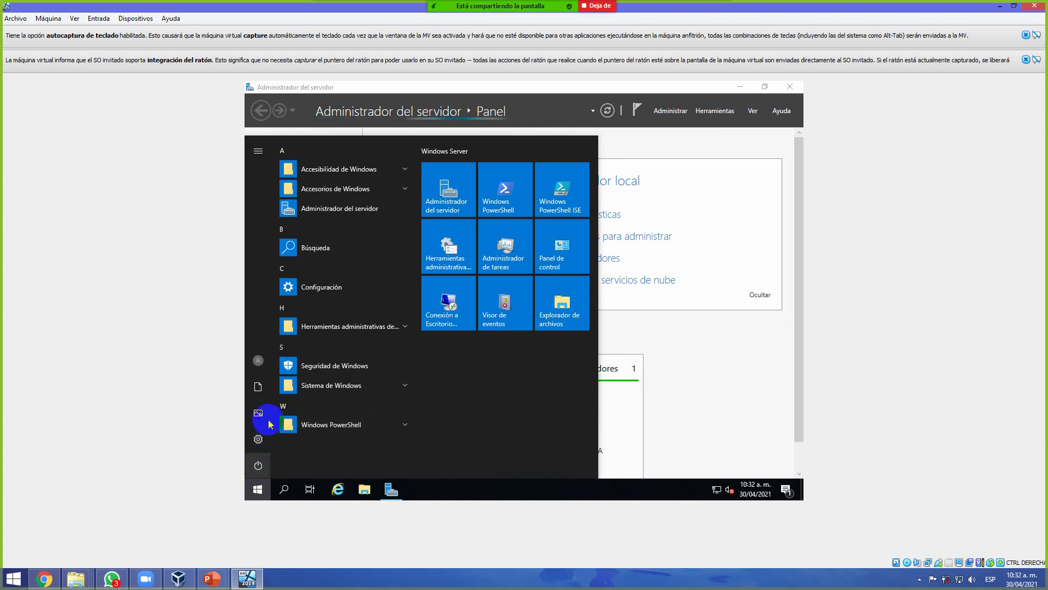
key(Escape)
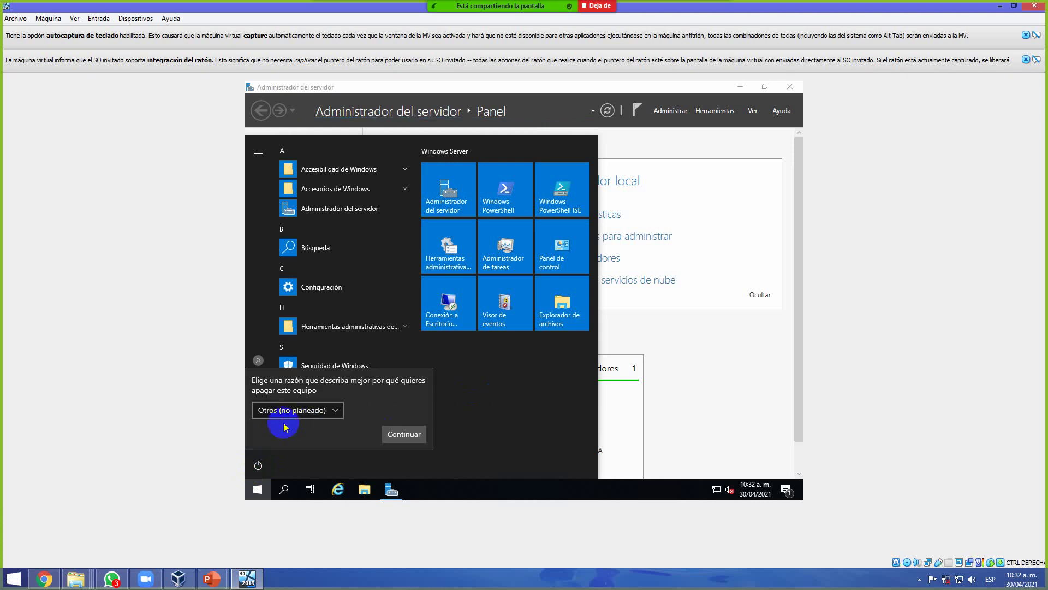
click(327, 411)
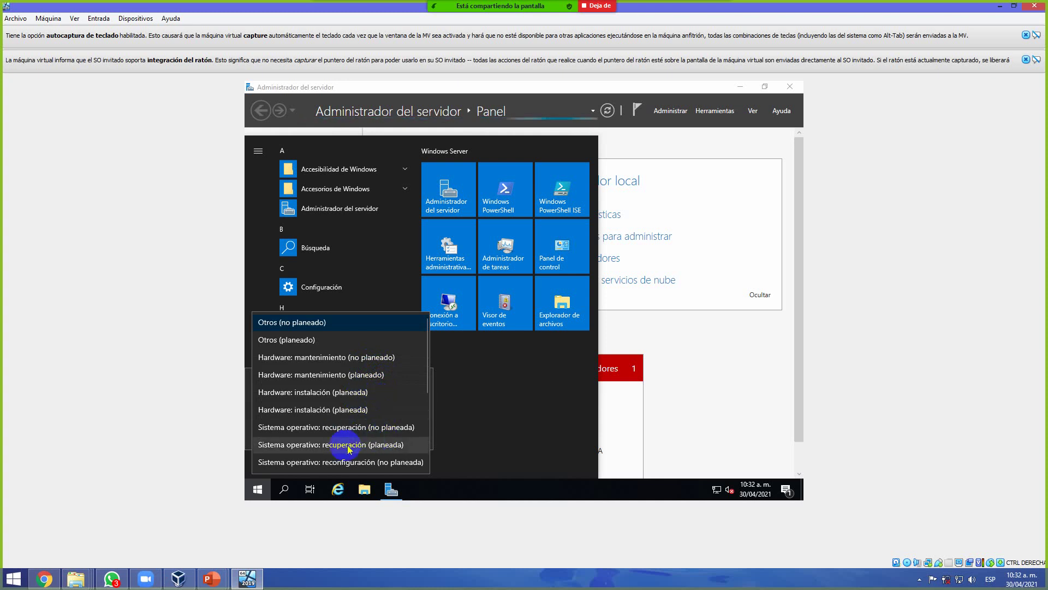
scroll(369, 448, down, 3)
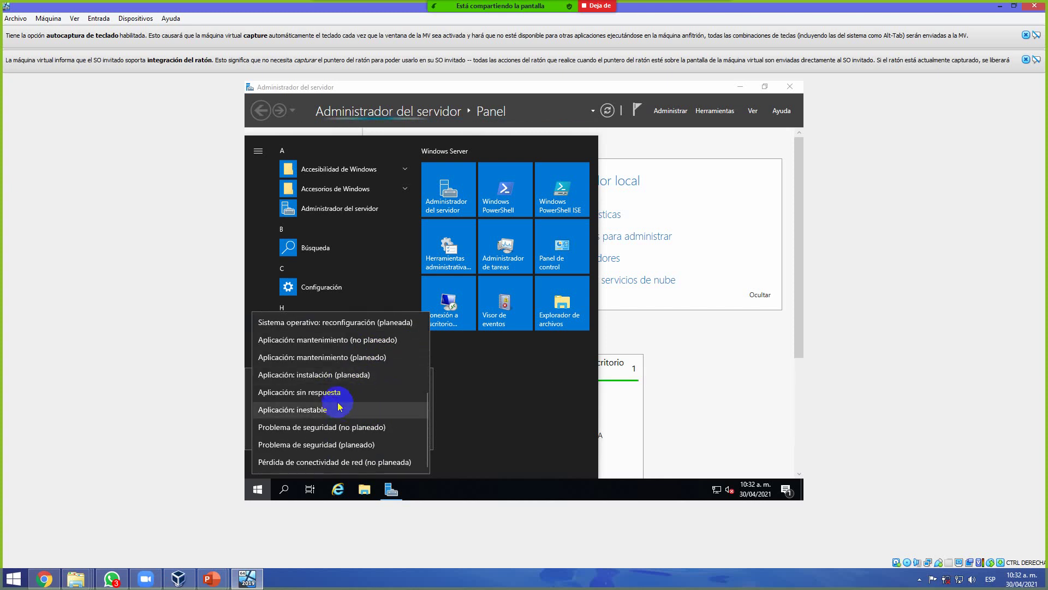
scroll(338, 404, up, 3)
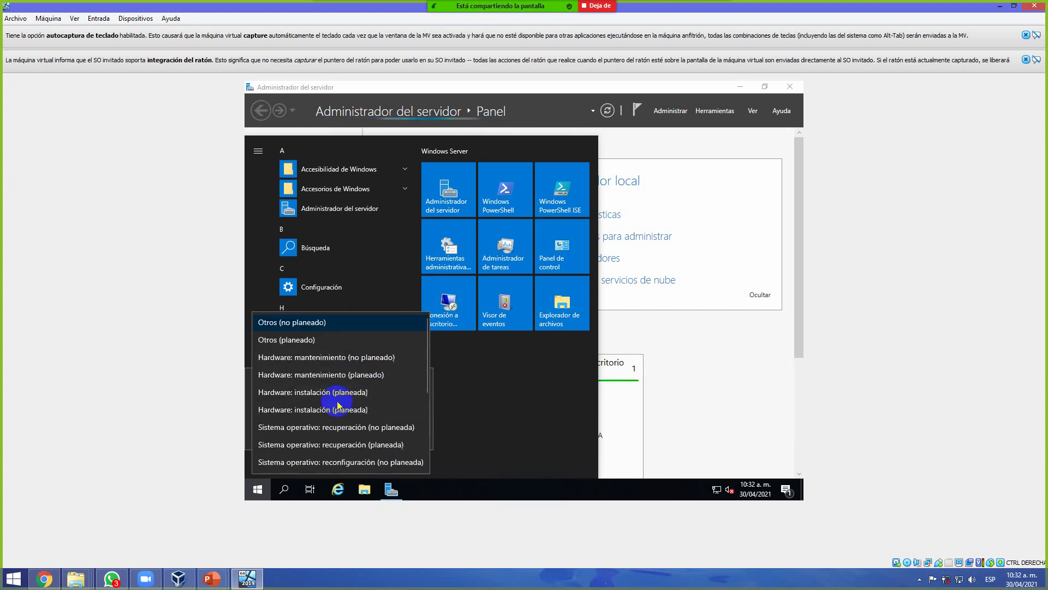
click(287, 345)
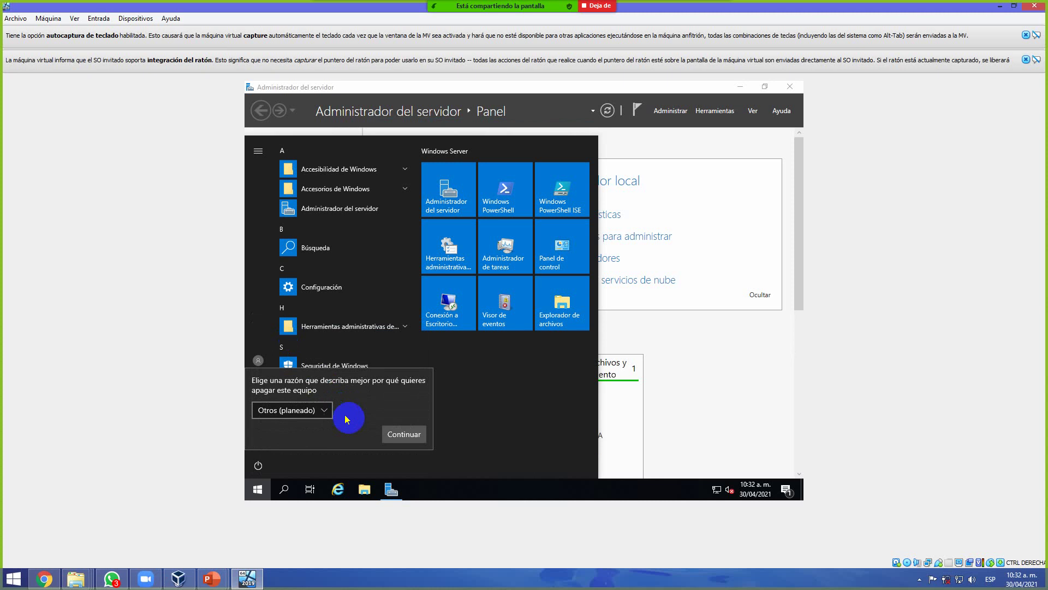
click(404, 435)
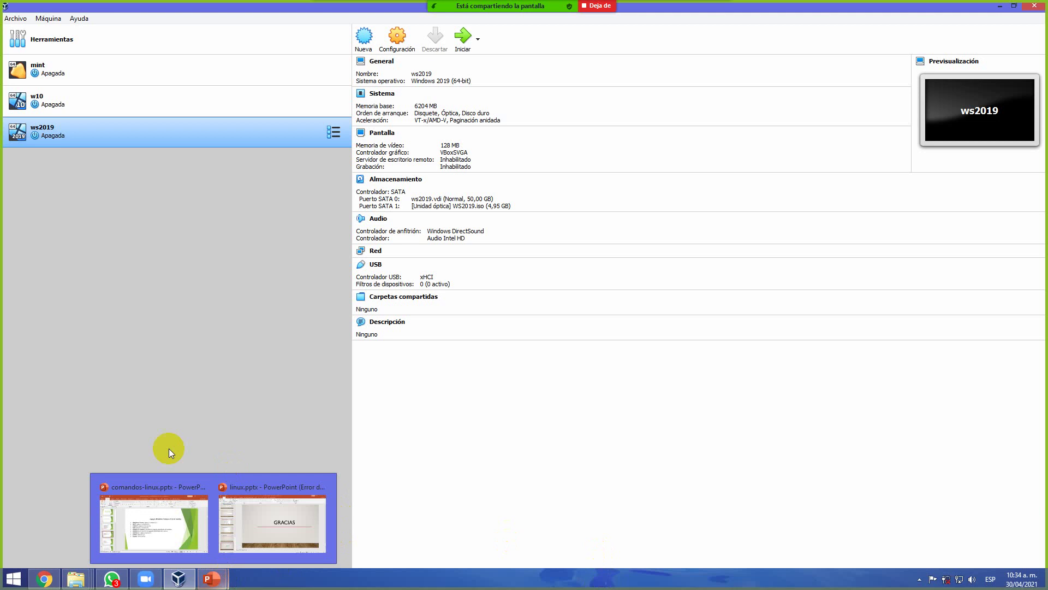
- Switch to the comandos-linux.pptx presentation in PowerPoint and show slide 5, Archivos y Directorios
mouse_move(214, 577)
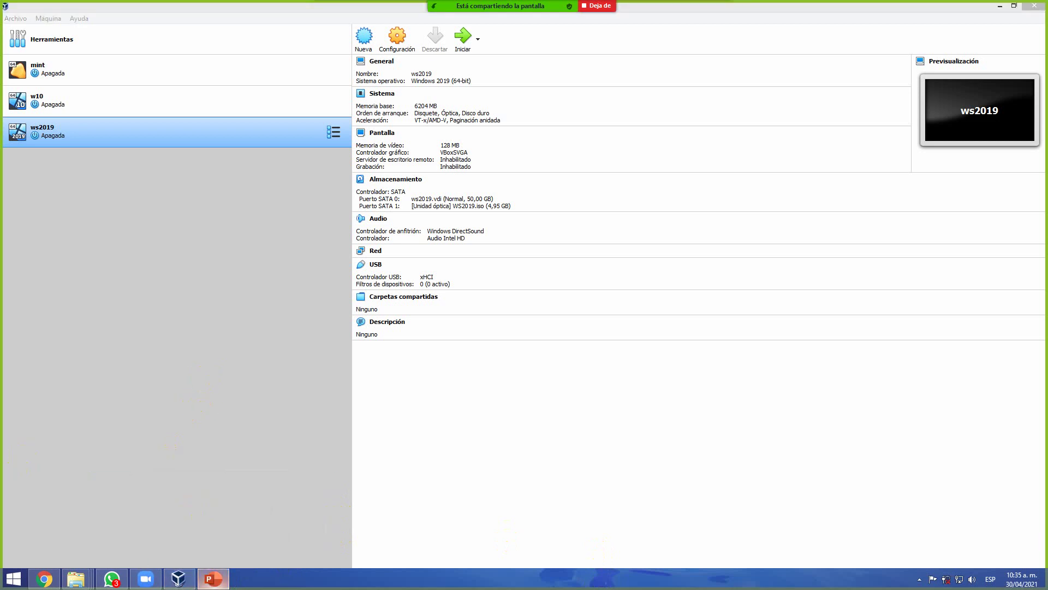
click(213, 577)
drag(519, 37, 592, 5)
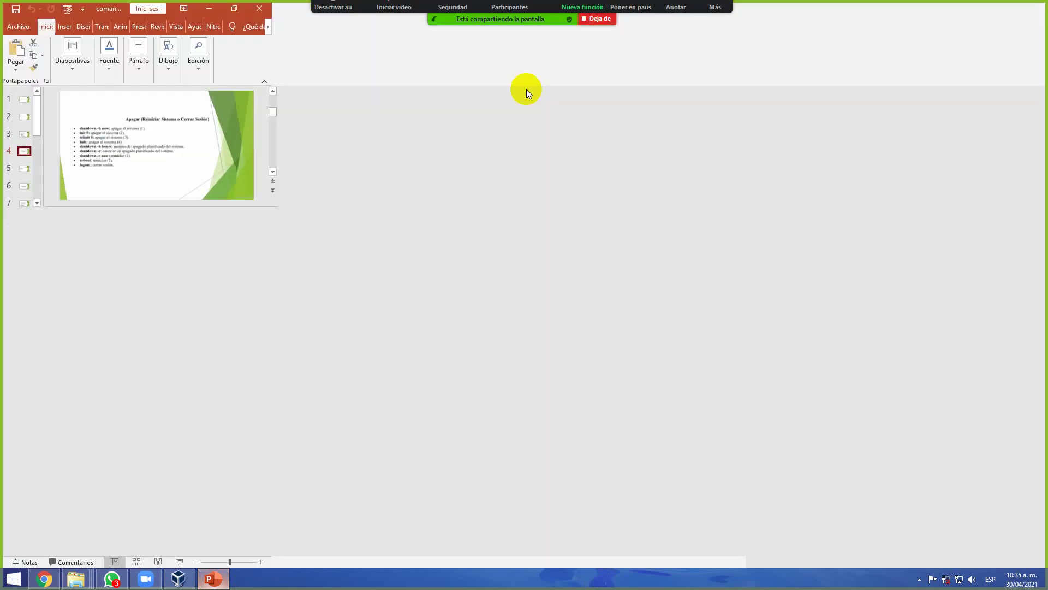
scroll(101, 260, down, 3)
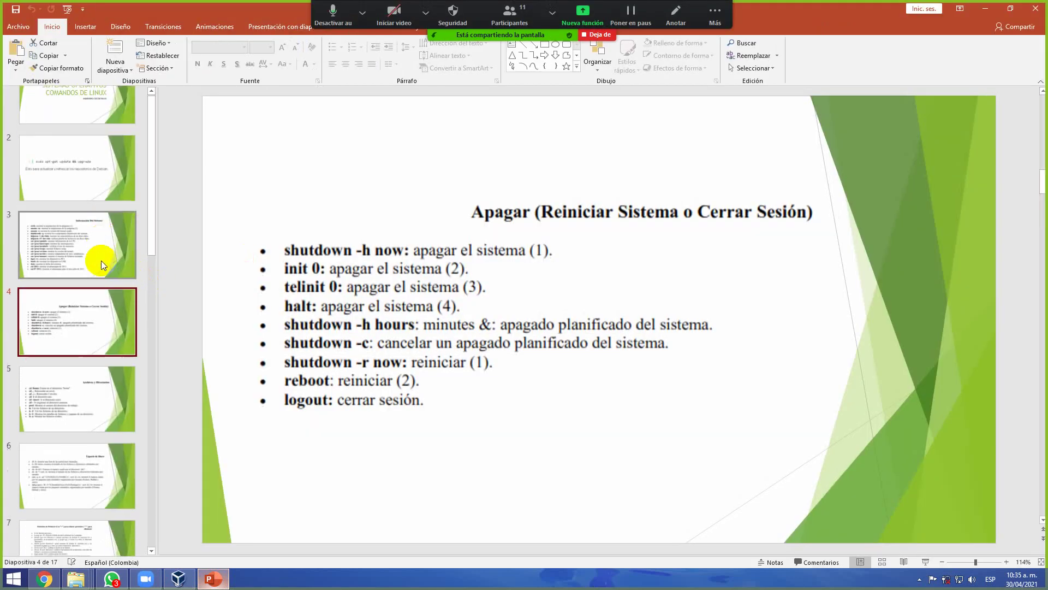
scroll(96, 260, down, 1)
click(93, 260)
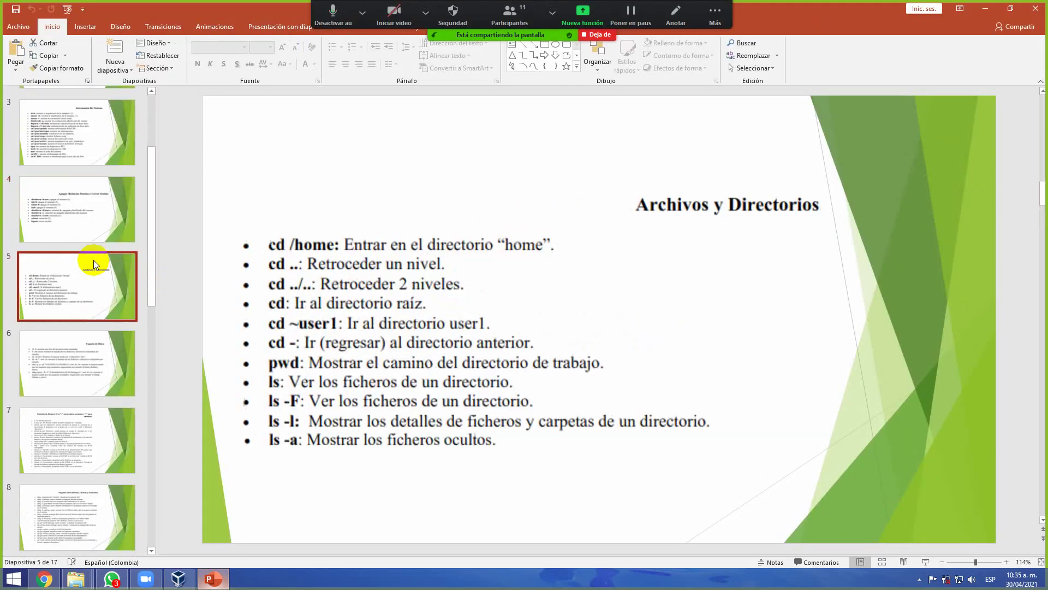
- Skim the slides from Apagar (Reiniciar Sistema o Cerrar Sesión) onward and start the slide show from the title slide
click(83, 221)
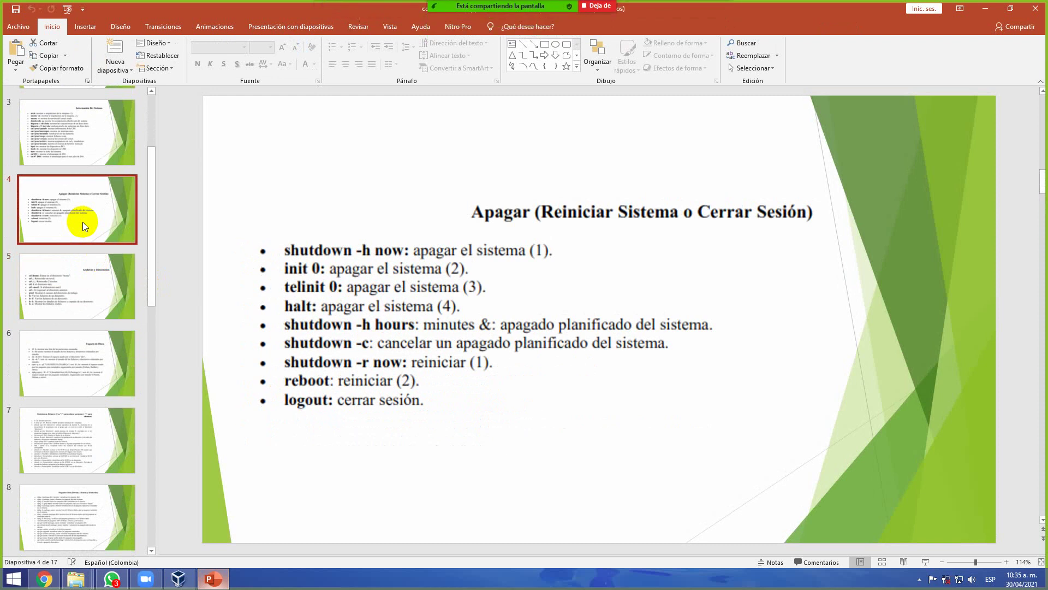
scroll(82, 223, down, 4)
scroll(74, 230, down, 7)
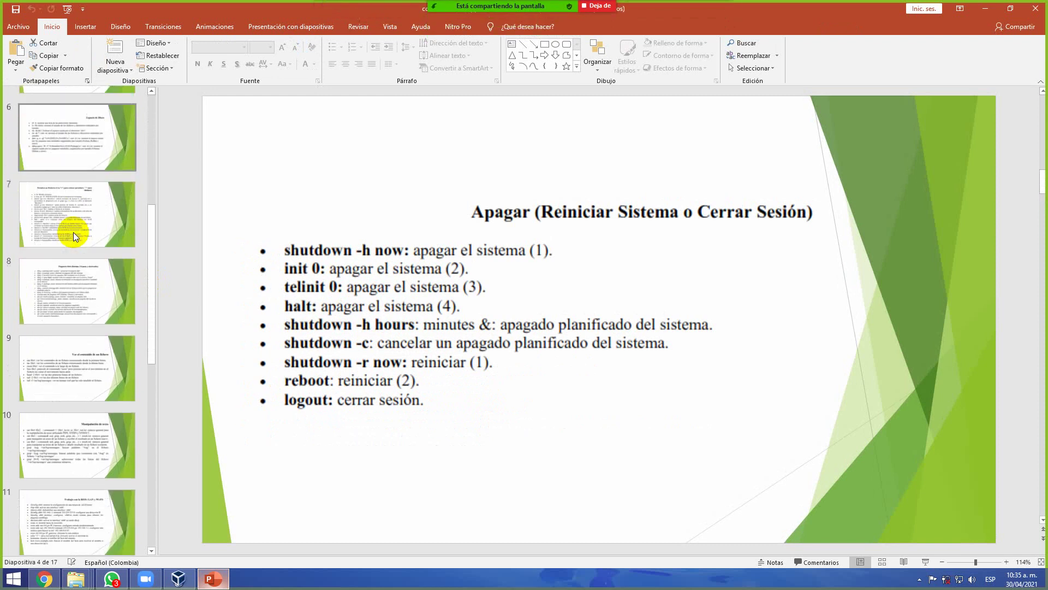
scroll(74, 232, down, 1)
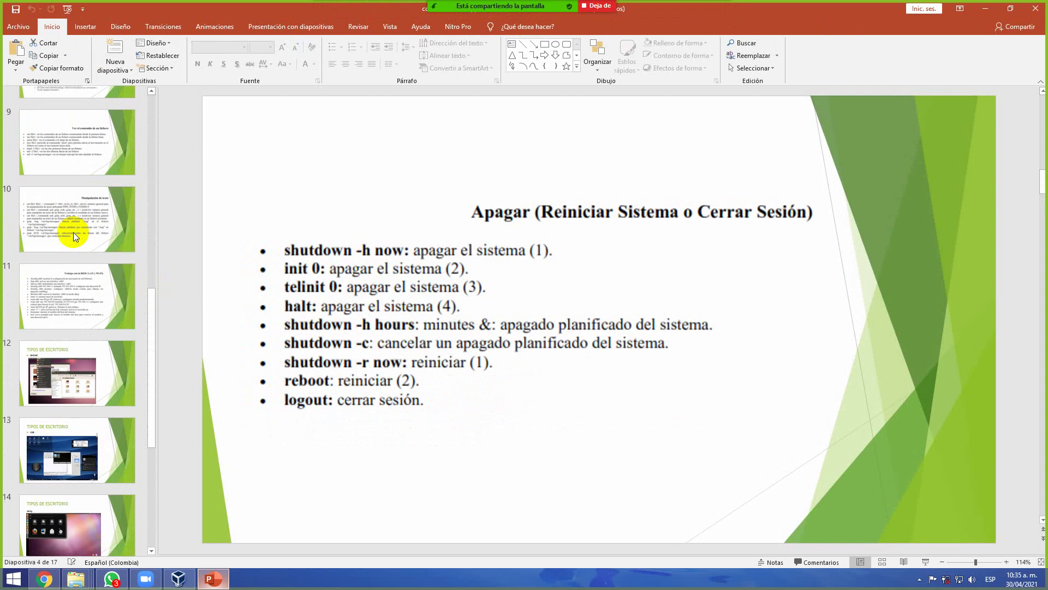
scroll(73, 232, up, 4)
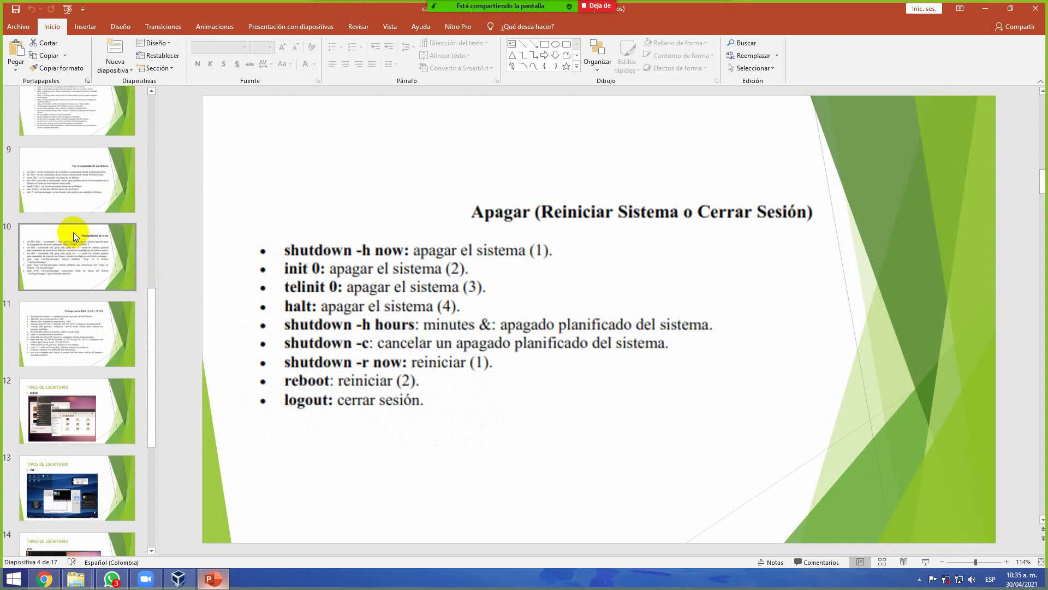
scroll(73, 235, up, 10)
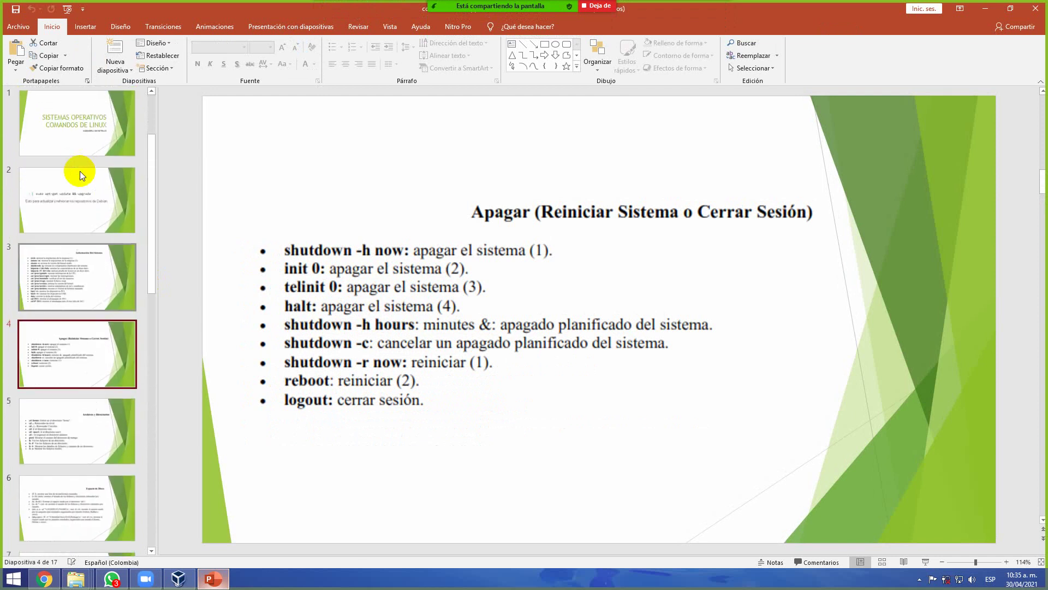
click(80, 156)
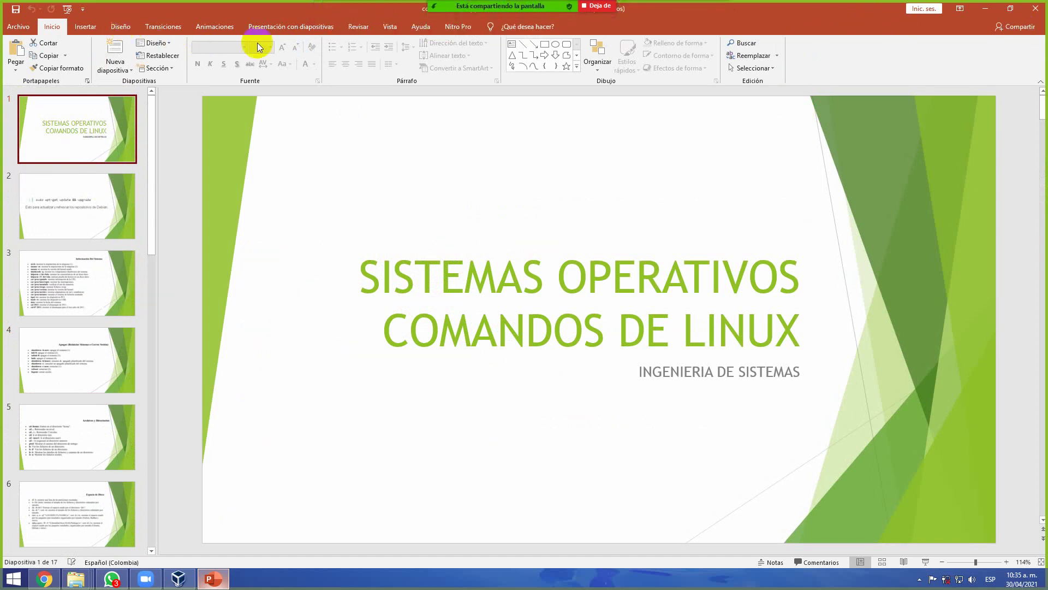
click(925, 562)
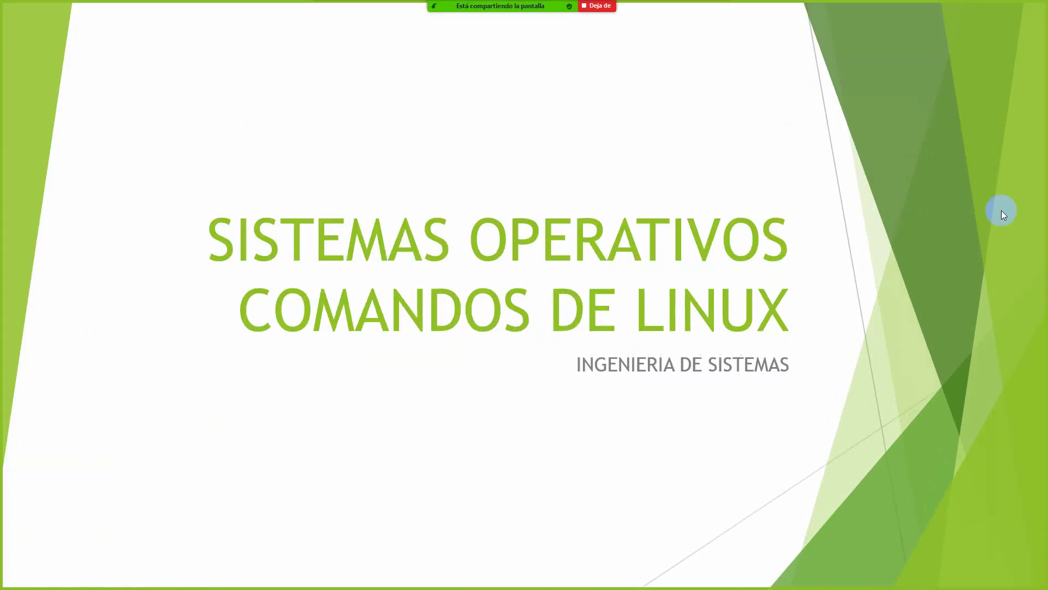
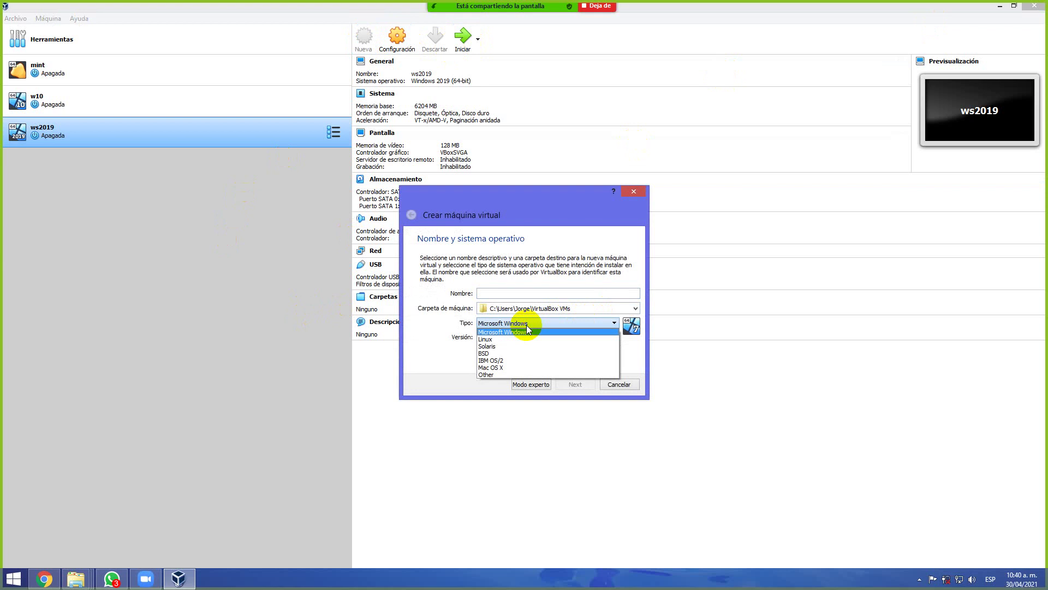
- In VirtualBox, define the new virtual machine as type Linux, version Other Linux (64-bit), with the name US
click(526, 339)
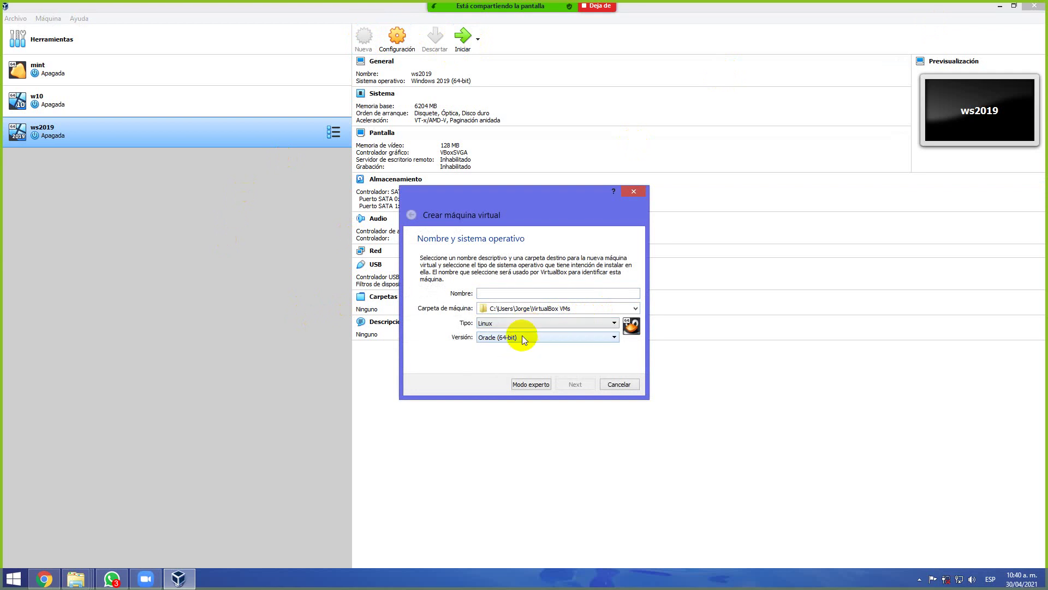
click(522, 337)
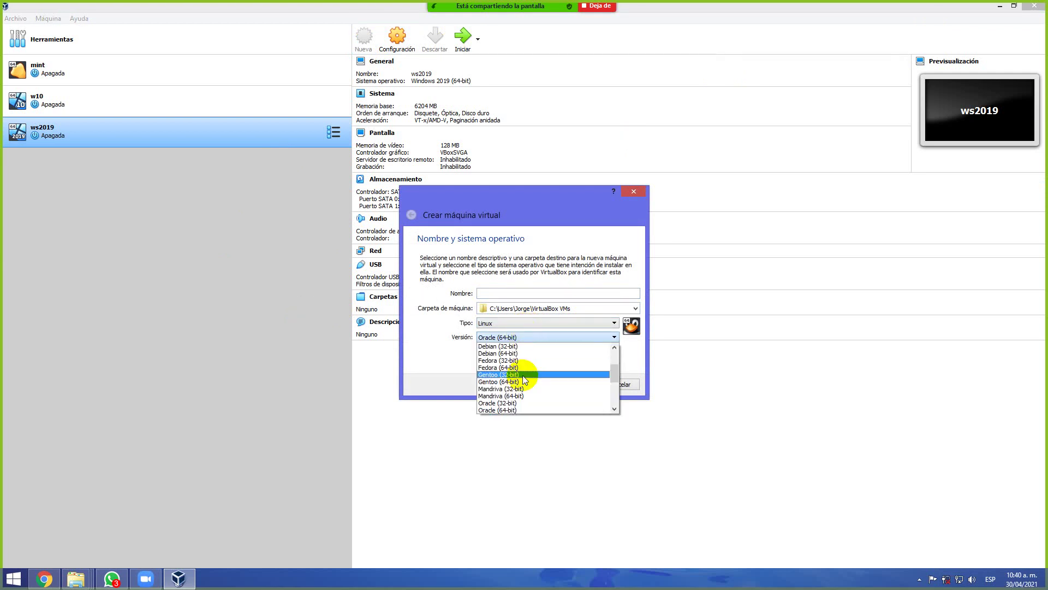
scroll(522, 375, up, 2)
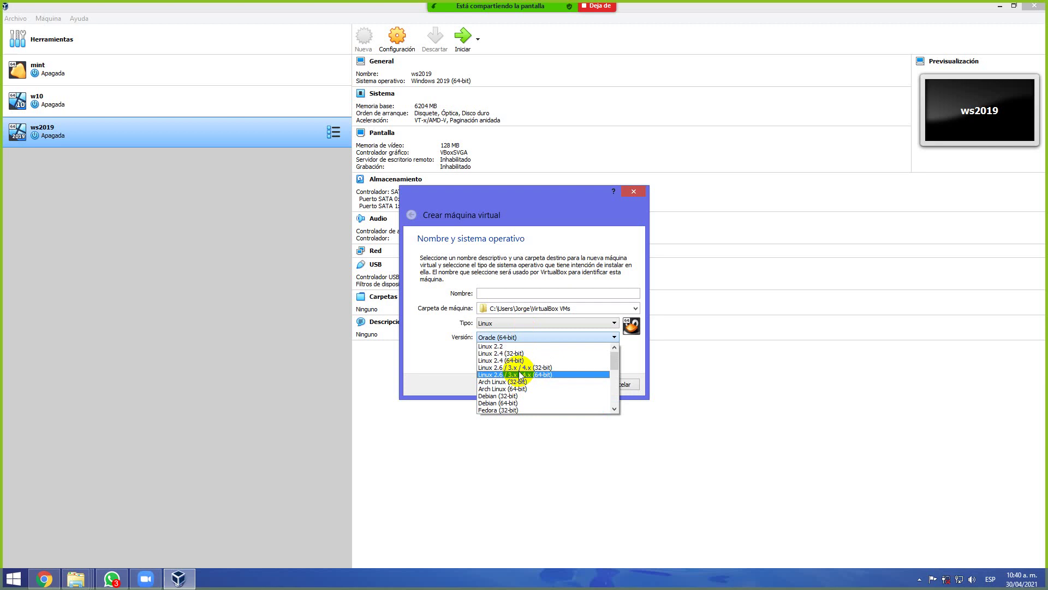
scroll(518, 371, down, 4)
scroll(517, 371, down, 3)
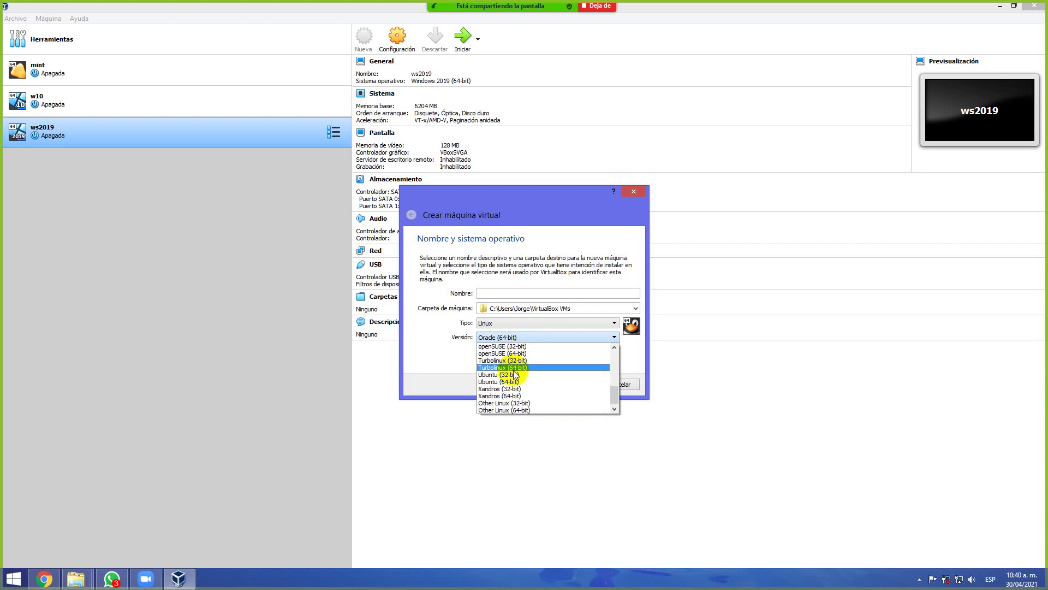
click(537, 412)
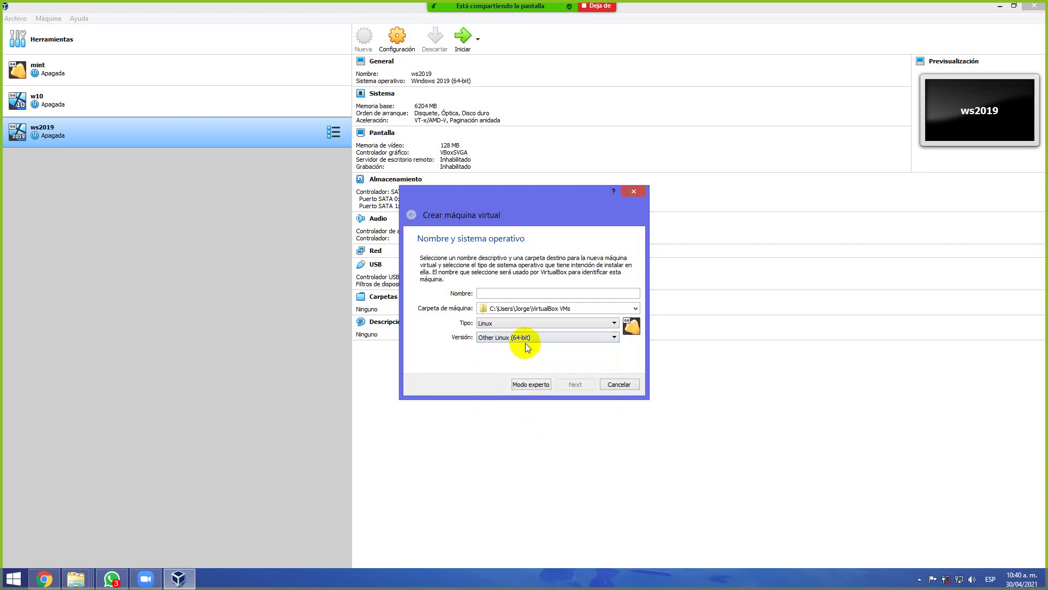
click(546, 295)
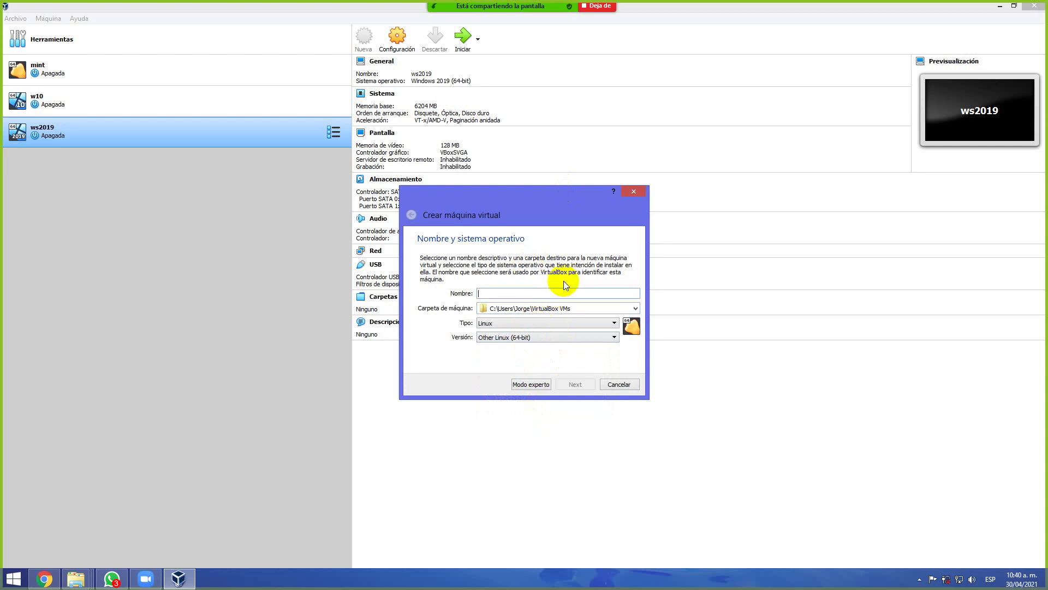
text(US)
click(585, 385)
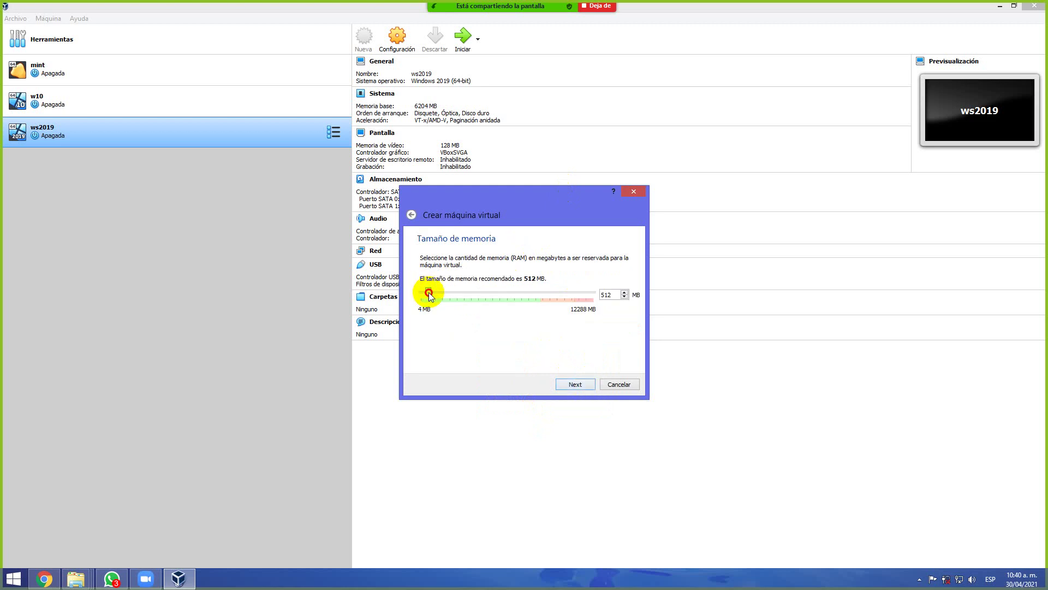
- Give the new machine 6204 MB of memory and create a dynamically allocated 8,00 GB VDI hard disk for it
drag(428, 292, 508, 293)
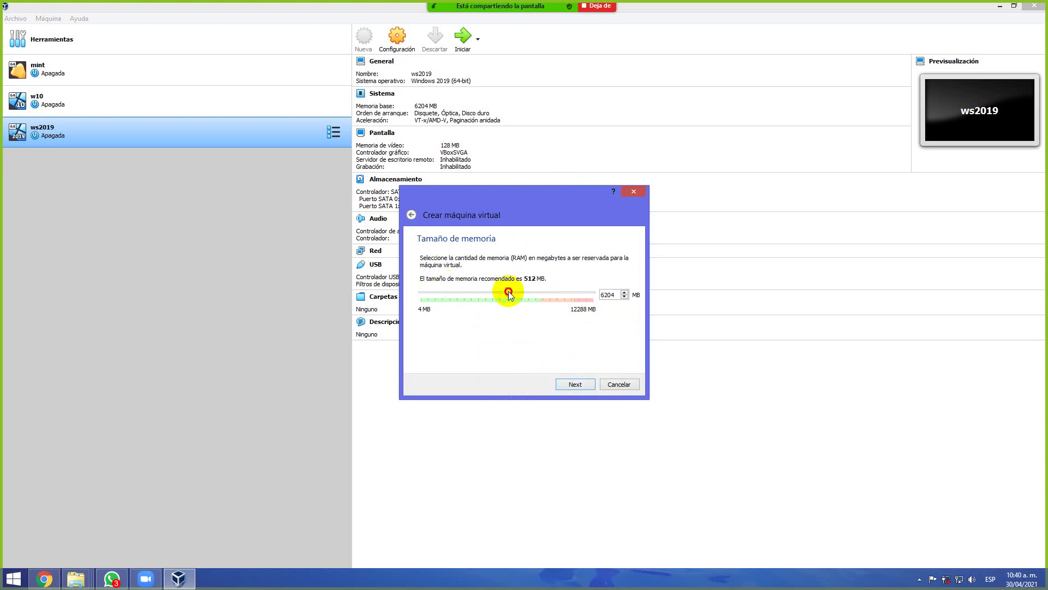
click(586, 385)
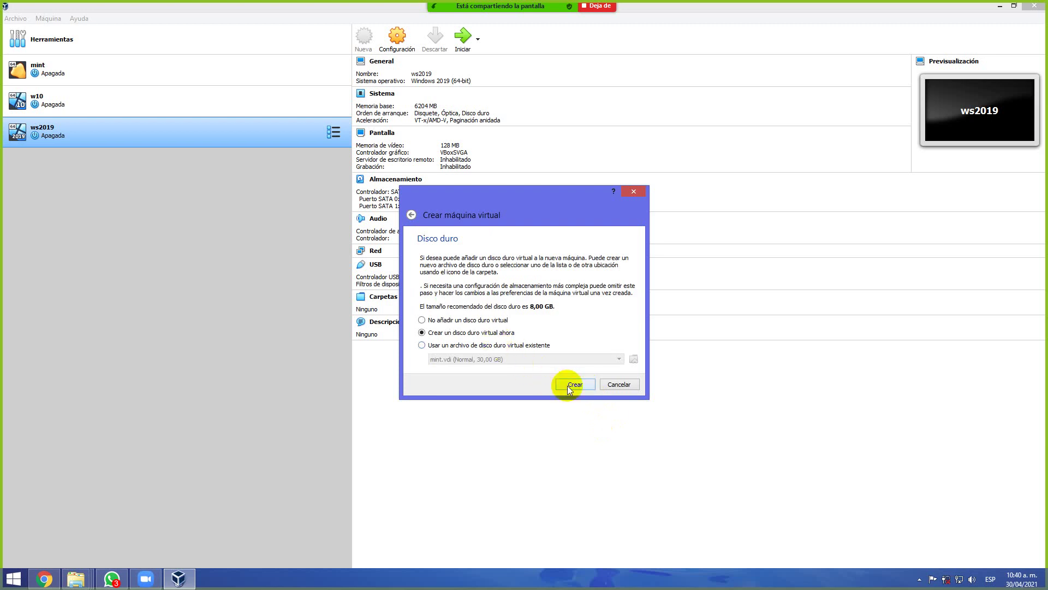
click(568, 386)
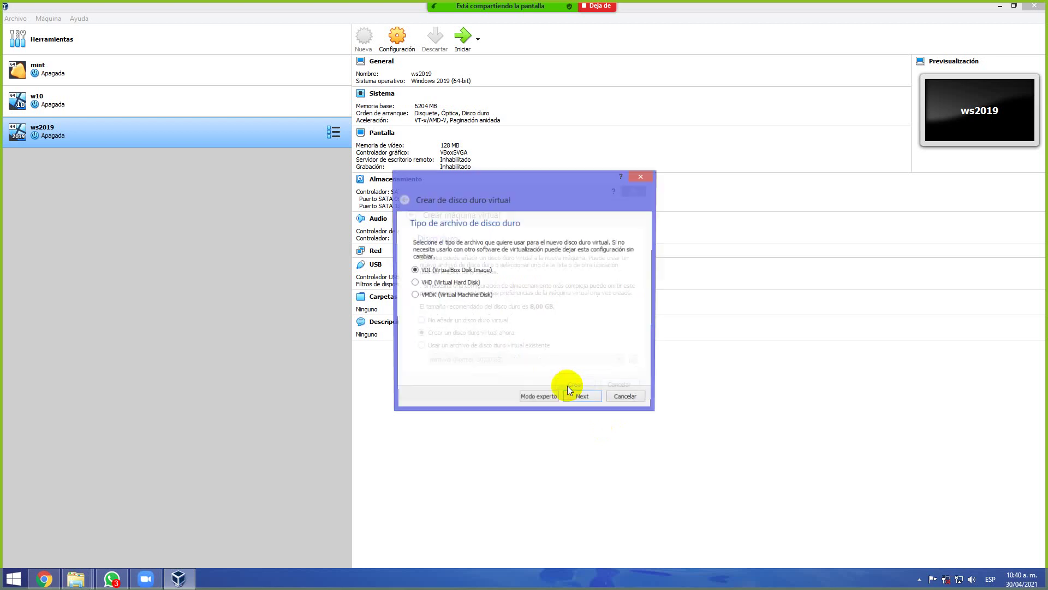
click(570, 398)
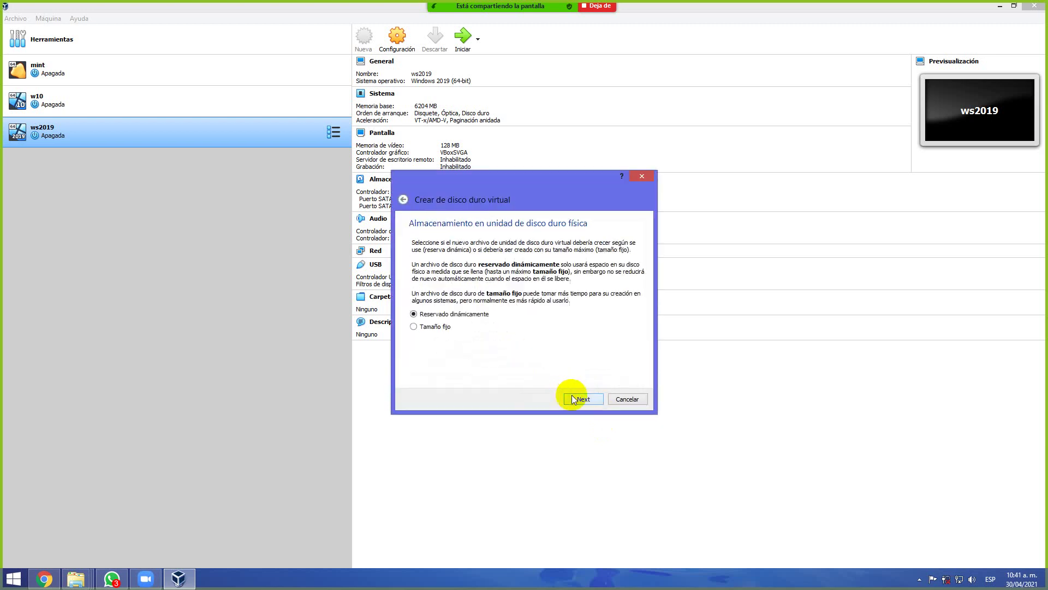
click(571, 398)
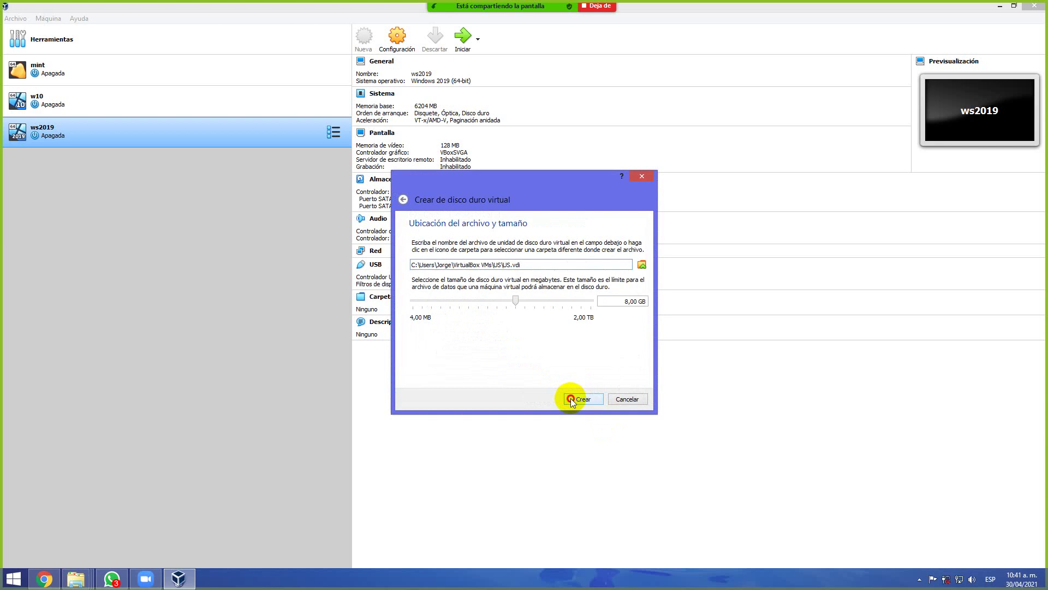
click(571, 398)
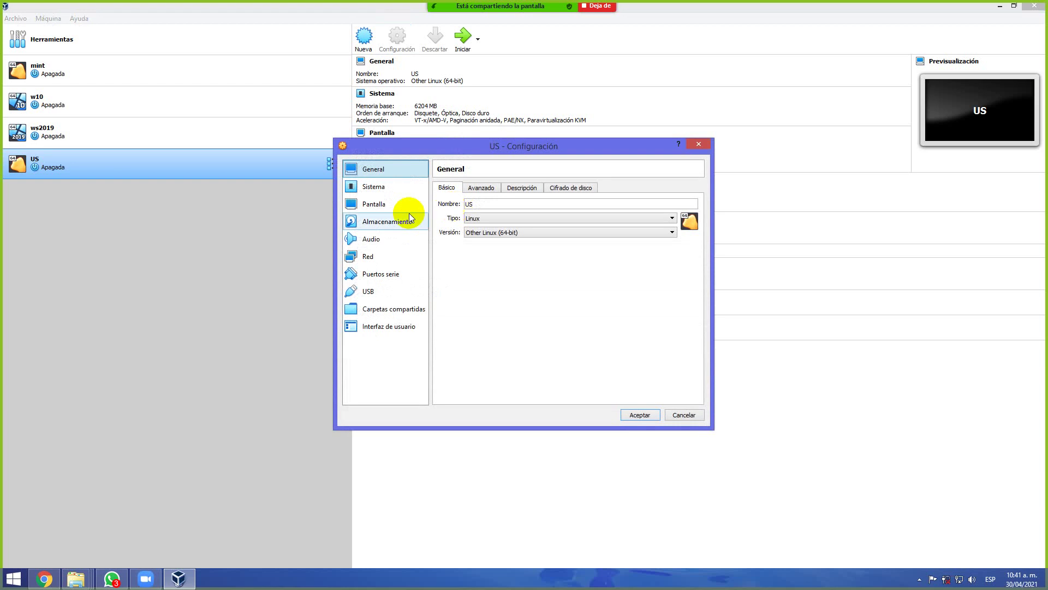
- Attach ubuntu-18.04.4-live-server-amd64.iso from the SW_SO folder to the US machine's empty optical drive and accept the settings
click(371, 224)
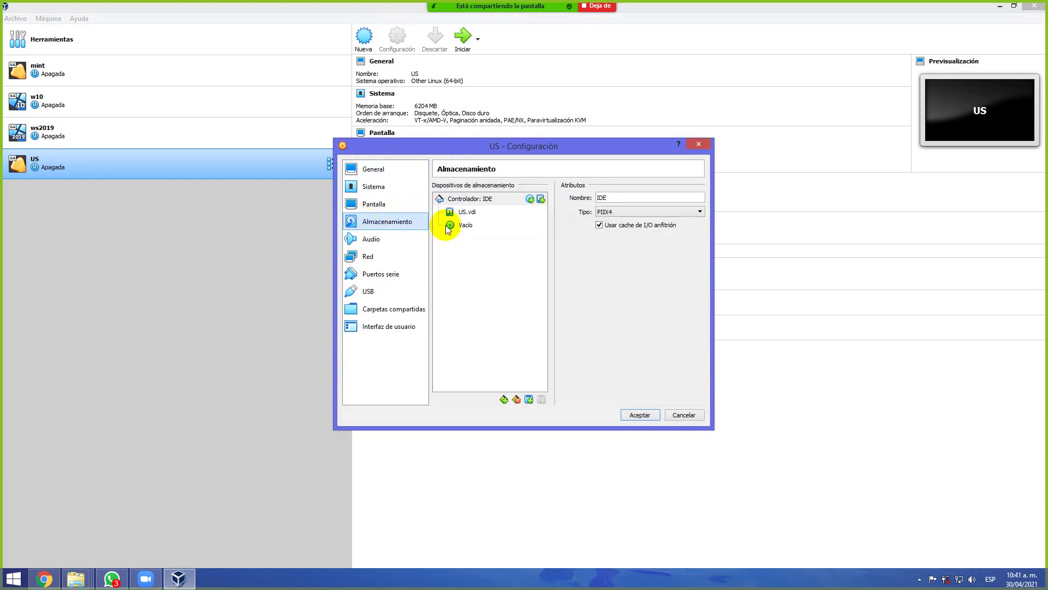
click(465, 225)
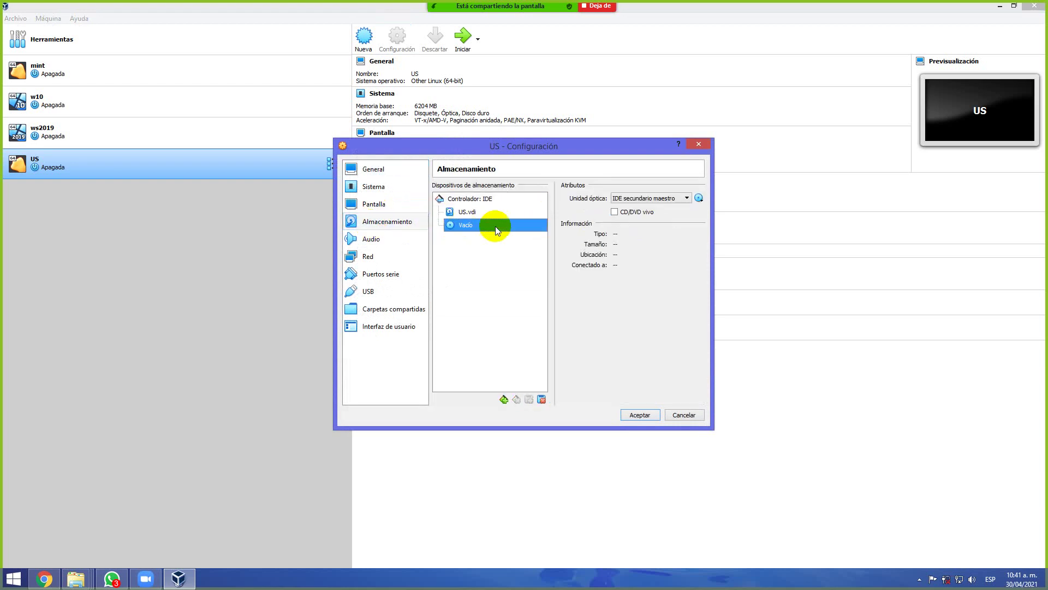
click(699, 197)
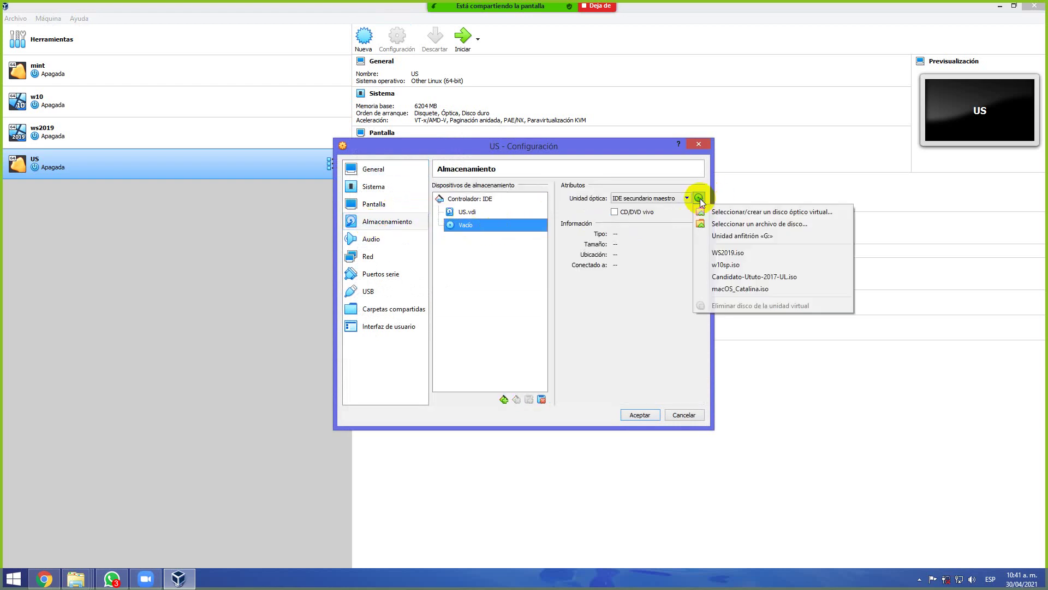
click(722, 223)
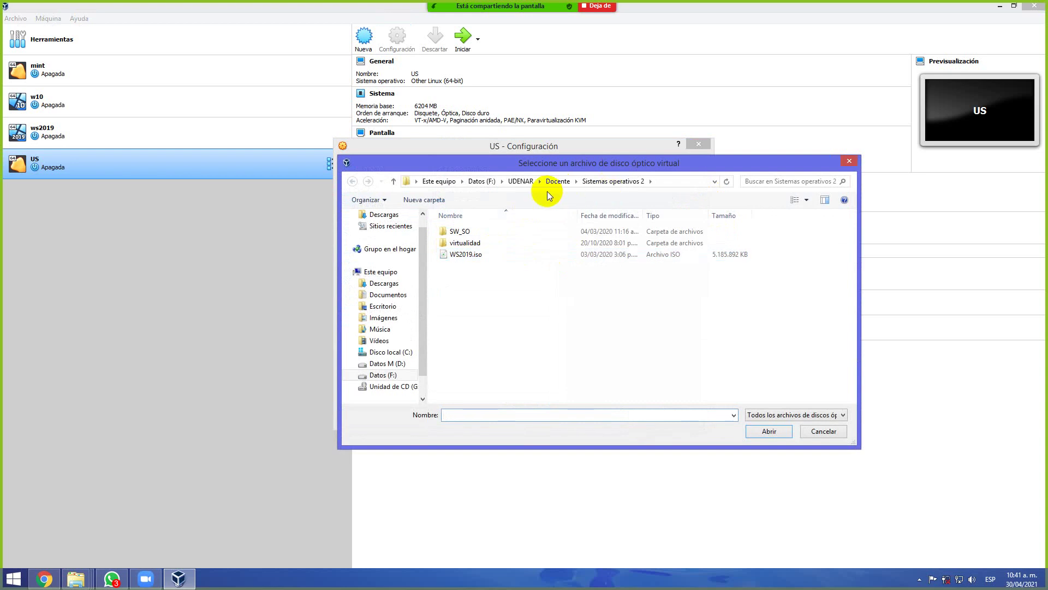
double_click(480, 234)
click(483, 234)
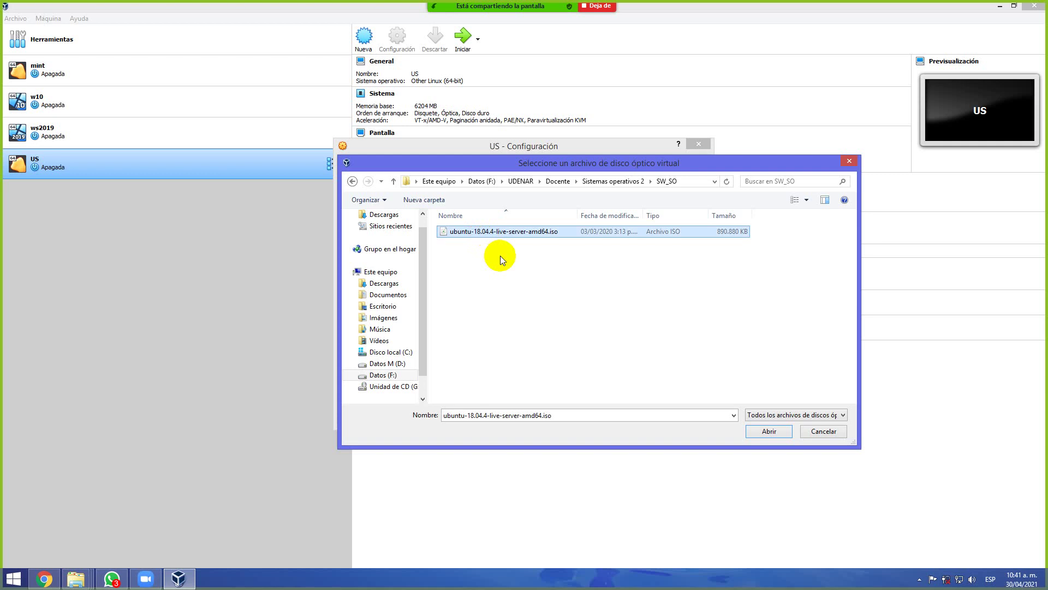
click(766, 431)
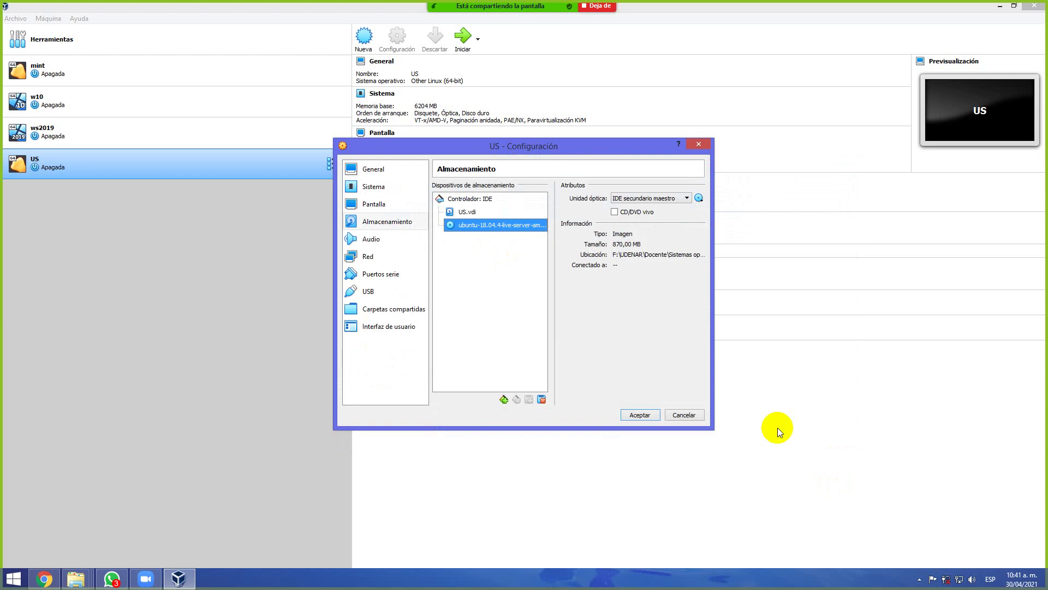
click(637, 415)
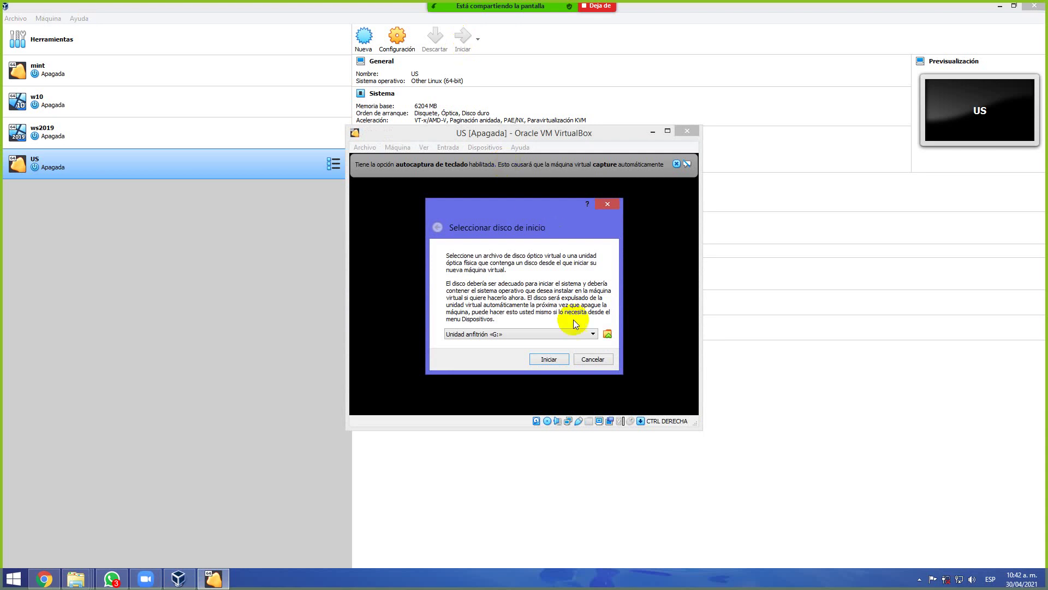
- Boot the US machine with ubuntu-18.04.4-live-server-amd64.iso as the startup disk and maximize its window
click(588, 334)
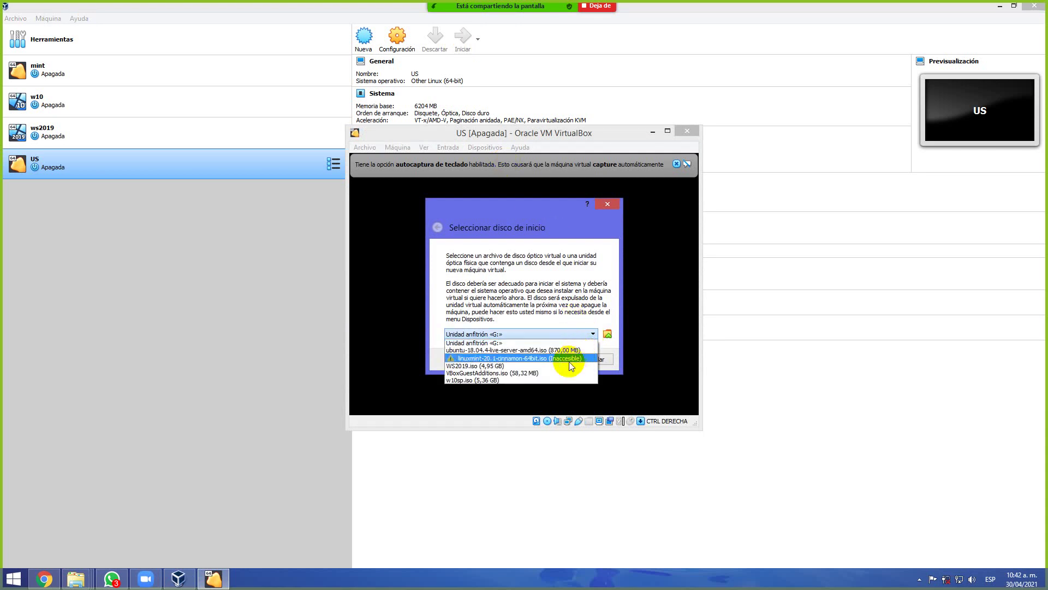
click(465, 350)
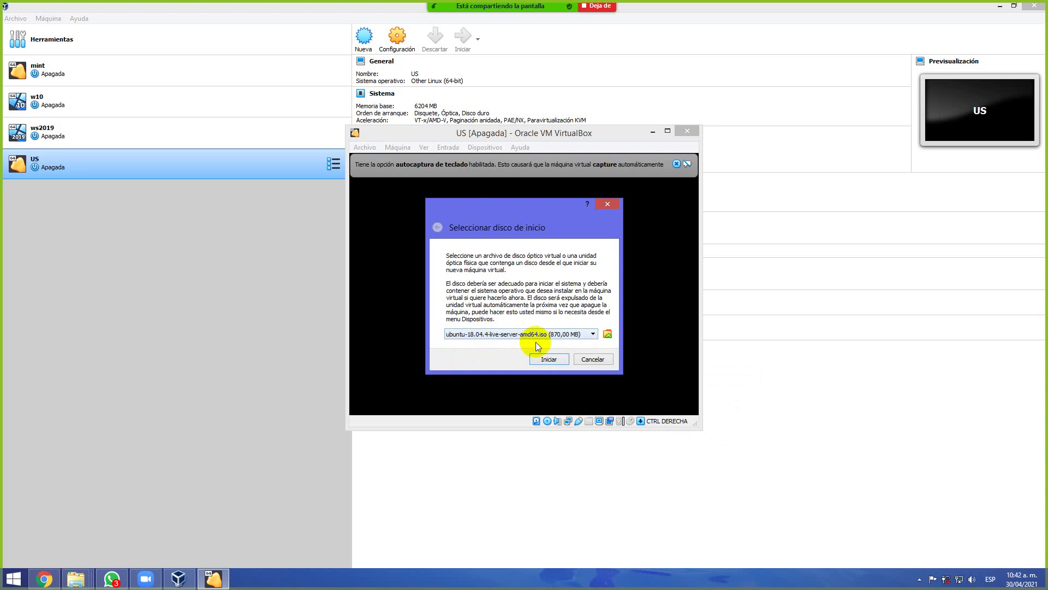
click(548, 357)
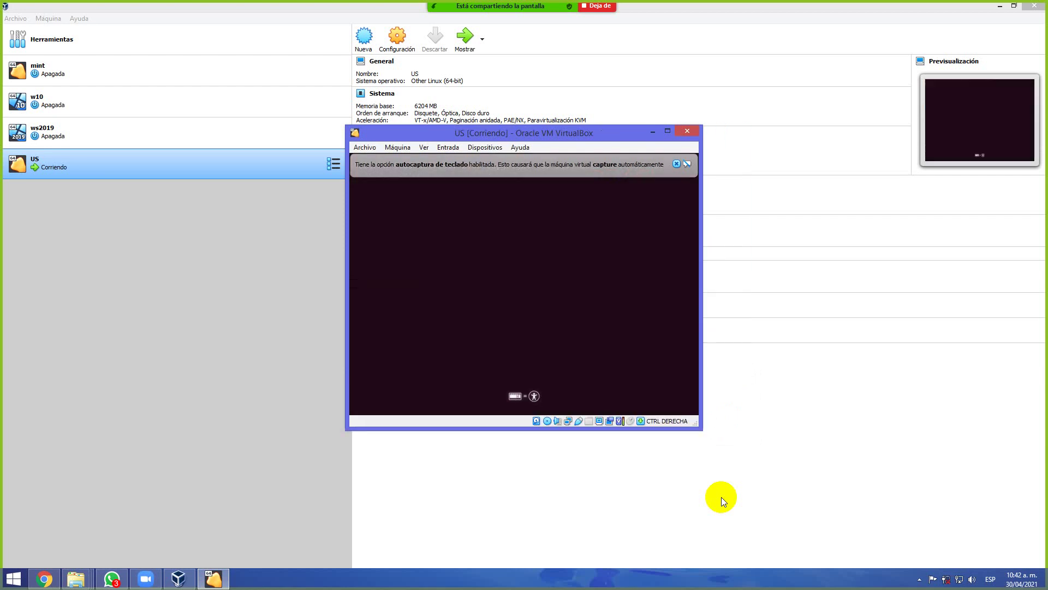
click(667, 131)
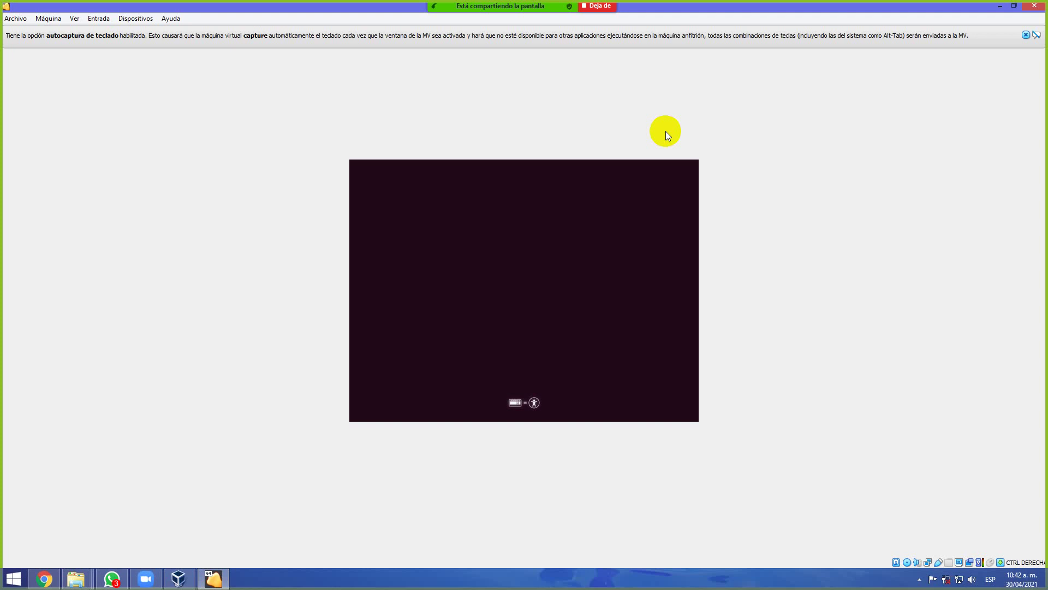